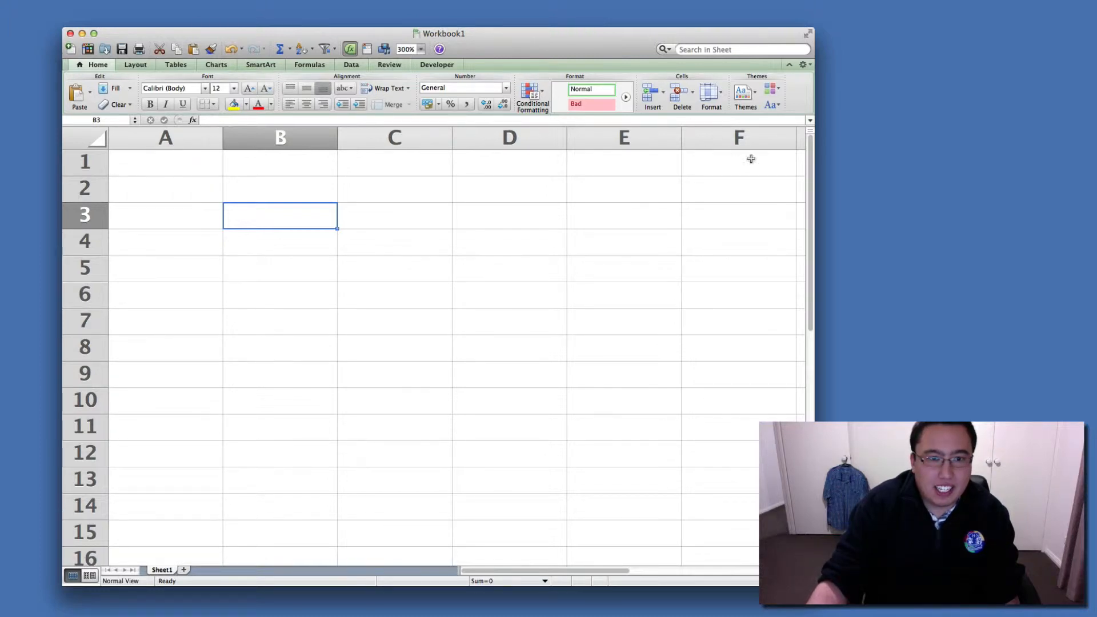
left_click(88, 165)
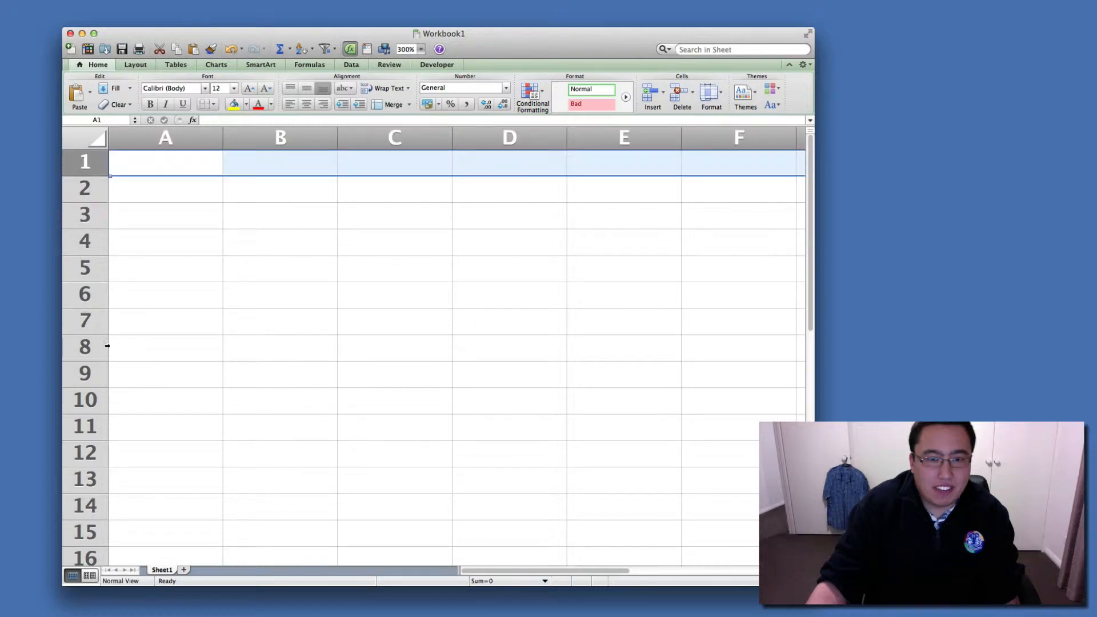
left_click(217, 325)
left_click(191, 164)
left_click(270, 197)
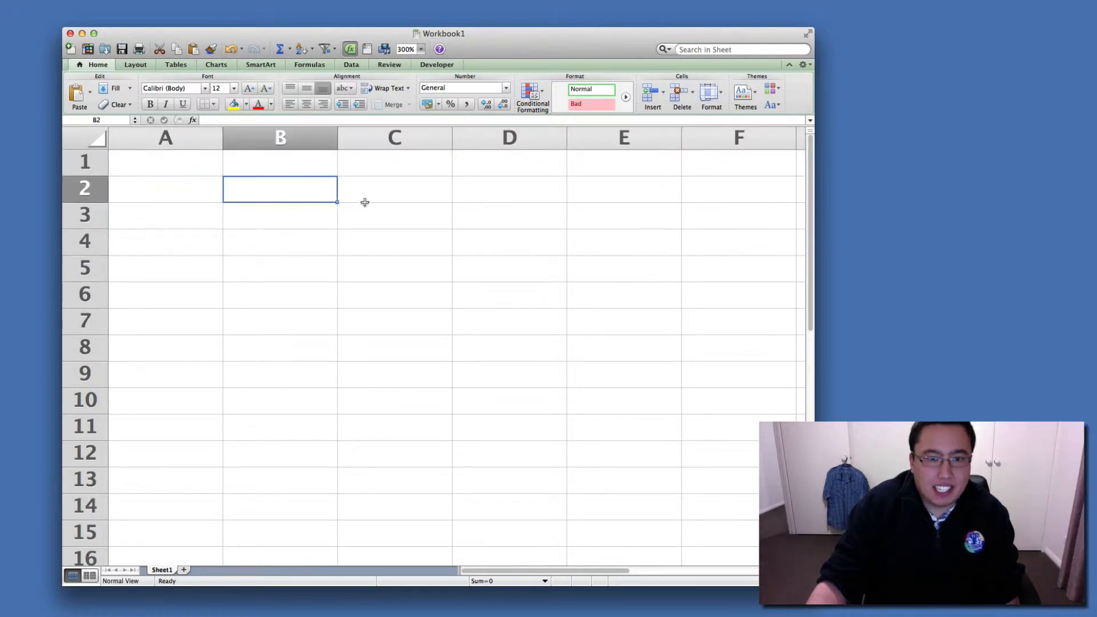
left_click(379, 231)
left_click(395, 277)
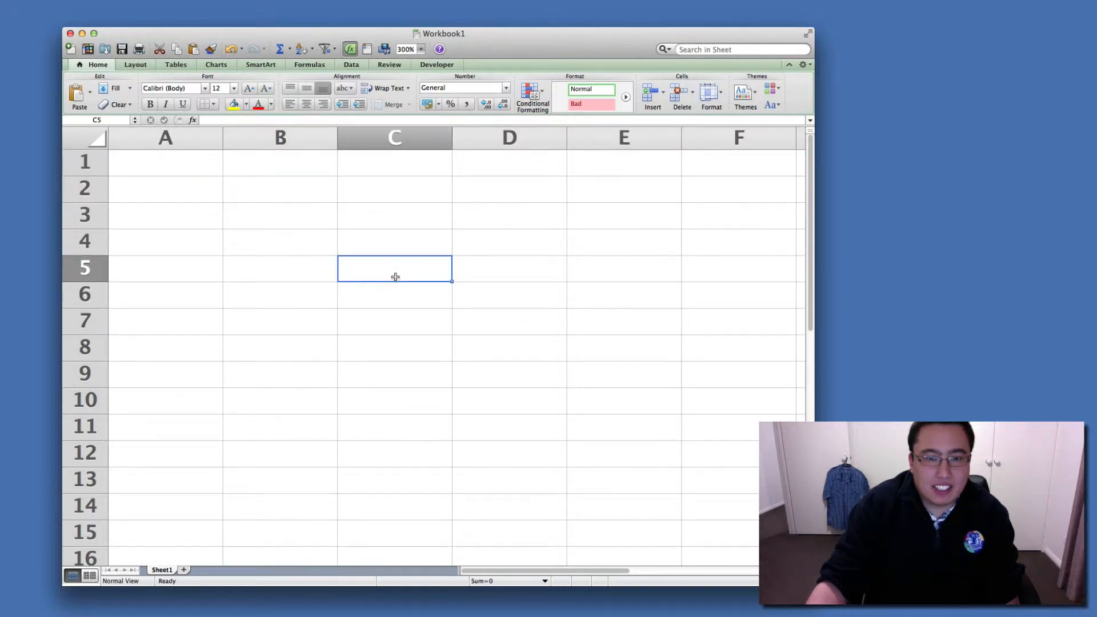
left_click(394, 224)
left_click(485, 236)
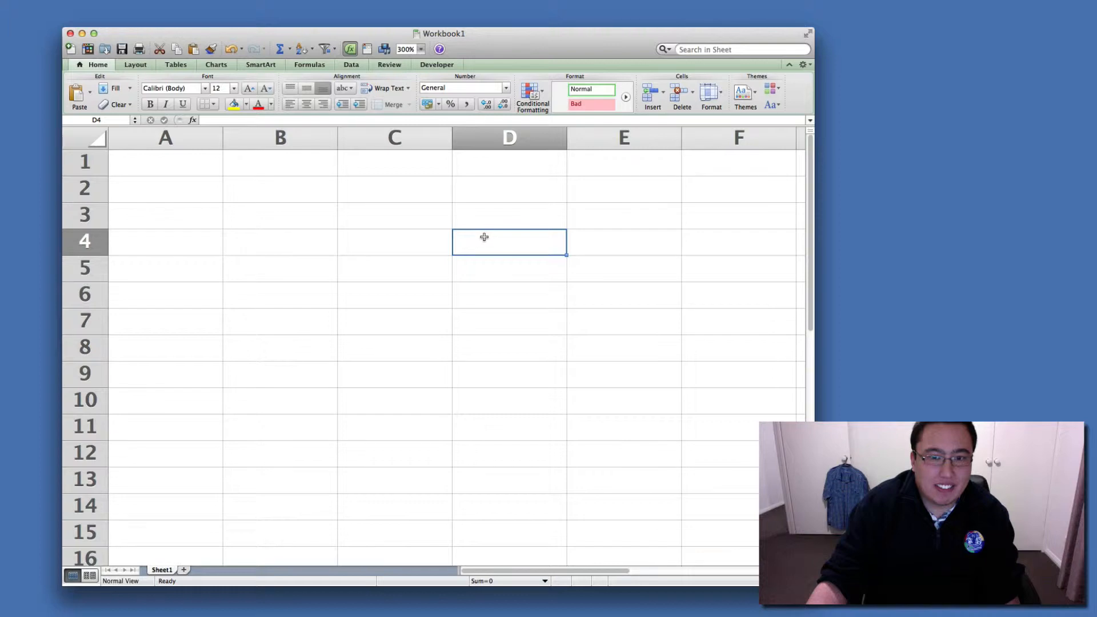
left_click(434, 189)
left_click(432, 241)
left_click(427, 268)
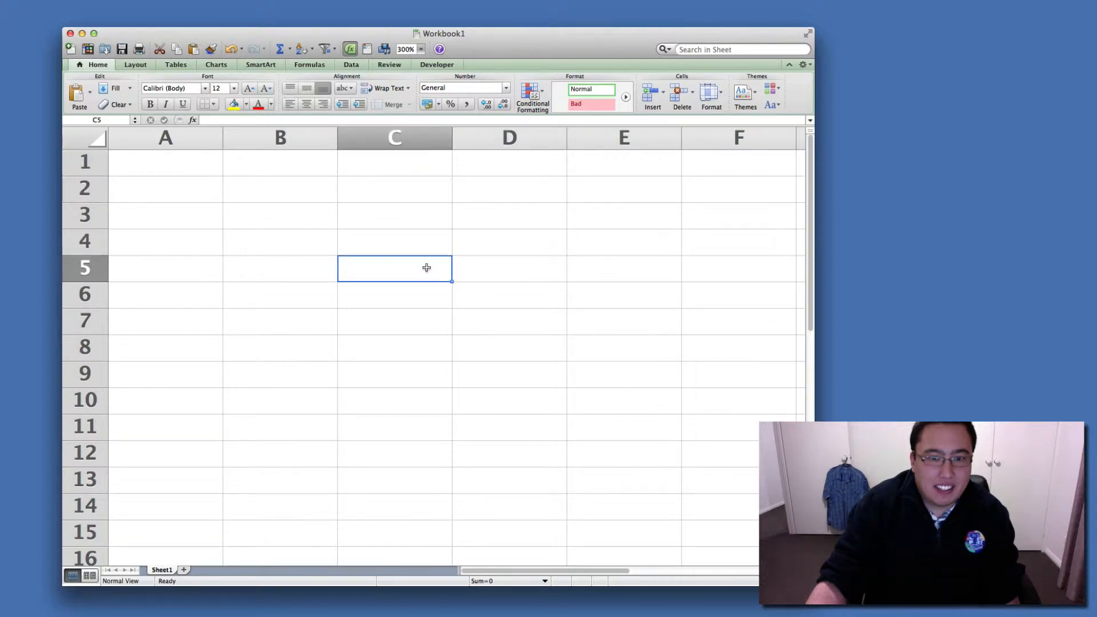
left_click(202, 164)
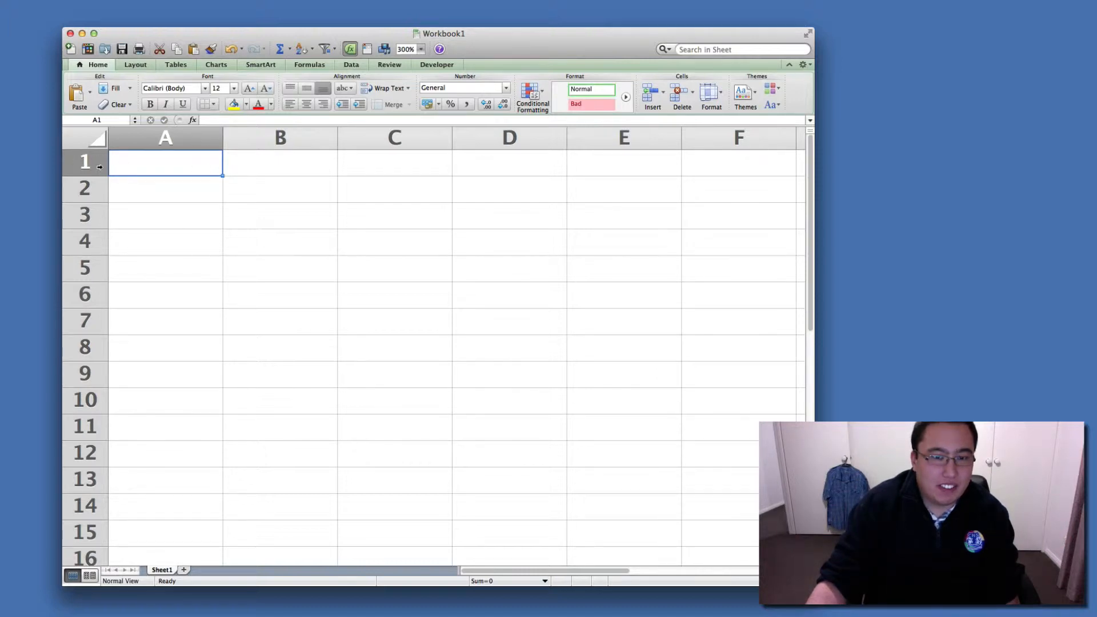
left_click(293, 170)
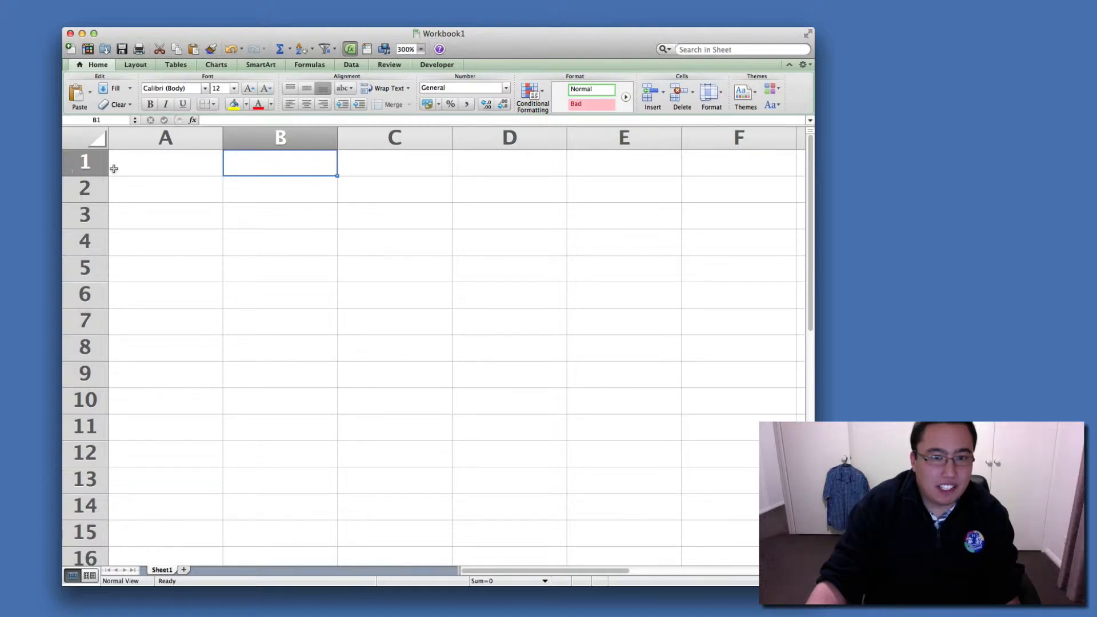
left_click(417, 250)
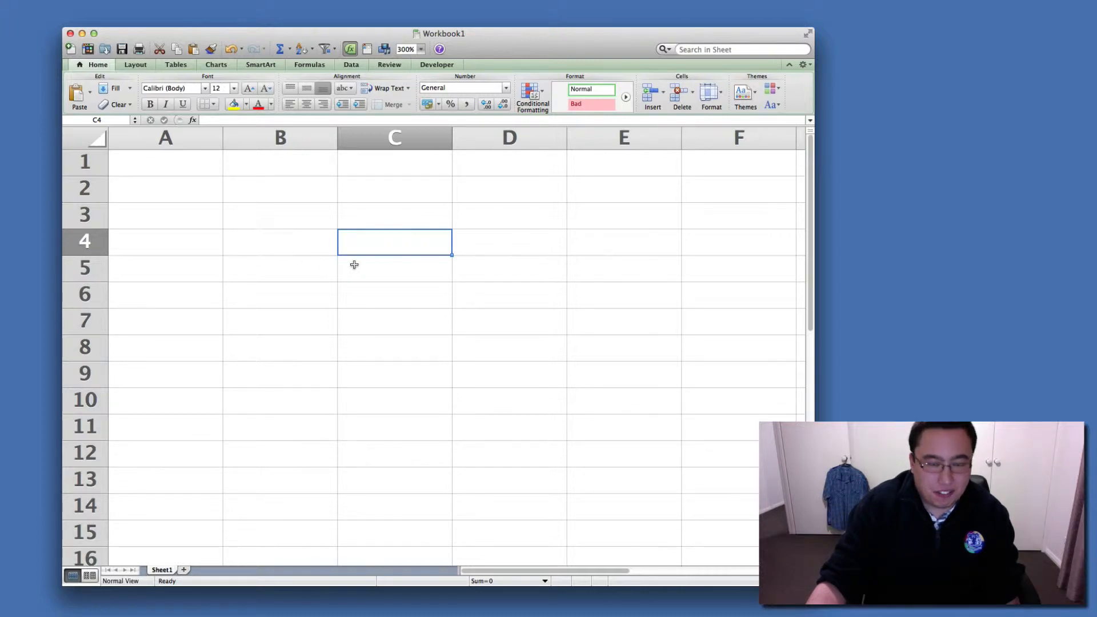
left_click(347, 285)
left_click(302, 279)
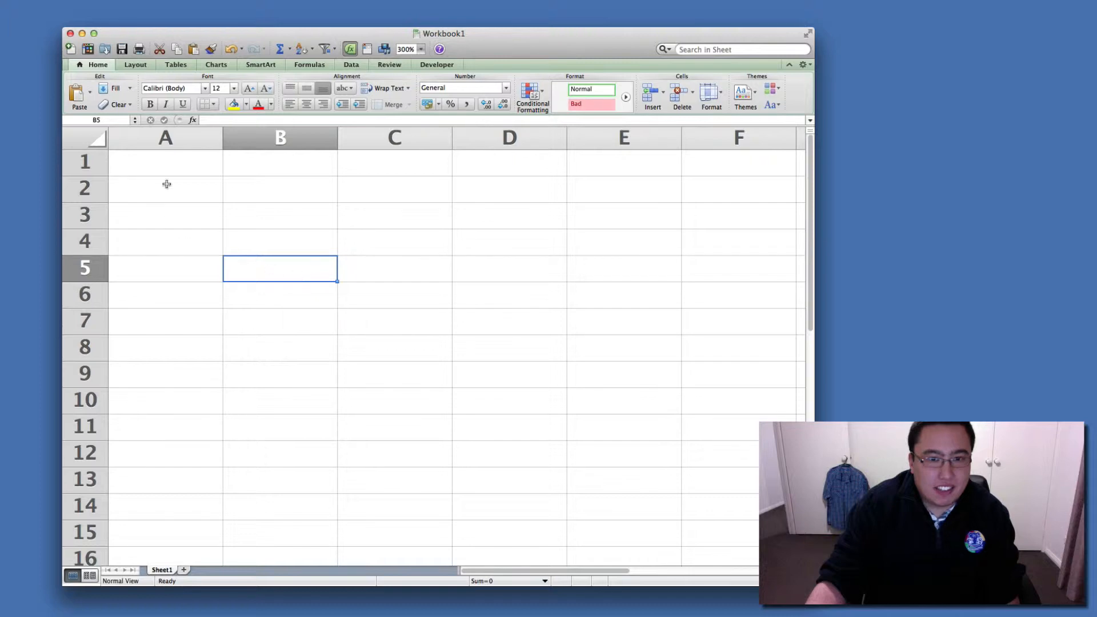
left_click(263, 332)
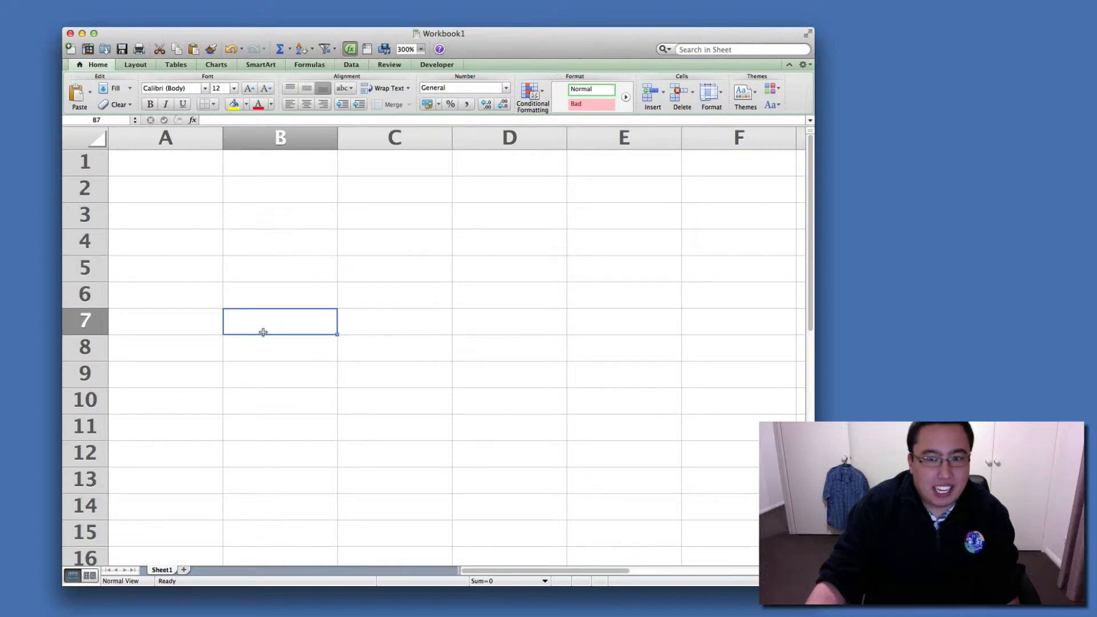
Enter the column headings "Last Name" in A1 and "First Name" in B1.
left_click(173, 171)
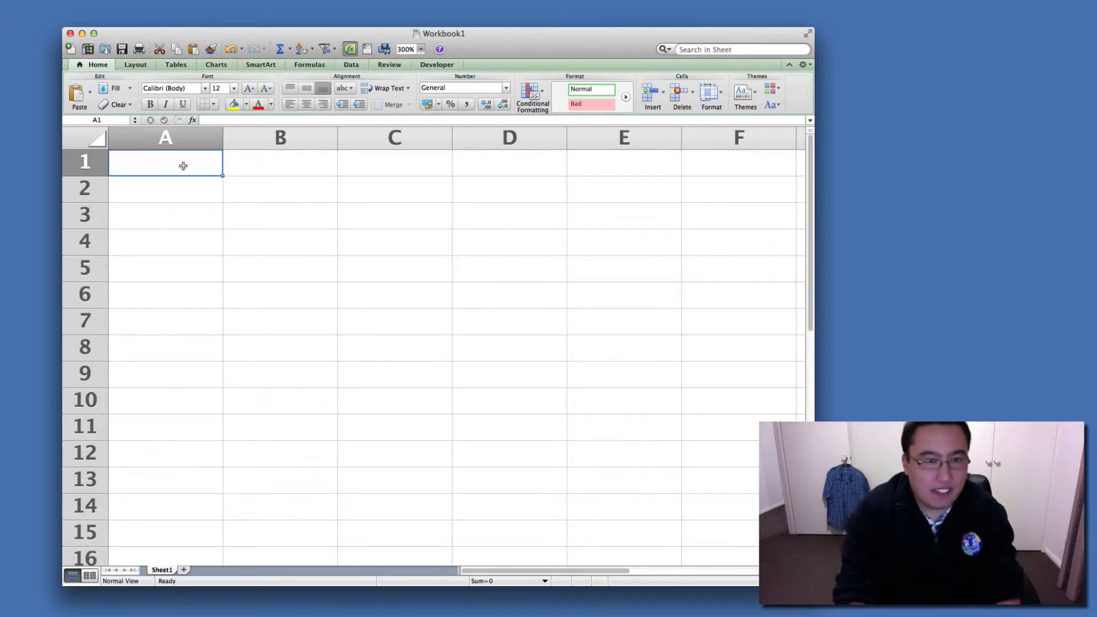
type("Las")
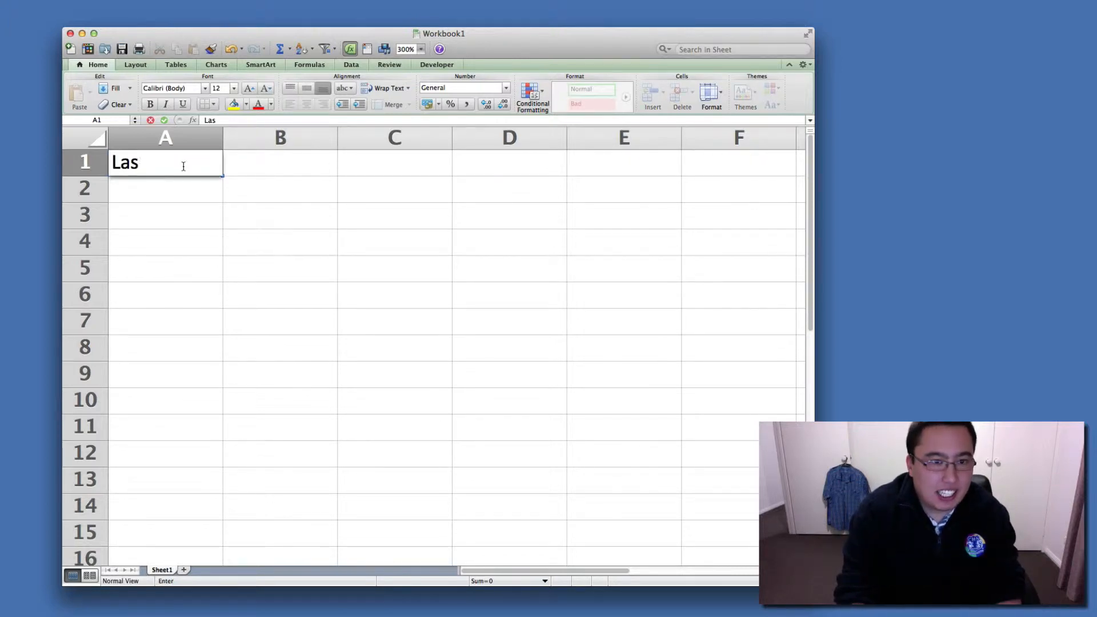
type("t Name")
key("Tab")
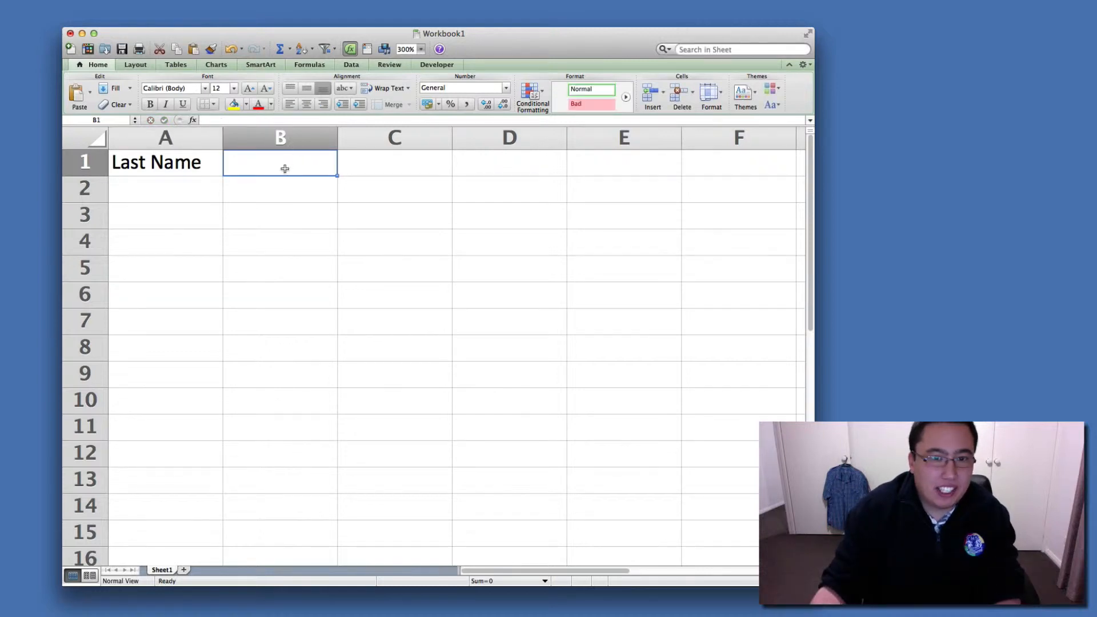
type("Firs")
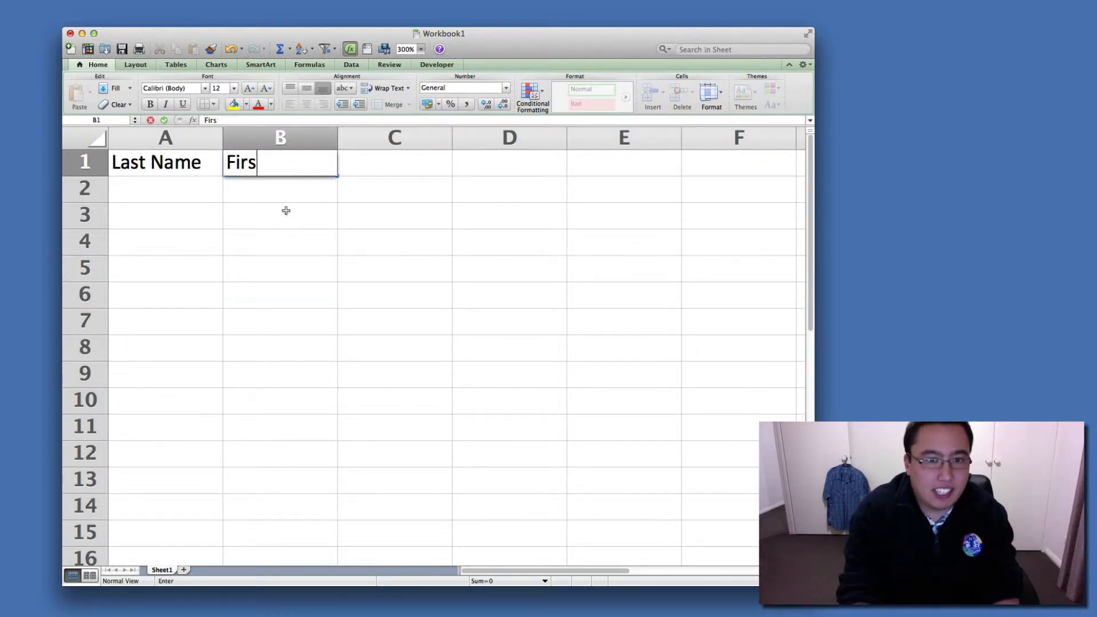
type("t Name")
key("Tab")
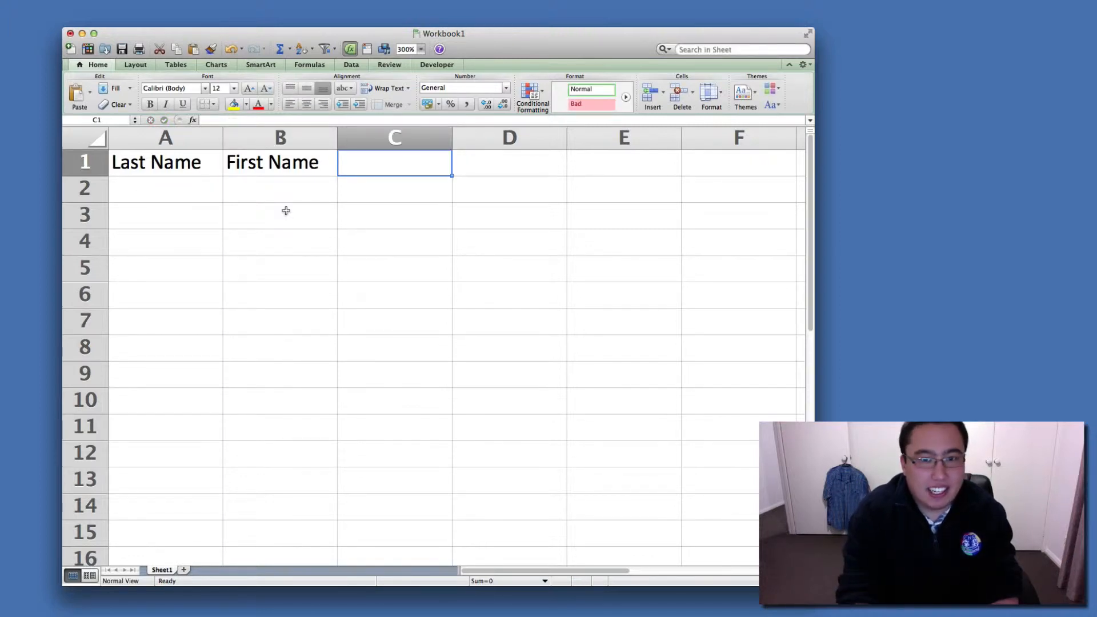
Add the column headings "Task 1" in C1 and "Task 2" in D1.
type("Task 1")
key("Tab")
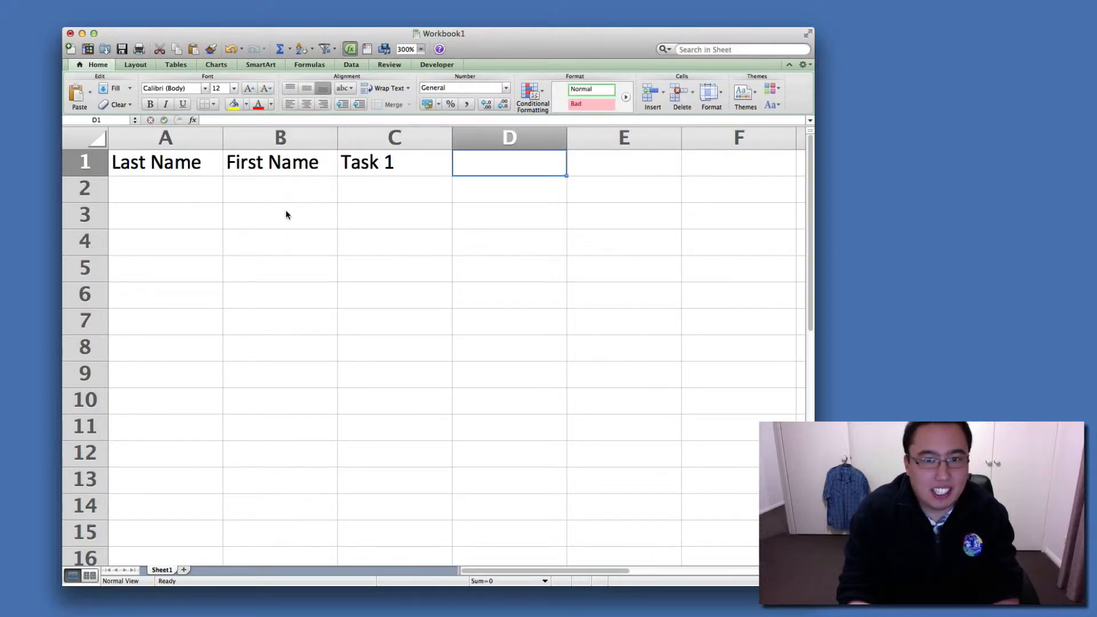
type("Ta")
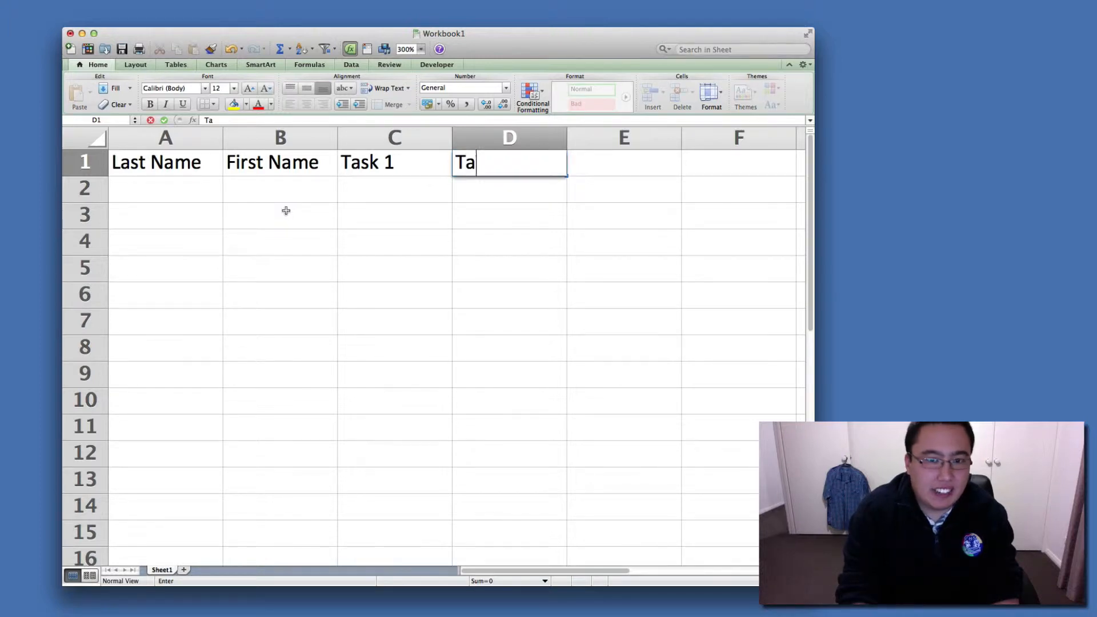
type("sk 2")
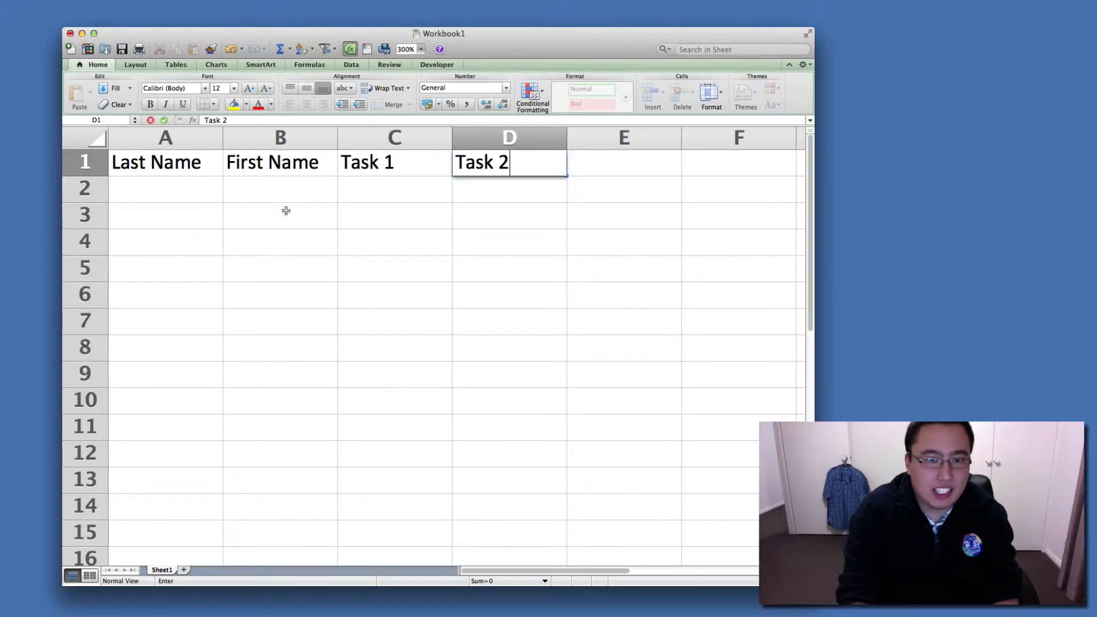
key("Return")
Enter the first person's last name in A2 and first name in B2.
key("Left")
key("Left")
key("Left")
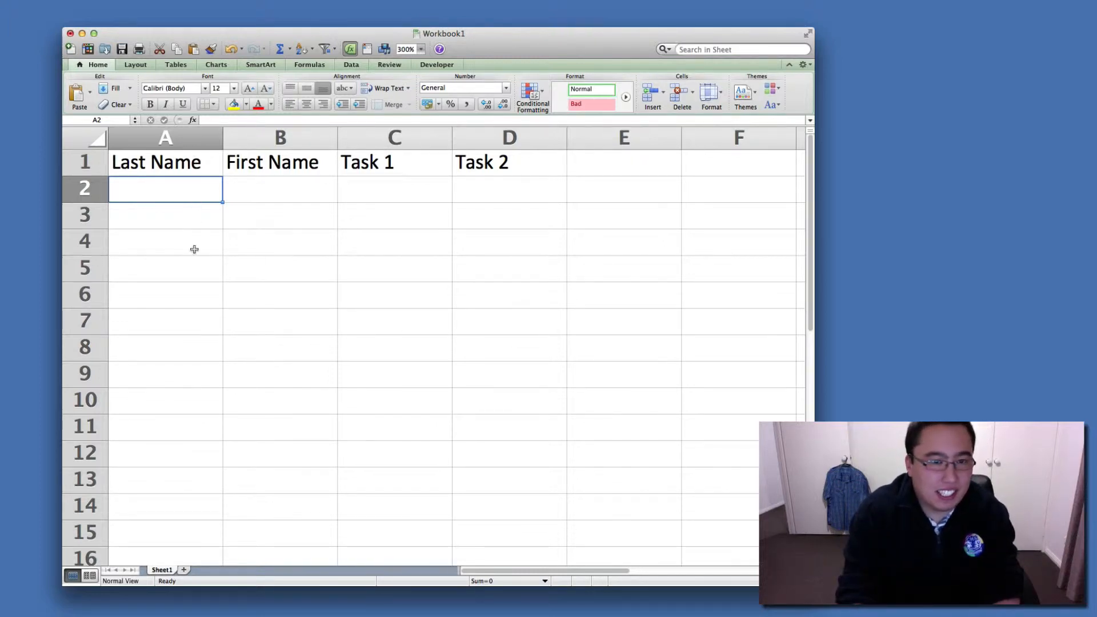
type("Smith")
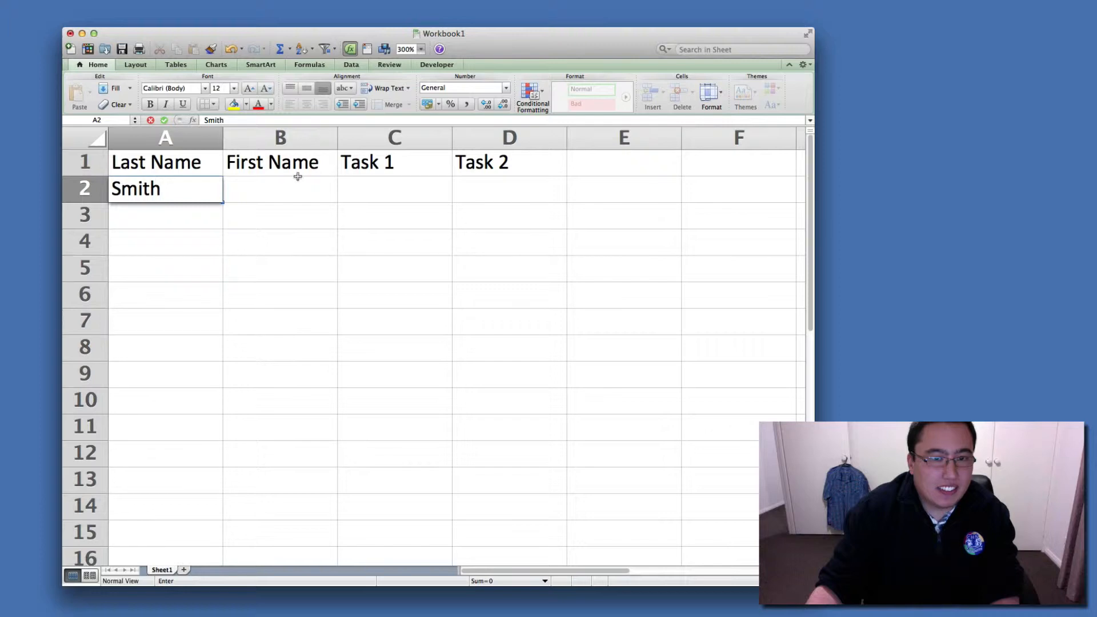
left_click(298, 179)
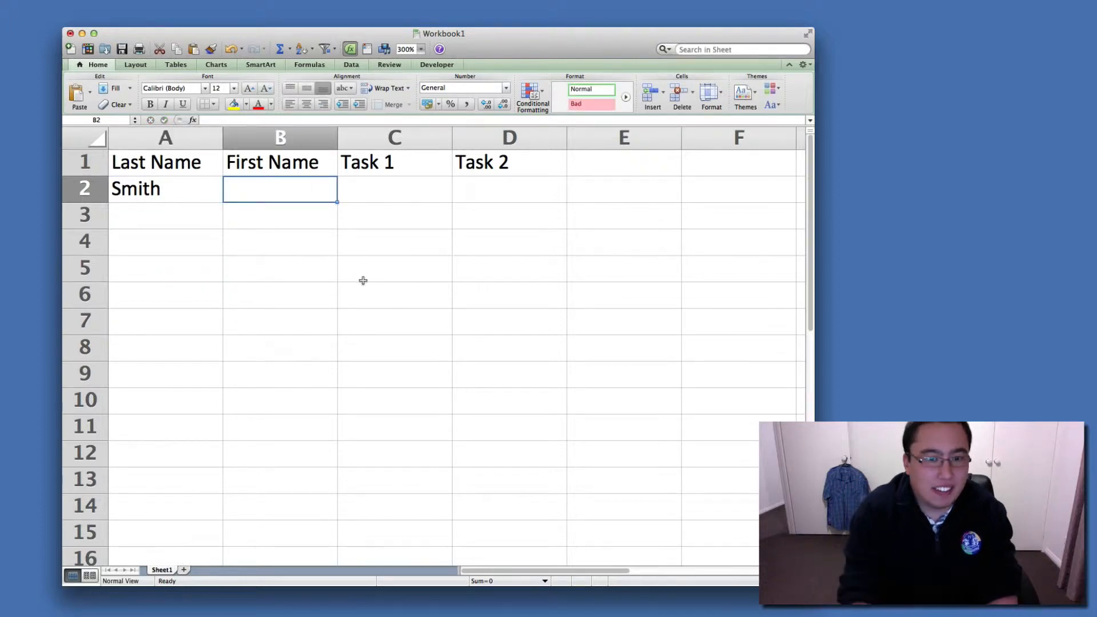
type("T")
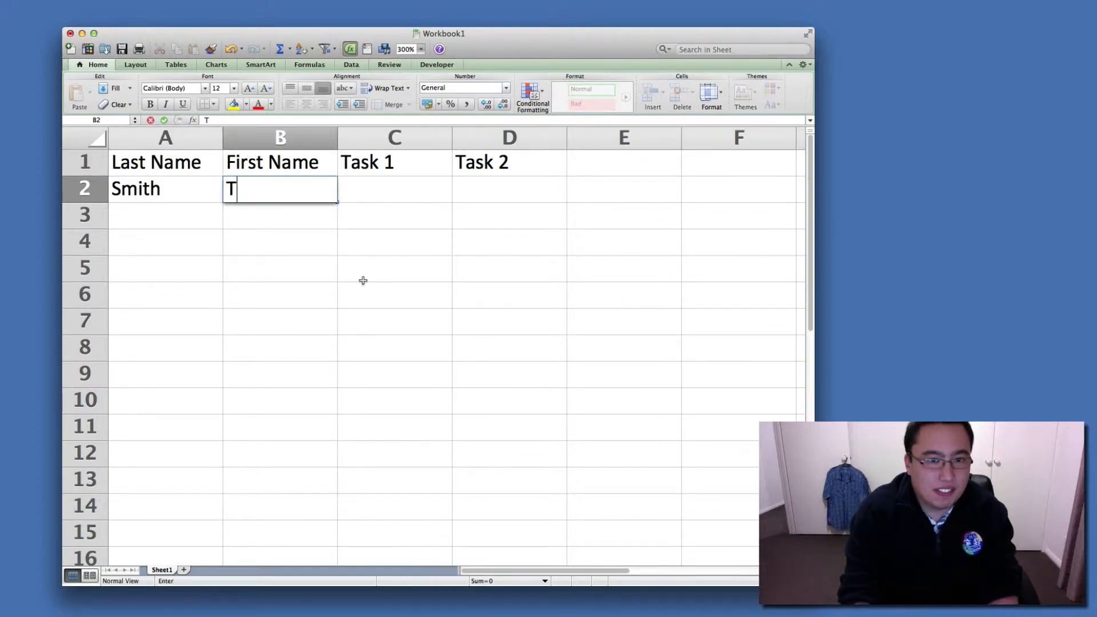
type("om")
left_click(363, 289)
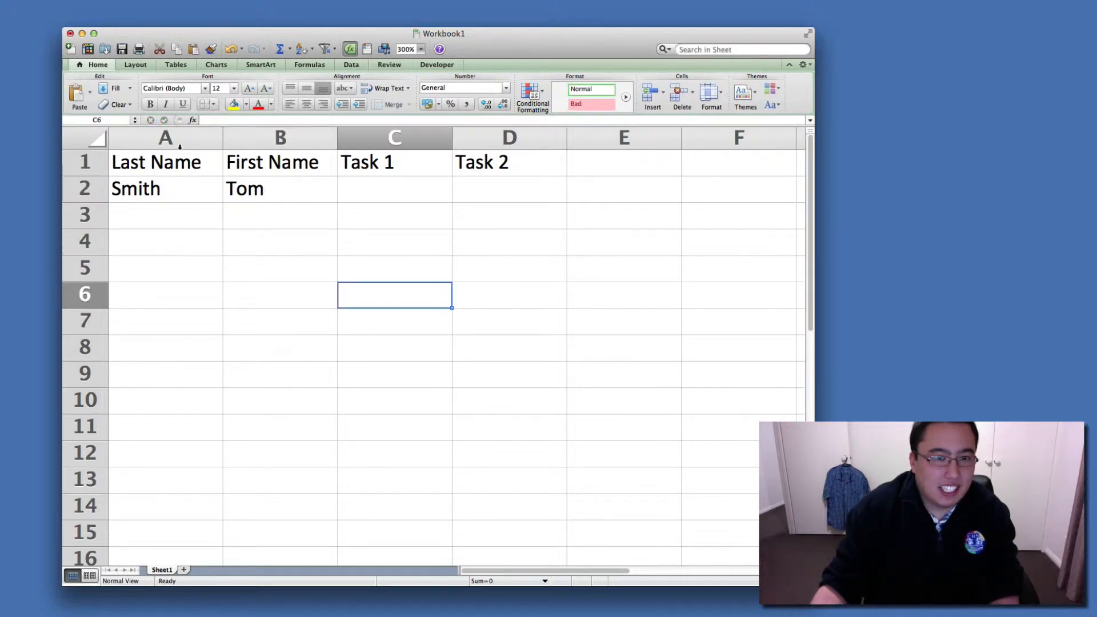
Enter the second person's last name in A3 and first name in B3.
left_click(163, 212)
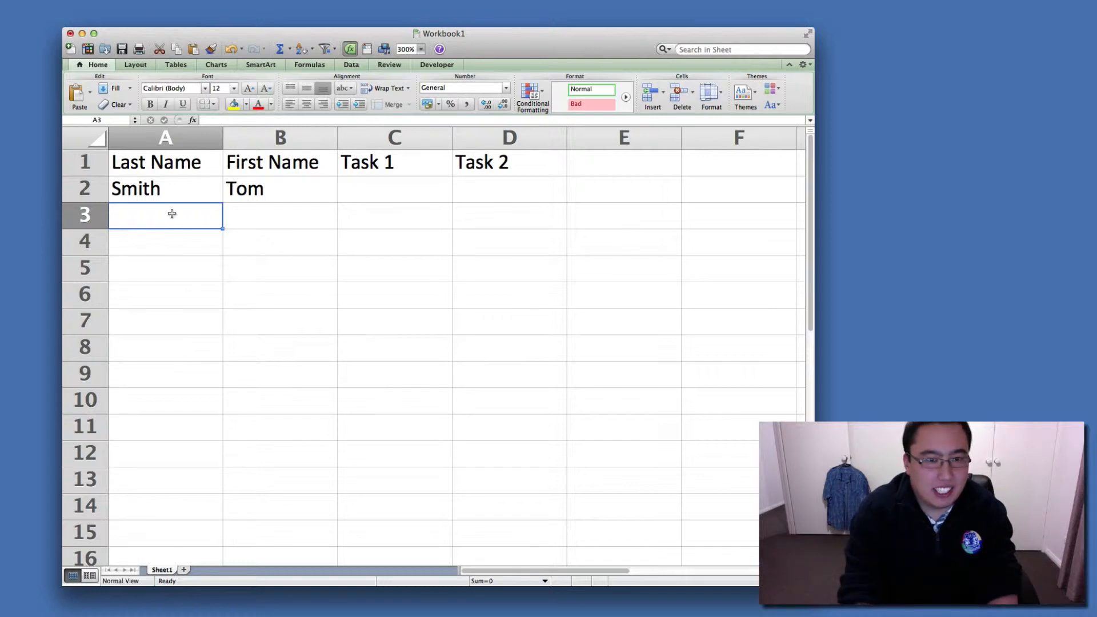
type("Wong")
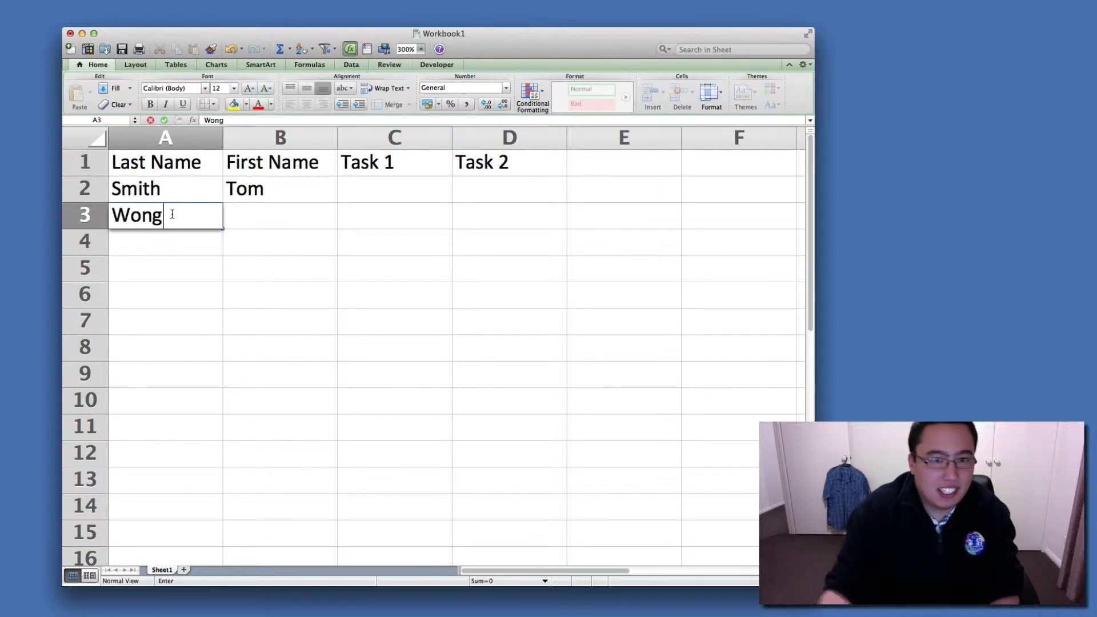
left_click(255, 220)
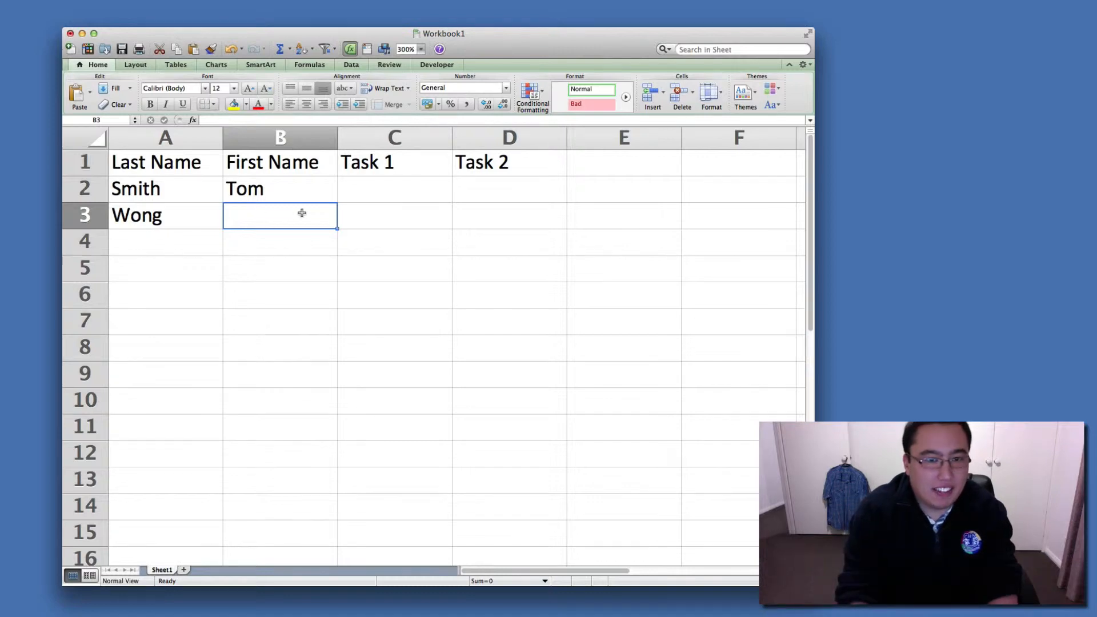
type("Nathan")
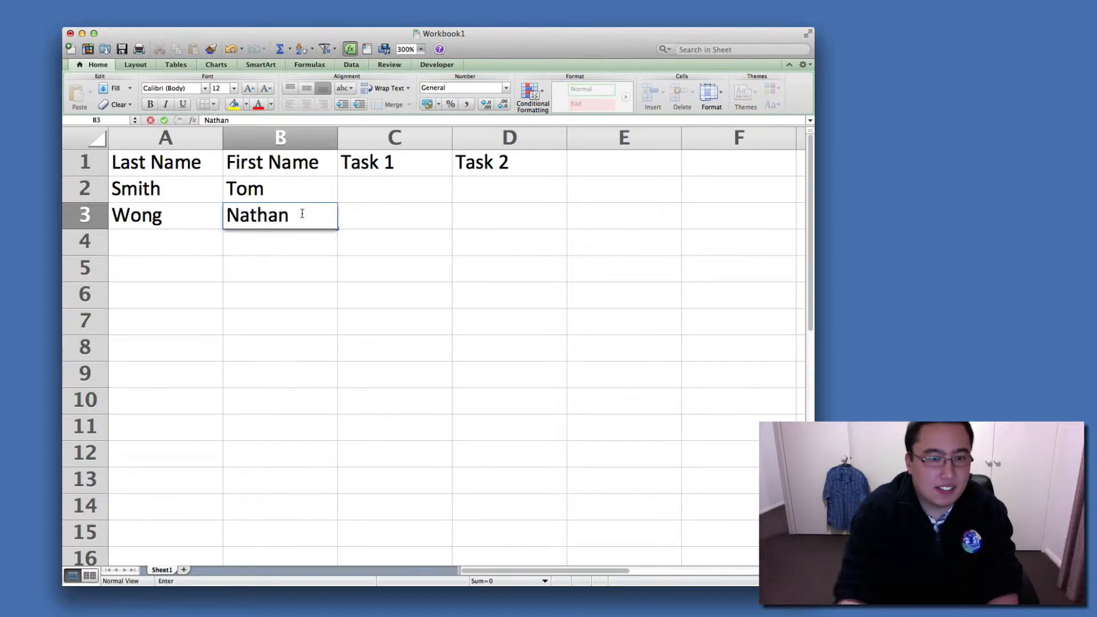
left_click(304, 240)
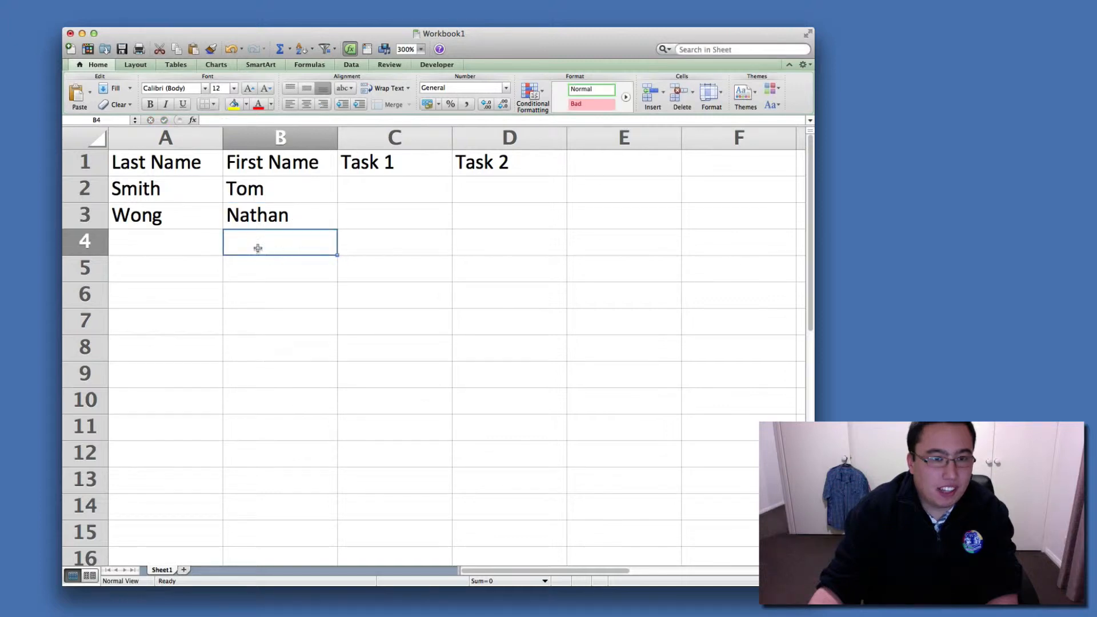
Enter the third person's last name in A4 and first name in B4.
left_click(167, 247)
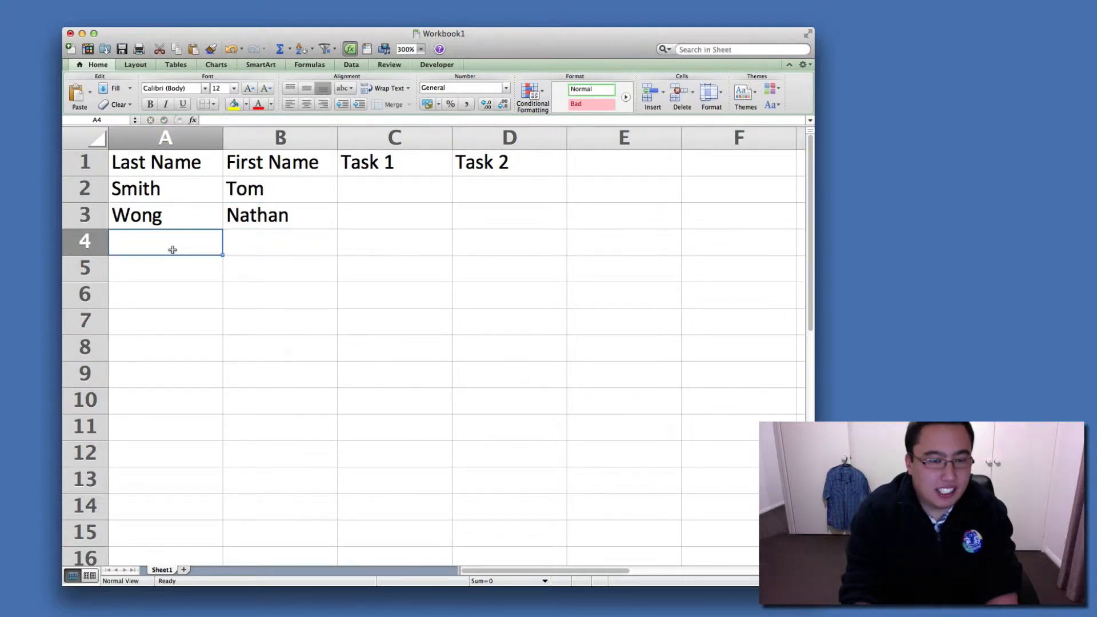
type("Cj")
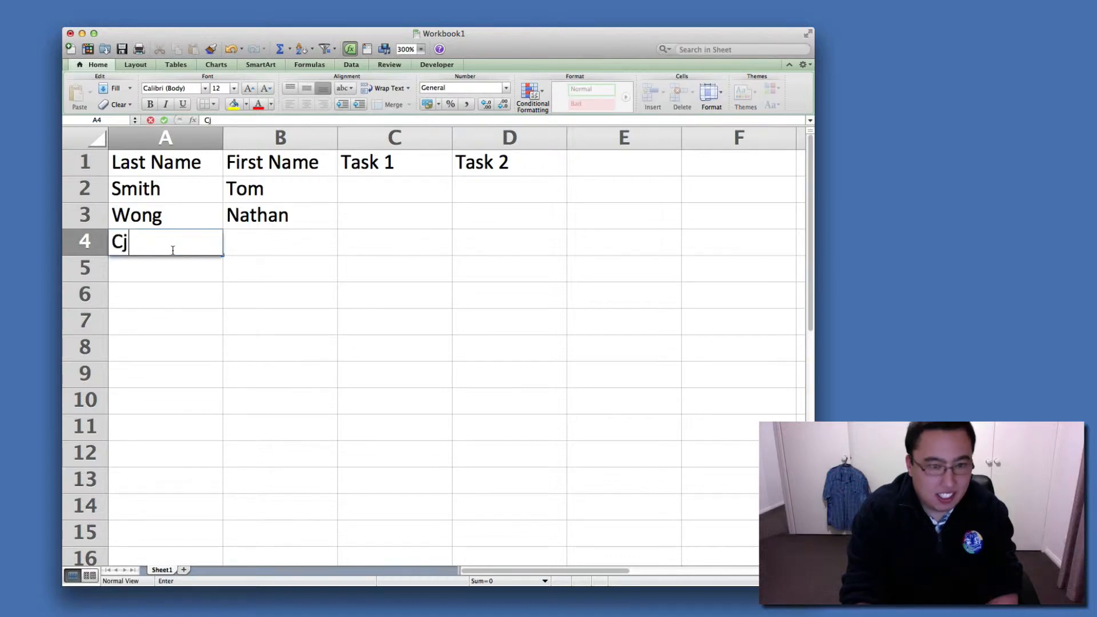
key("BackSpace")
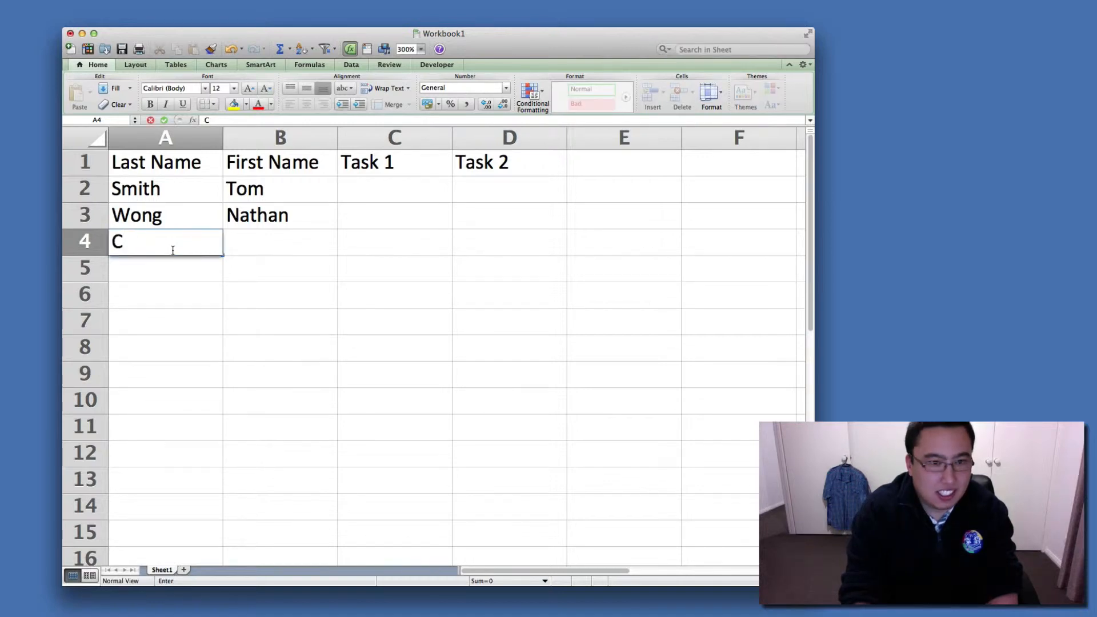
type("heung")
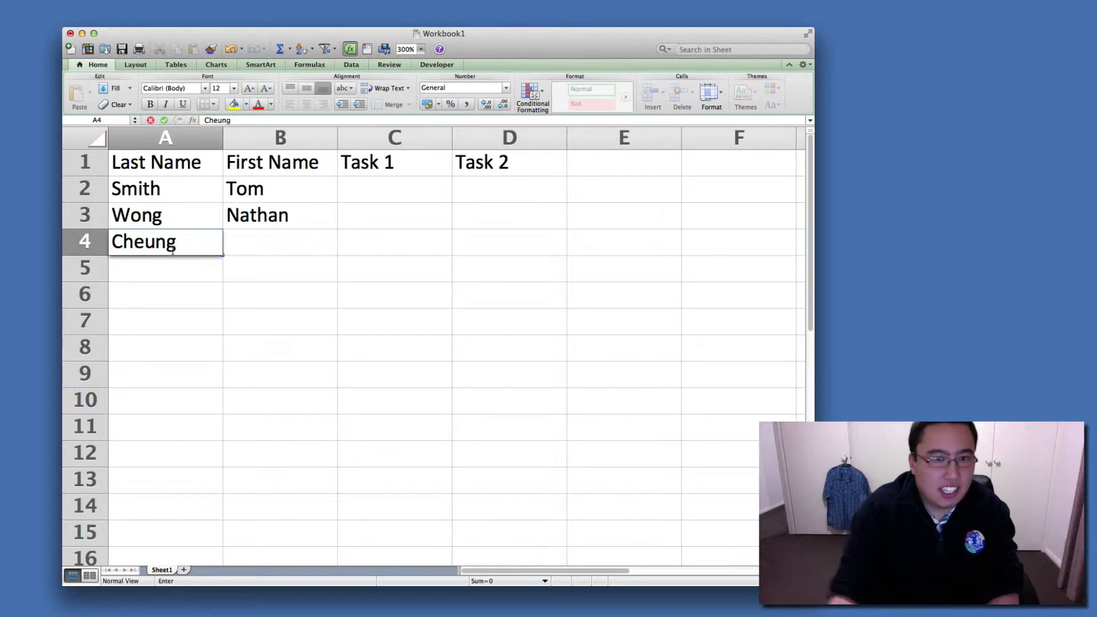
left_click(235, 260)
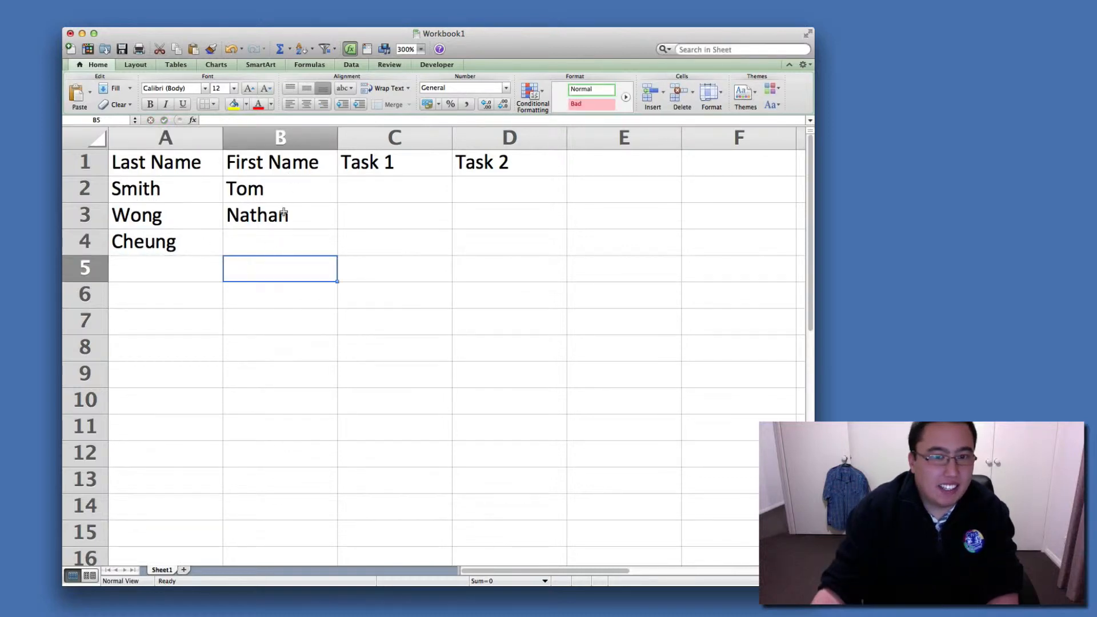
left_click(265, 247)
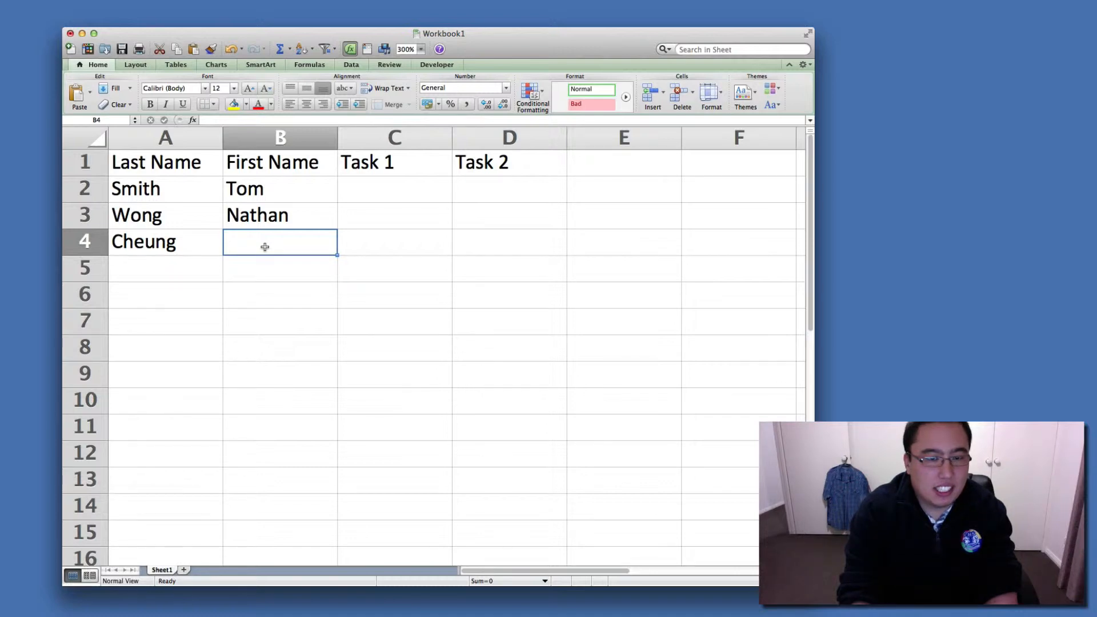
type("Sarah")
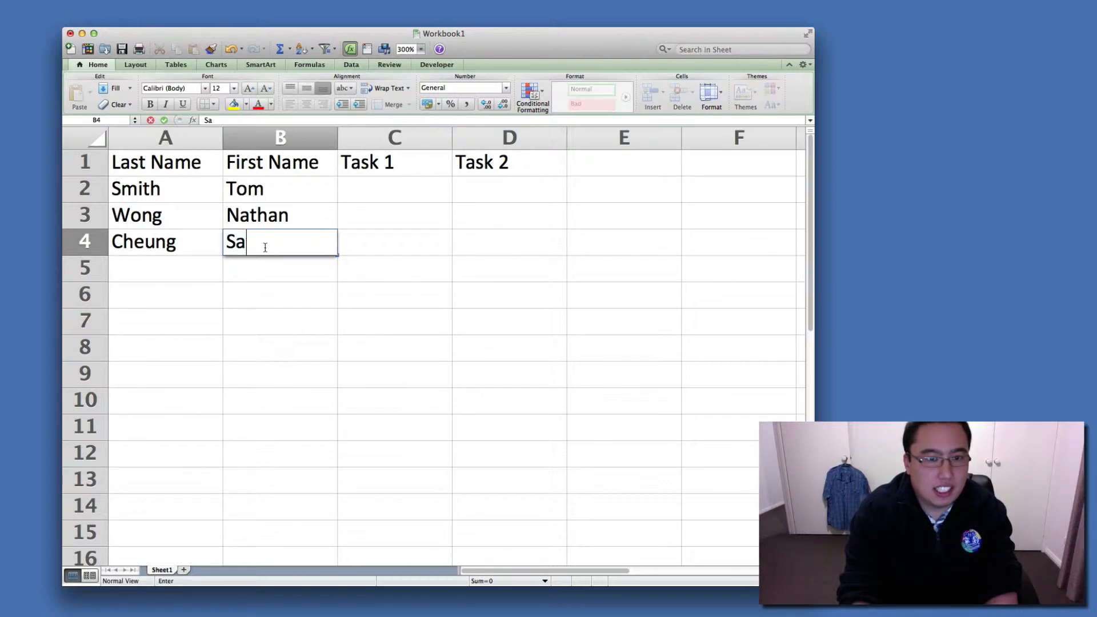
Make the column headings in A1:D1 bold.
left_click(321, 294)
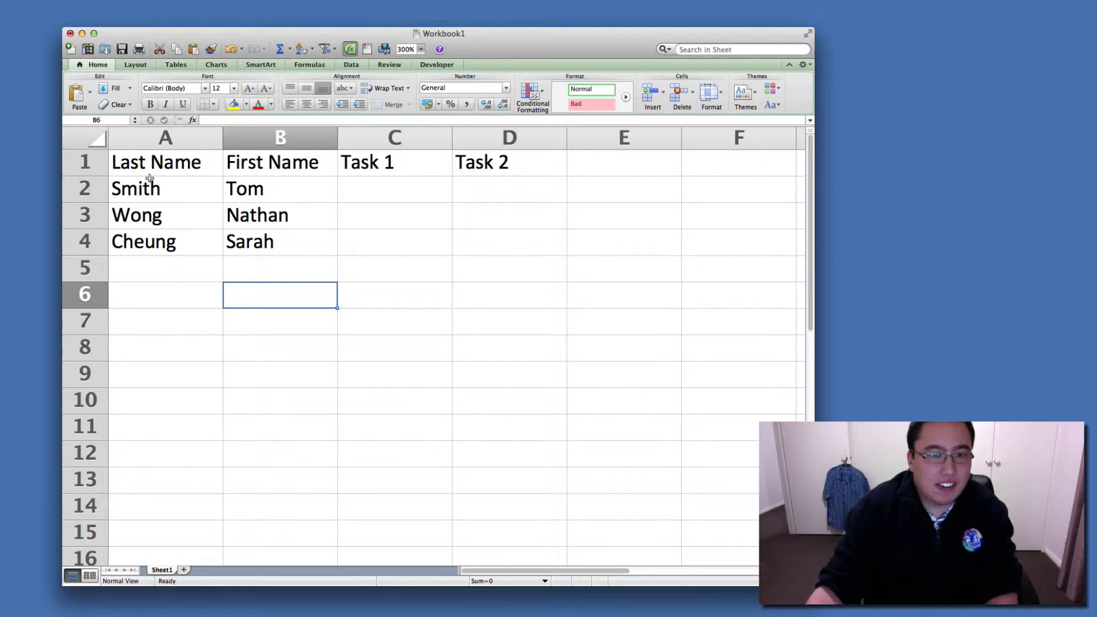
left_click(132, 168)
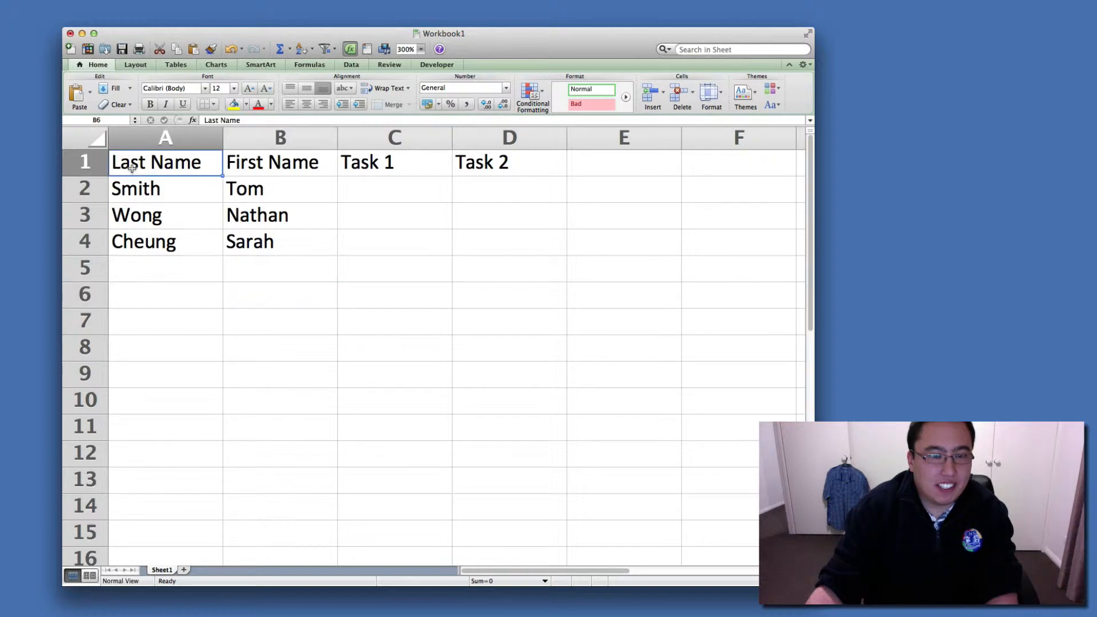
left_click_drag(132, 167, 472, 166)
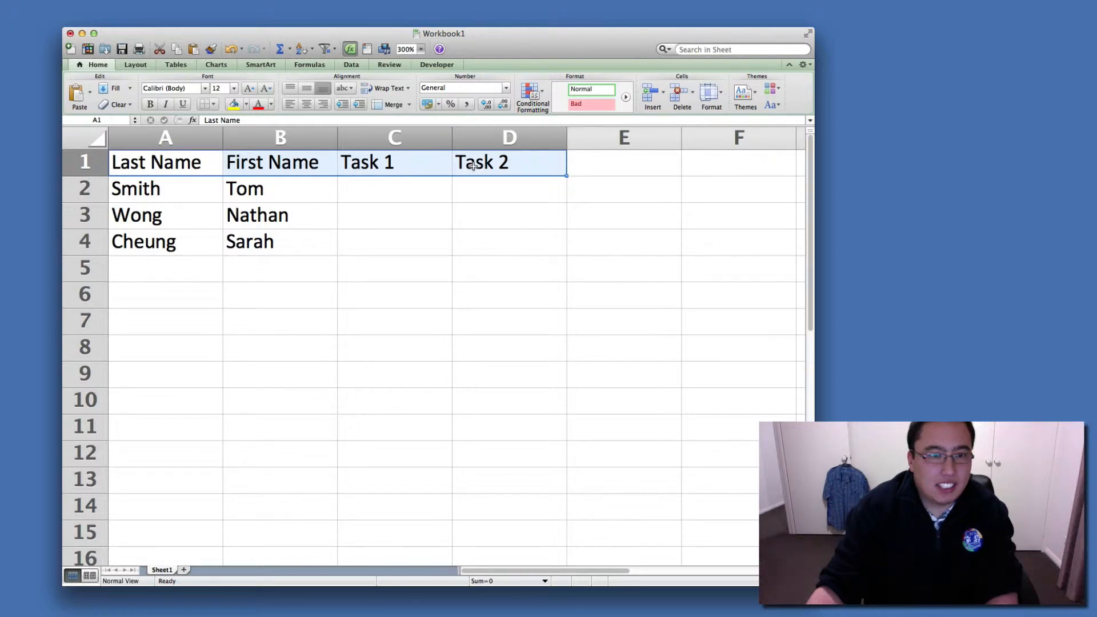
left_click(147, 105)
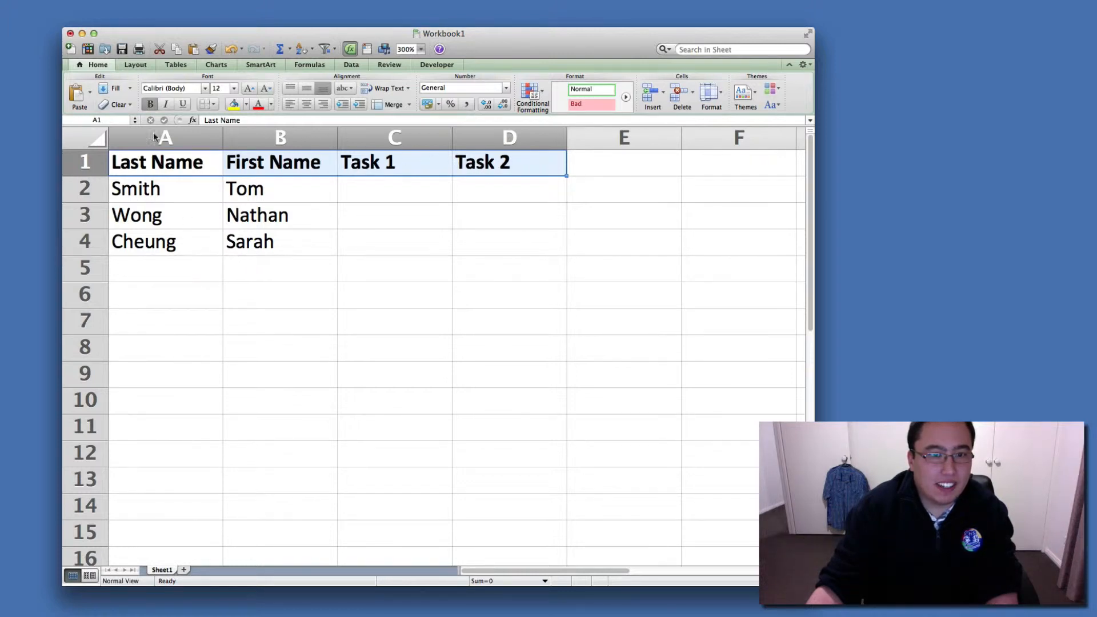
left_click(215, 288)
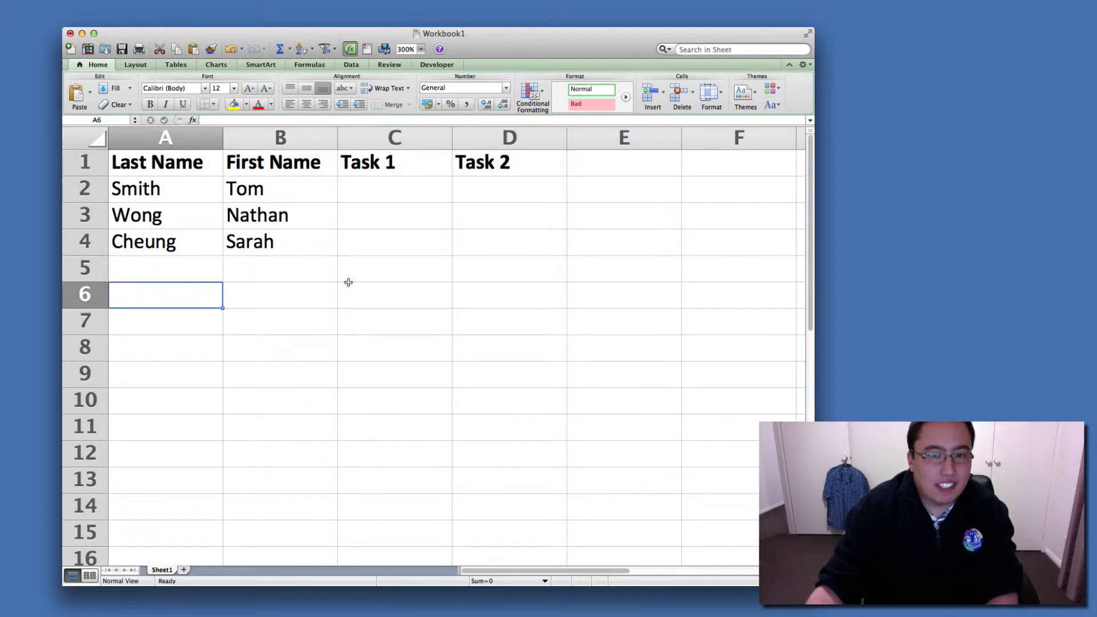
Enter the Task 1 scores 20, 50 and 35 in C2, C3 and C4.
left_click(382, 197)
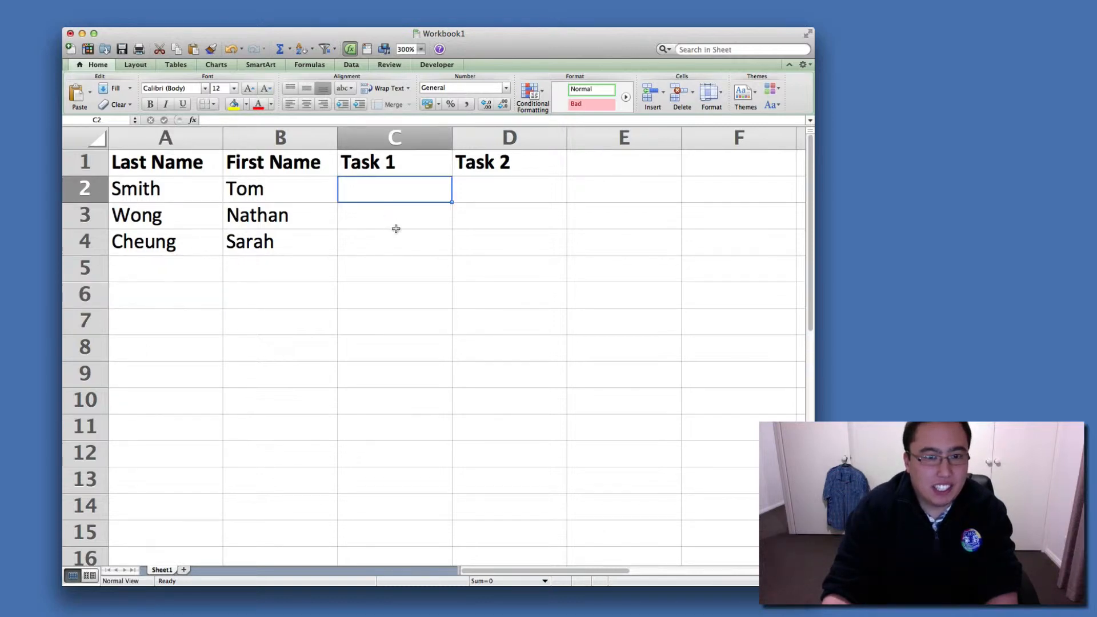
type("20")
key("Return")
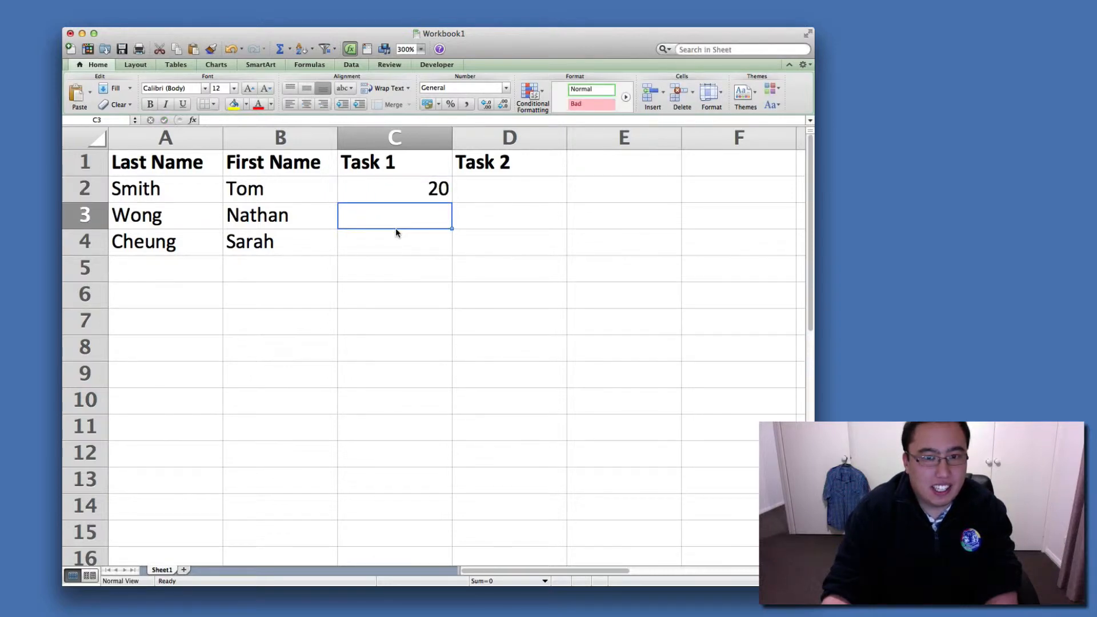
type("50")
key("Return")
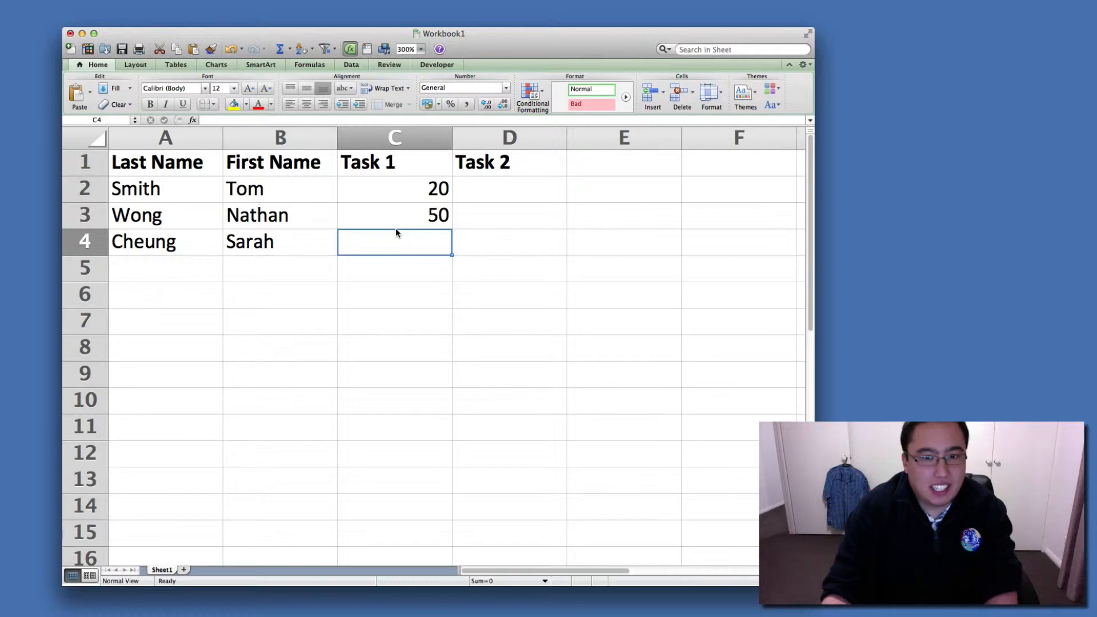
type("35")
key("Return")
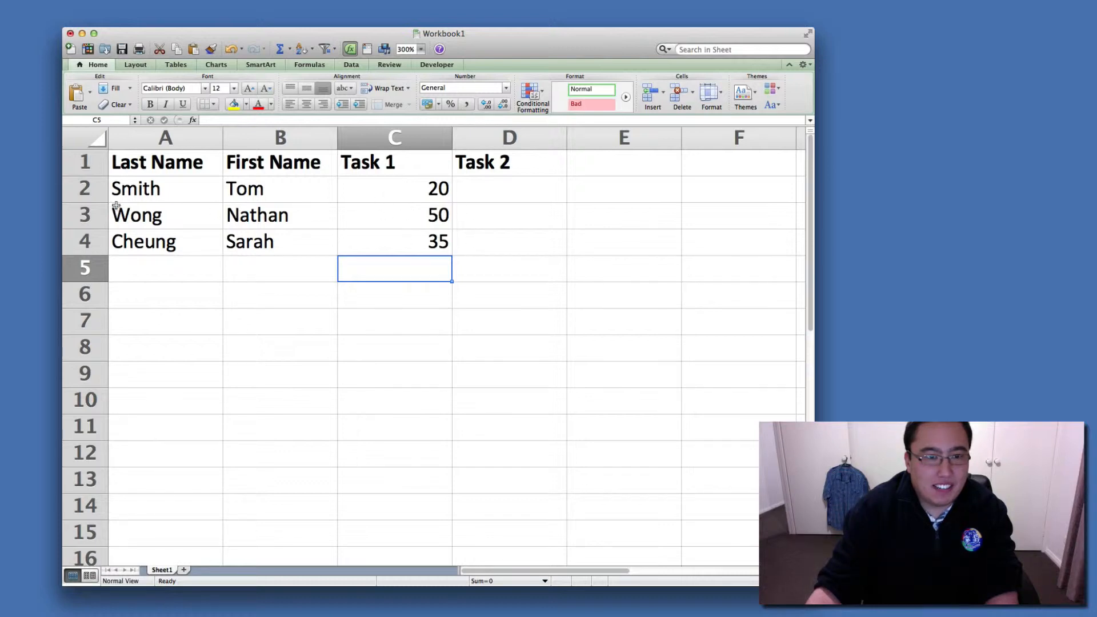
Insert a blank row directly below the headings and enter 50 in C2 under Task 1.
right_click(86, 183)
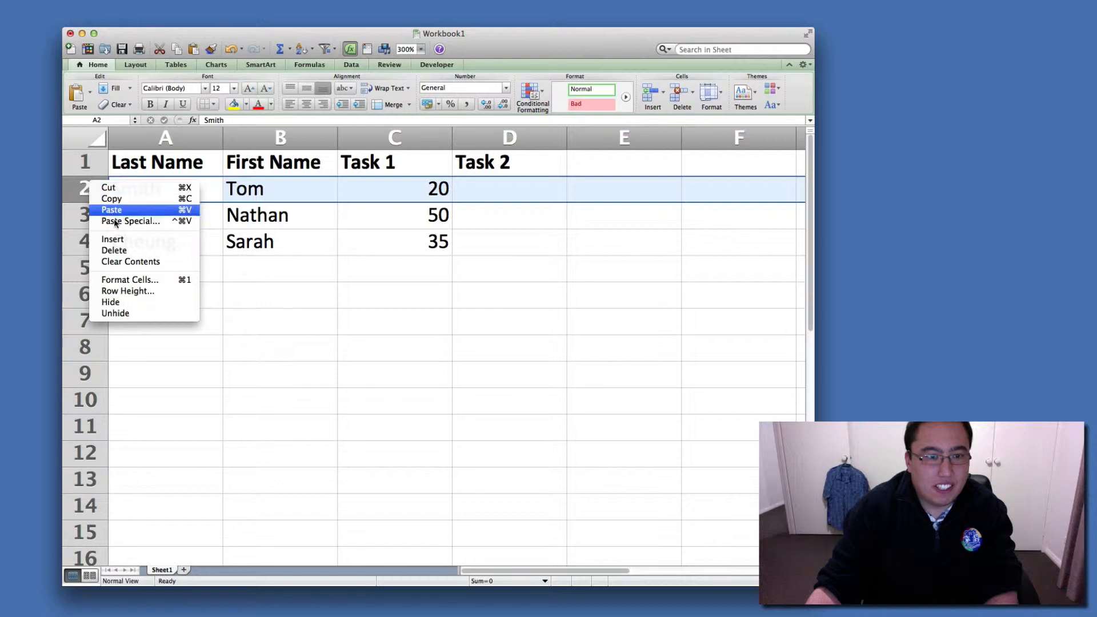
left_click(113, 239)
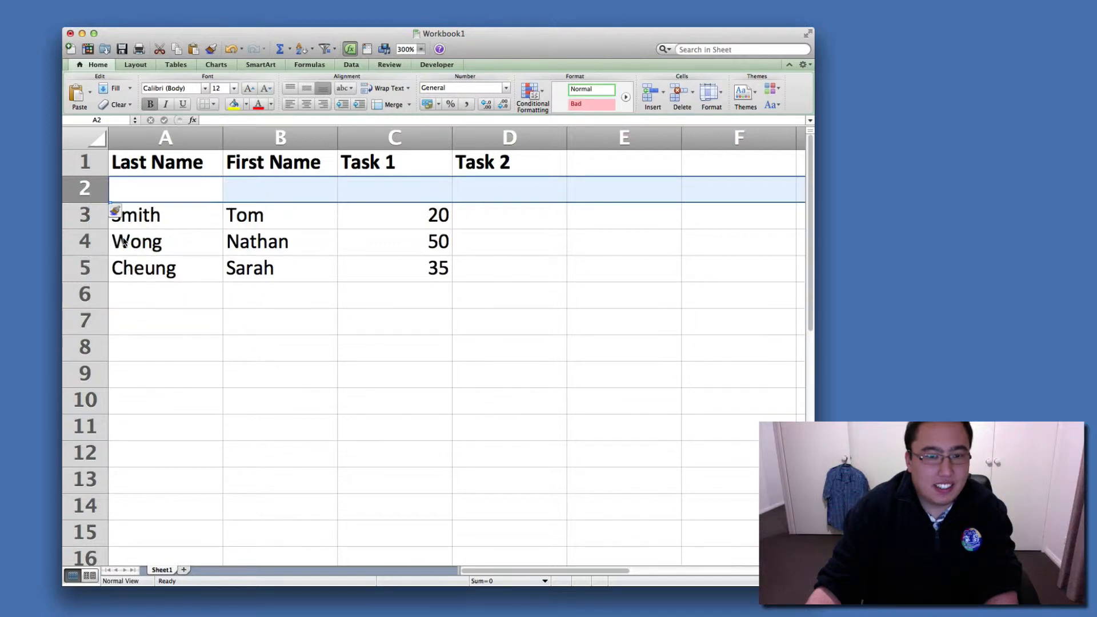
left_click(378, 189)
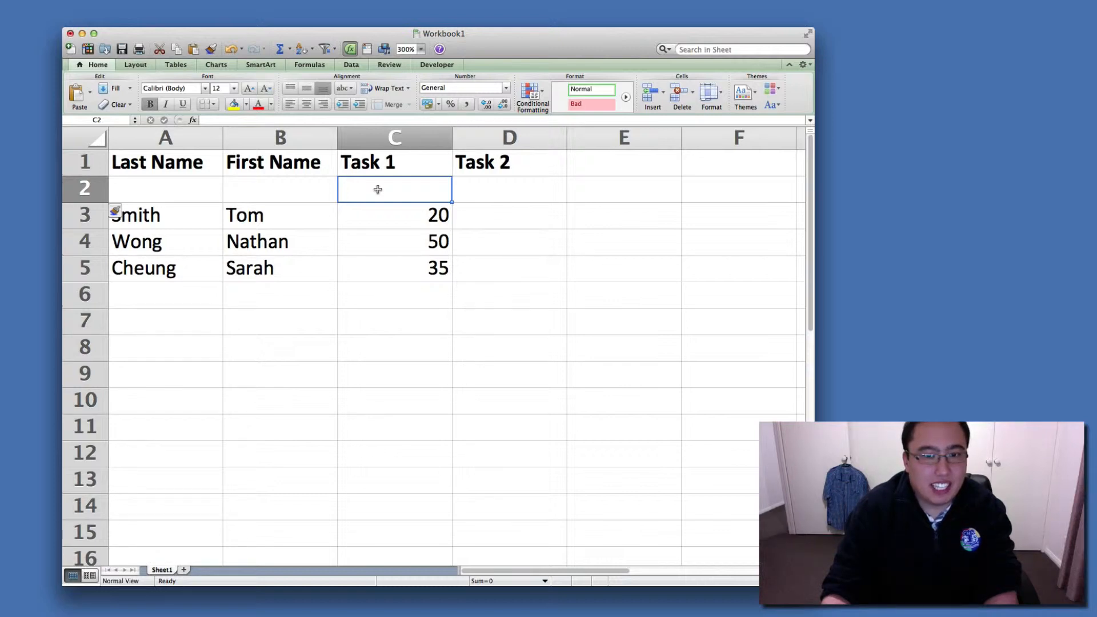
type("50")
key("Return")
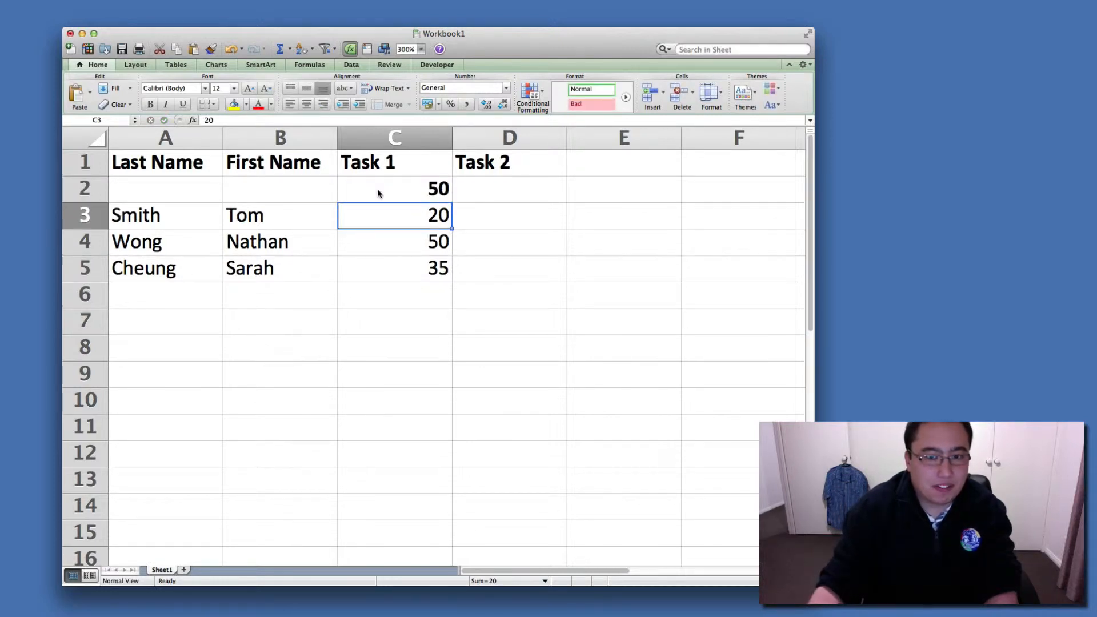
left_click(365, 328)
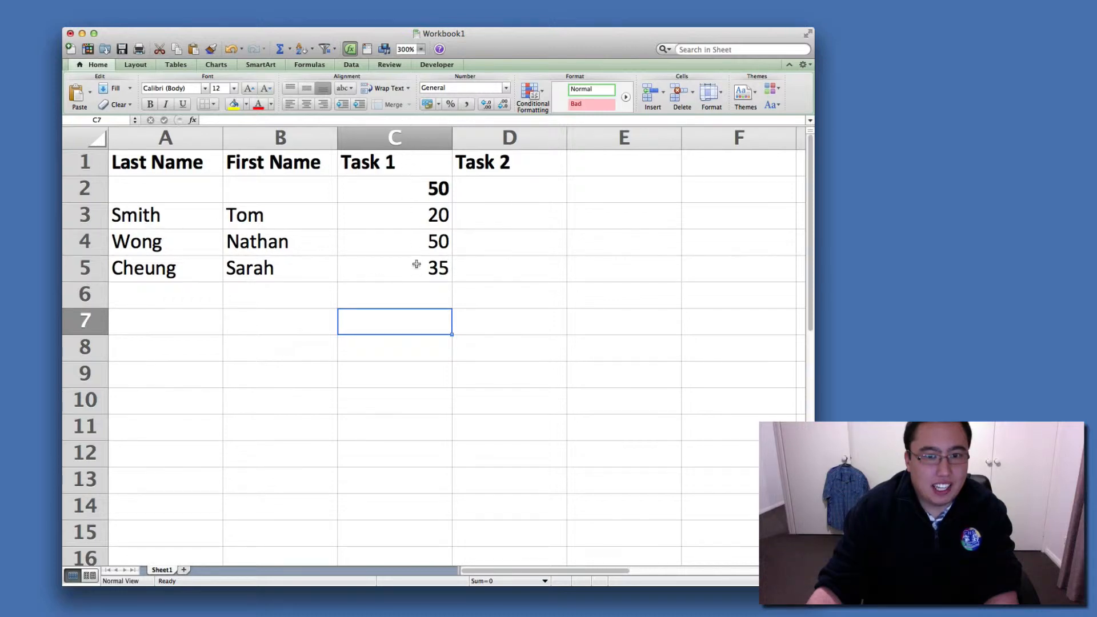
left_click(417, 226)
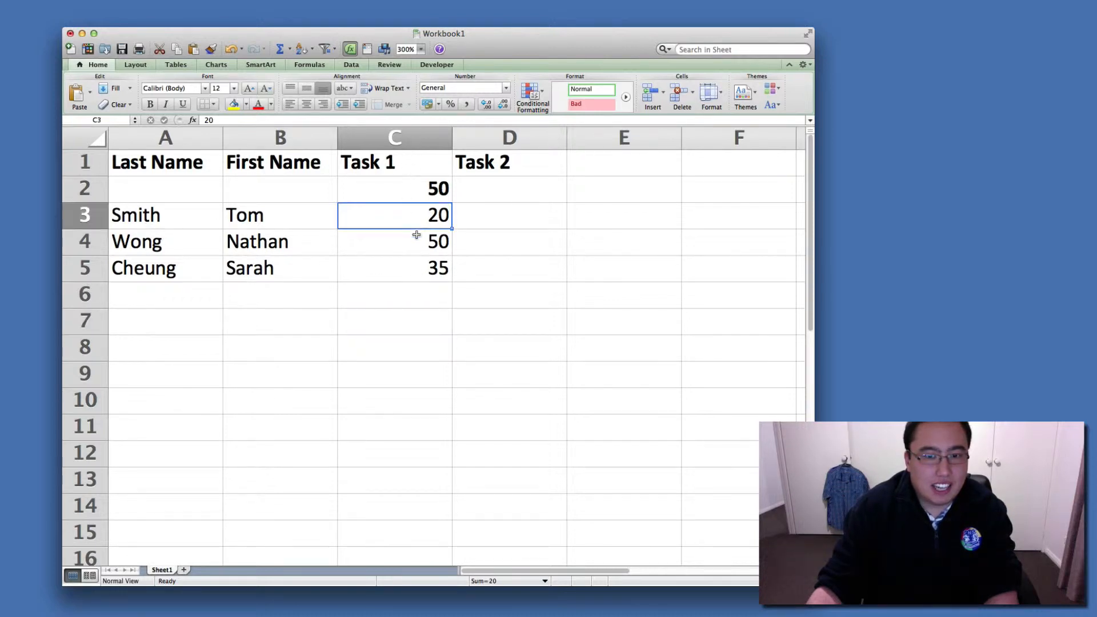
left_click(417, 246)
left_click(416, 271)
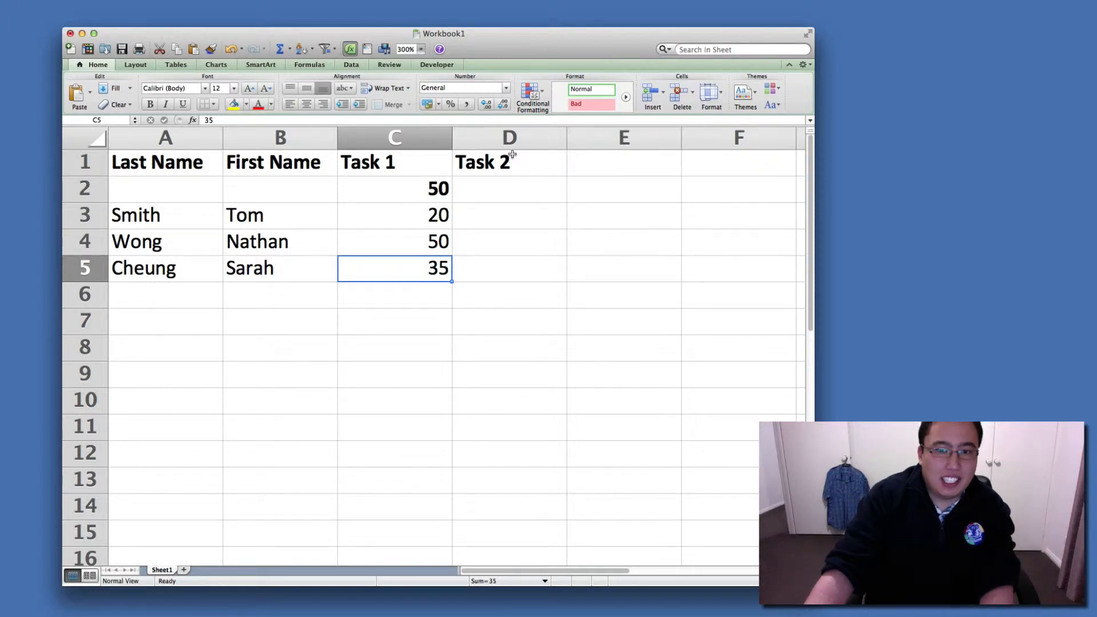
Insert a new column before the Task 2 column and enter "Percentage" in D2.
left_click(520, 194)
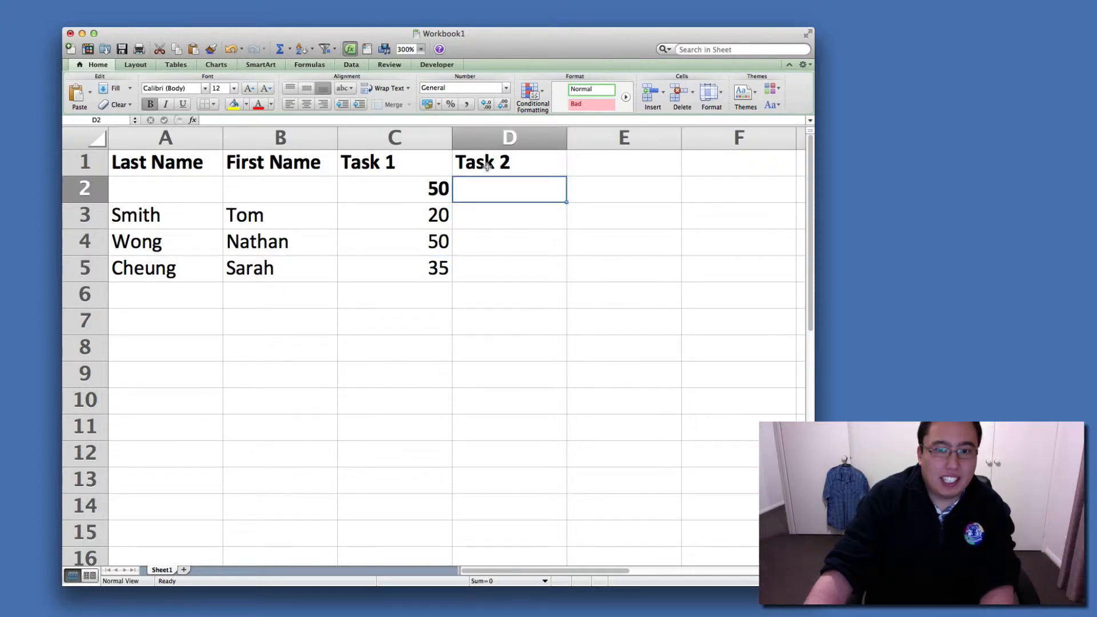
right_click(503, 139)
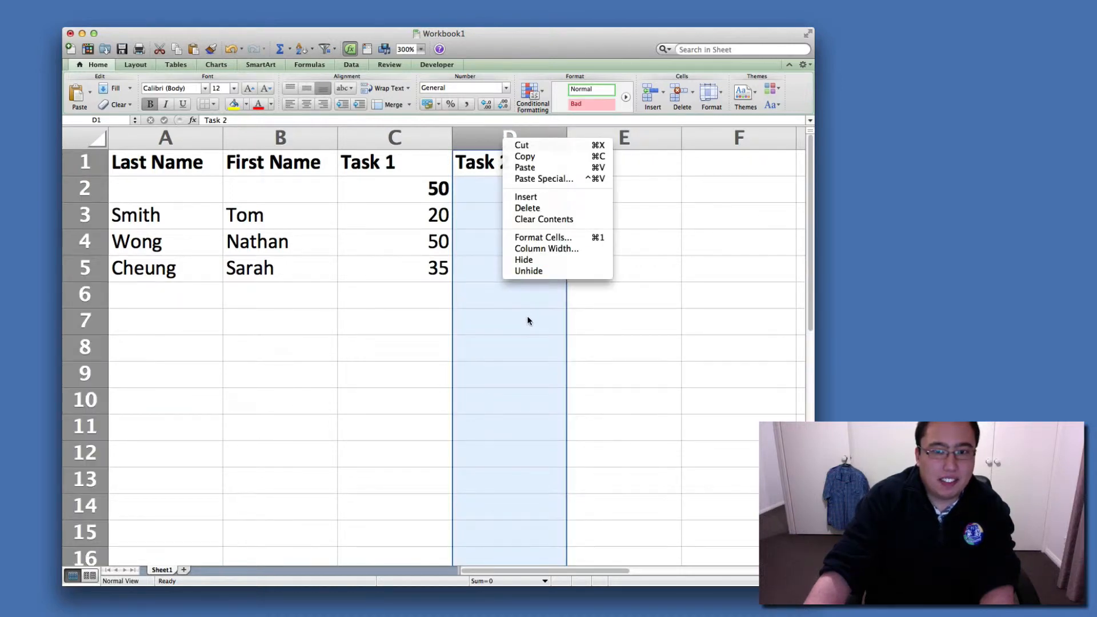
left_click(533, 197)
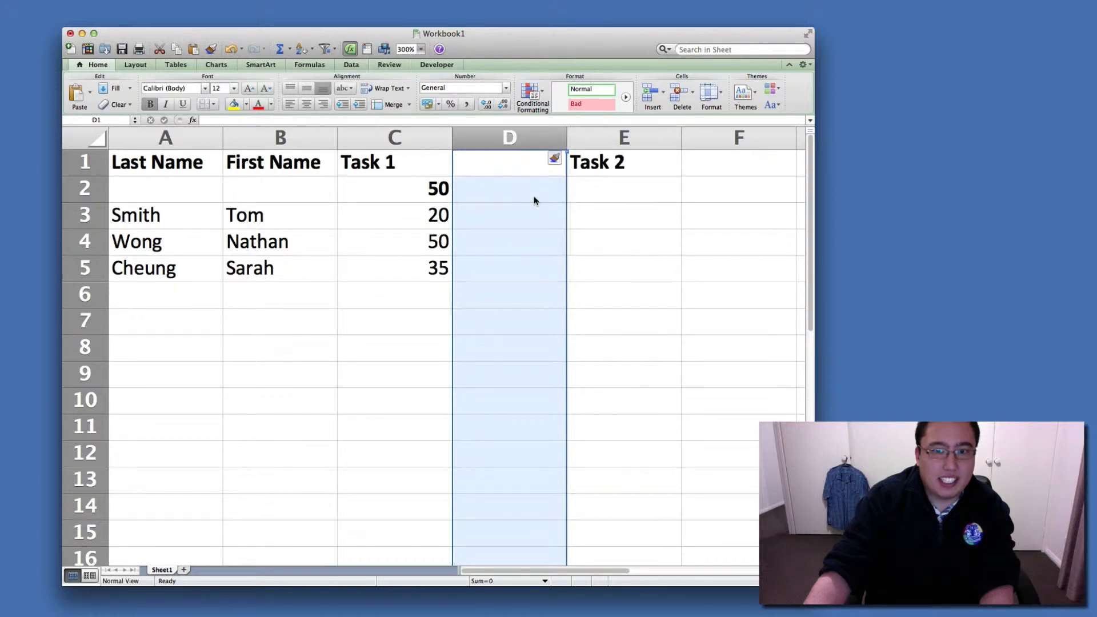
left_click(534, 197)
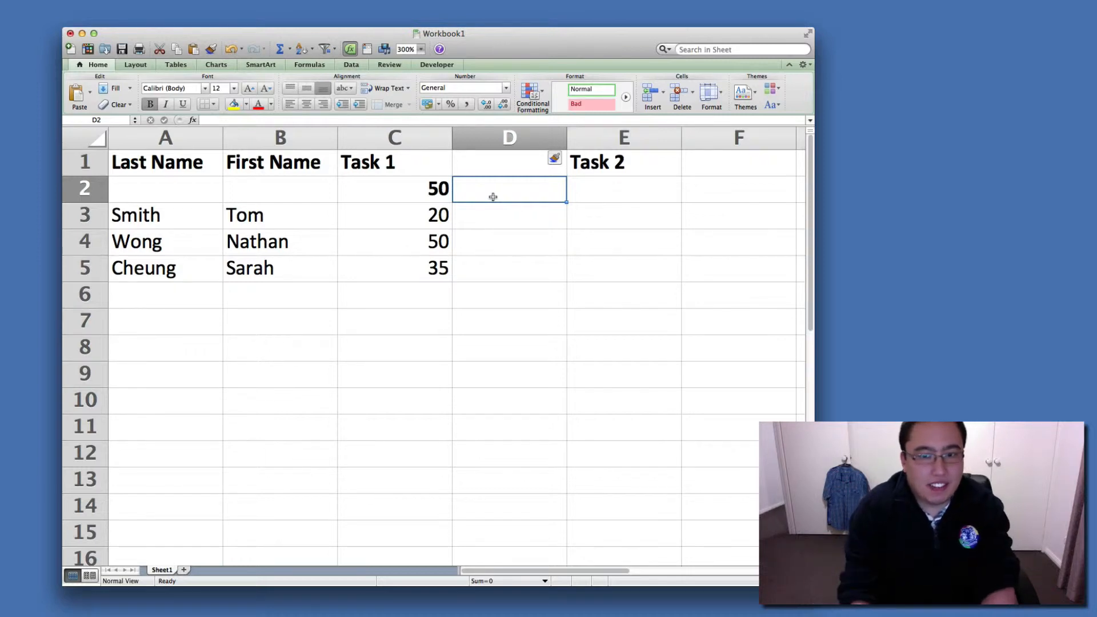
type("Perc")
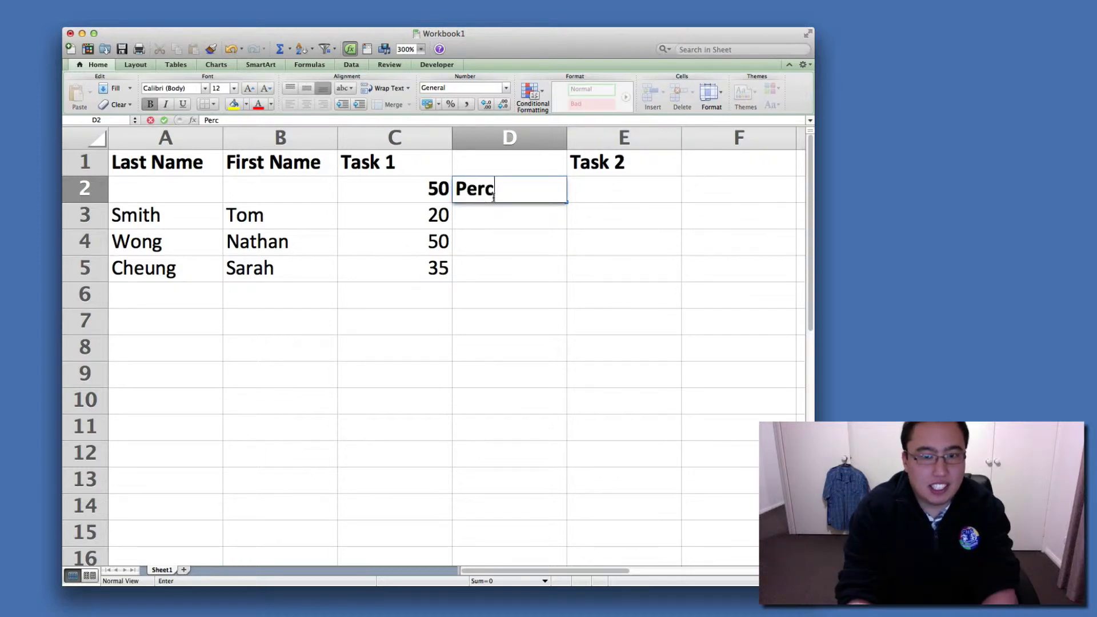
type("entage")
key("Return")
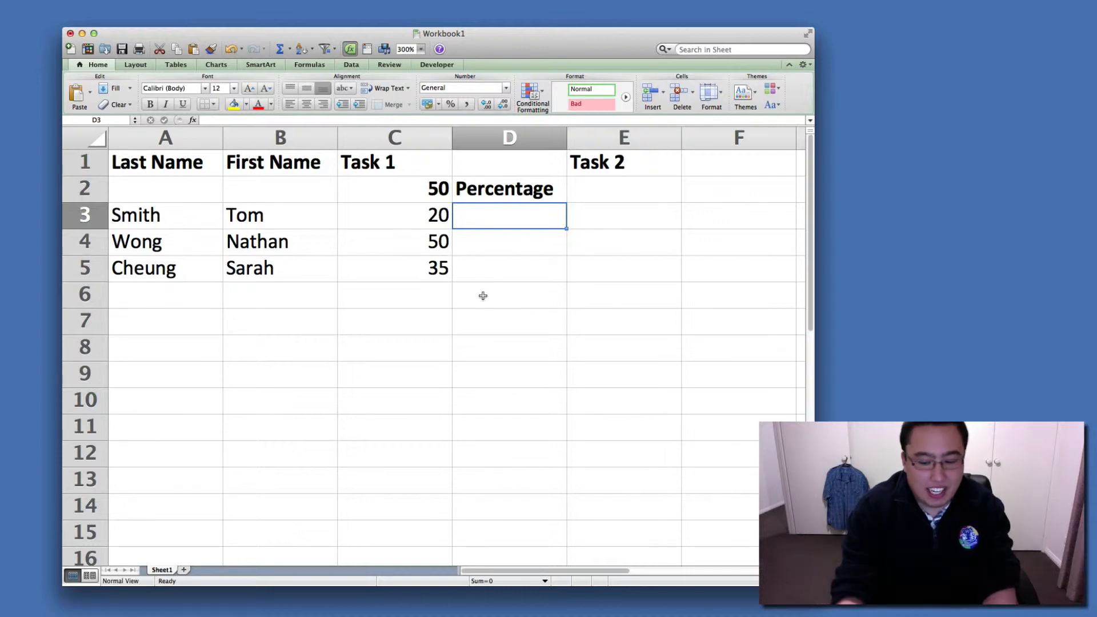
Enter the formula =C3/50*100 in D3 to convert the first Task 1 score to a percentage.
type("=")
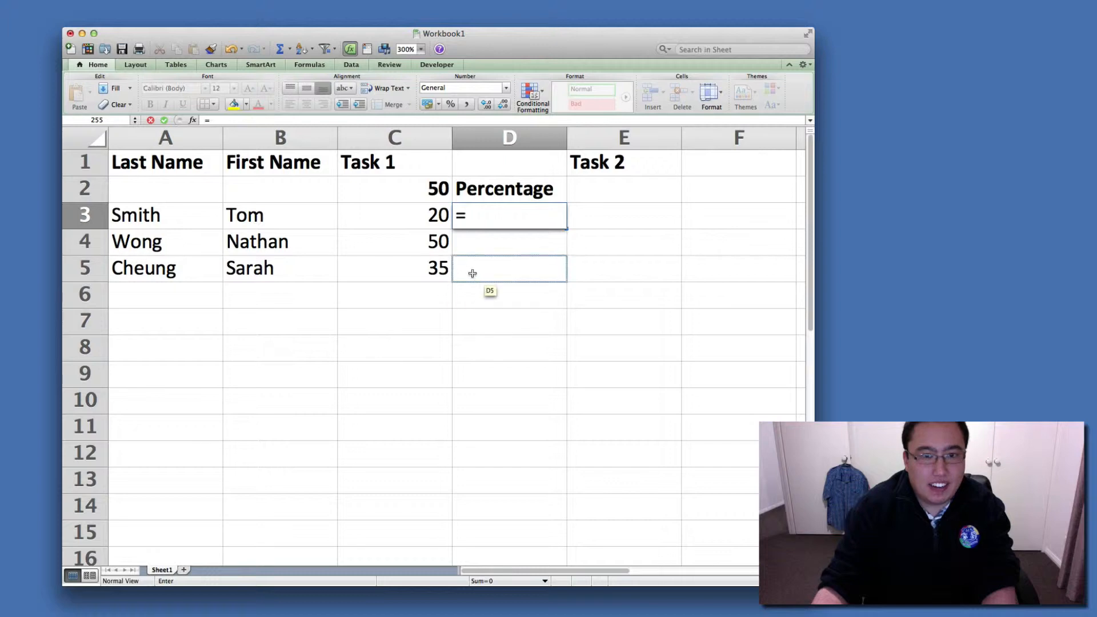
left_click(432, 222)
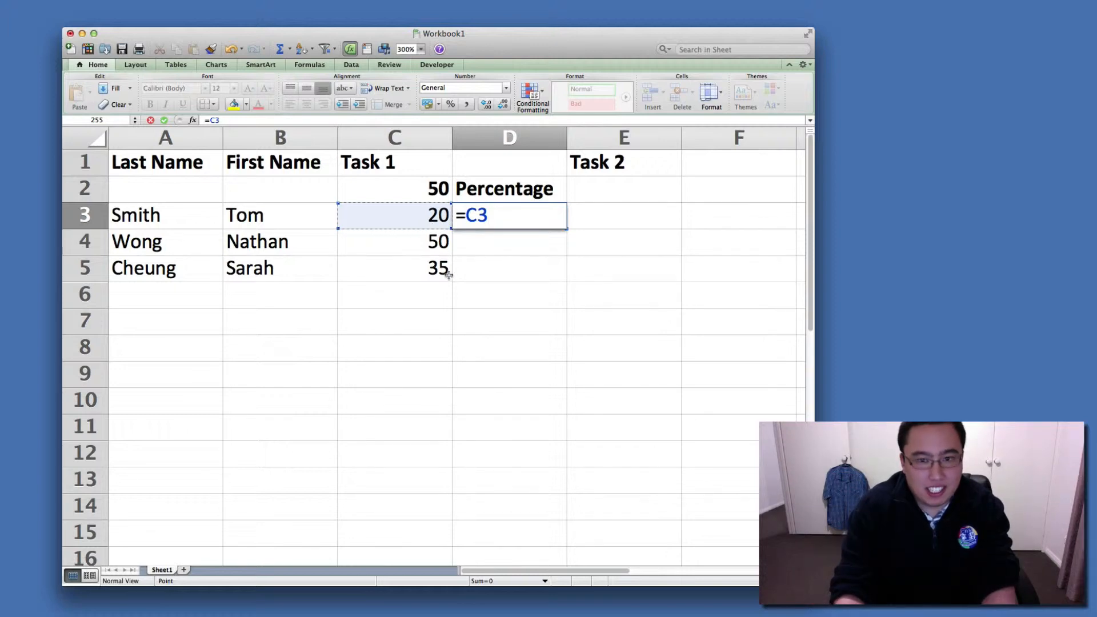
type("/")
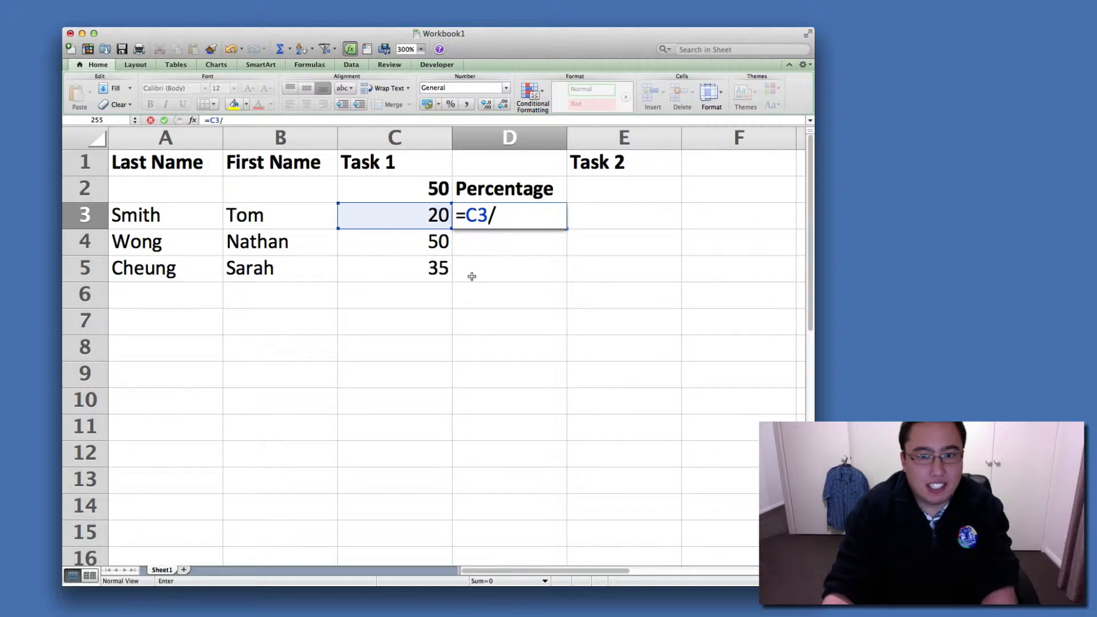
type("50")
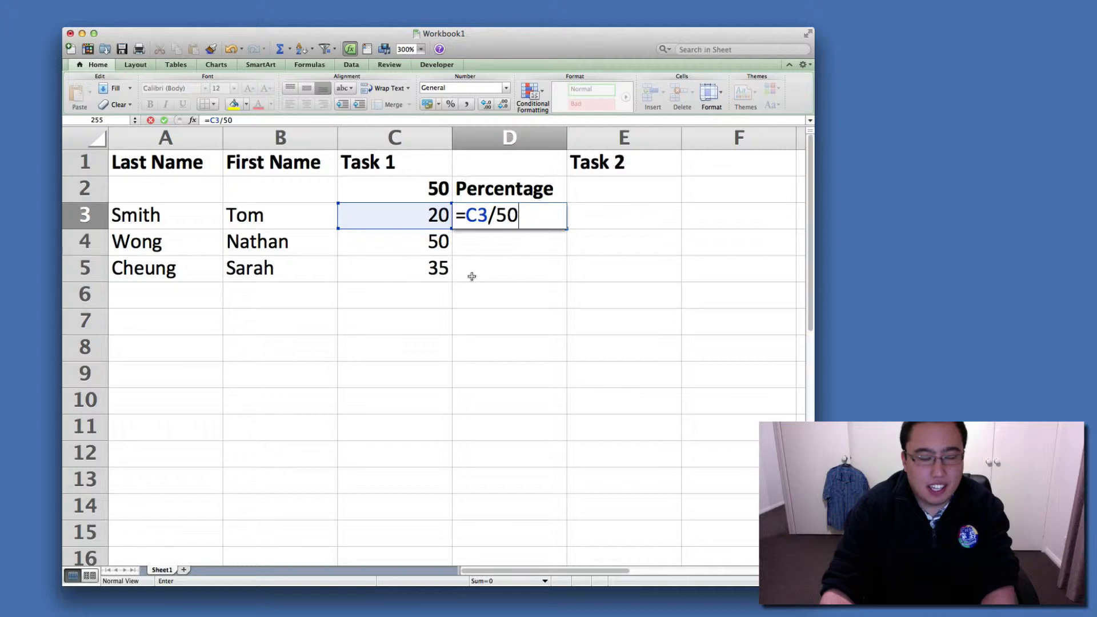
type("*")
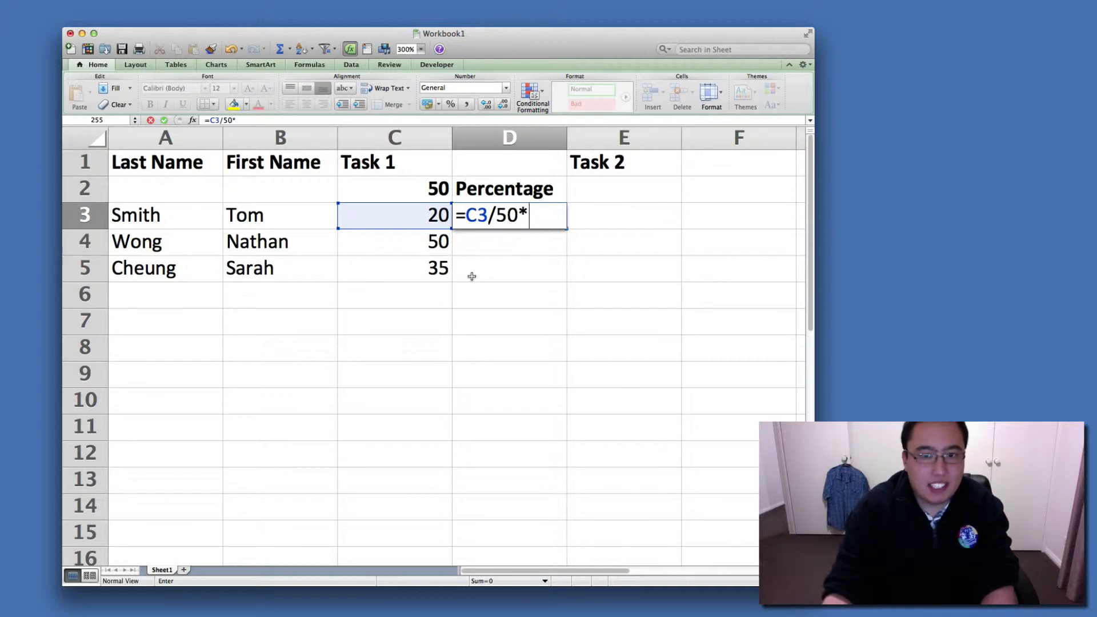
type("100")
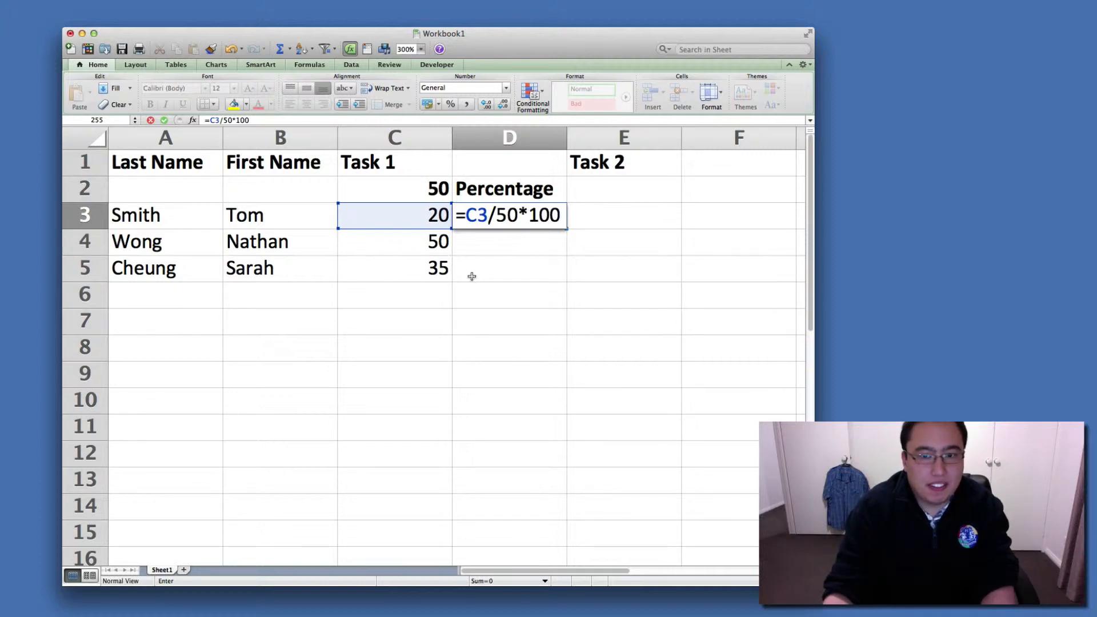
key("Return")
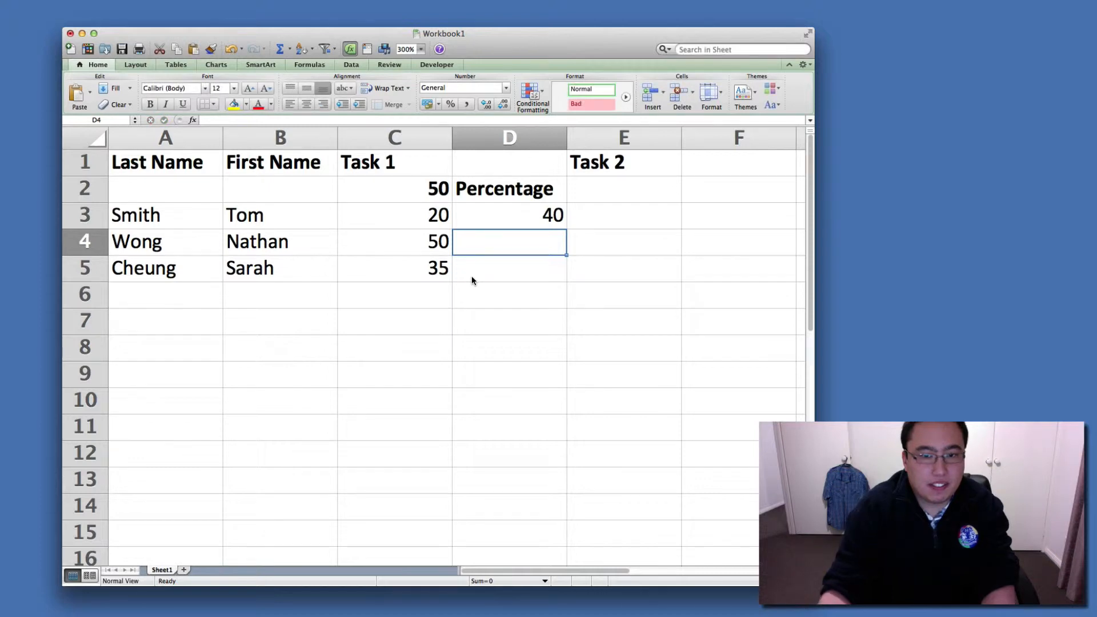
Fill the percentage formula from D3 down through D5.
left_click(553, 222)
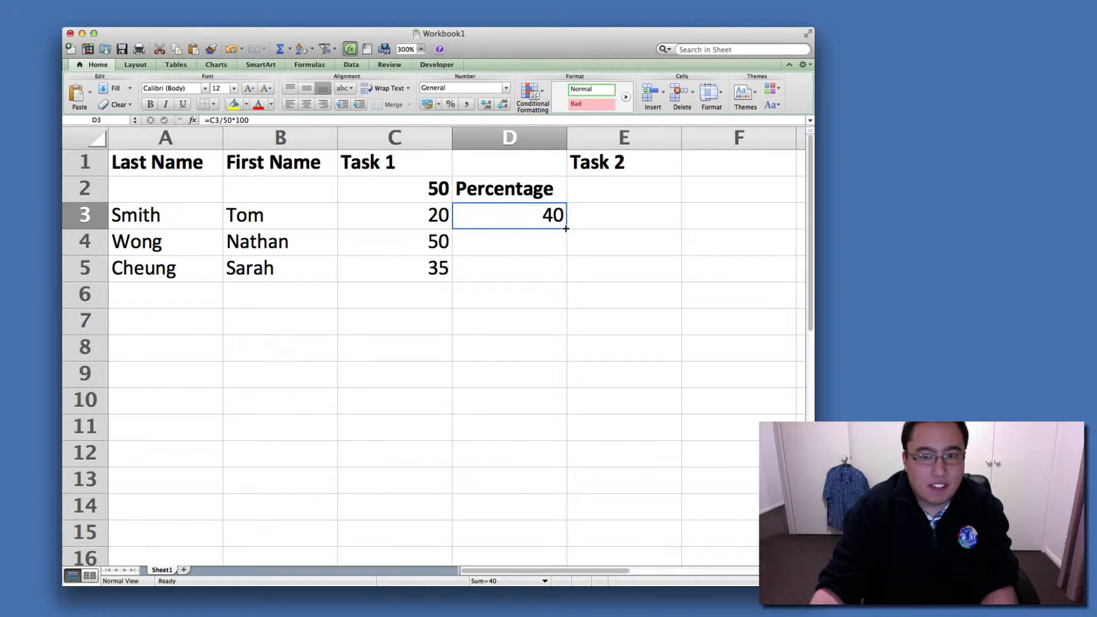
left_click_drag(565, 229, 566, 279)
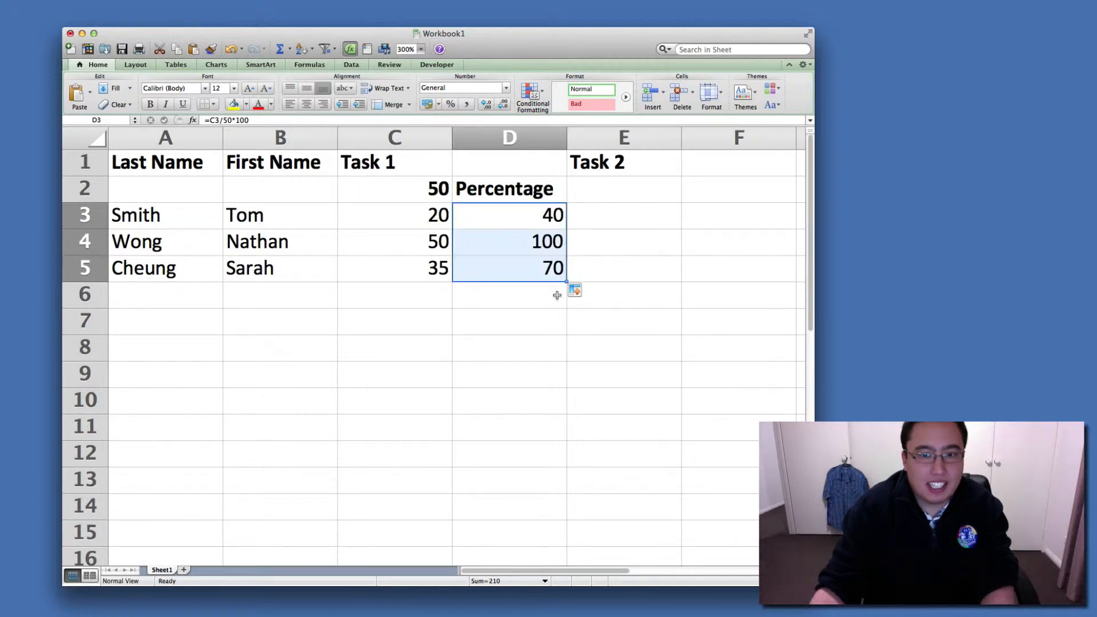
left_click(524, 374)
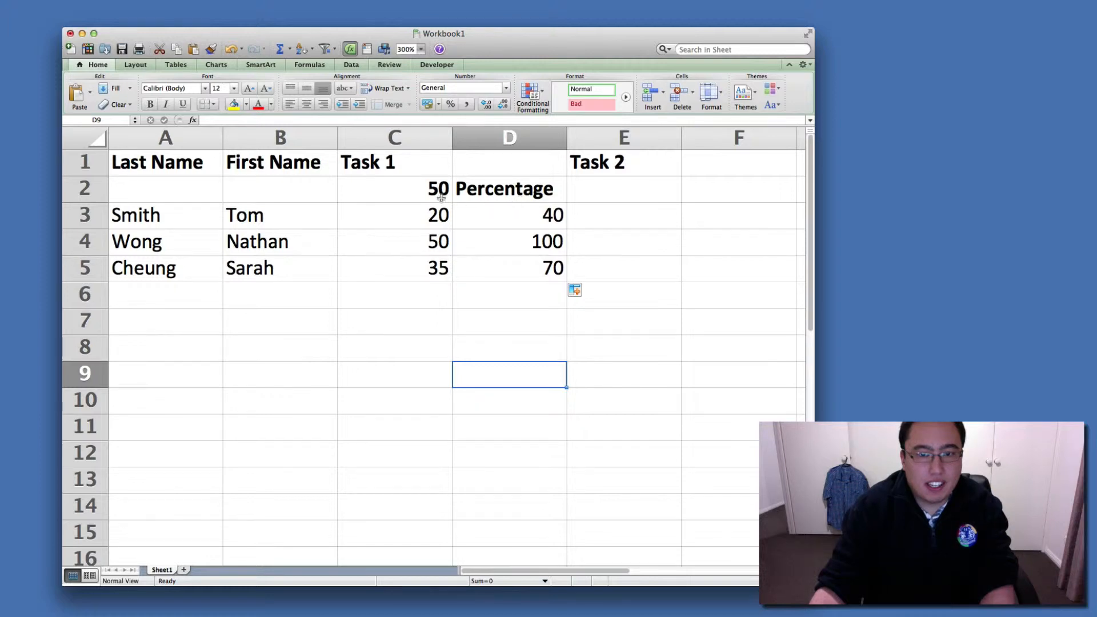
Merge and center the Task 1 heading across C1 and D1, above its score and percentage columns.
left_click(412, 140)
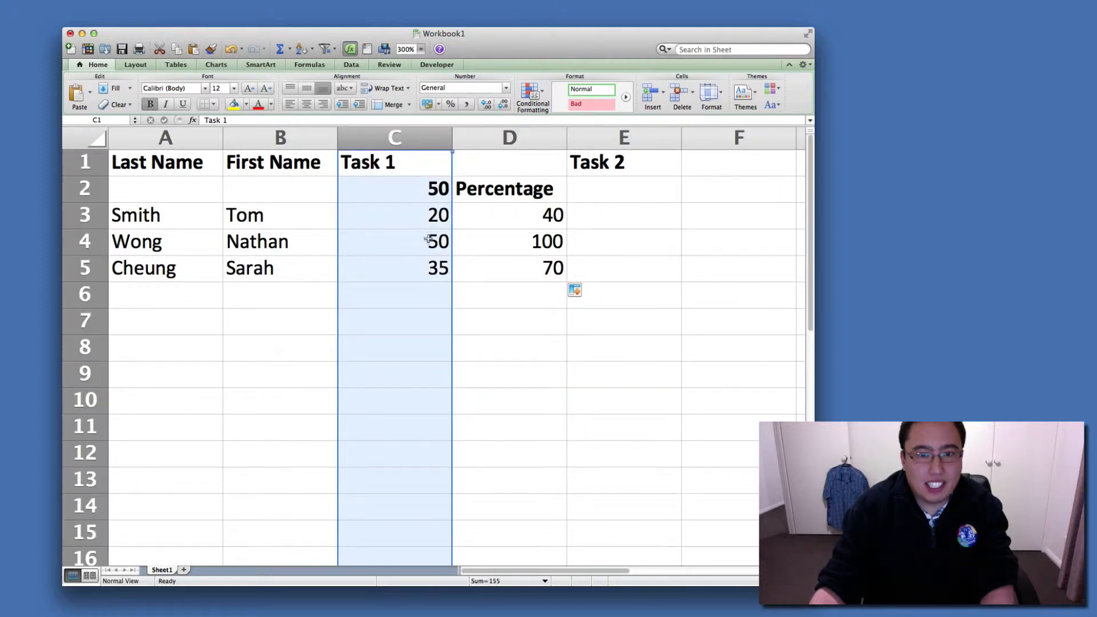
left_click(396, 164)
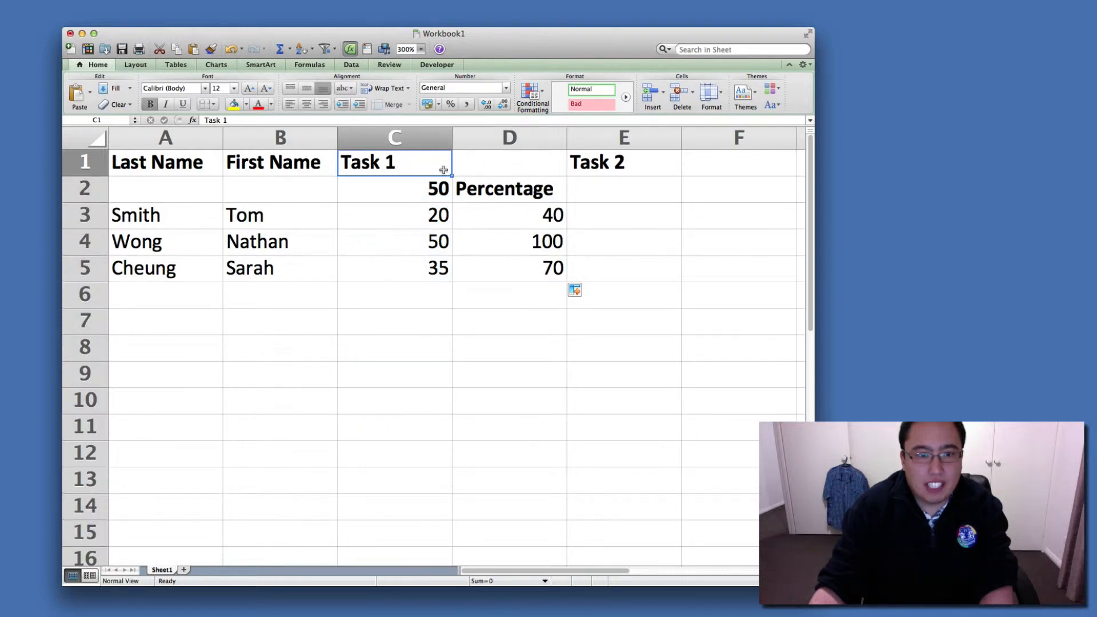
left_click(497, 164, "super")
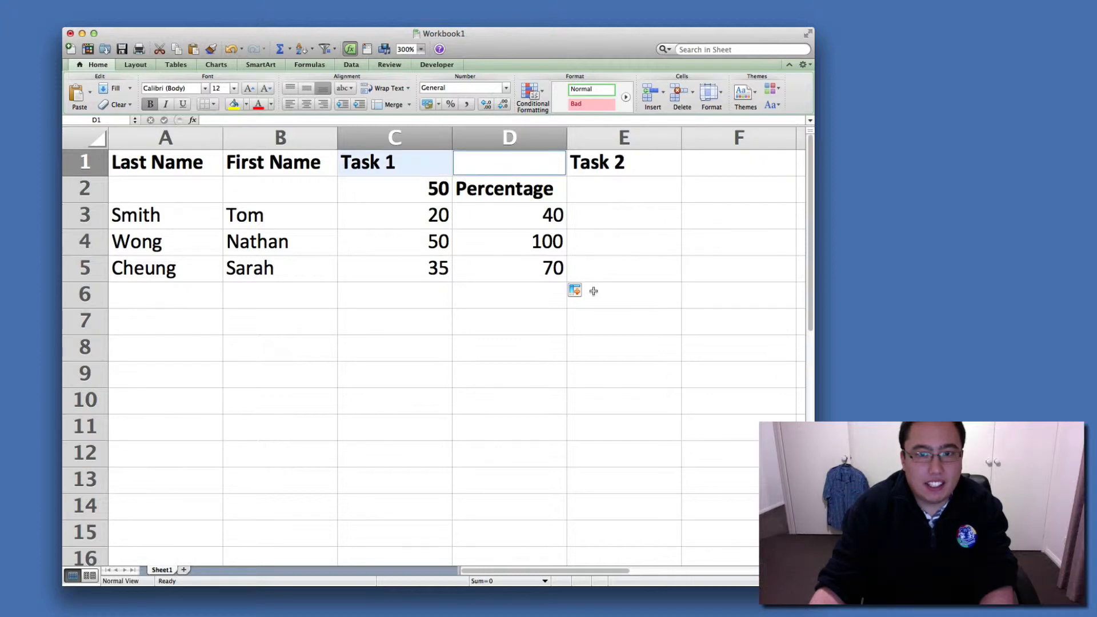
left_click_drag(814, 586, 899, 586)
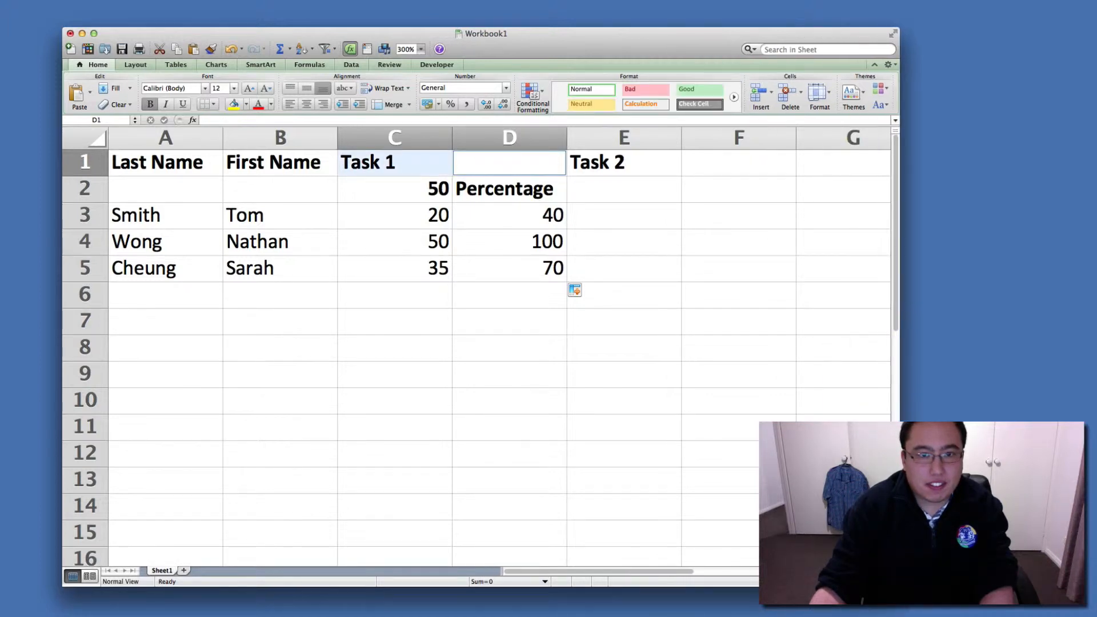
left_click(409, 105)
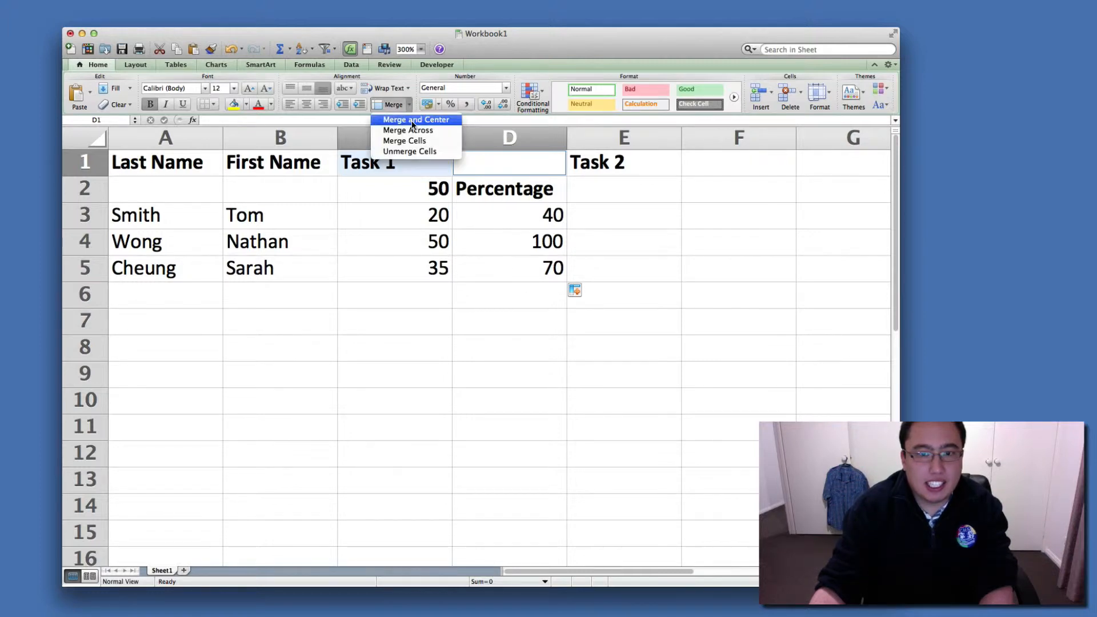
left_click(412, 121)
left_click_drag(486, 167, 420, 167)
left_click(392, 105)
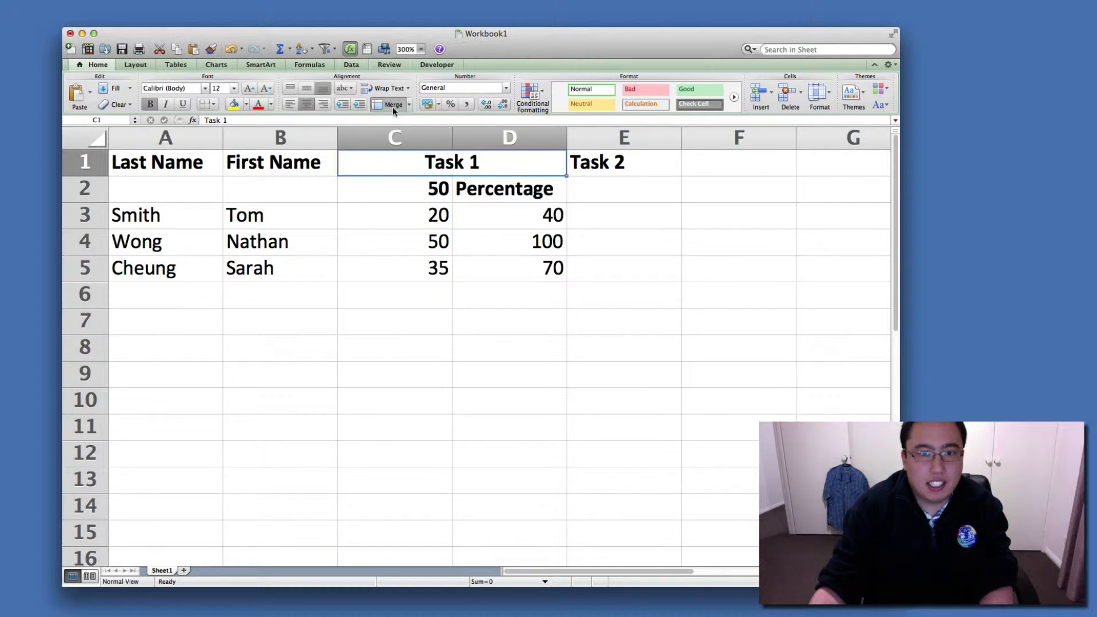
left_click(458, 353)
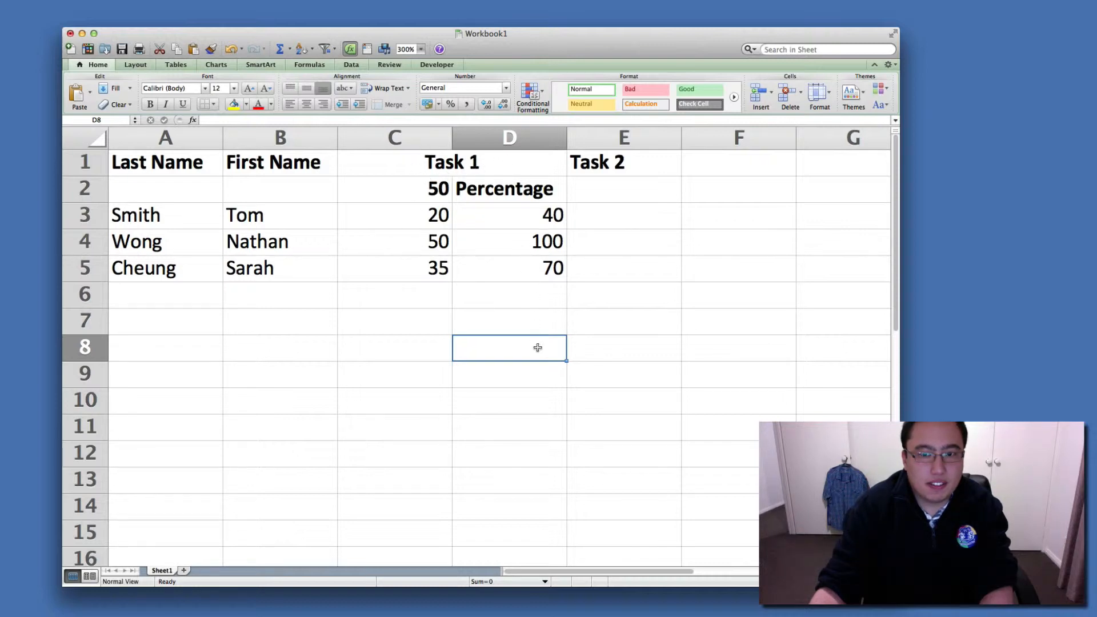
Enter the Task 2 total of 20 in E2 and the scores 11, 15 and 6 in E3 to E5.
left_click(636, 195)
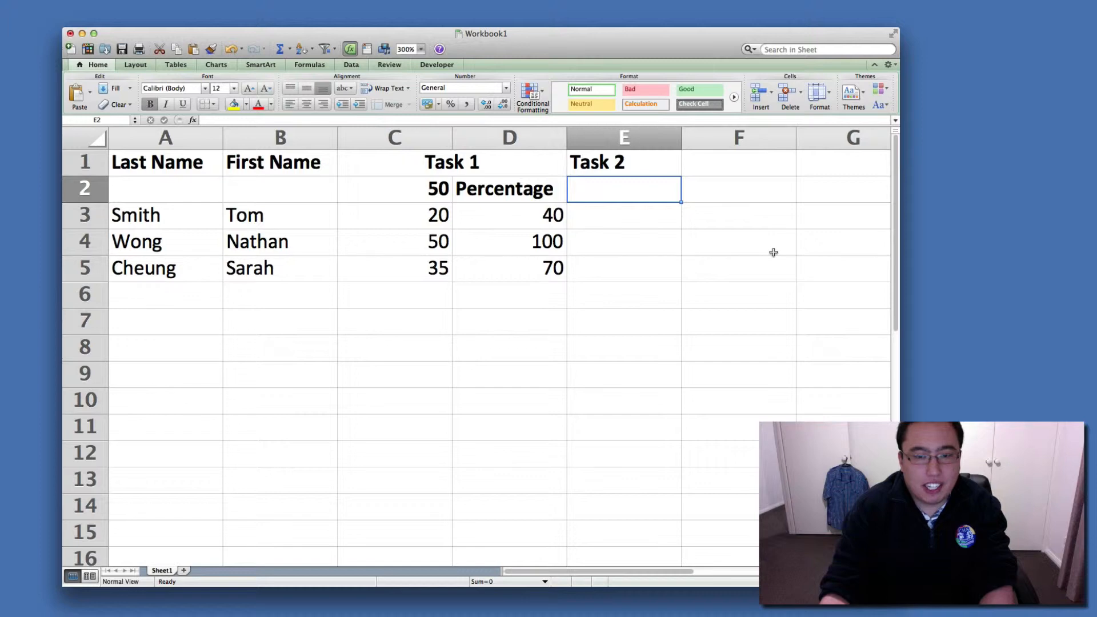
type("20")
key("Return")
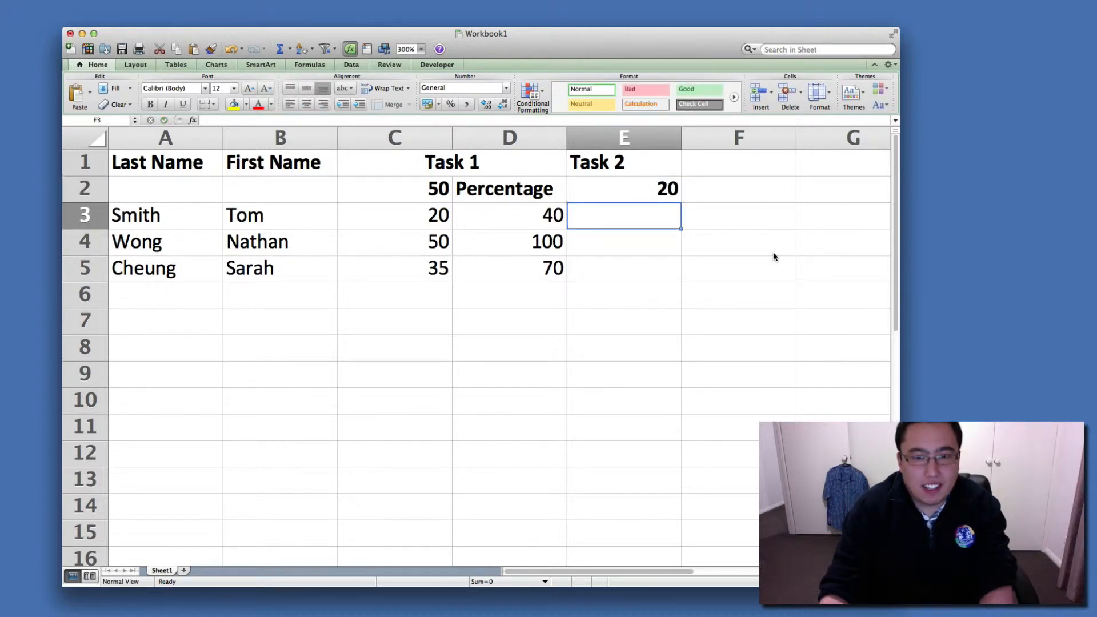
type("11")
key("Return")
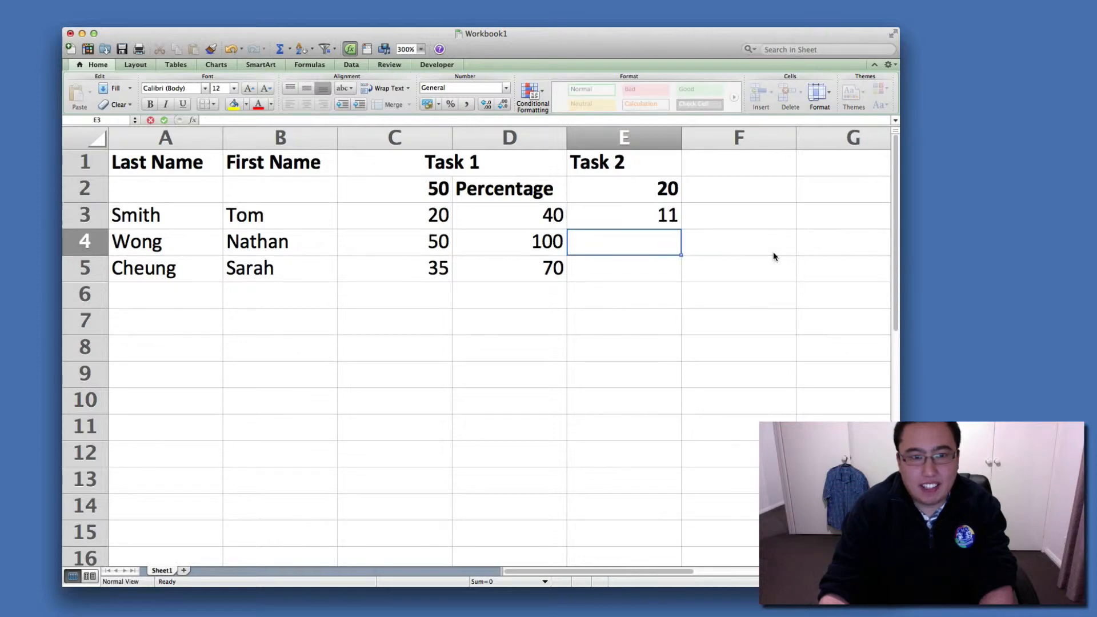
type("15")
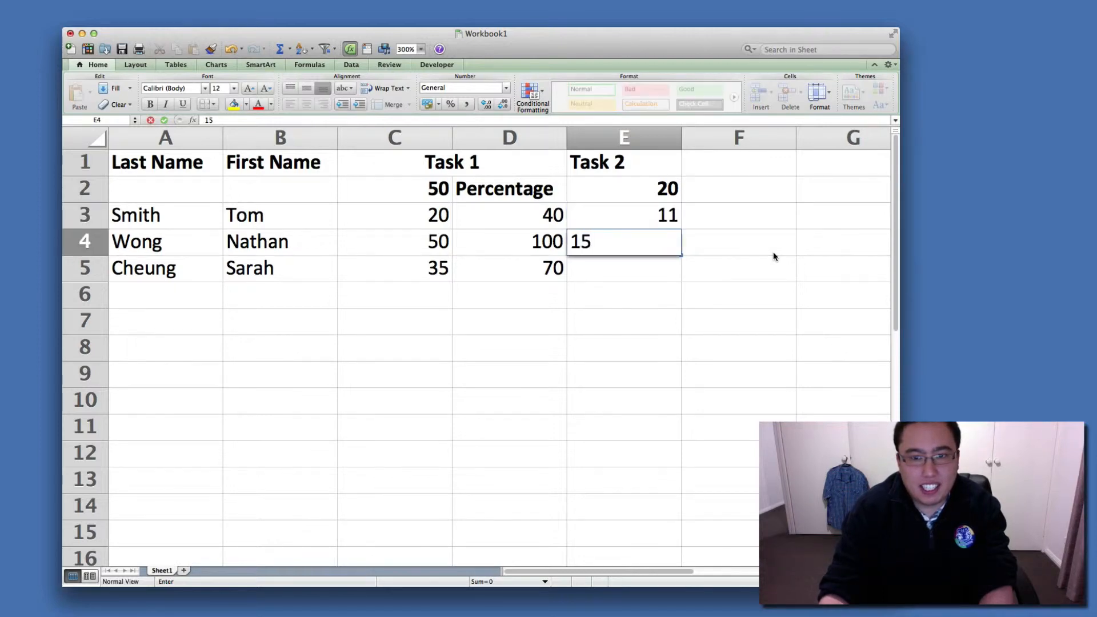
key("Return")
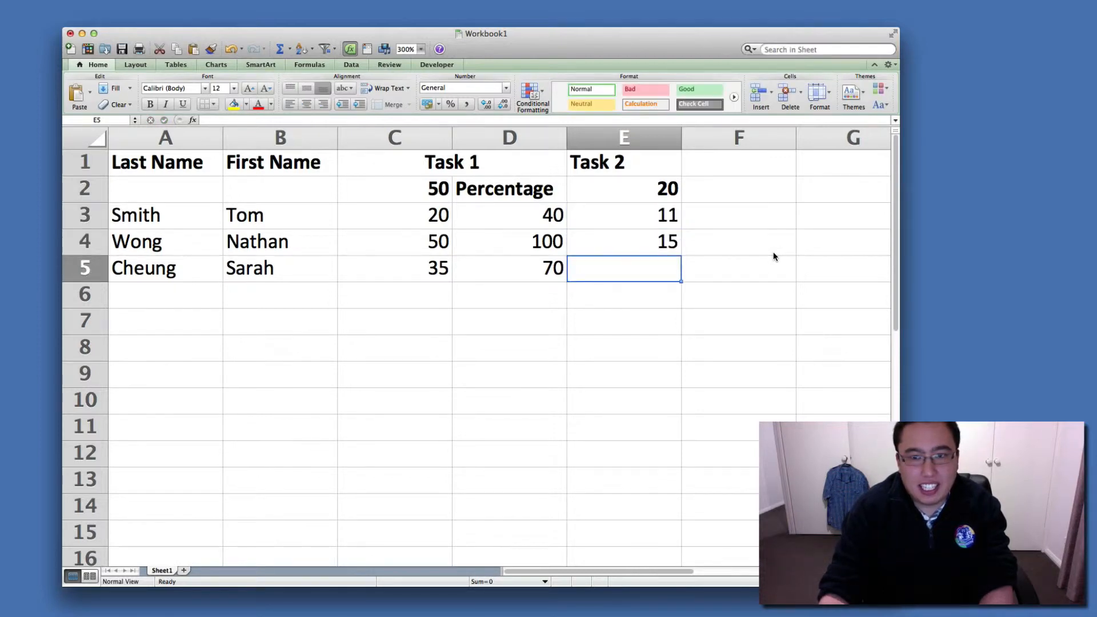
type("6")
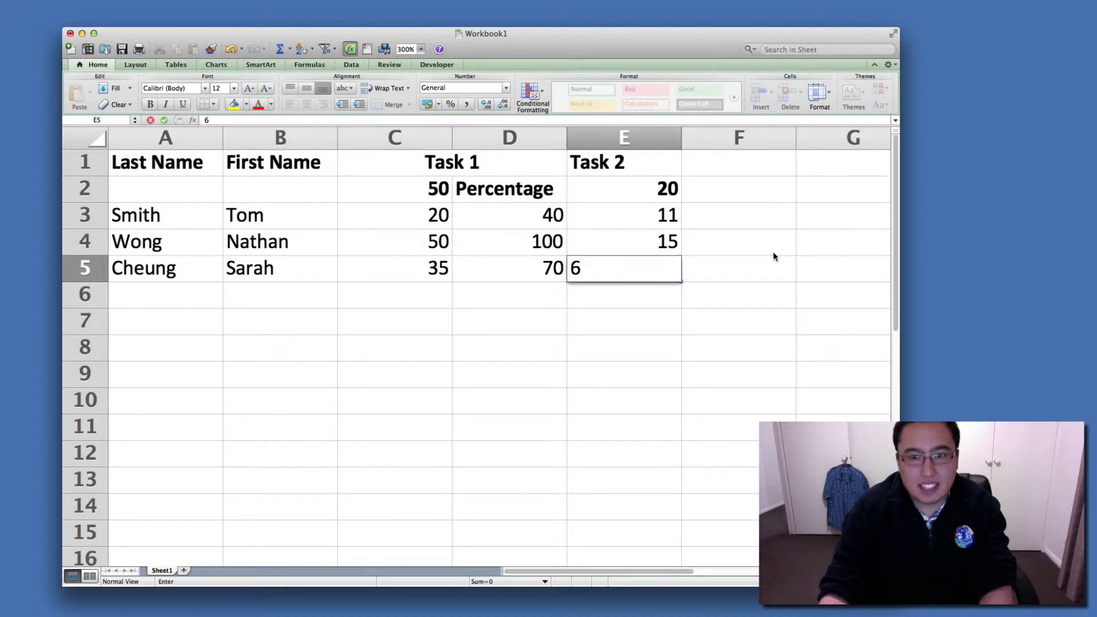
key("Return")
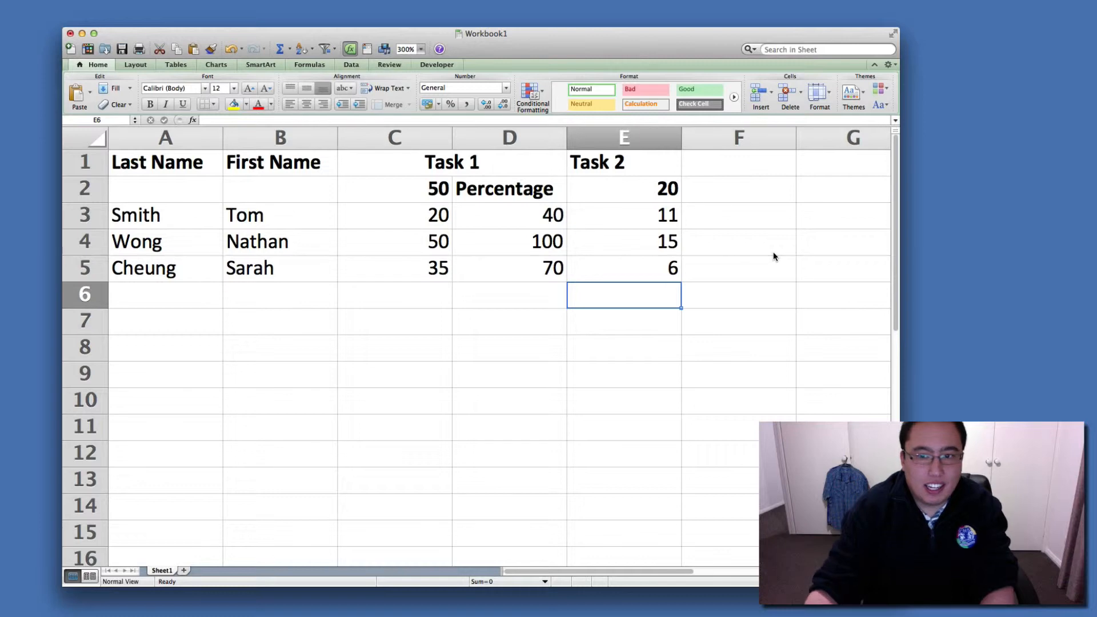
Enter the heading "Percentage" in F2 beside the Task 2 total and make it bold.
left_click(762, 193)
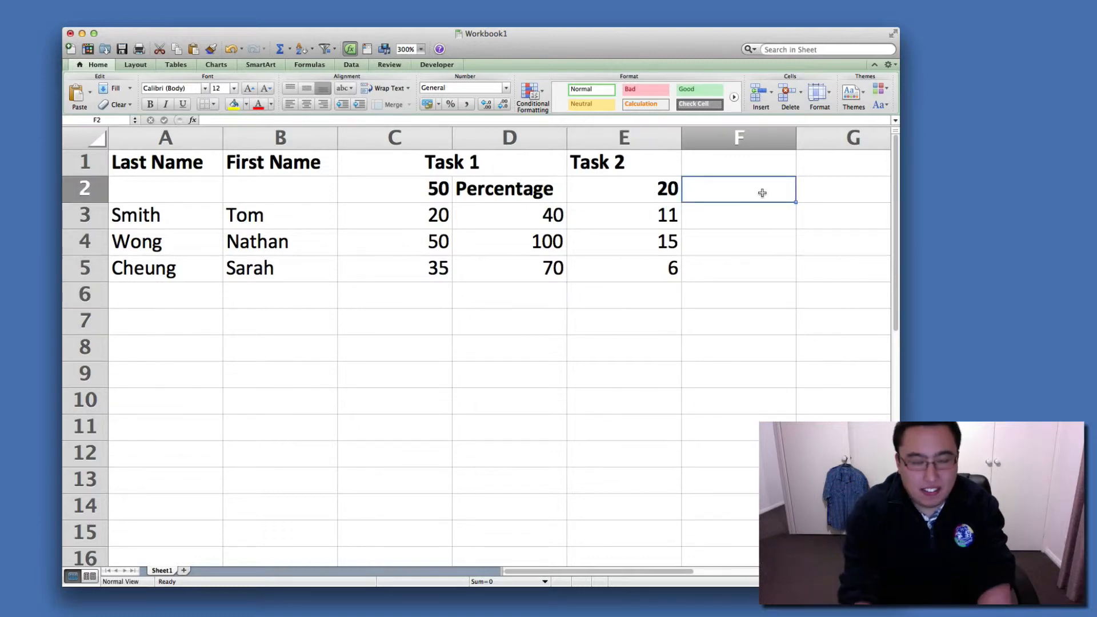
type("Percentage")
key("Return")
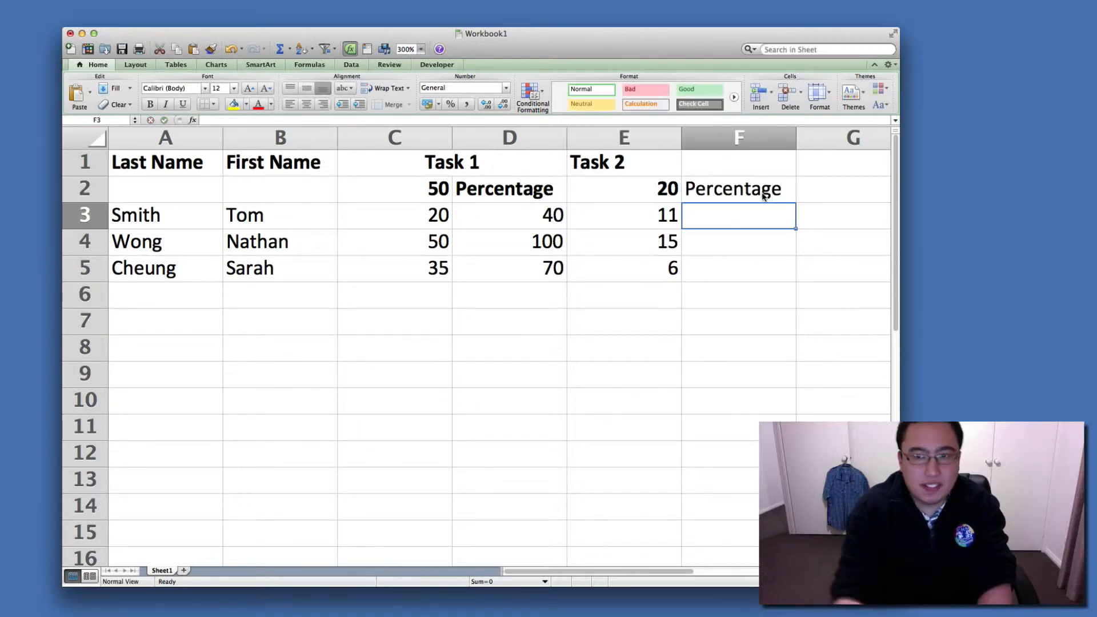
left_click(762, 194)
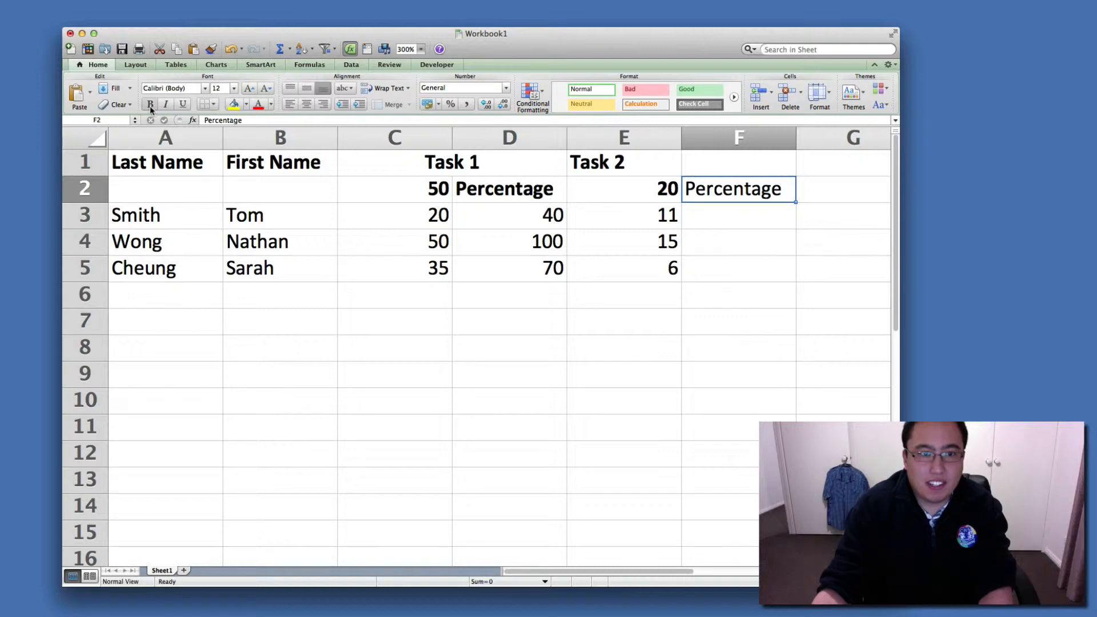
left_click(150, 104)
left_click(762, 306)
Enter the formula =E3/20*100 in F3 to convert the first Task 2 score to a percentage.
left_click(742, 225)
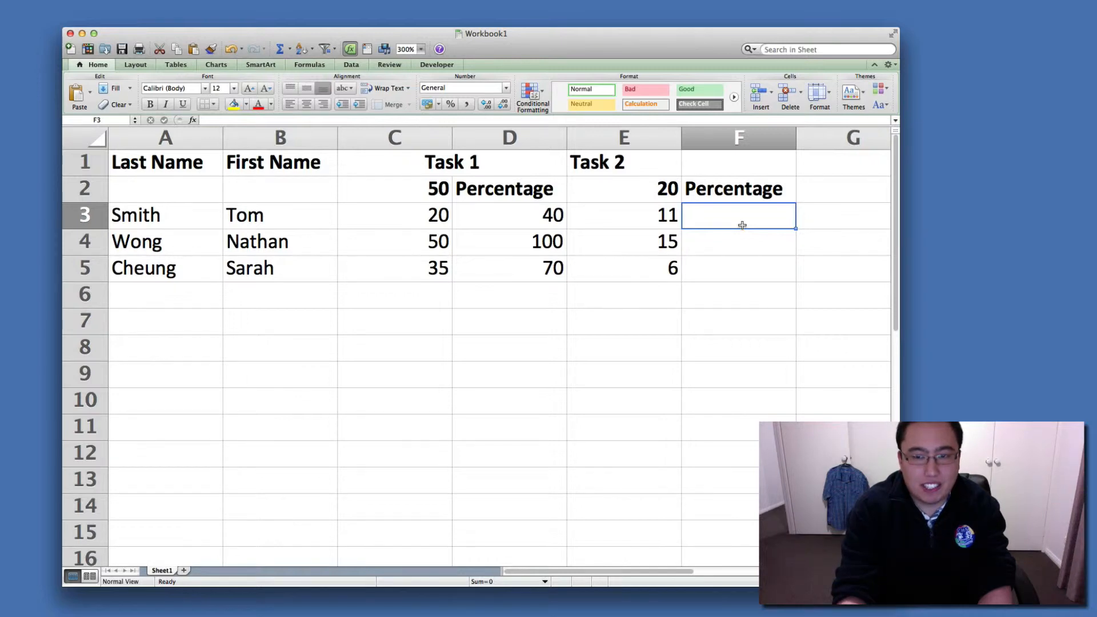
type("=")
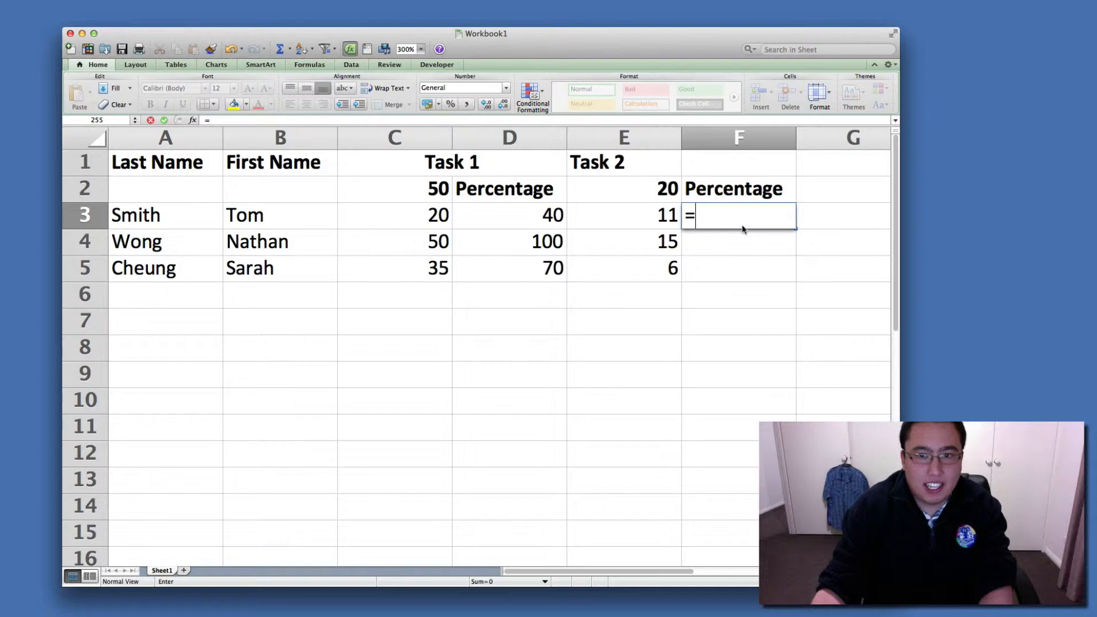
left_click(633, 215)
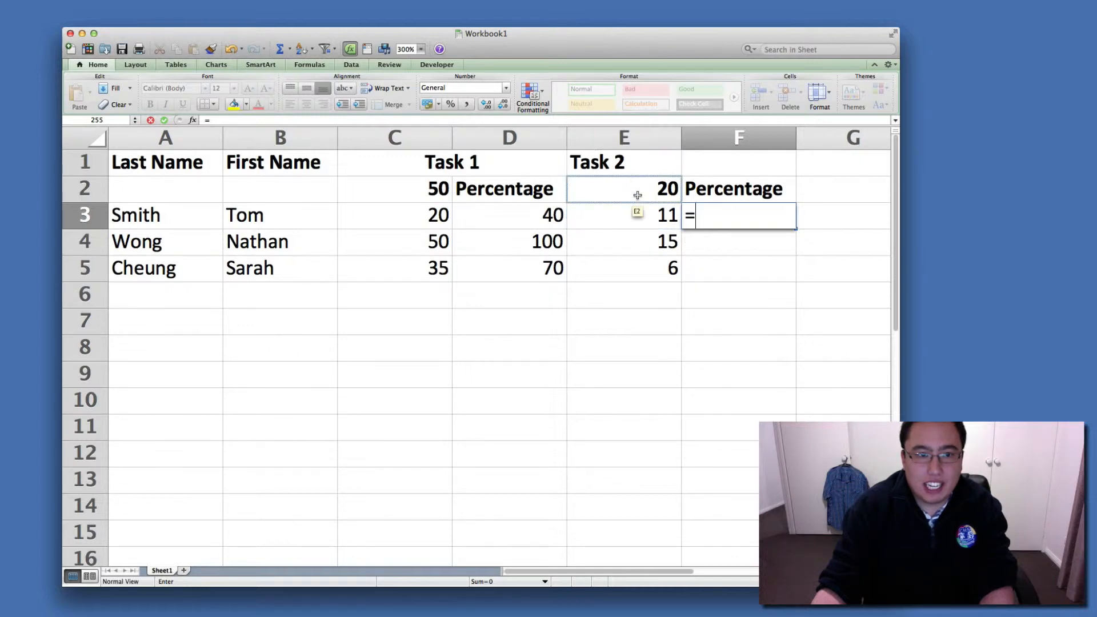
left_click(638, 217)
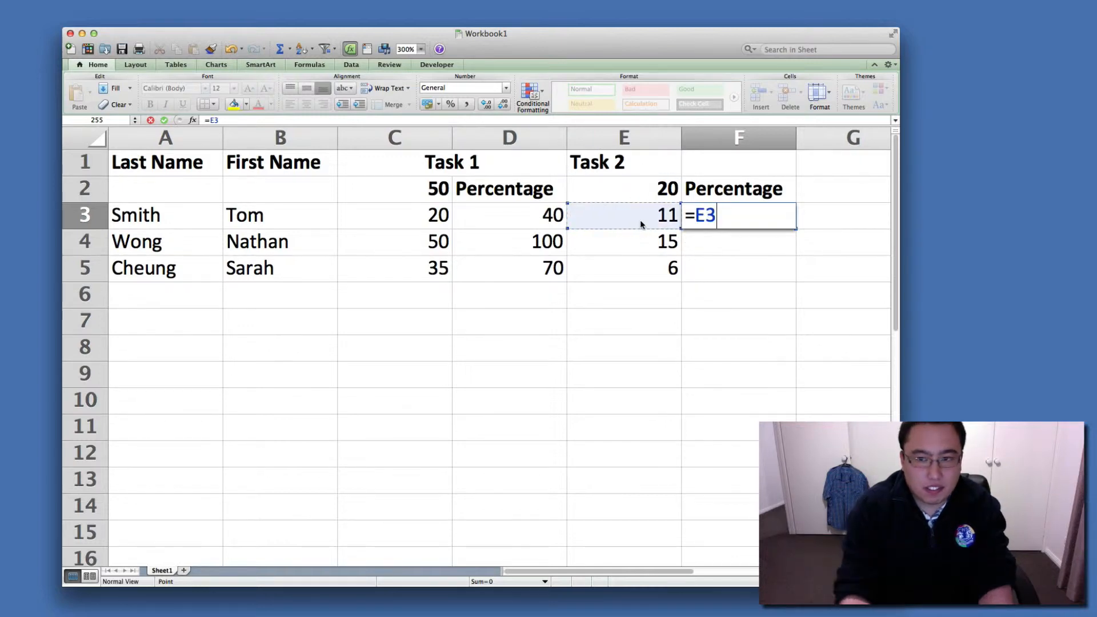
type("/")
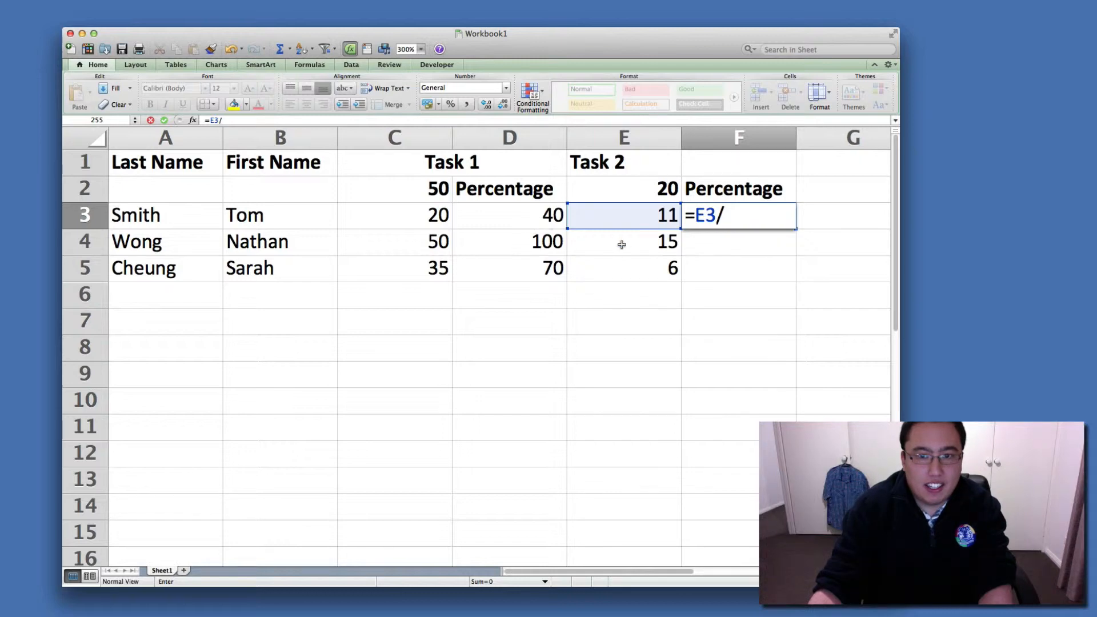
type("20*")
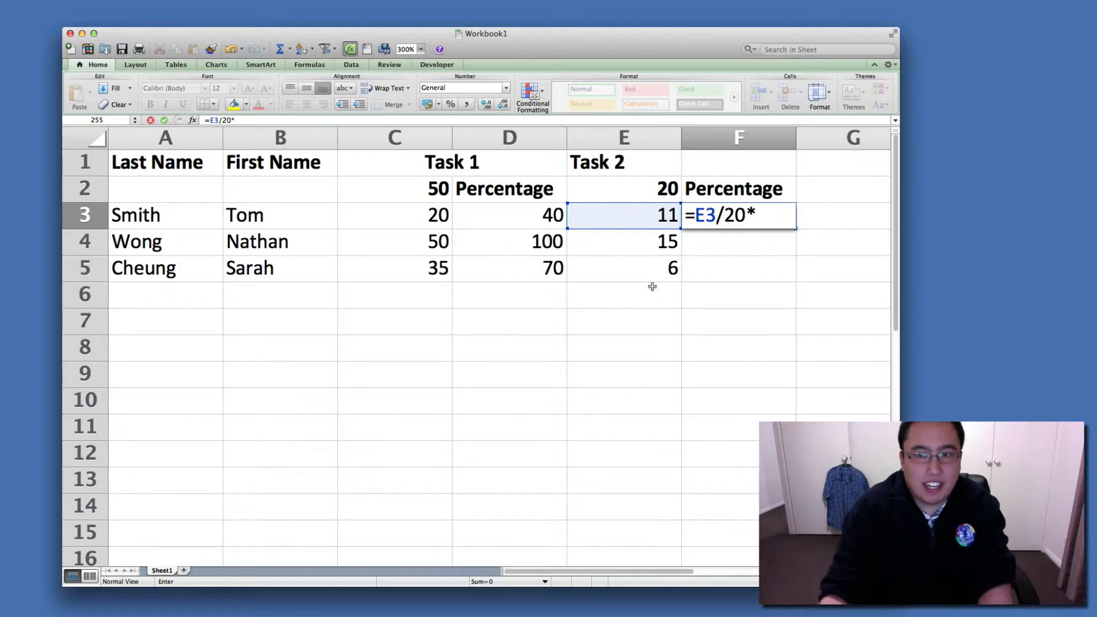
type("100")
key("Return")
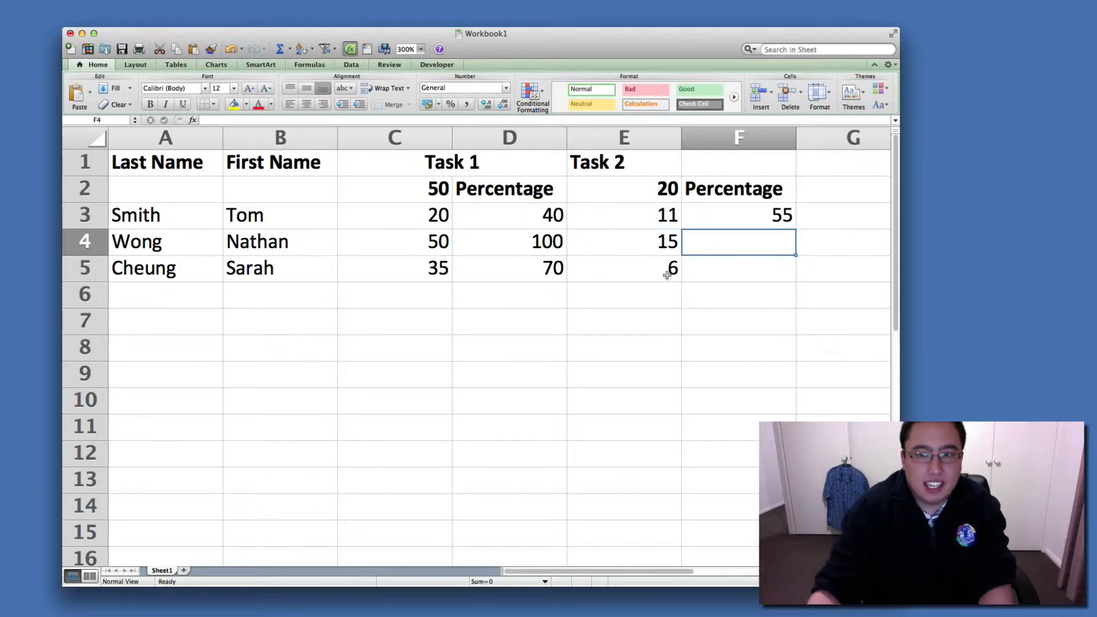
Fill the Task 2 percentage formula from F3 down through F5.
left_click(768, 222)
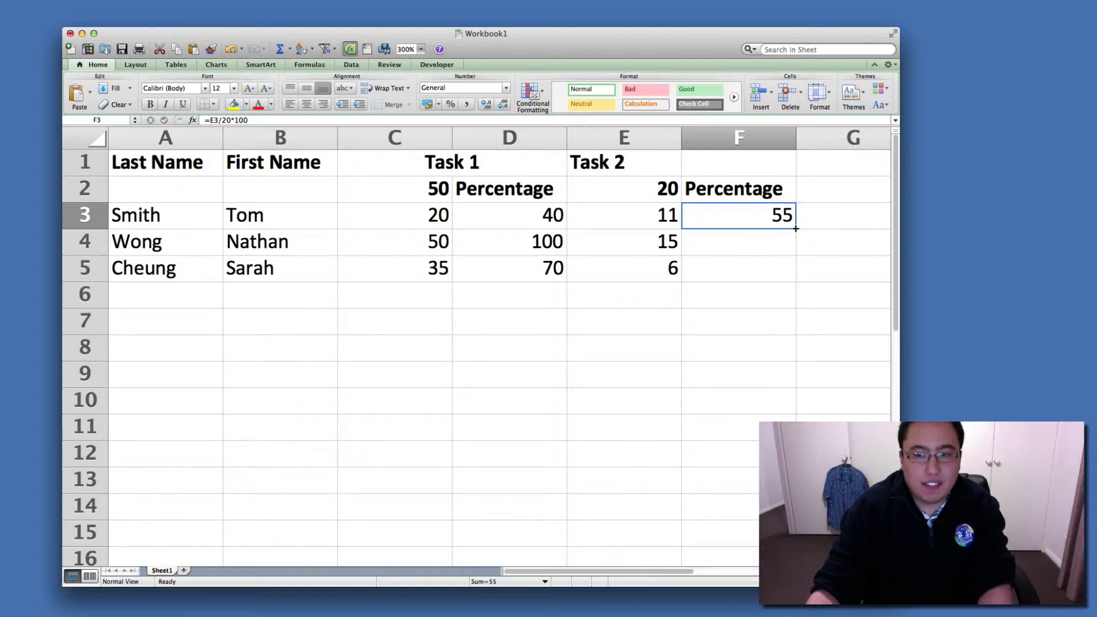
left_click_drag(795, 229, 795, 284)
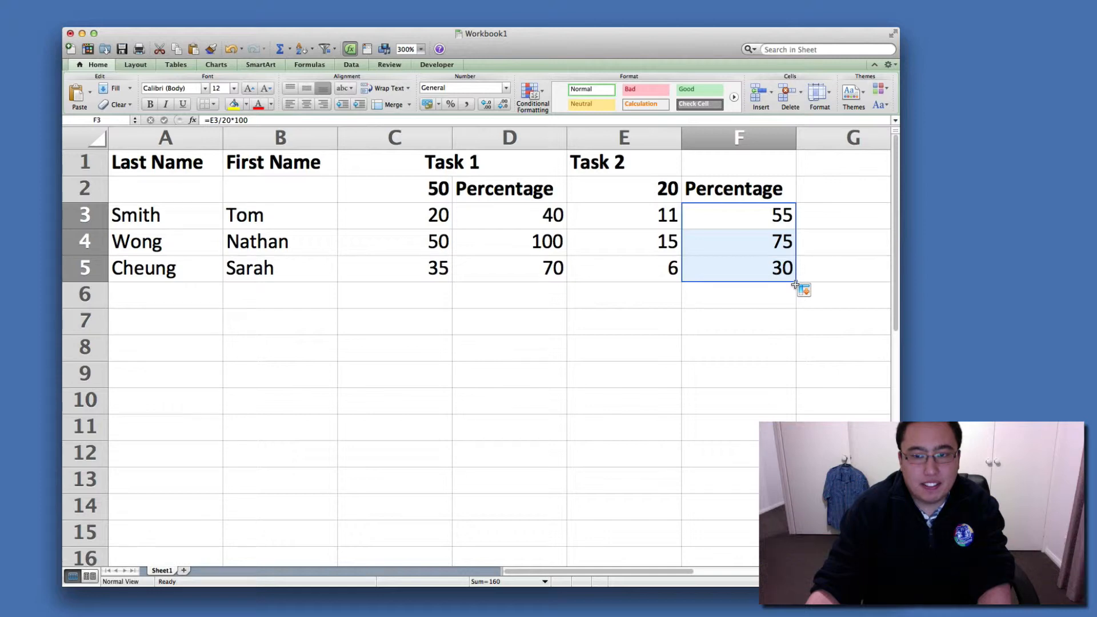
left_click(778, 313)
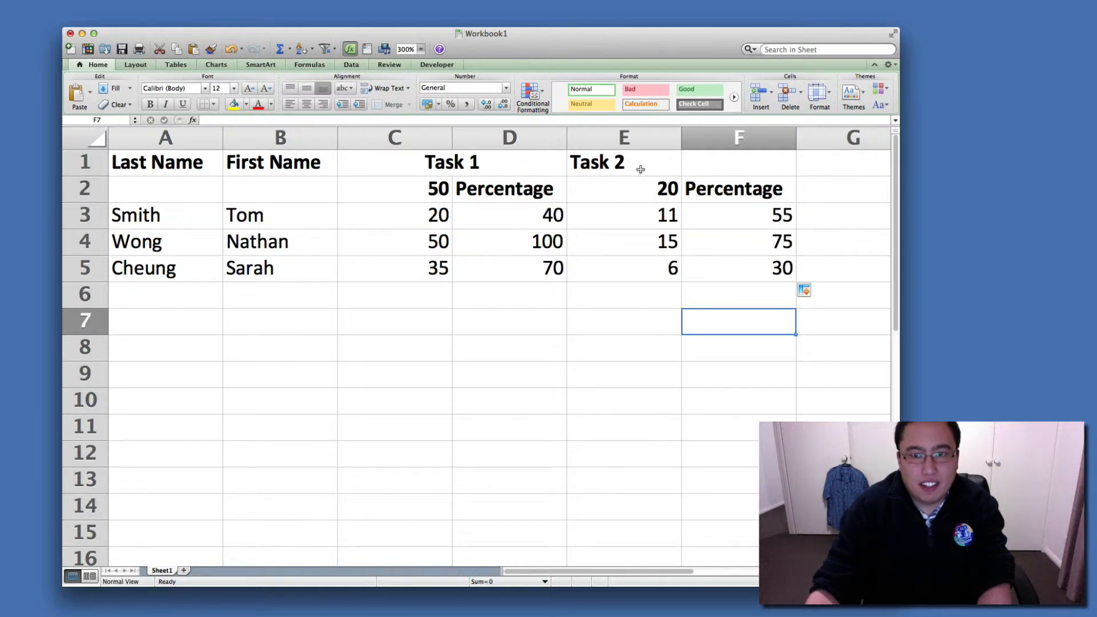
Merge and center the Task 2 heading across E1 and F1.
left_click_drag(640, 169, 743, 163)
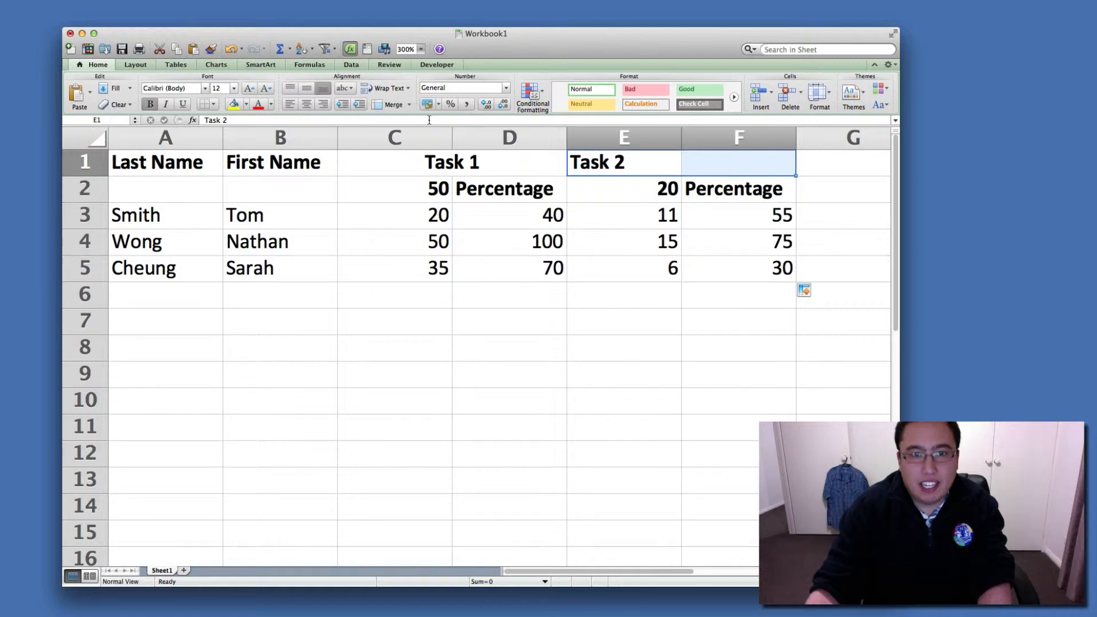
left_click(409, 105)
left_click(413, 118)
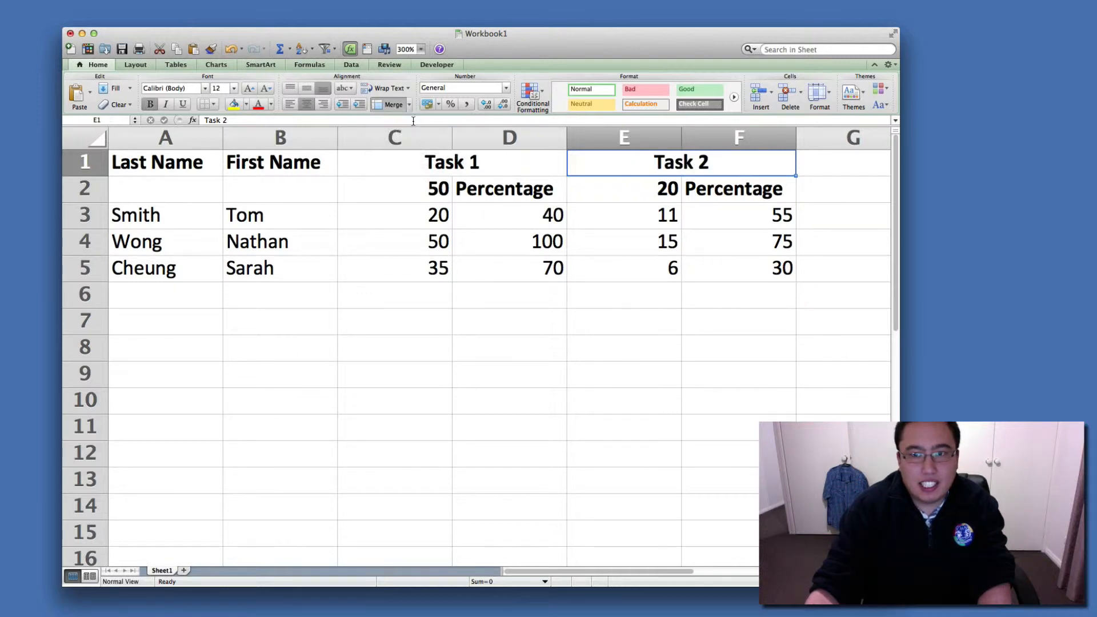
left_click(636, 345)
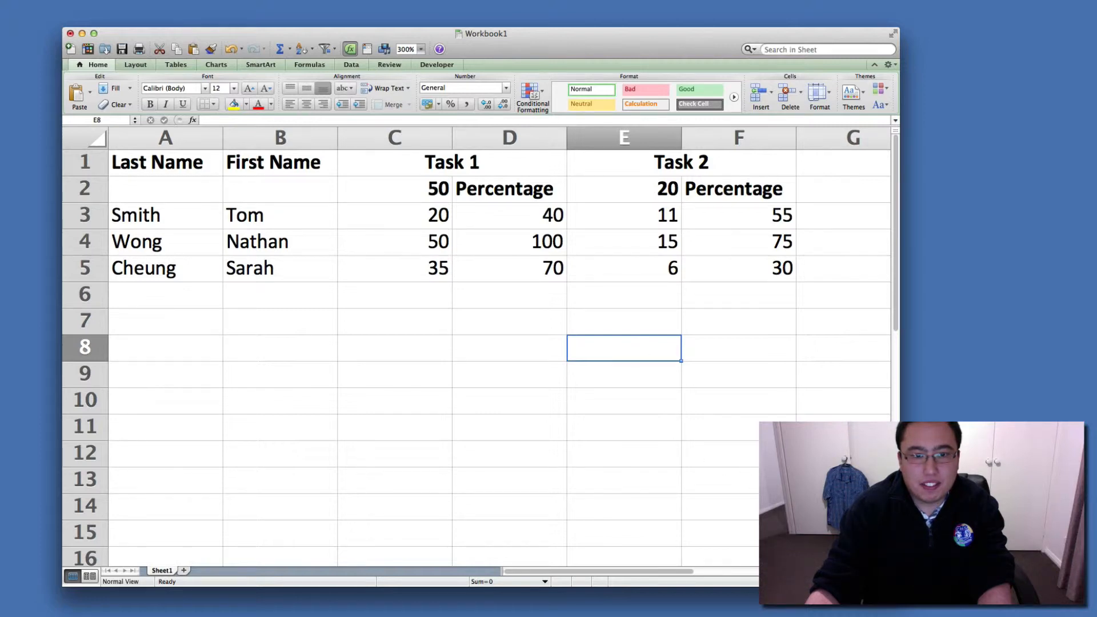
Review the order of the last names listed in A3 to A5.
left_click(747, 484)
left_click(602, 427)
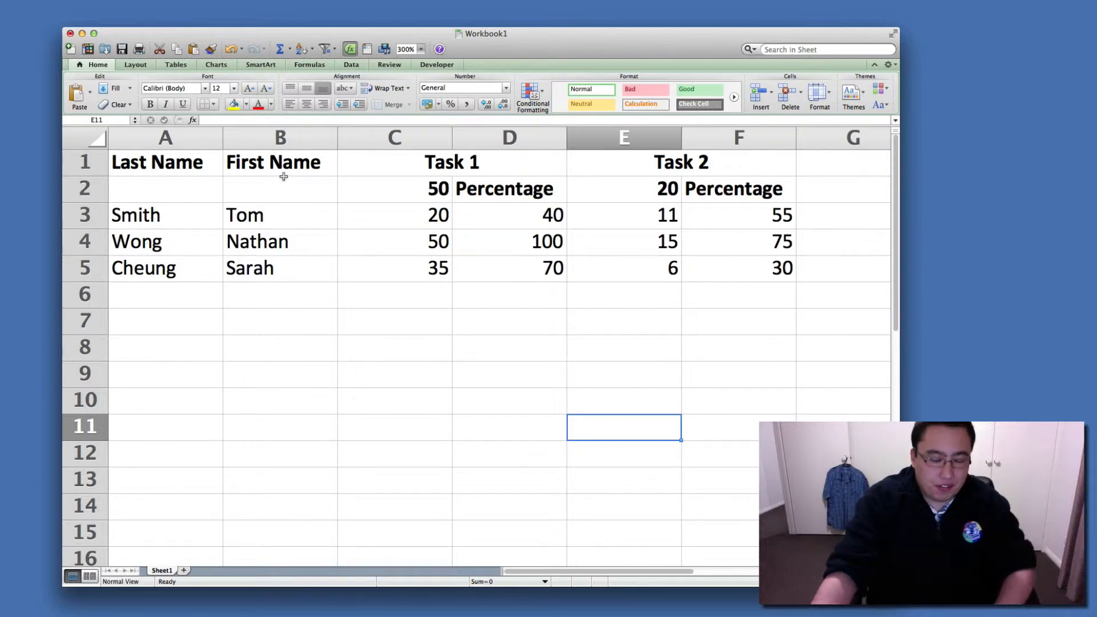
left_click(187, 222)
left_click(191, 248)
left_click(198, 274)
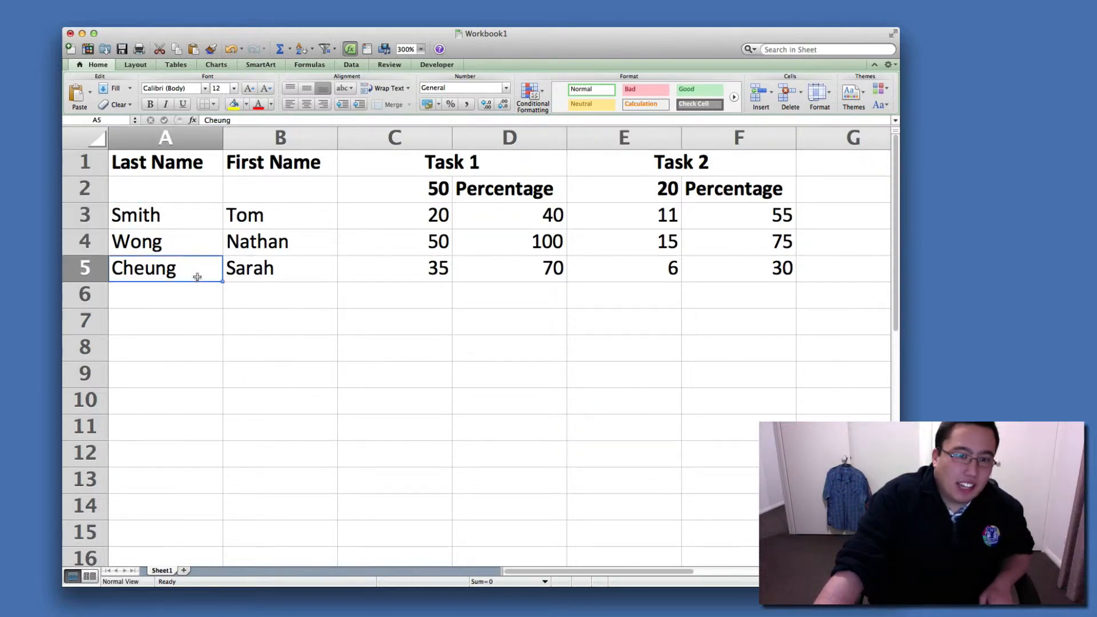
left_click(185, 246)
left_click(169, 223)
left_click(188, 261)
left_click(179, 237)
left_click(173, 215)
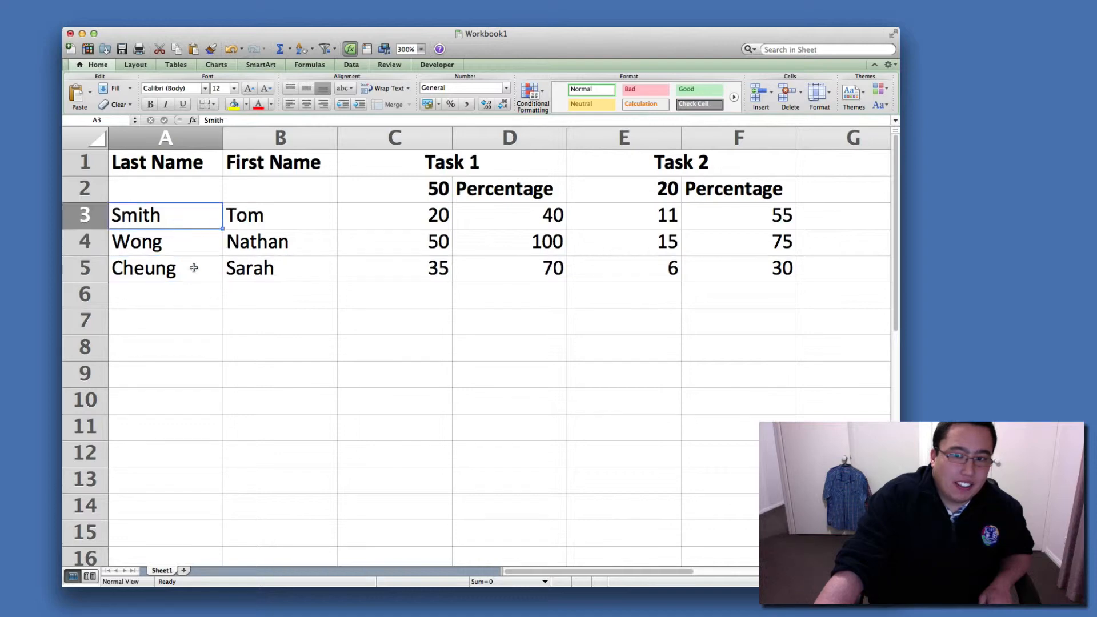
left_click(263, 308)
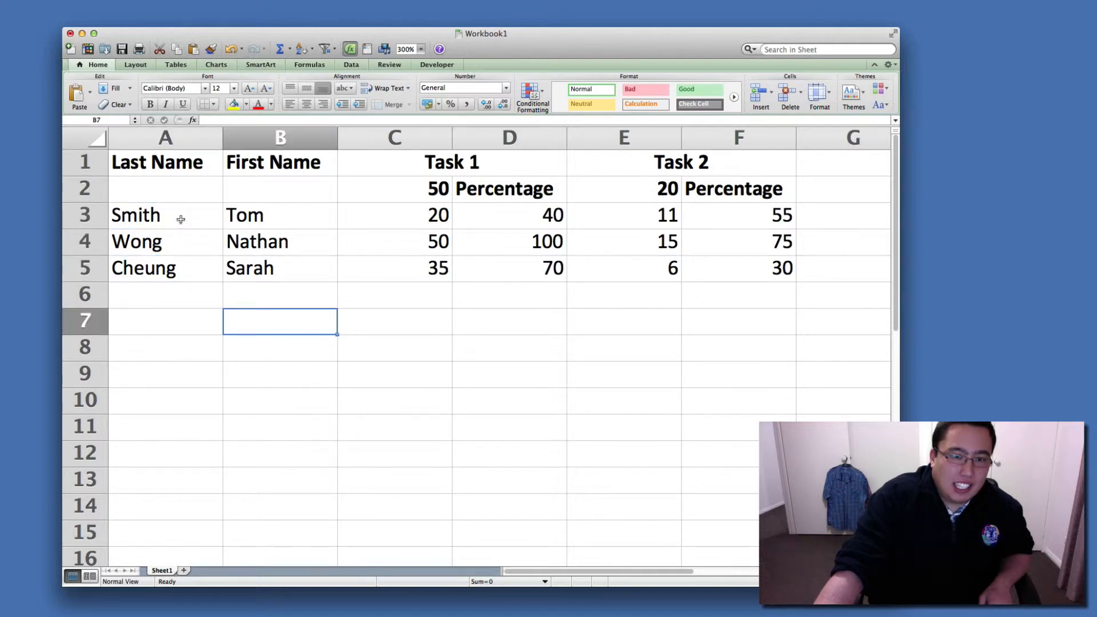
Sort the student records in A3:F5 by the values in Column A, in A to Z order.
left_click_drag(181, 219, 729, 276)
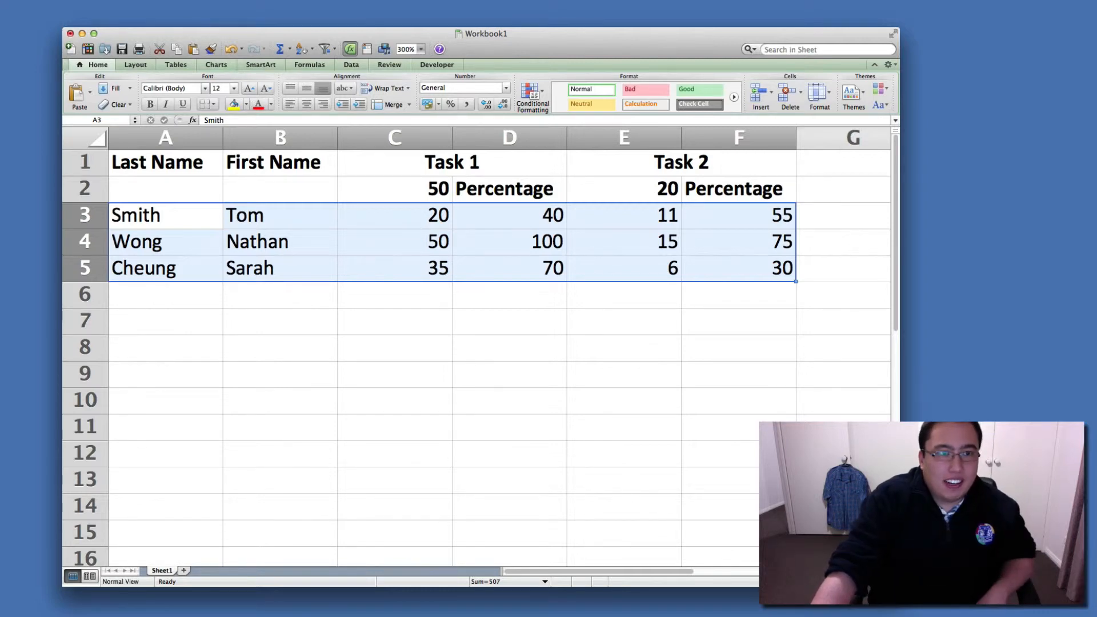
left_click(1, 1)
left_click(1, 1)
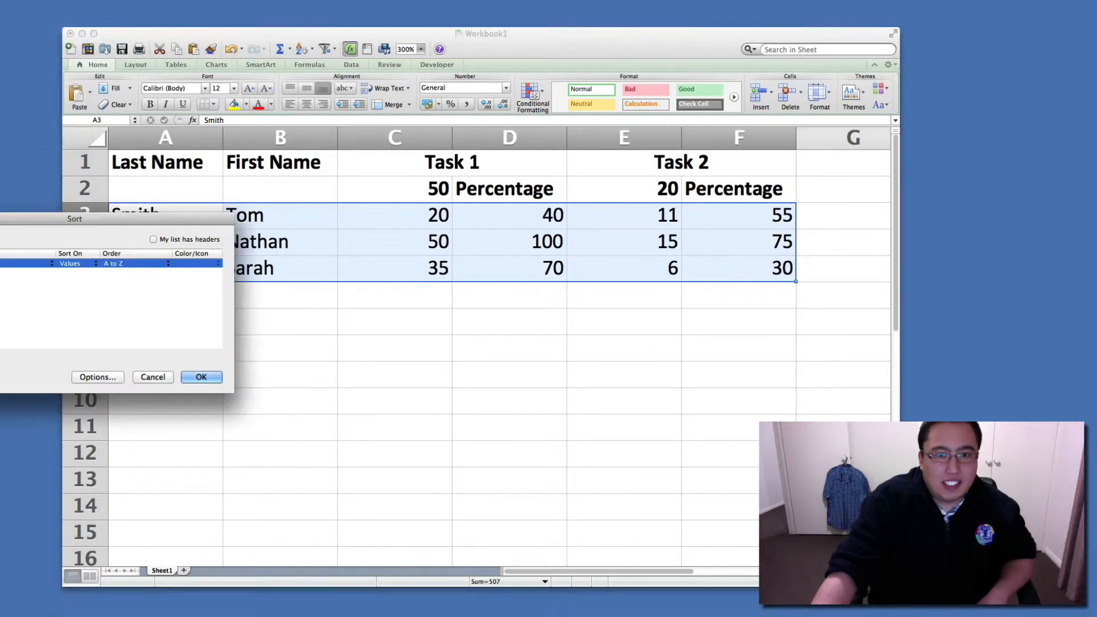
left_click_drag(81, 222, 392, 320)
left_click(323, 366)
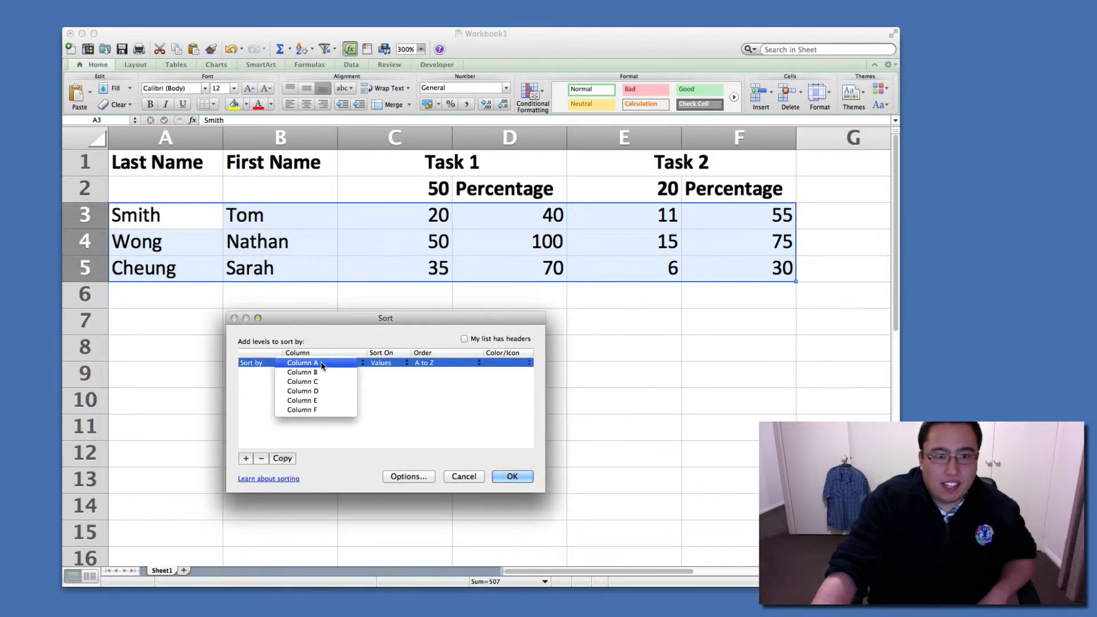
left_click(321, 366)
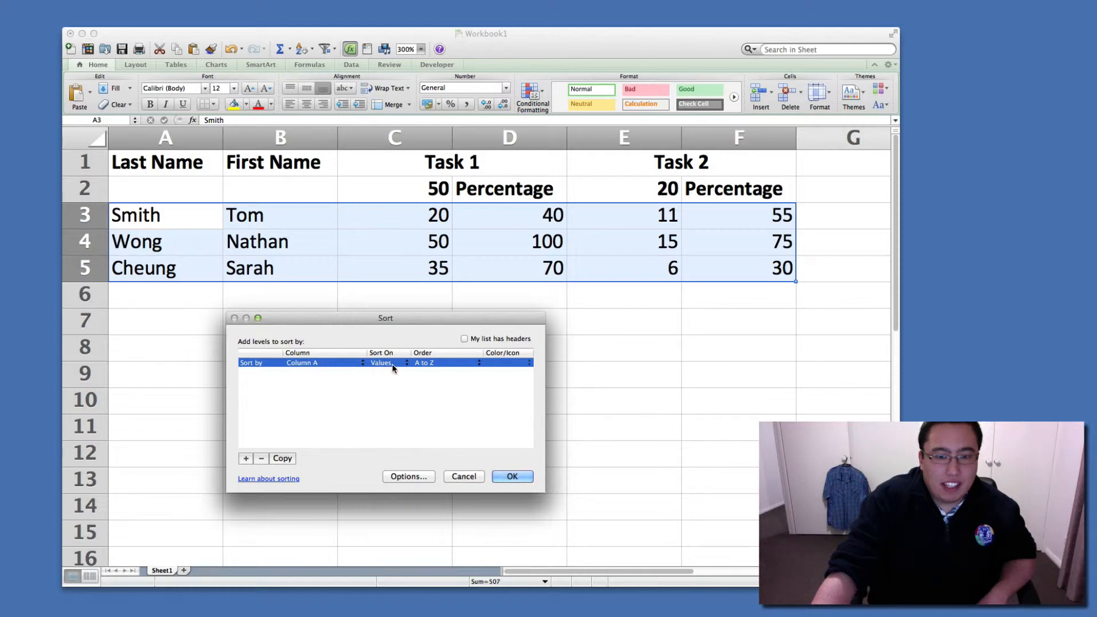
left_click(511, 478)
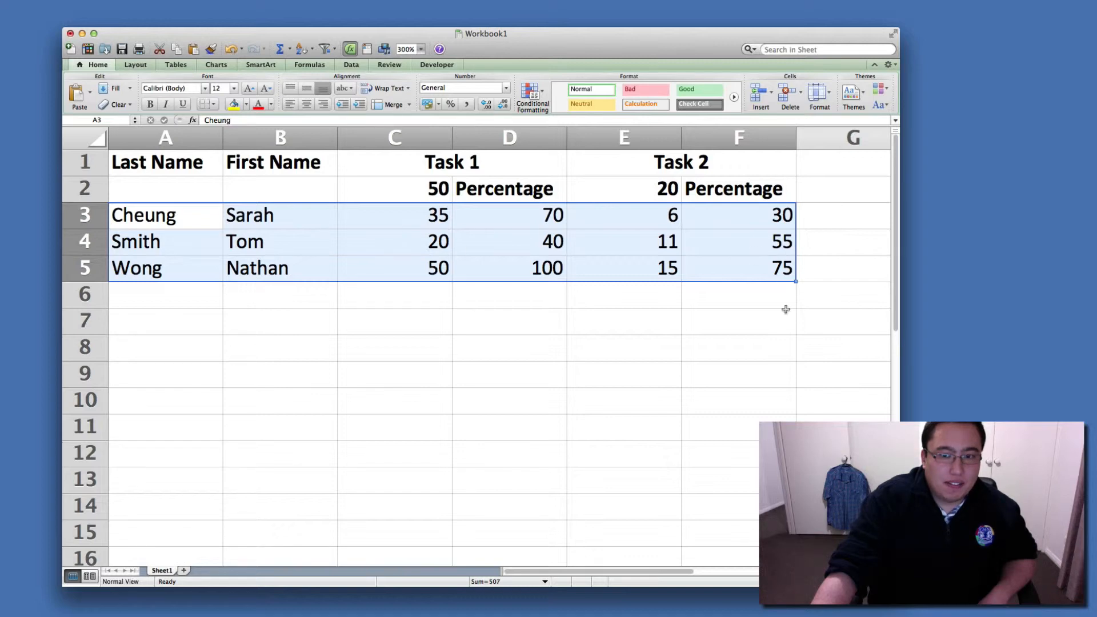
left_click(744, 366)
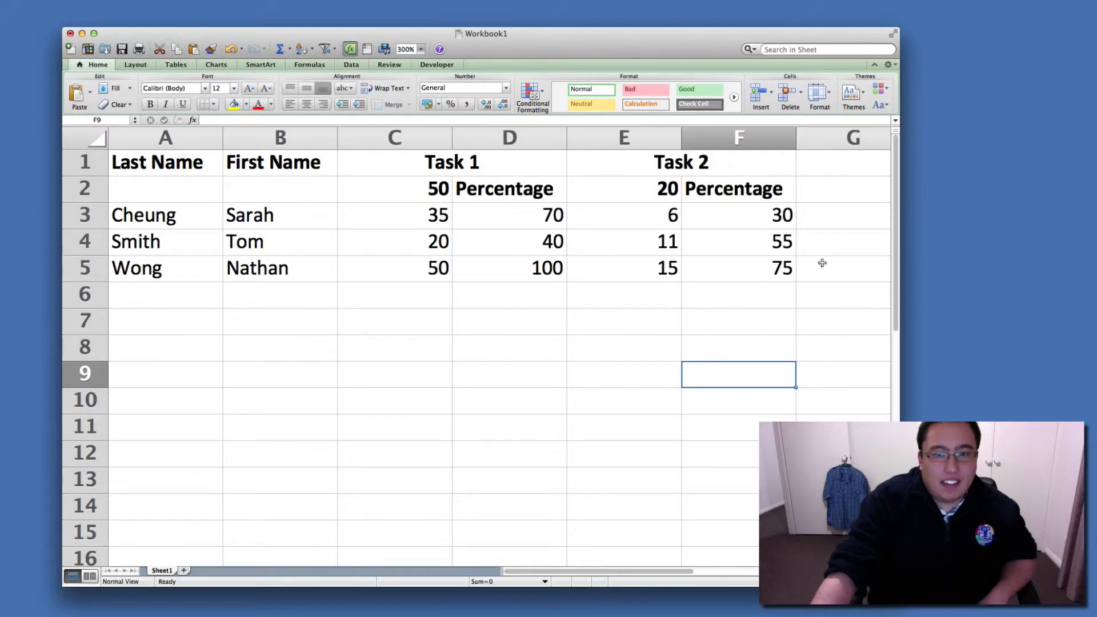
Widen the workbook window to show column H and enter the heading Totals in G1.
left_click(433, 217)
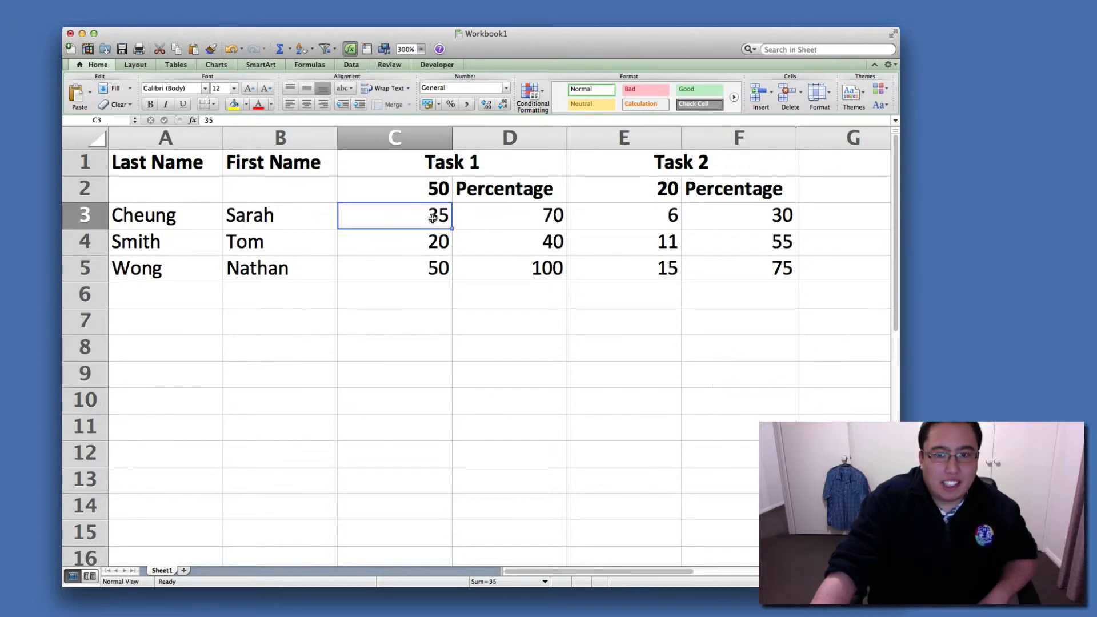
left_click(666, 219)
left_click_drag(898, 586, 1066, 585)
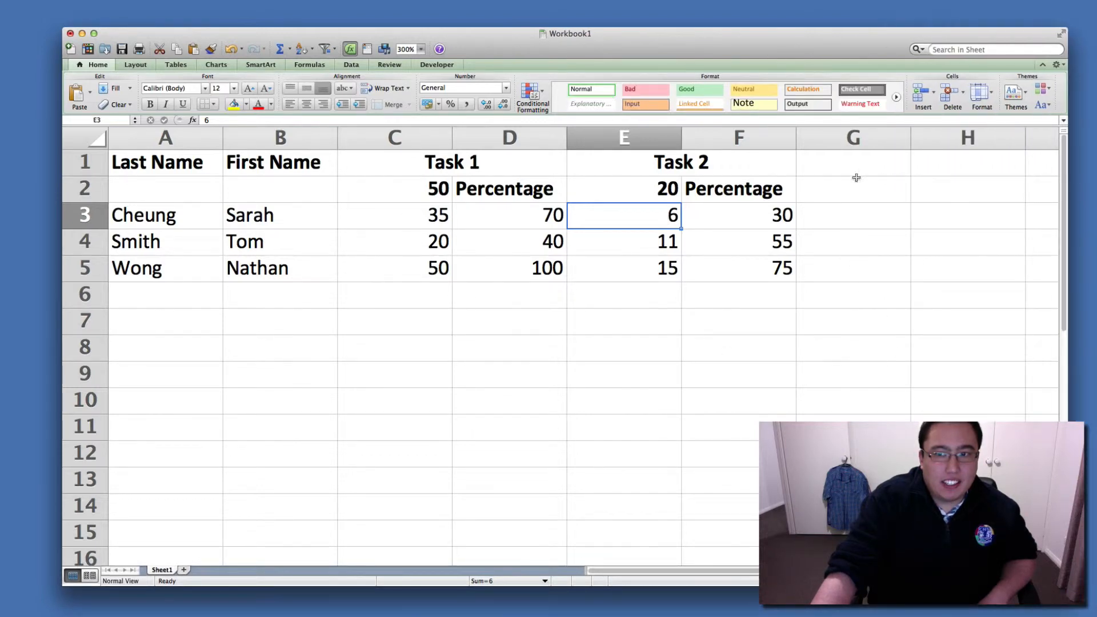
left_click(858, 159)
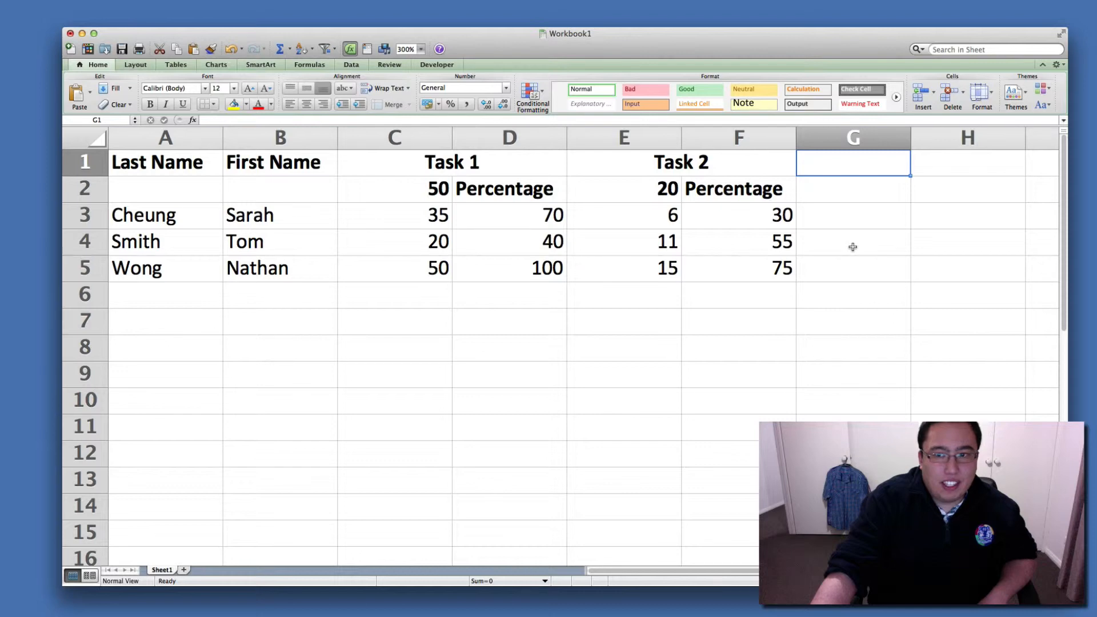
type("Total")
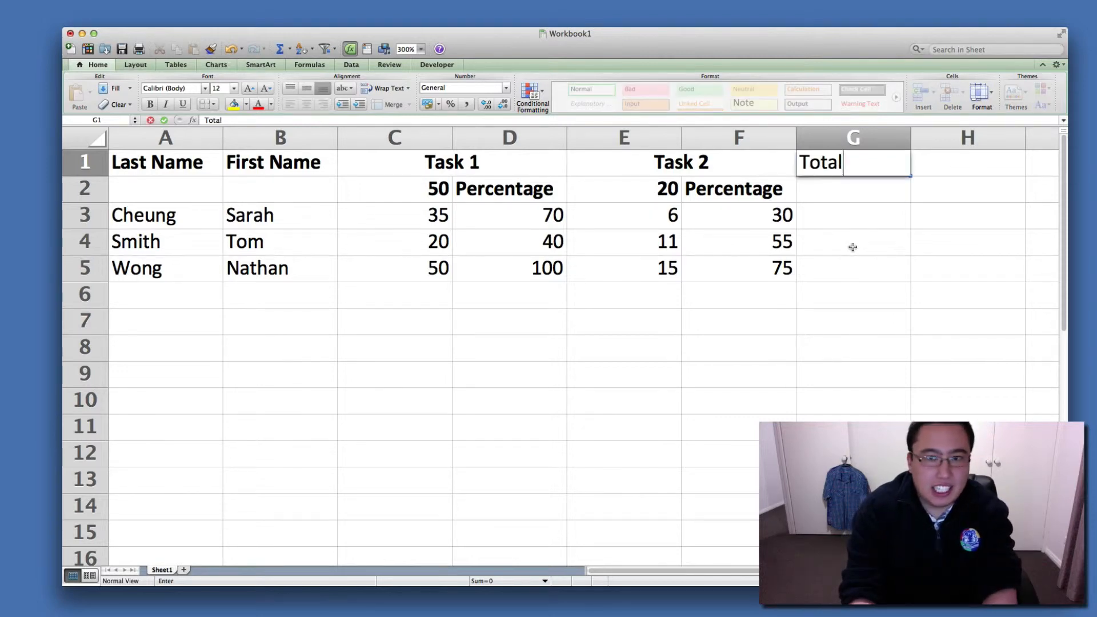
type("s")
left_click(852, 247)
scroll(869, 261, "down", 1)
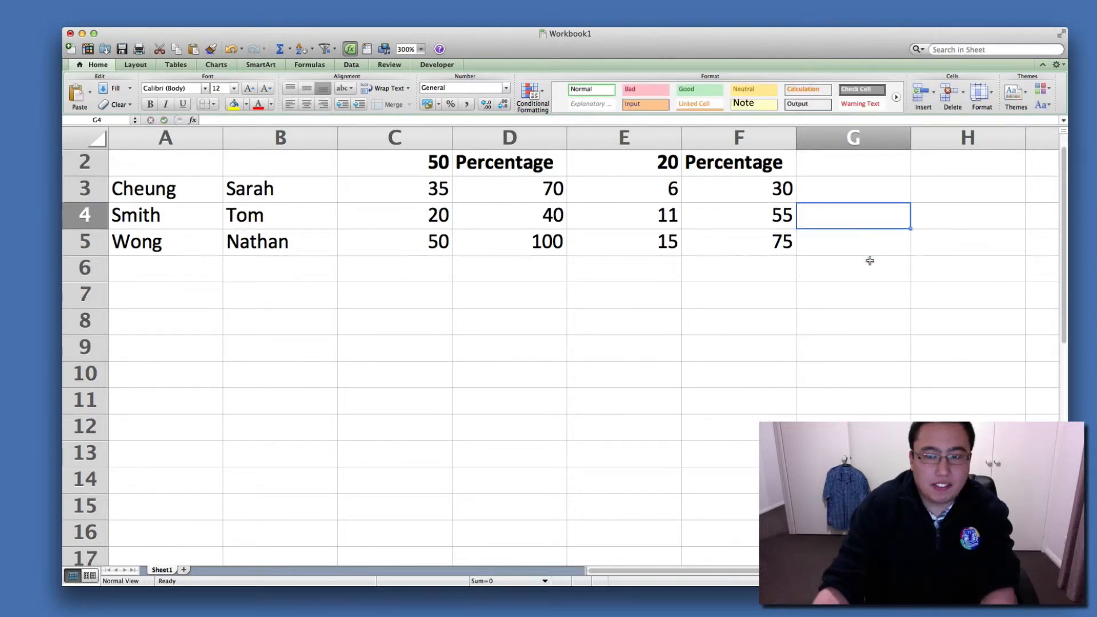
scroll(866, 233, "up", 1)
Enter the formula =C3+E3 in G3 to add the first student's Task 1 and Task 2 scores.
left_click(869, 219)
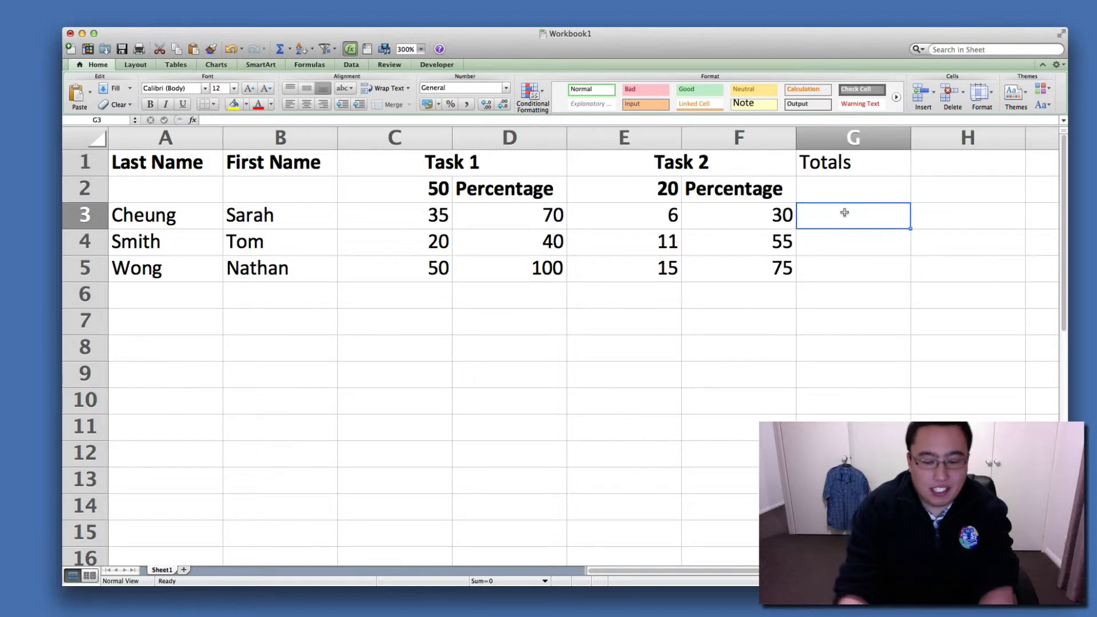
type("=")
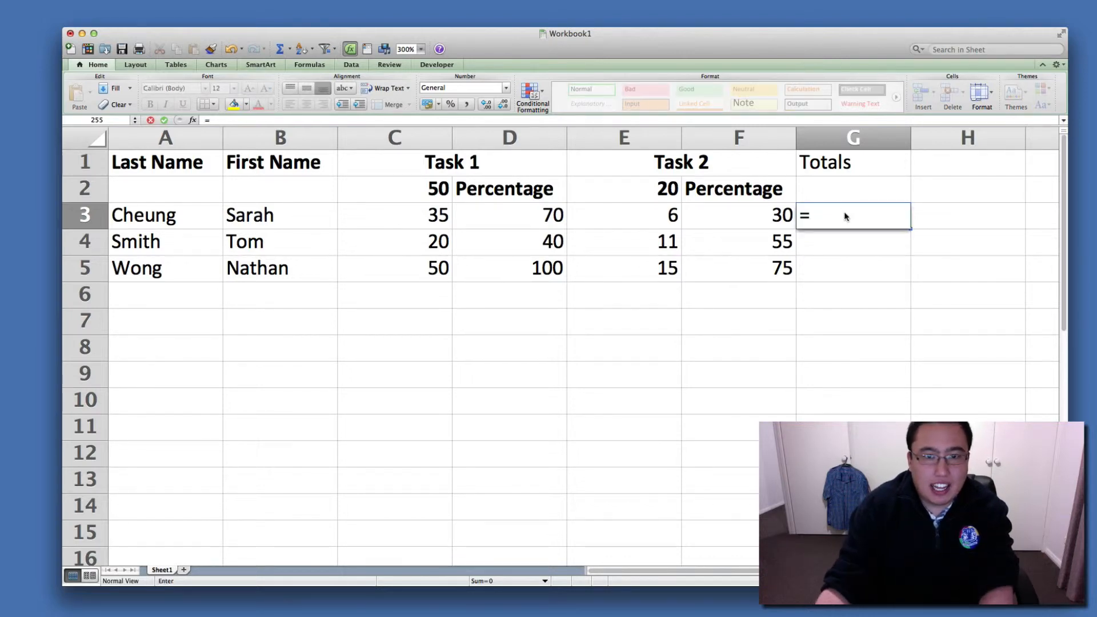
left_click(431, 213)
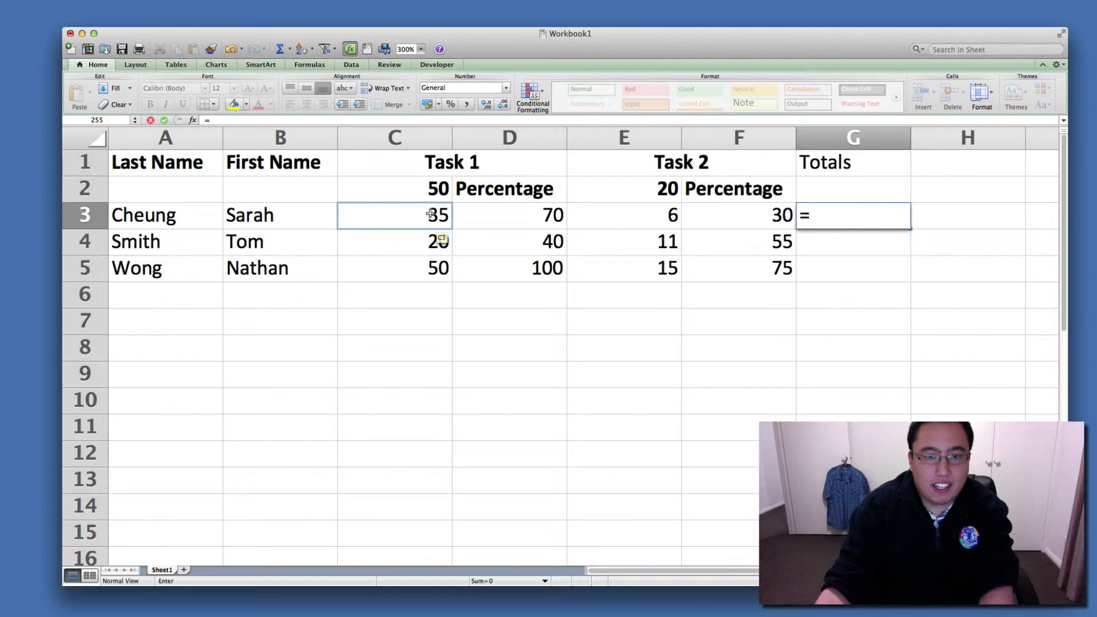
left_click(431, 213)
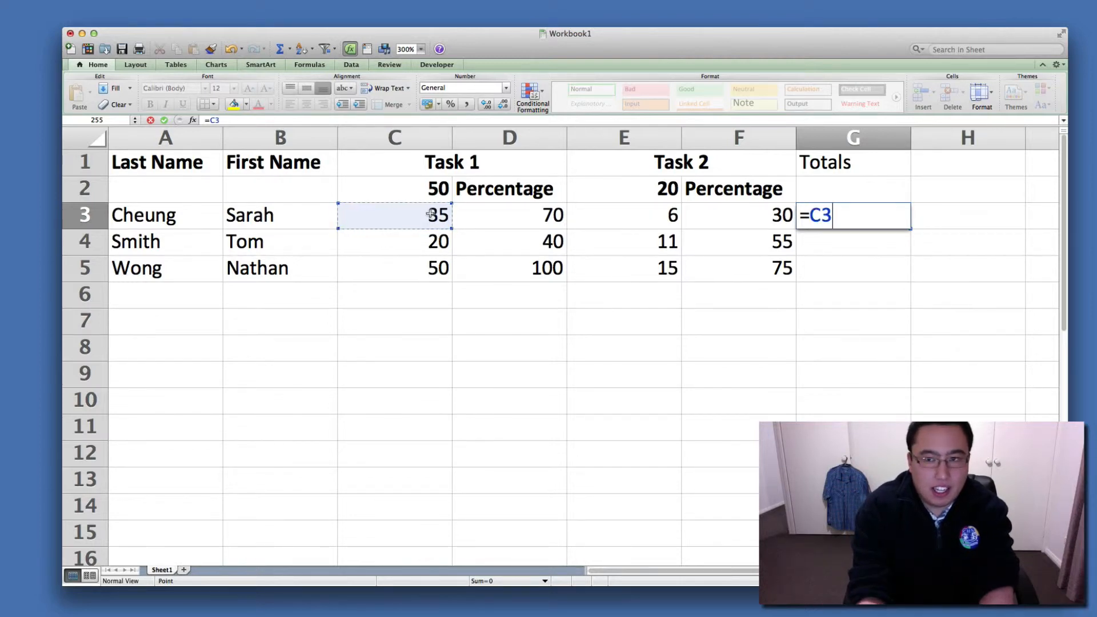
type("+")
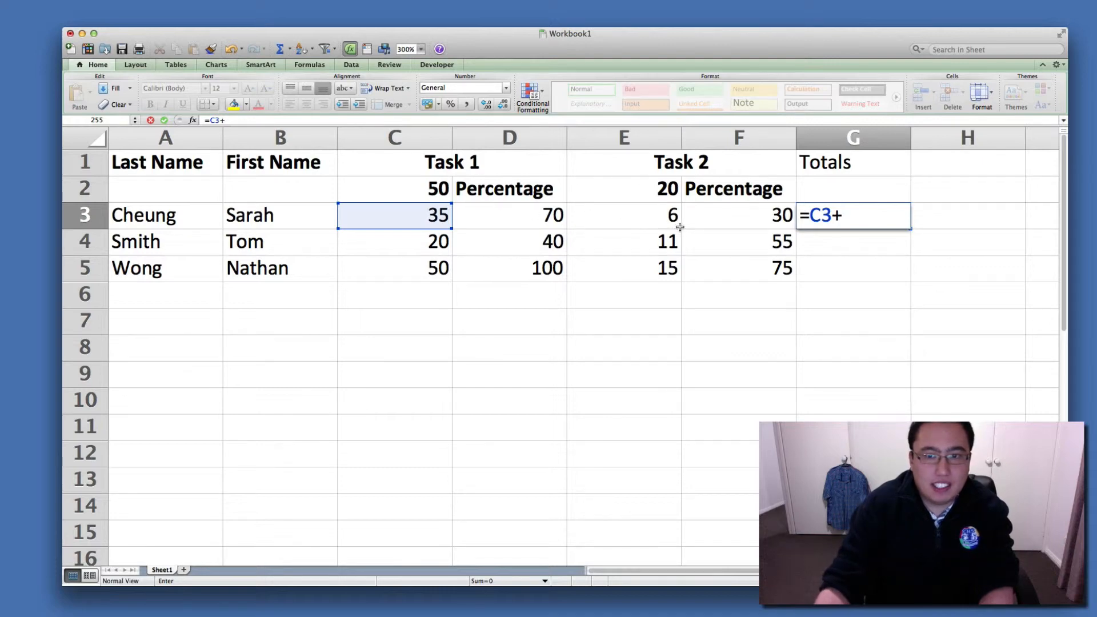
left_click(661, 220)
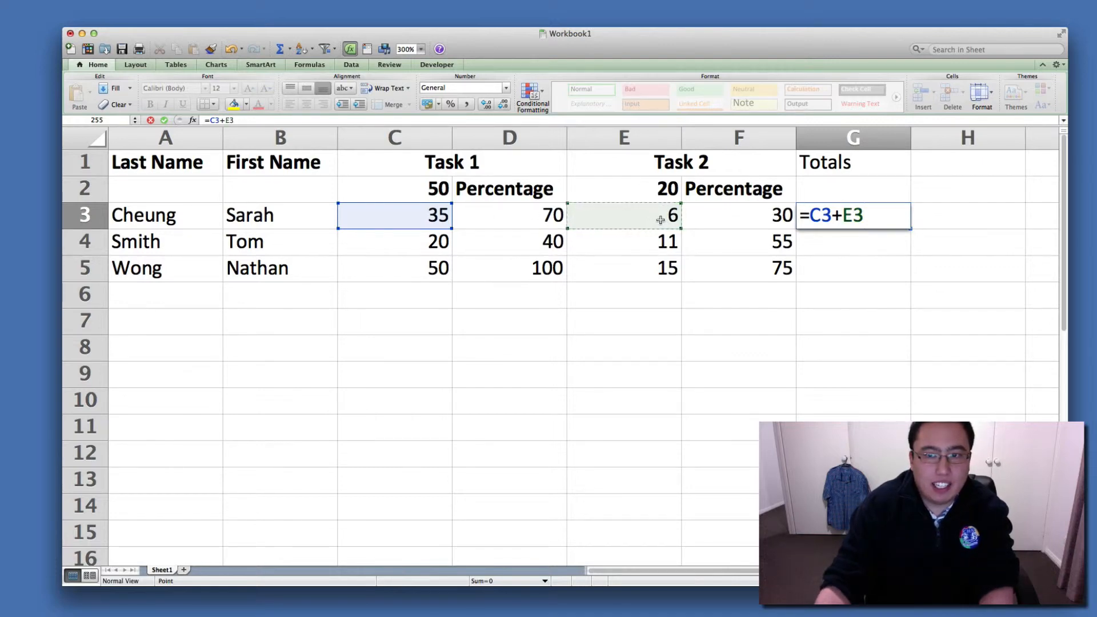
key("Return")
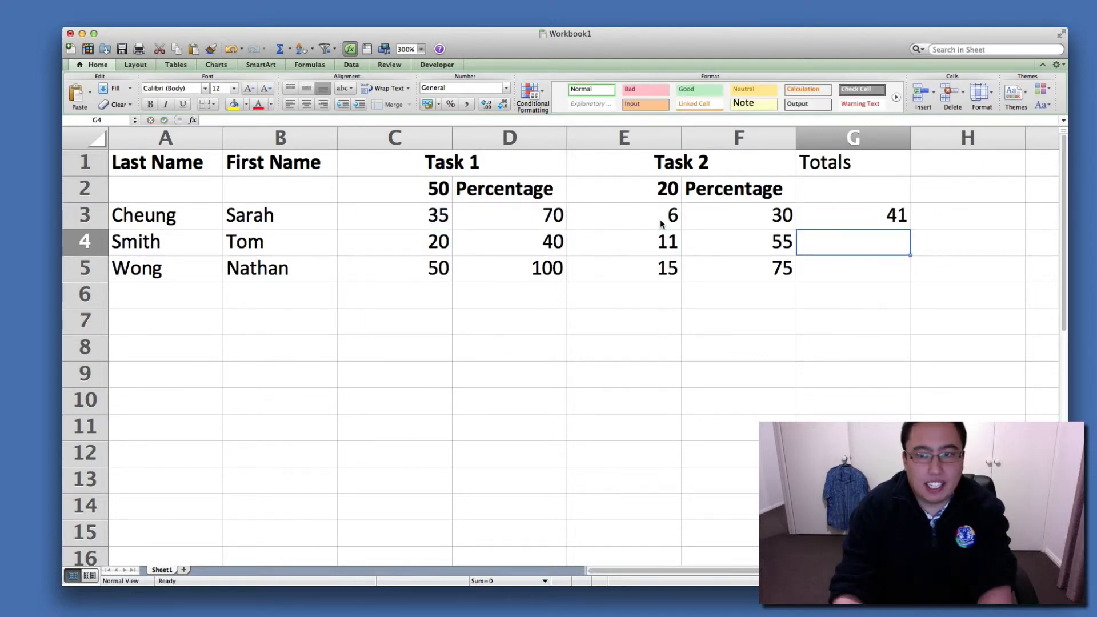
Fill the total formula from G3 down through G5 and check the copied formulas.
left_click(851, 220)
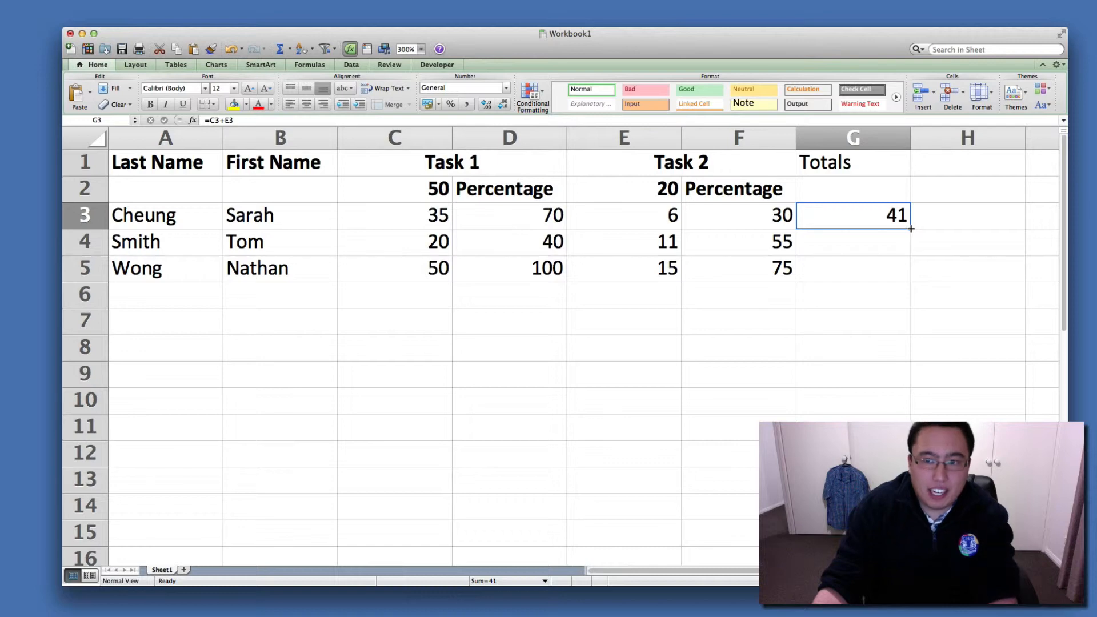
left_click_drag(910, 229, 912, 280)
left_click(882, 320)
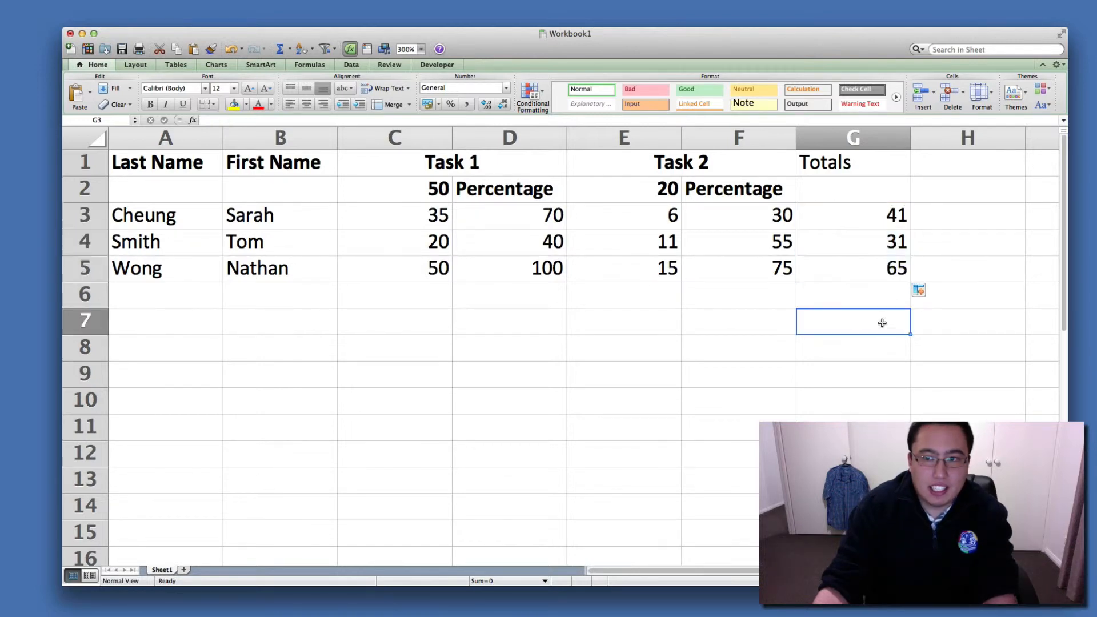
left_click(889, 218)
left_click(889, 248)
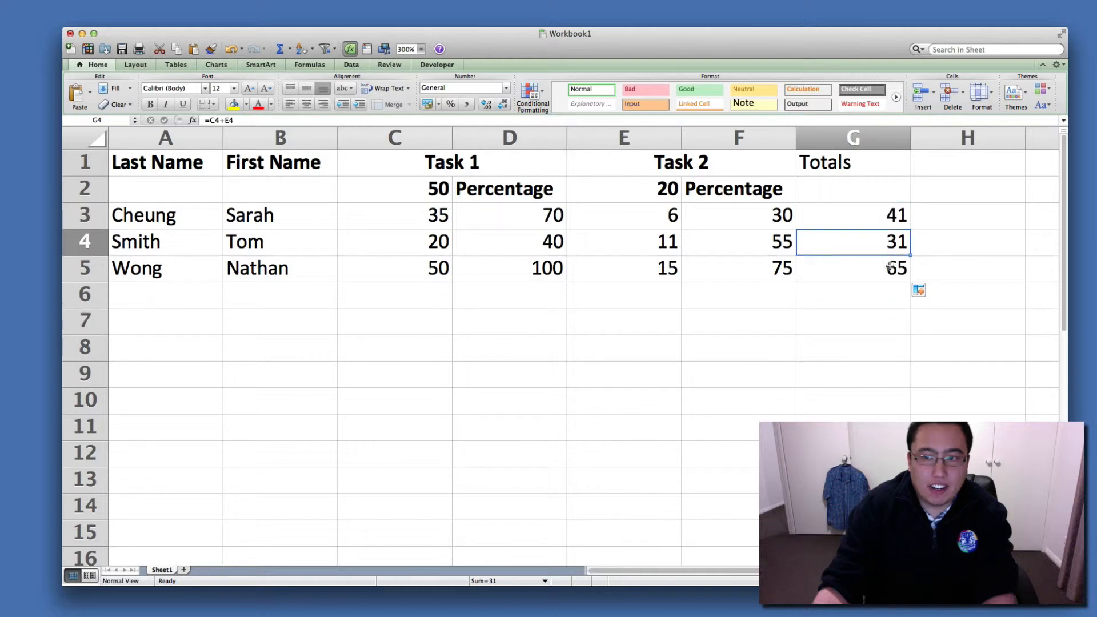
left_click(890, 267)
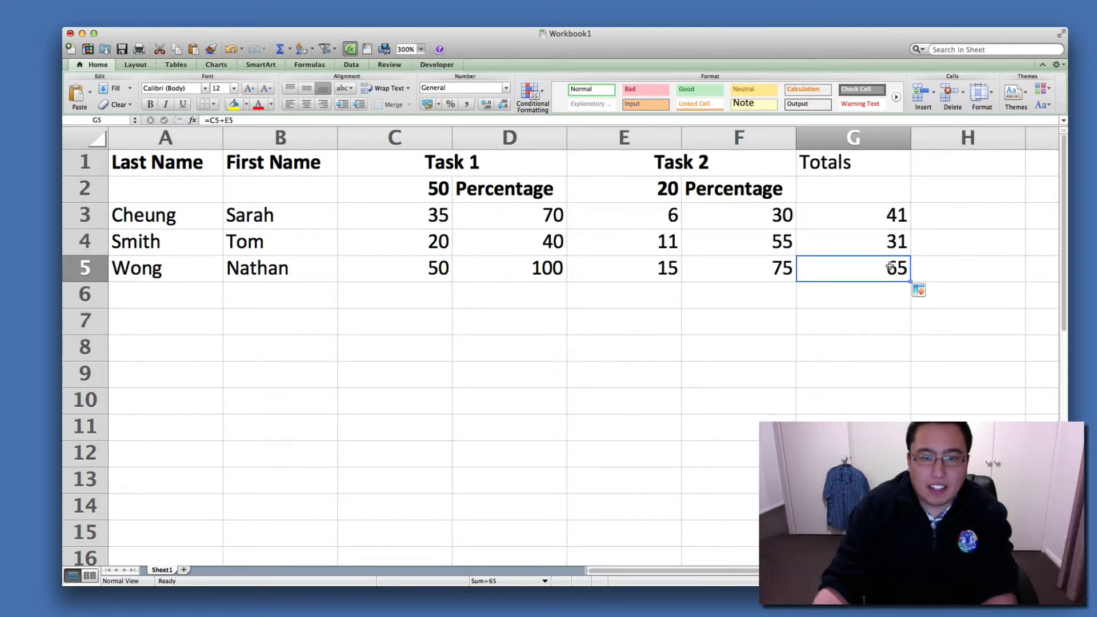
Fill the total formula from G3 up into G2 to add the maximum marks of both tasks.
left_click(430, 199)
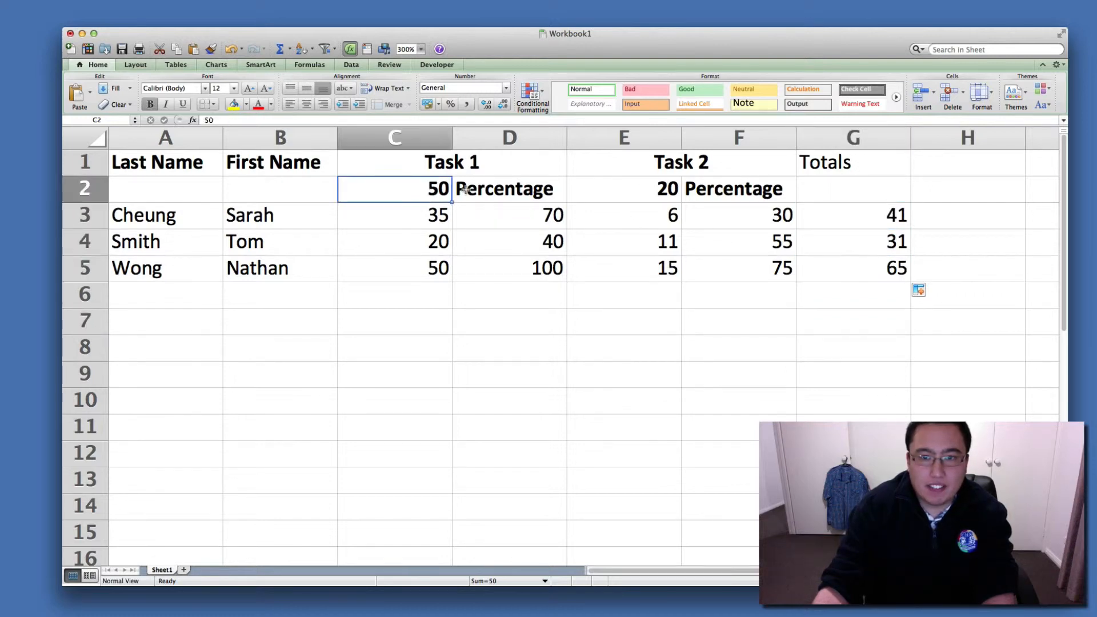
left_click(608, 188)
left_click(837, 186)
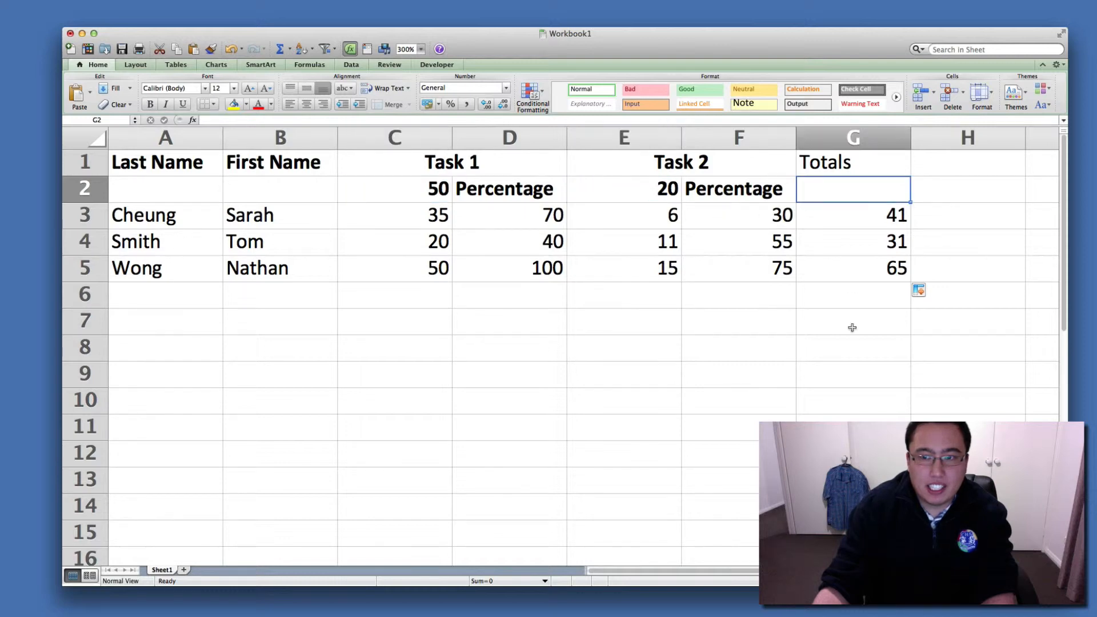
left_click(895, 215)
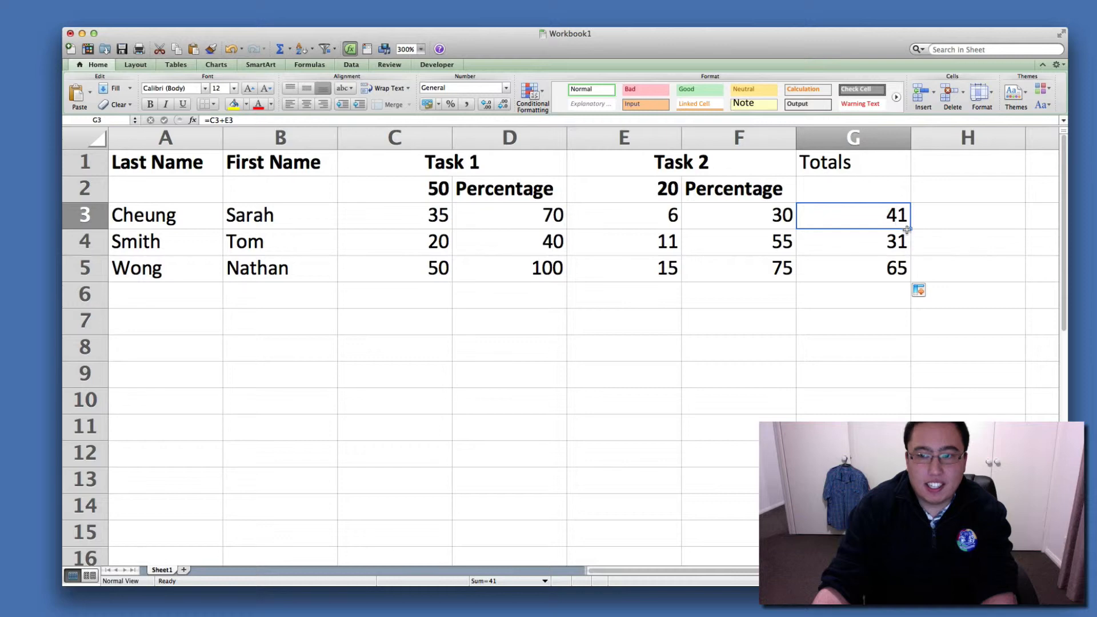
left_click_drag(911, 229, 902, 187)
left_click(887, 246)
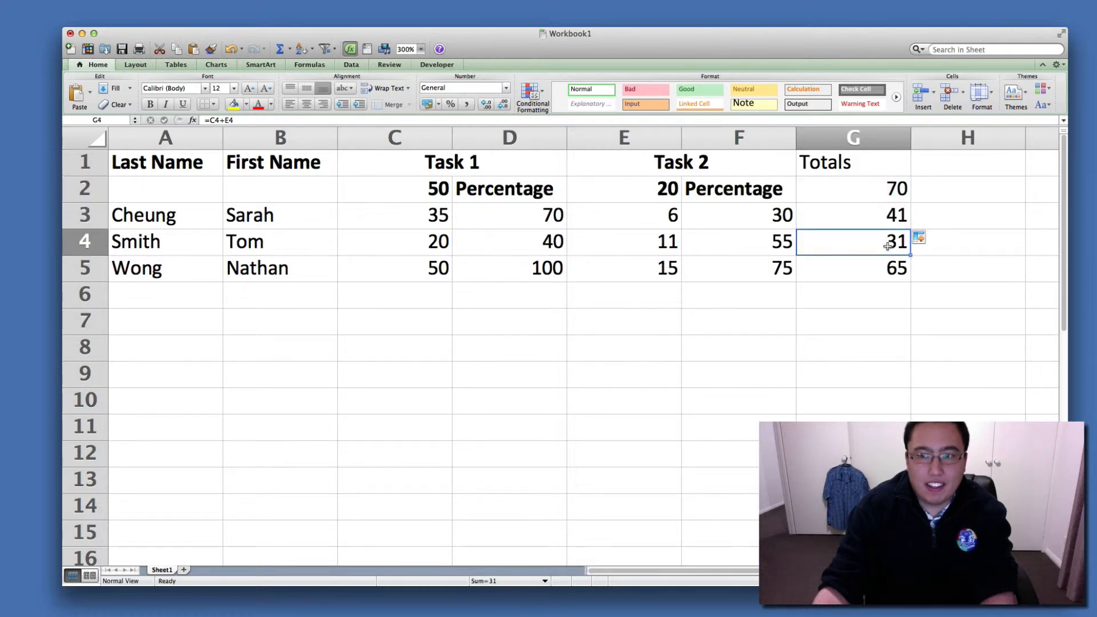
Check the maximum marks in C2 and E2 against G2 and make the G2 total bold.
left_click(422, 195)
left_click(632, 188)
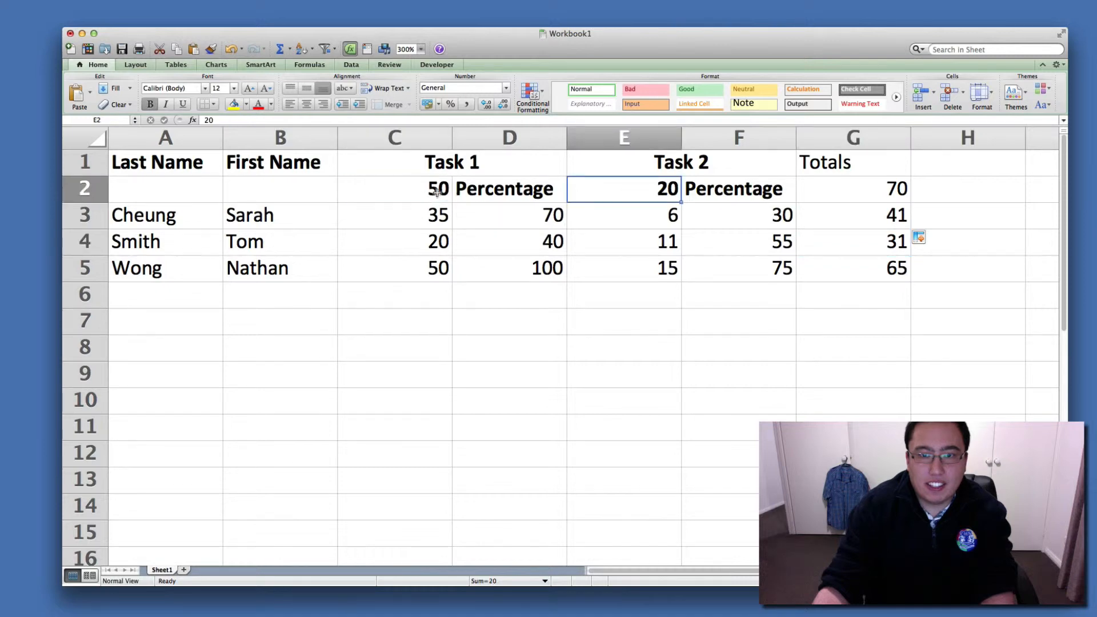
left_click(454, 190)
left_click(614, 190)
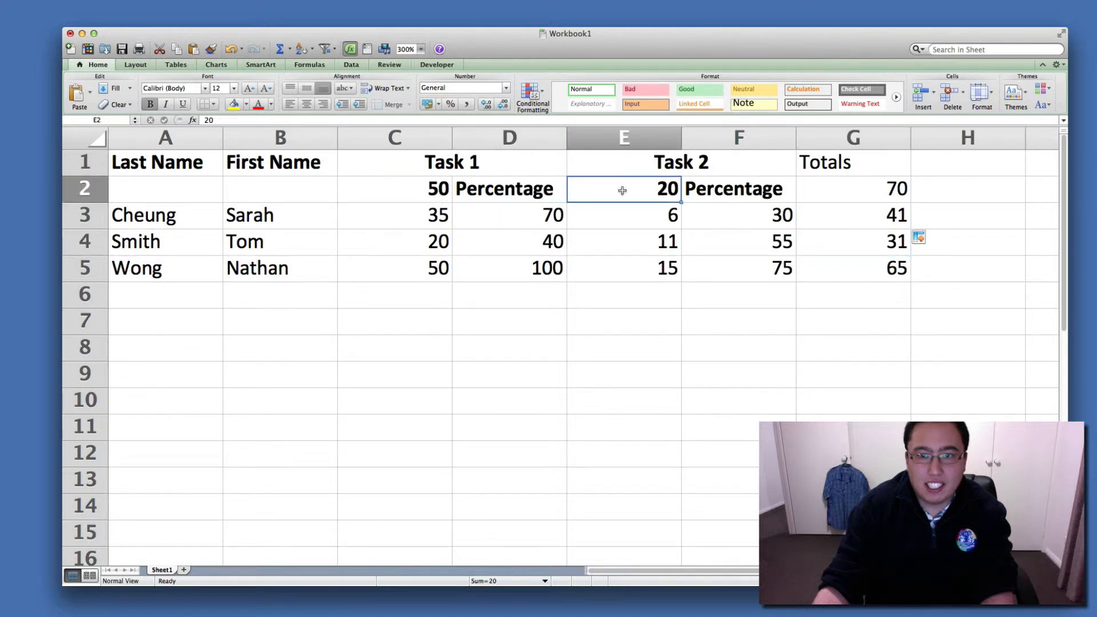
left_click(875, 192)
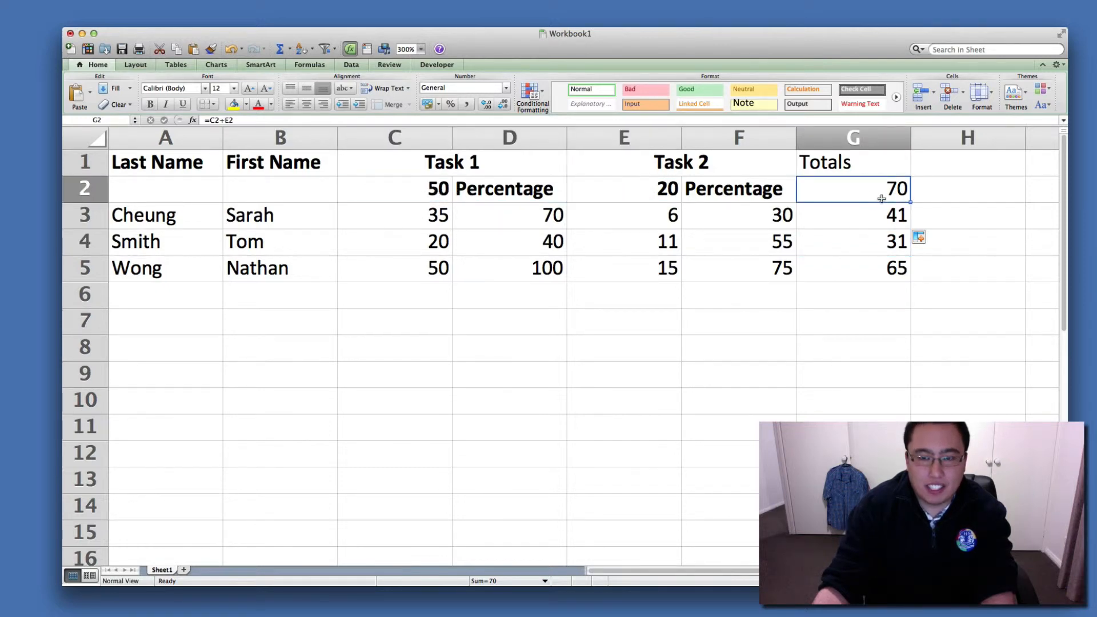
left_click(785, 296)
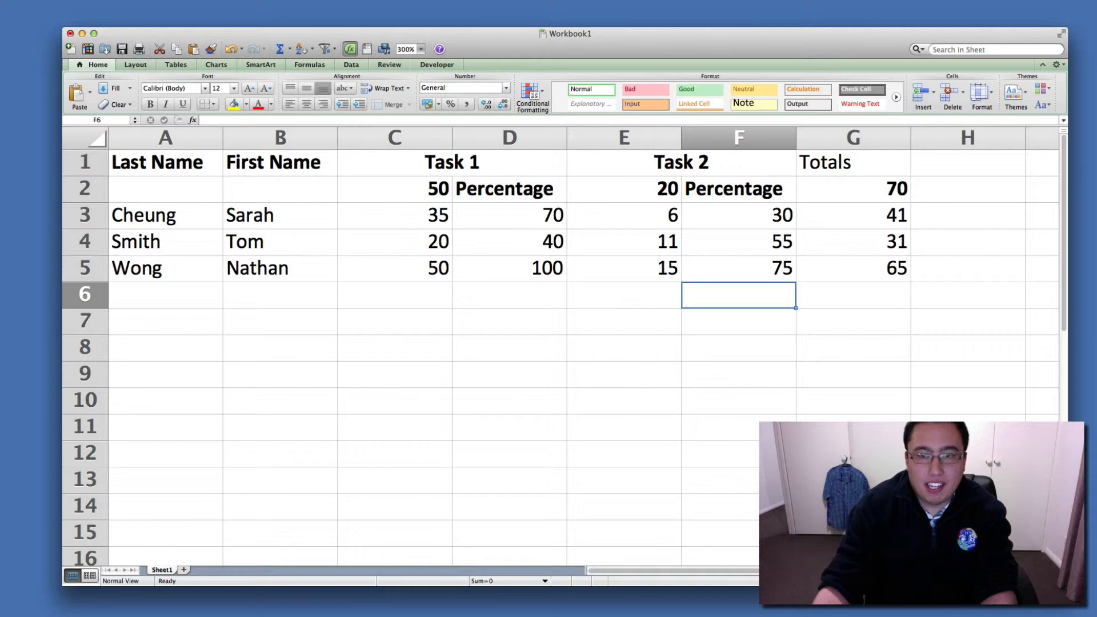
Review the total formulas in G2 to G5 and enter the heading Percentage in H2.
left_click(854, 191)
left_click(858, 216)
left_click(859, 240)
left_click(872, 269)
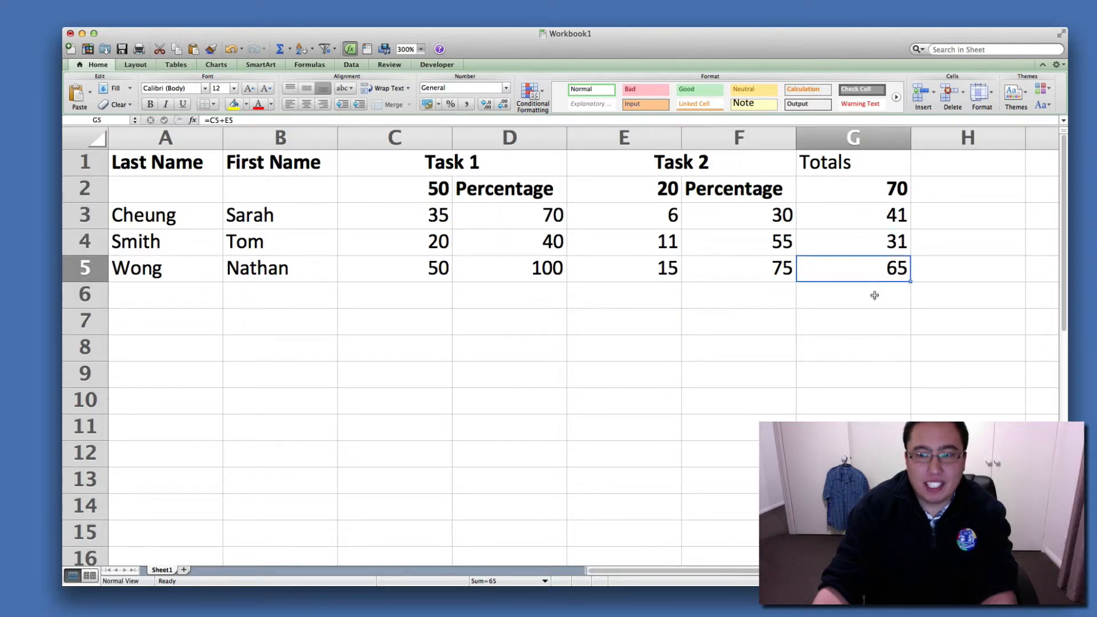
left_click(958, 193)
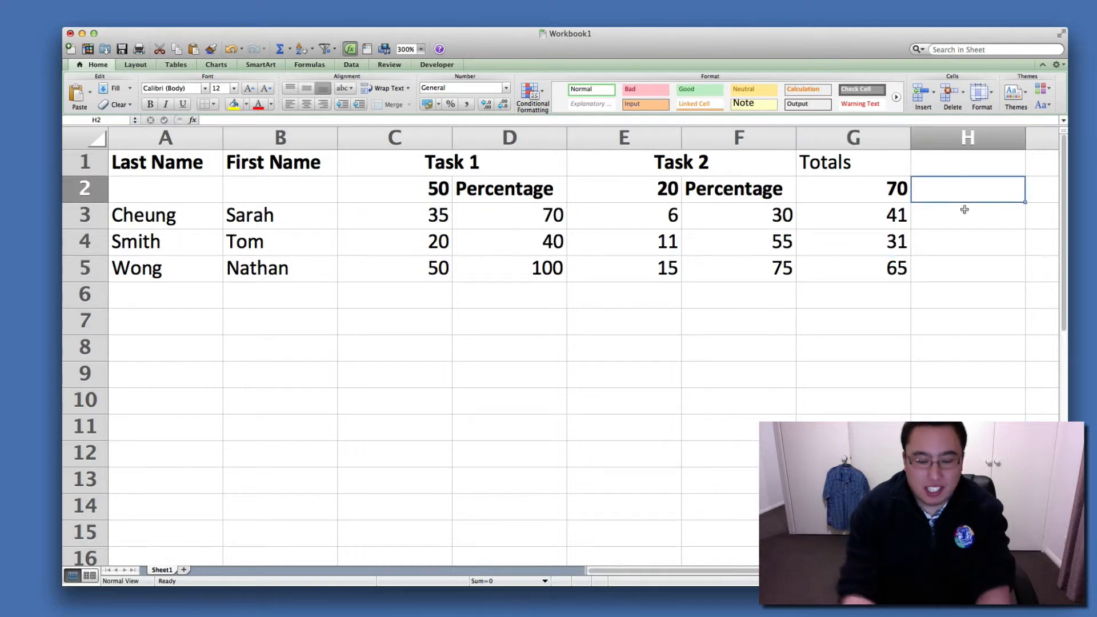
type("Pe")
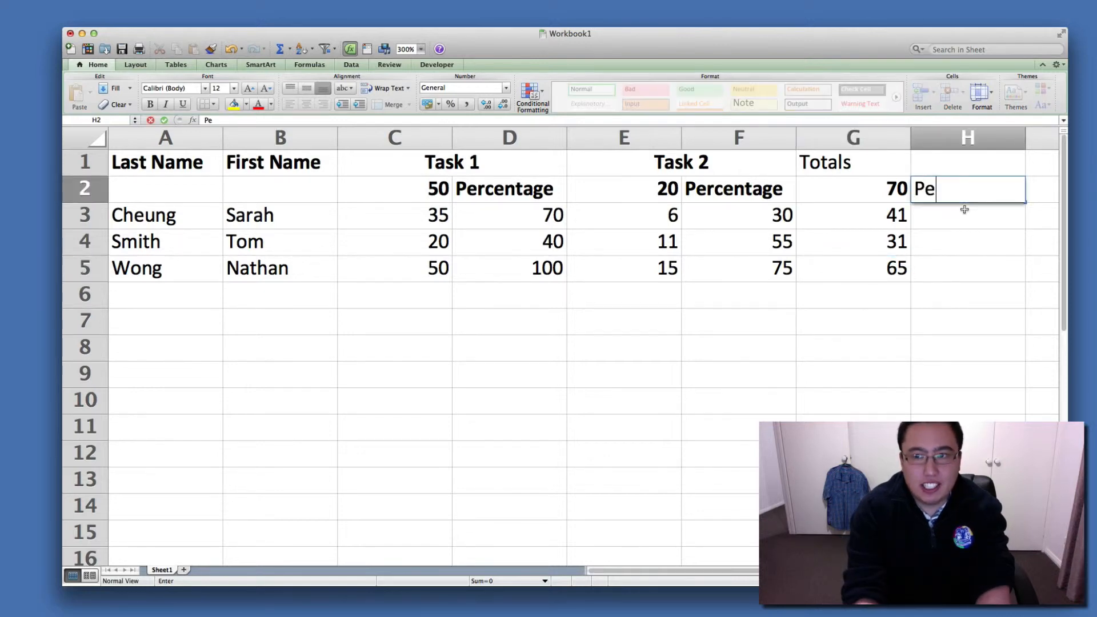
type("rcentage")
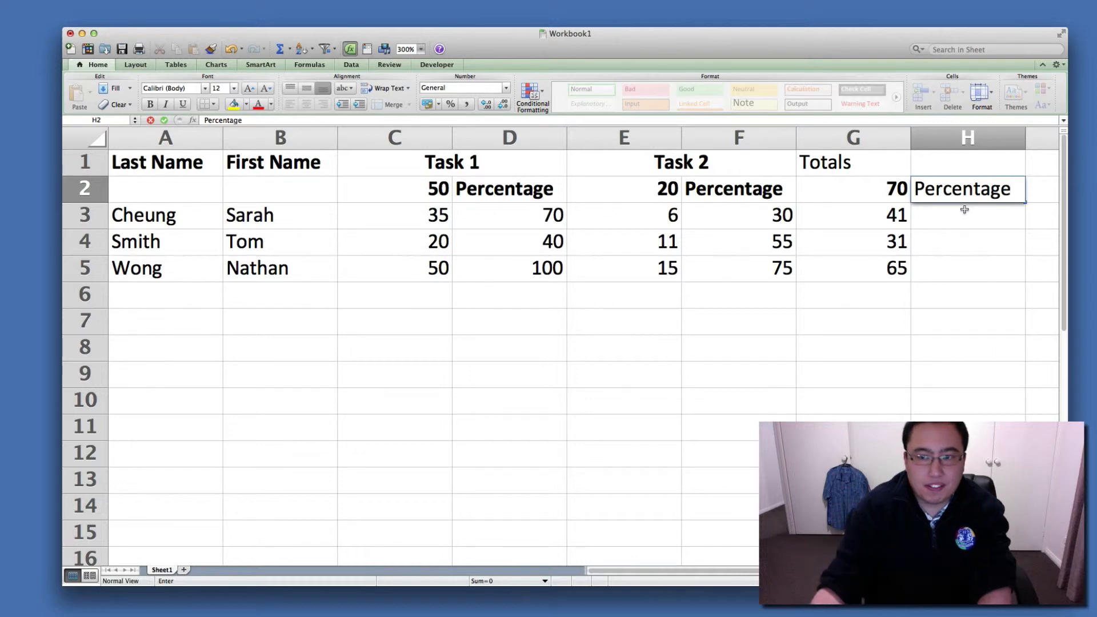
key("Return")
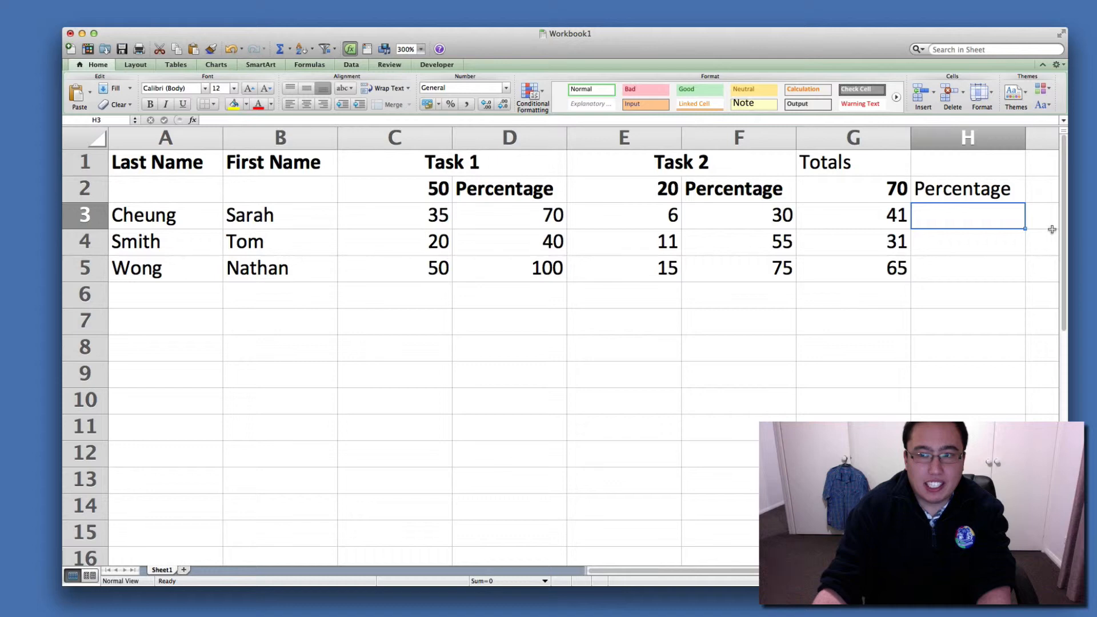
Enter the formula =G3/70*100 in H3 to calculate the first student's overall percentage and check it.
type("=")
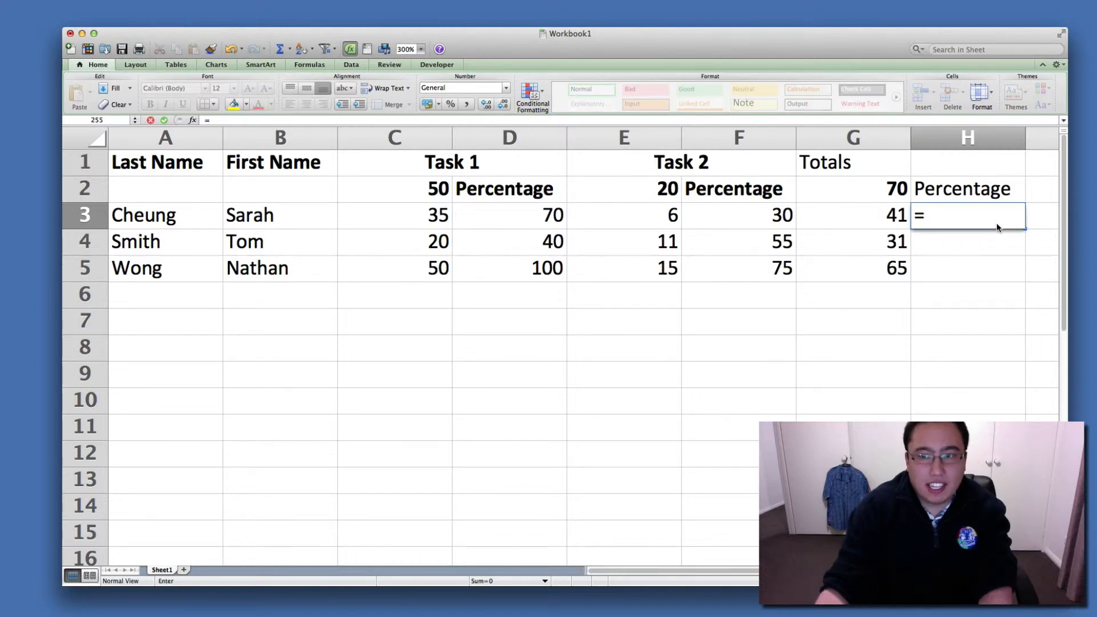
left_click(873, 220)
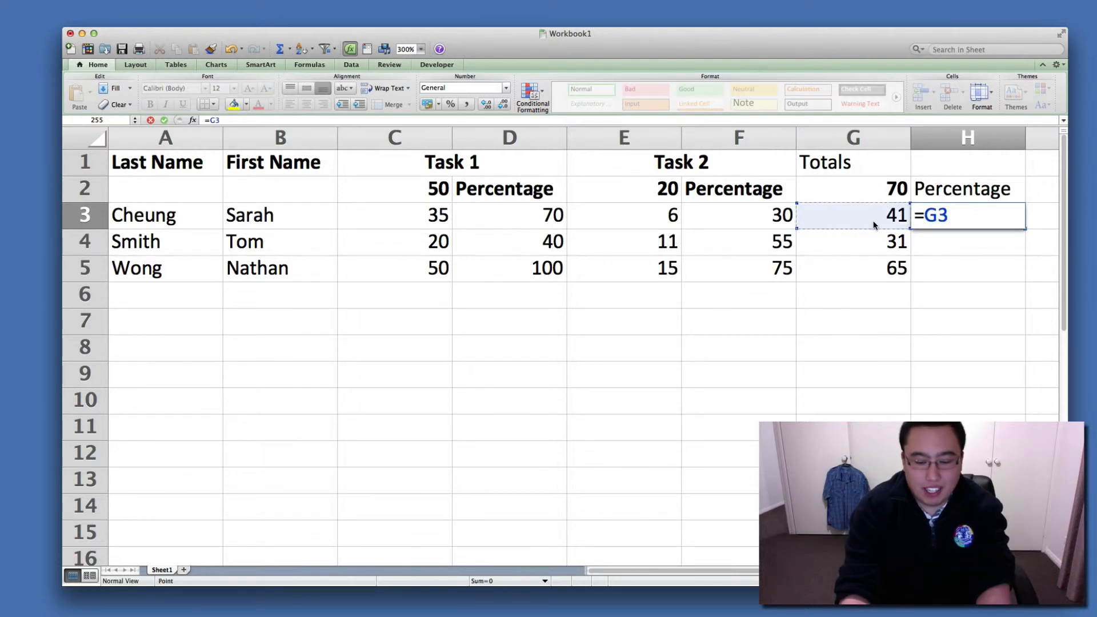
type("/70")
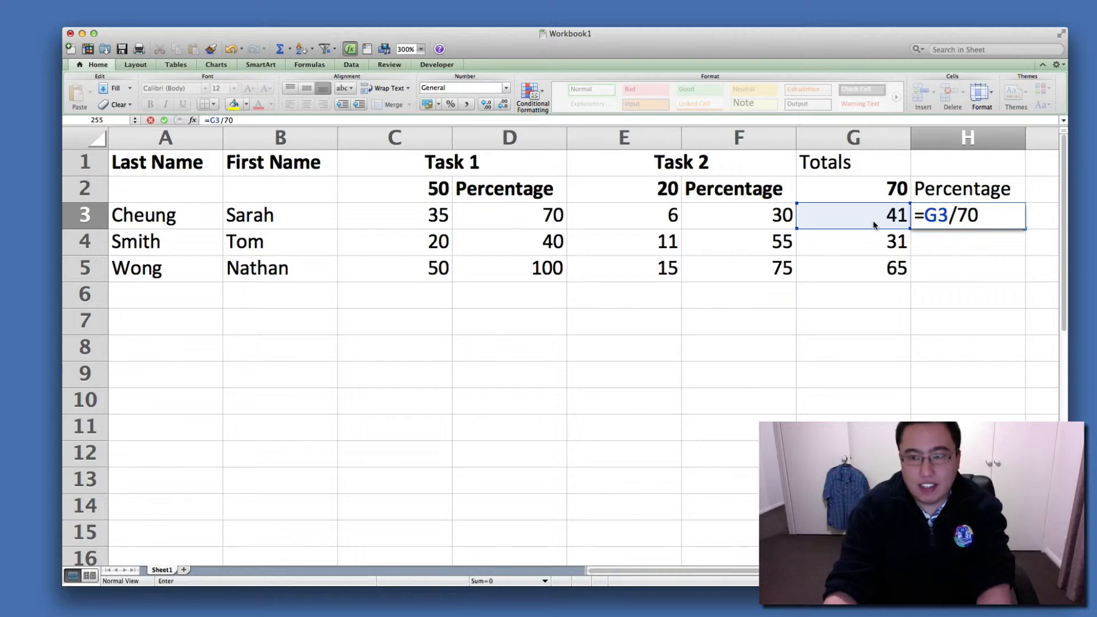
type("*100")
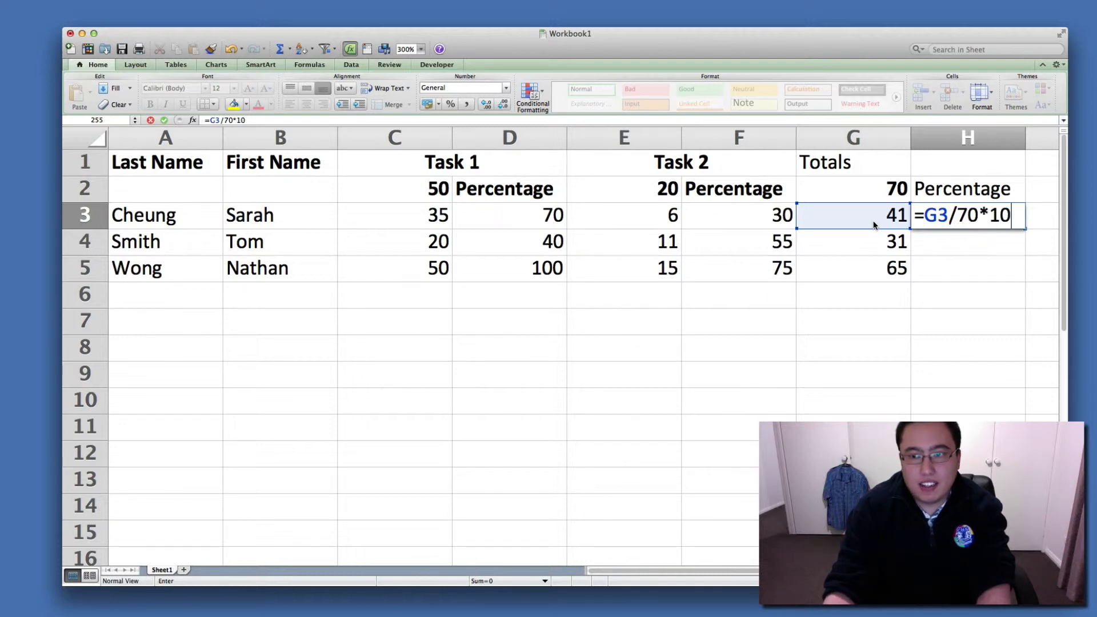
key("Return")
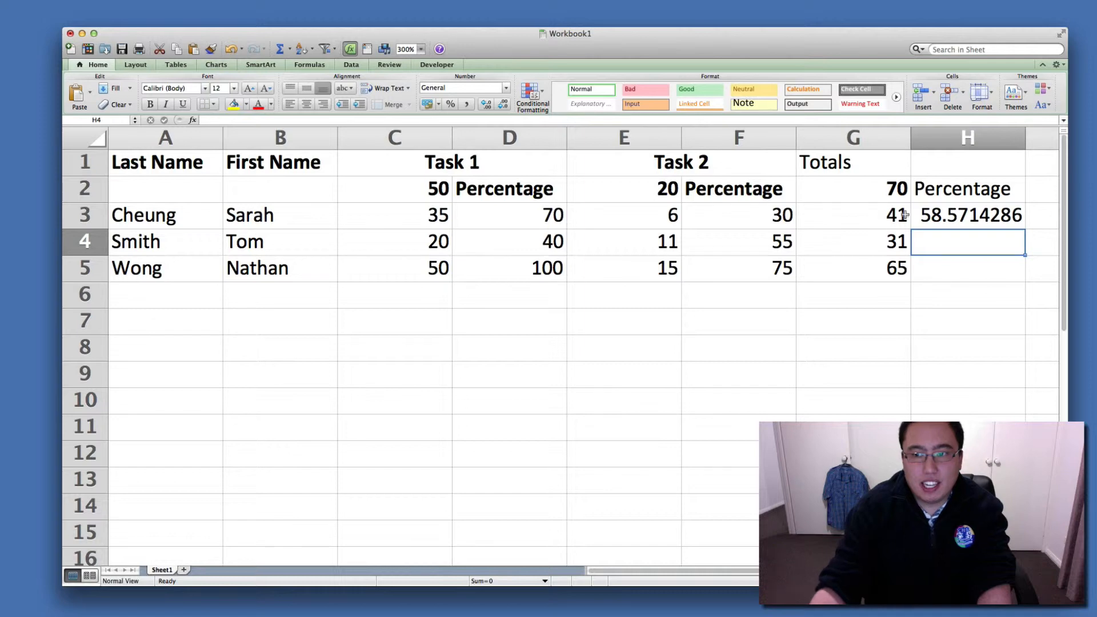
left_click(934, 214)
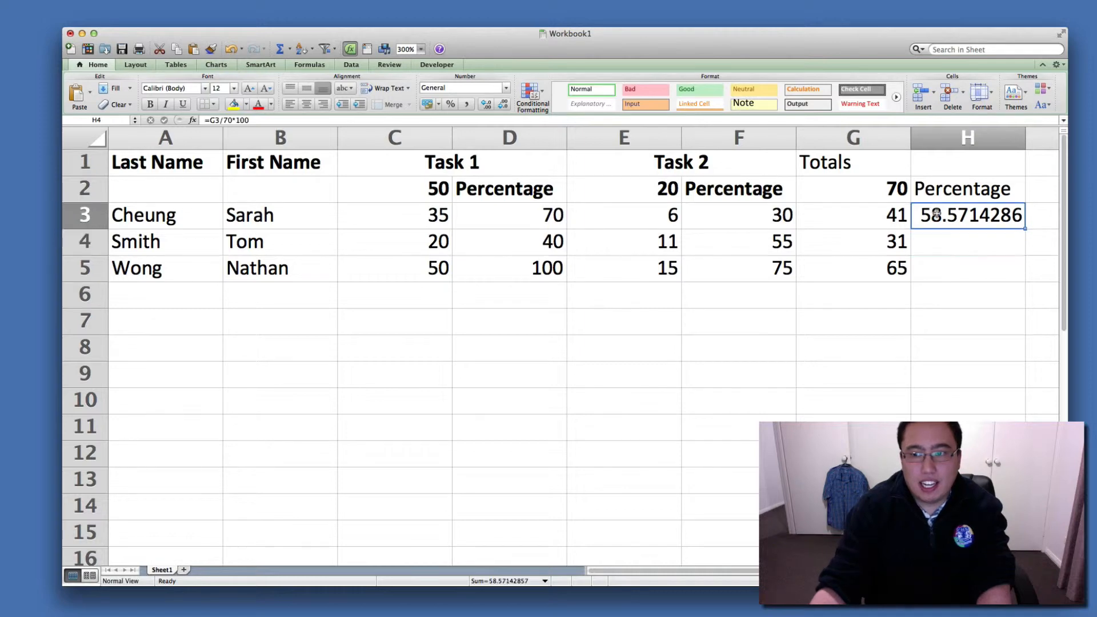
left_click(953, 259)
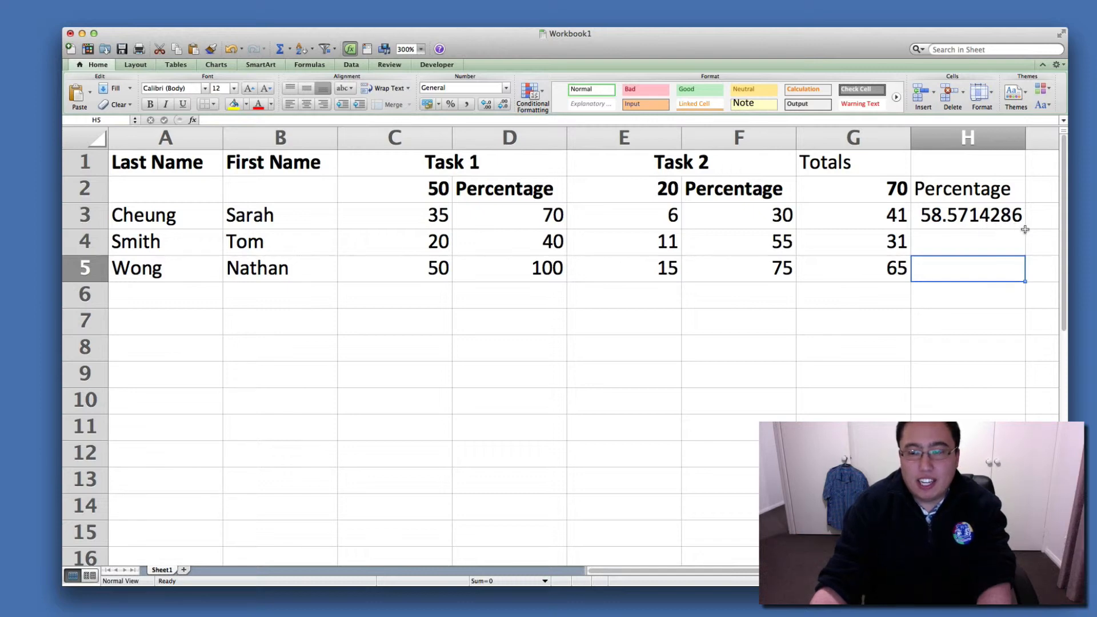
left_click(996, 244)
left_click(984, 266)
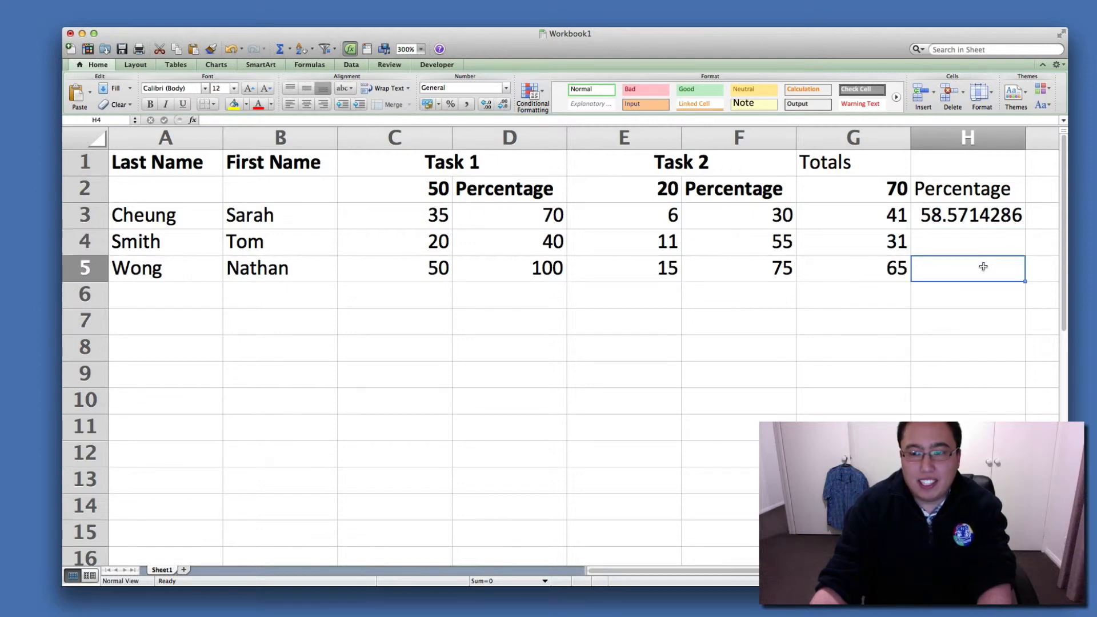
left_click(963, 239)
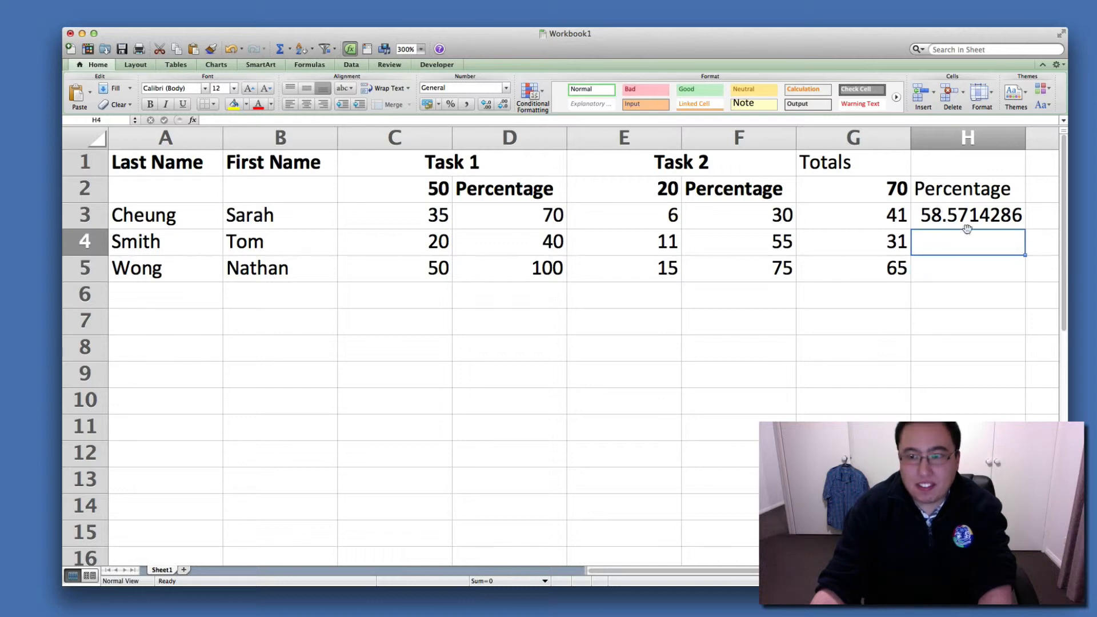
Format the whole of column H as Number with 1 decimal place.
right_click(982, 132)
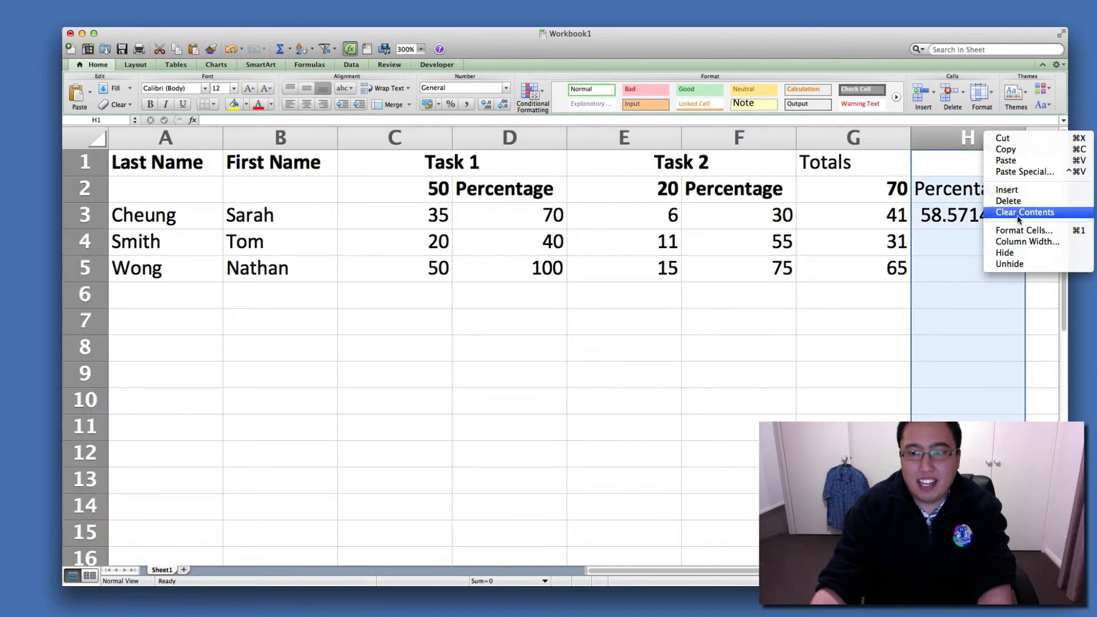
left_click(1023, 230)
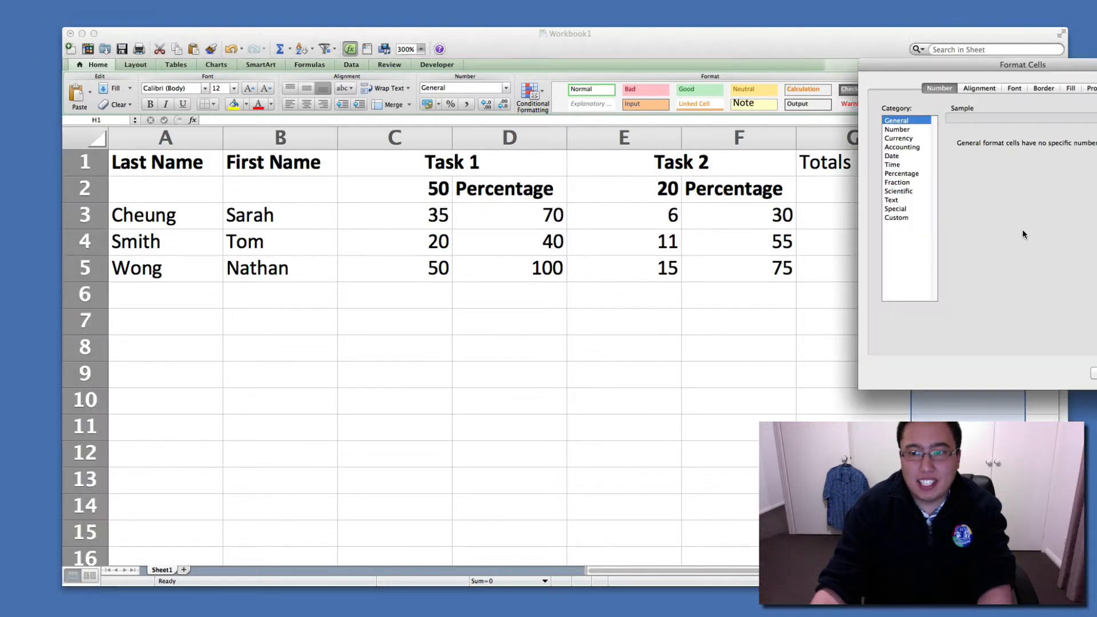
left_click_drag(1049, 67, 628, 105)
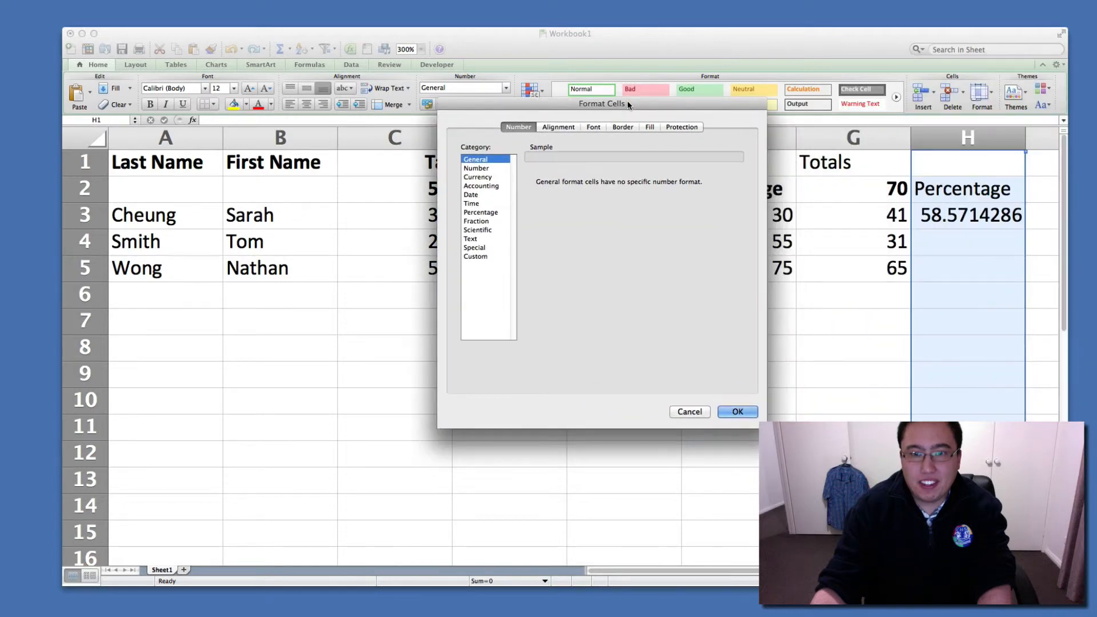
left_click(476, 169)
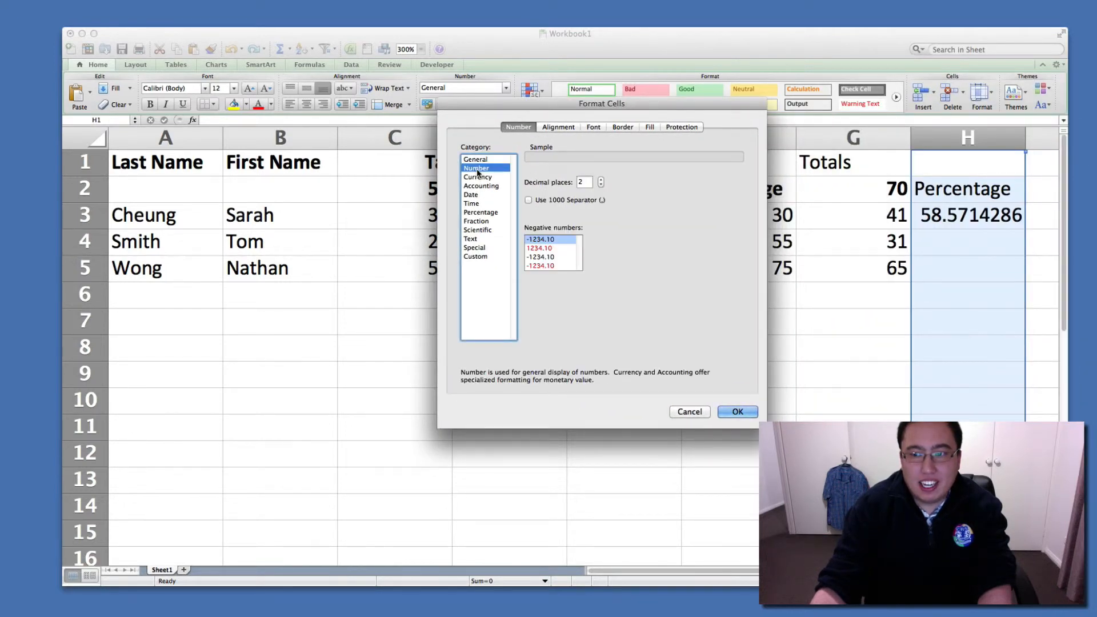
left_click(600, 185)
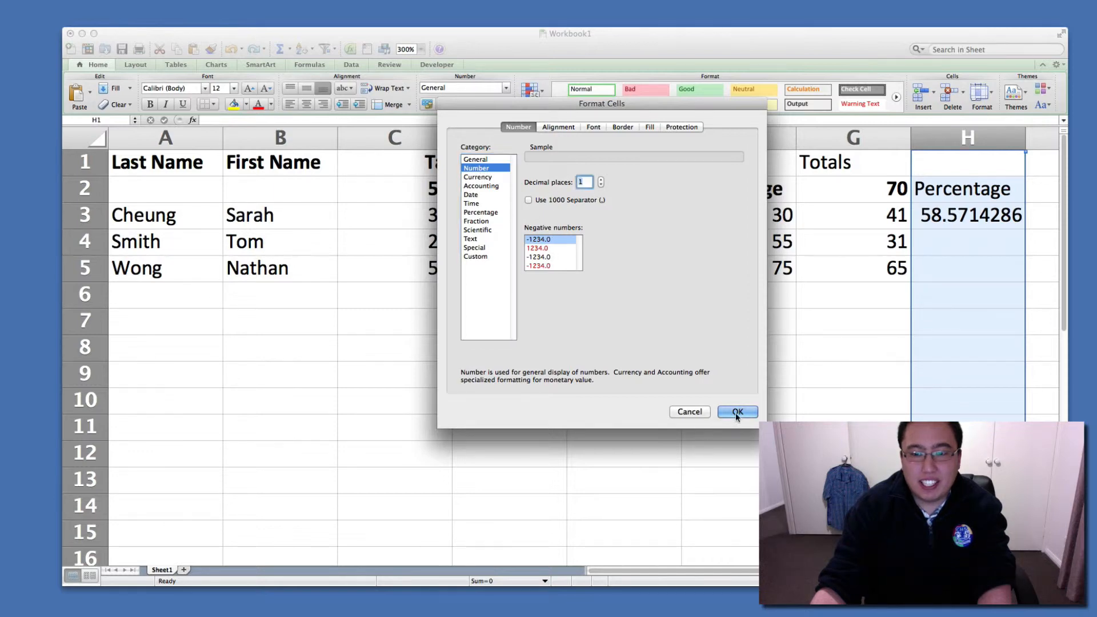
left_click(486, 169)
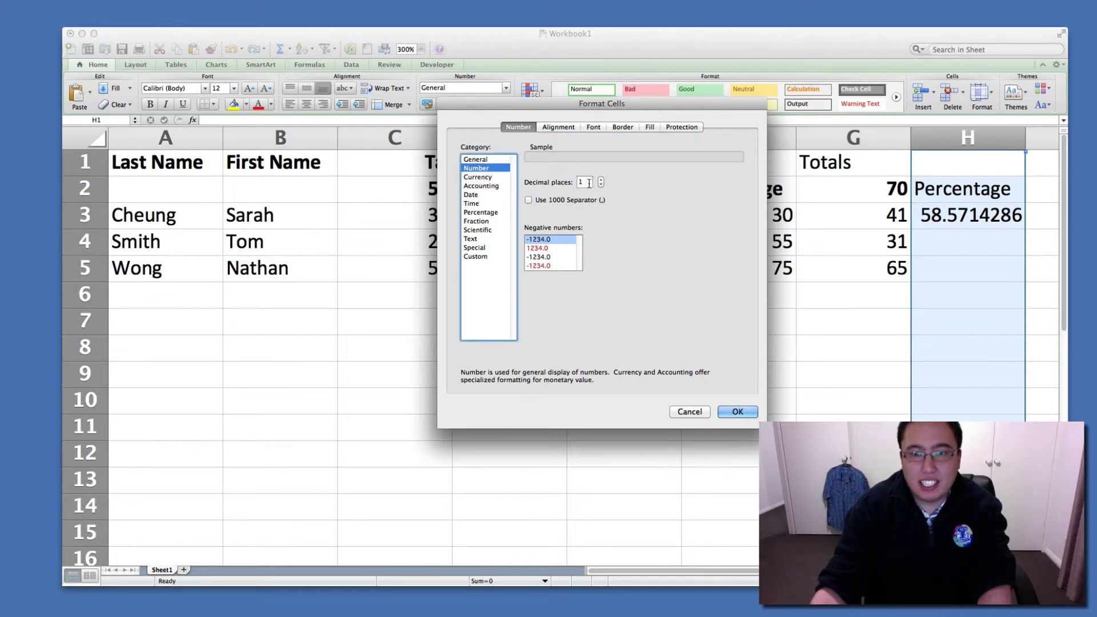
left_click(738, 412)
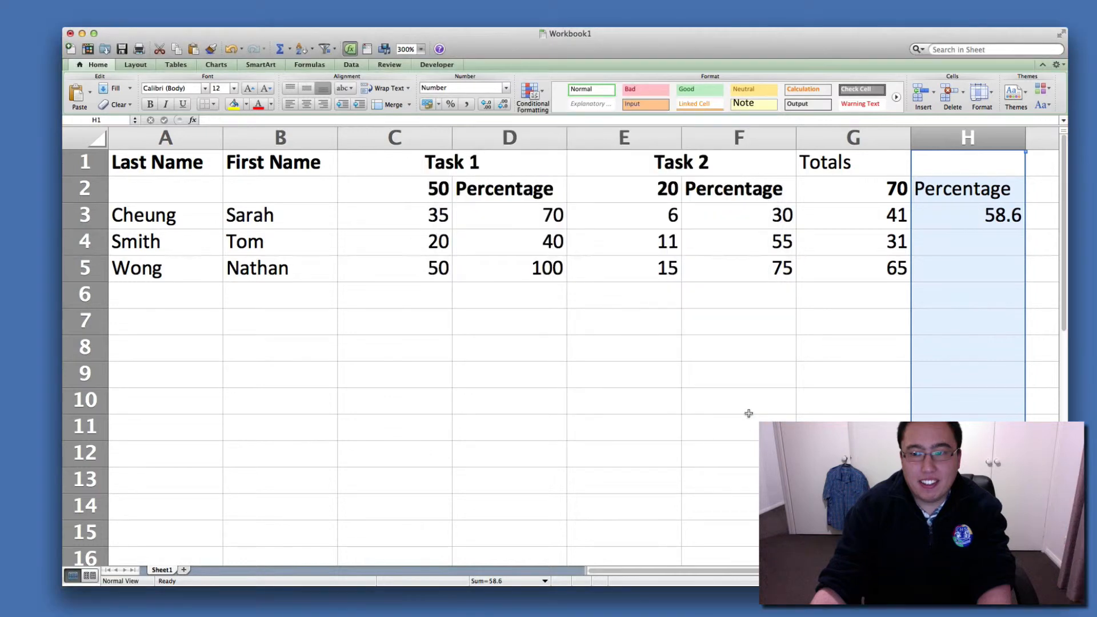
Fill the percentage formula from H3 down through H5.
left_click(748, 413)
left_click(972, 216)
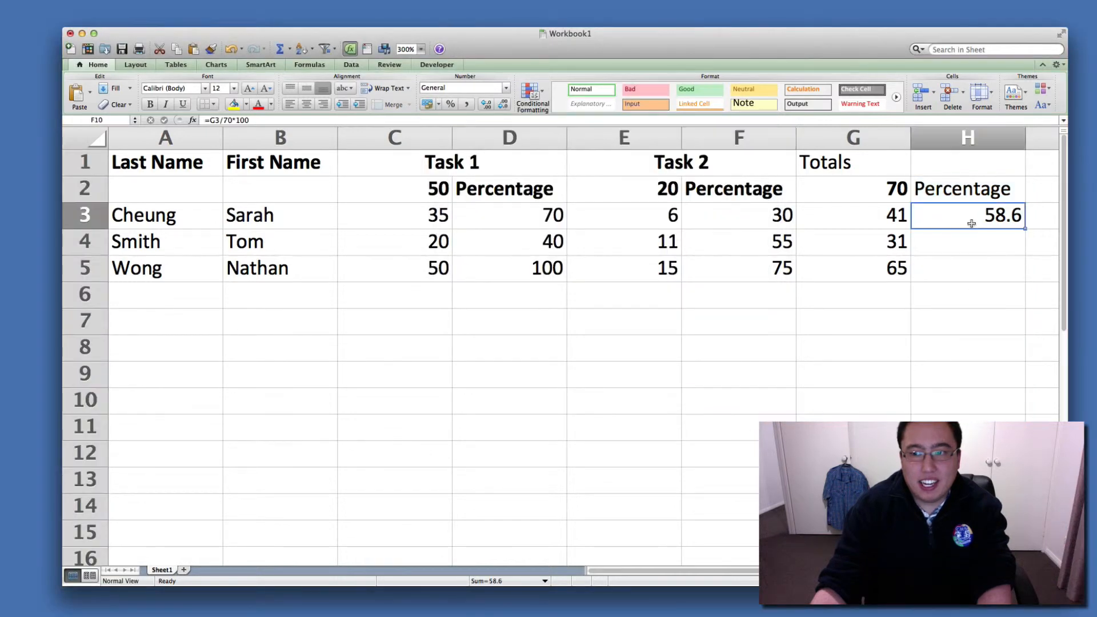
left_click_drag(1029, 233, 1025, 278)
left_click(997, 368)
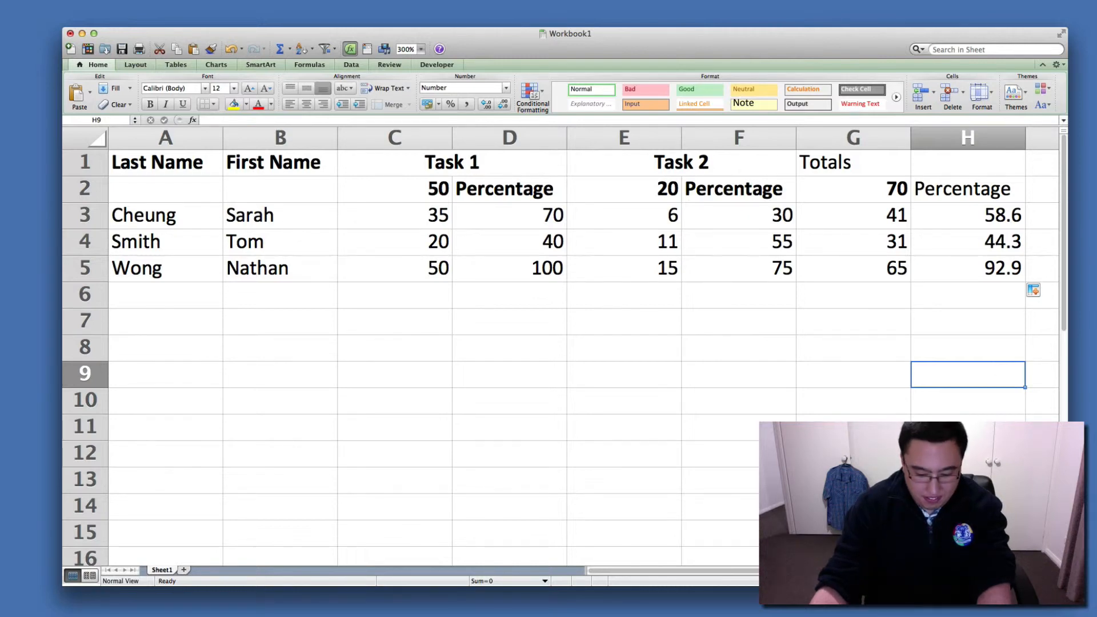
Select I3 beside the overall percentages and set the sheet zoom to 200%.
scroll(560, 343, "right", 1)
scroll(560, 343, "left", 1)
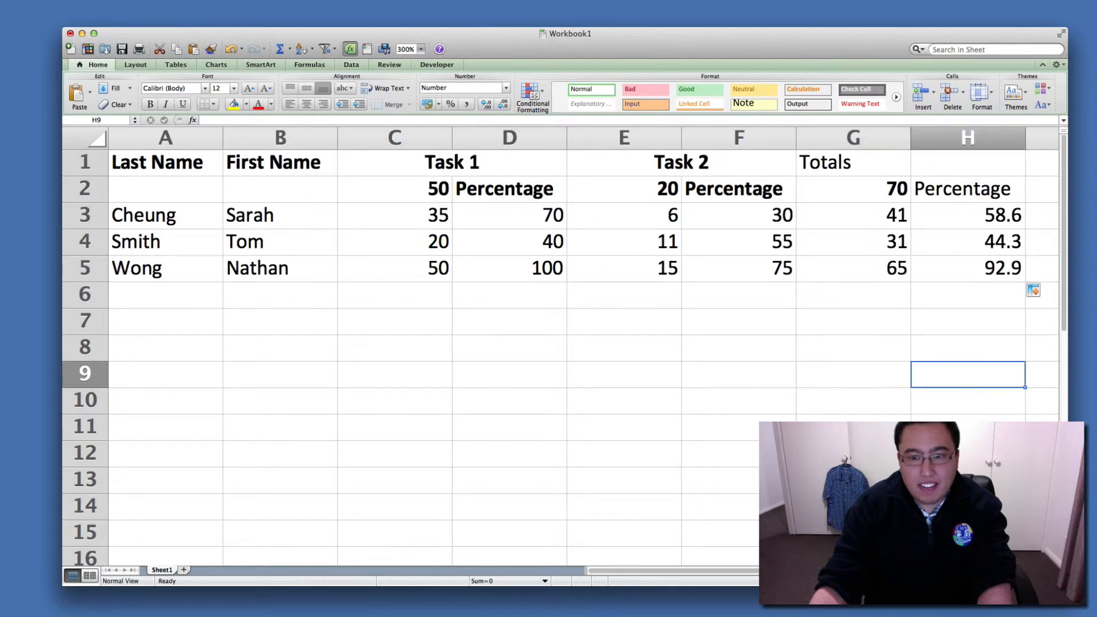
scroll(850, 198, "right", 2)
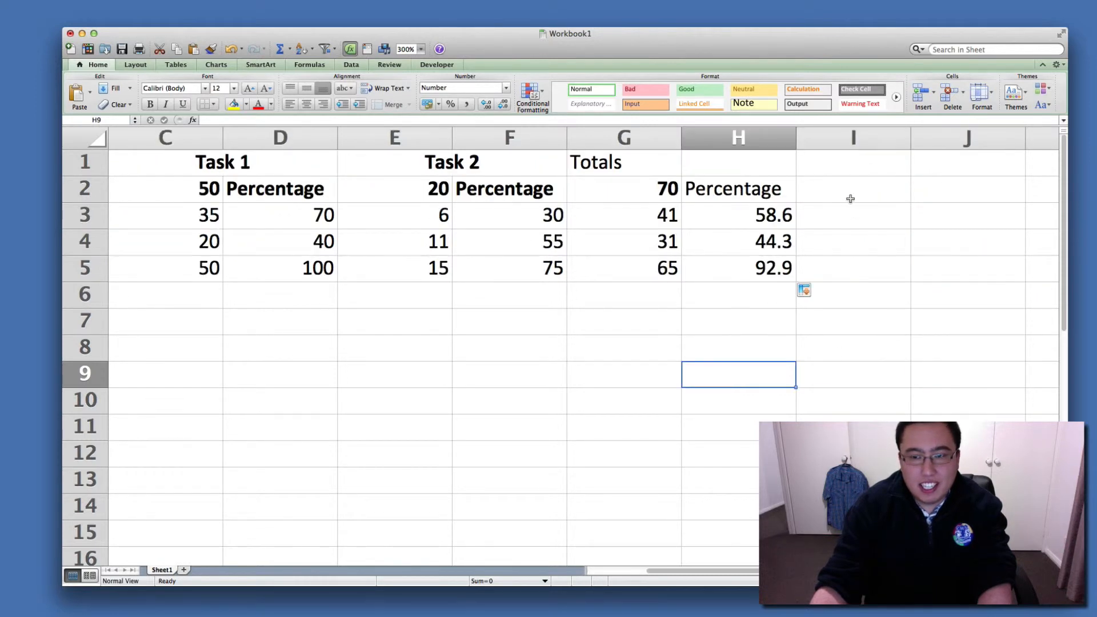
left_click(850, 198)
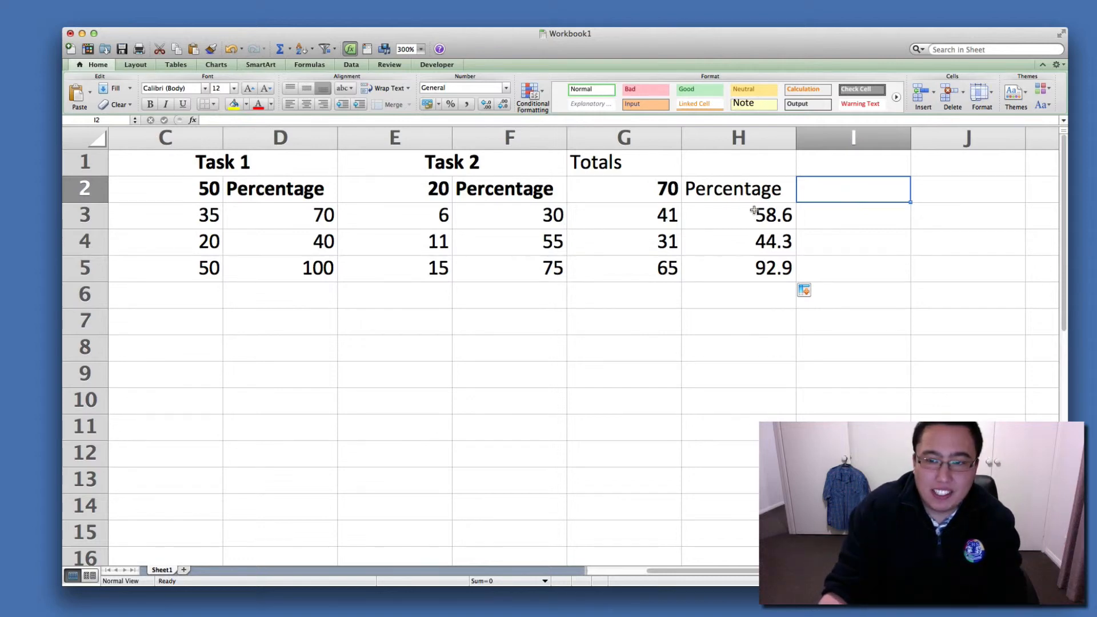
left_click(647, 200)
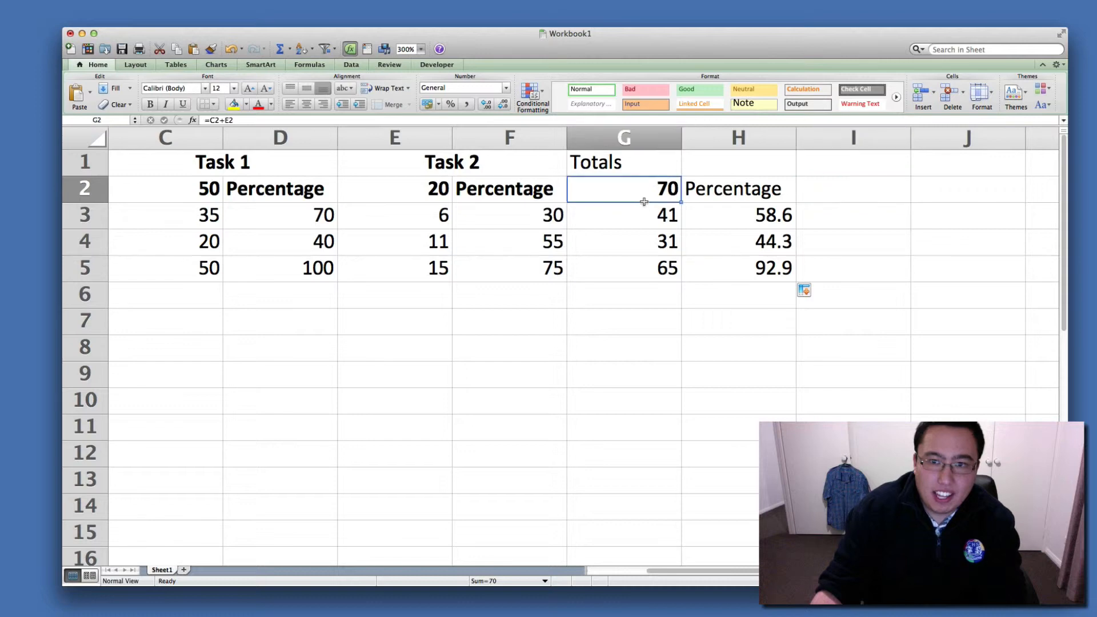
left_click(852, 212)
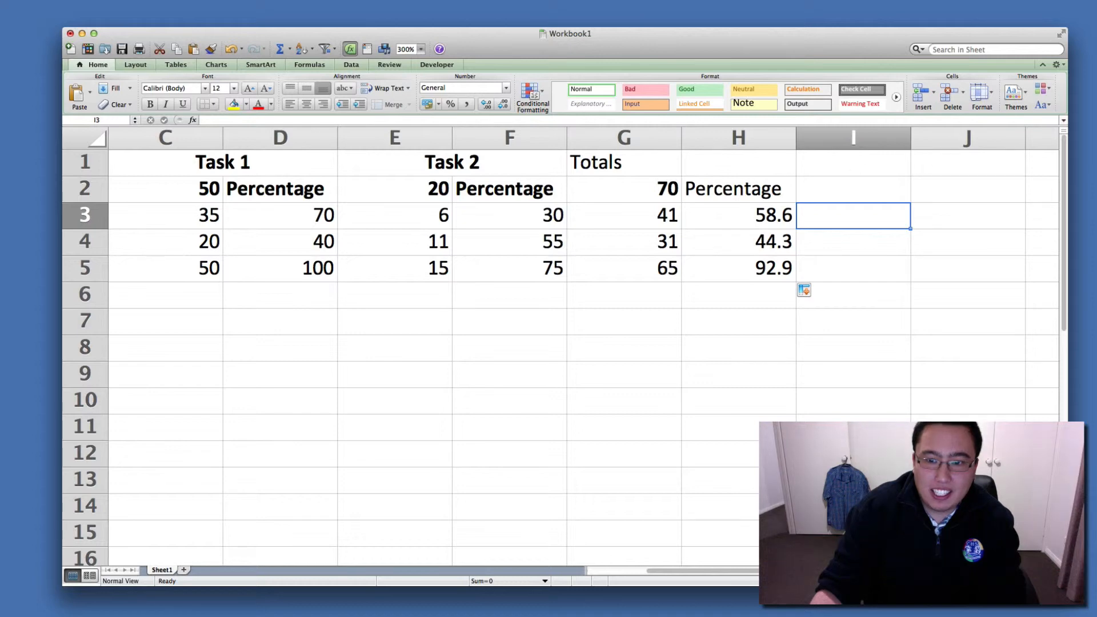
left_click(421, 50)
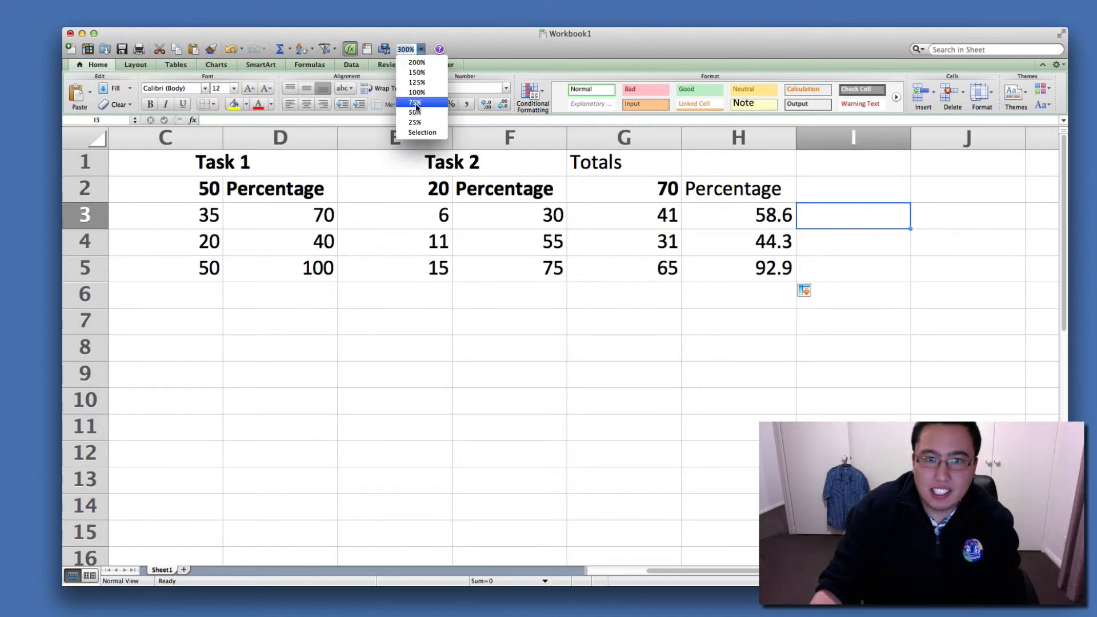
left_click(417, 62)
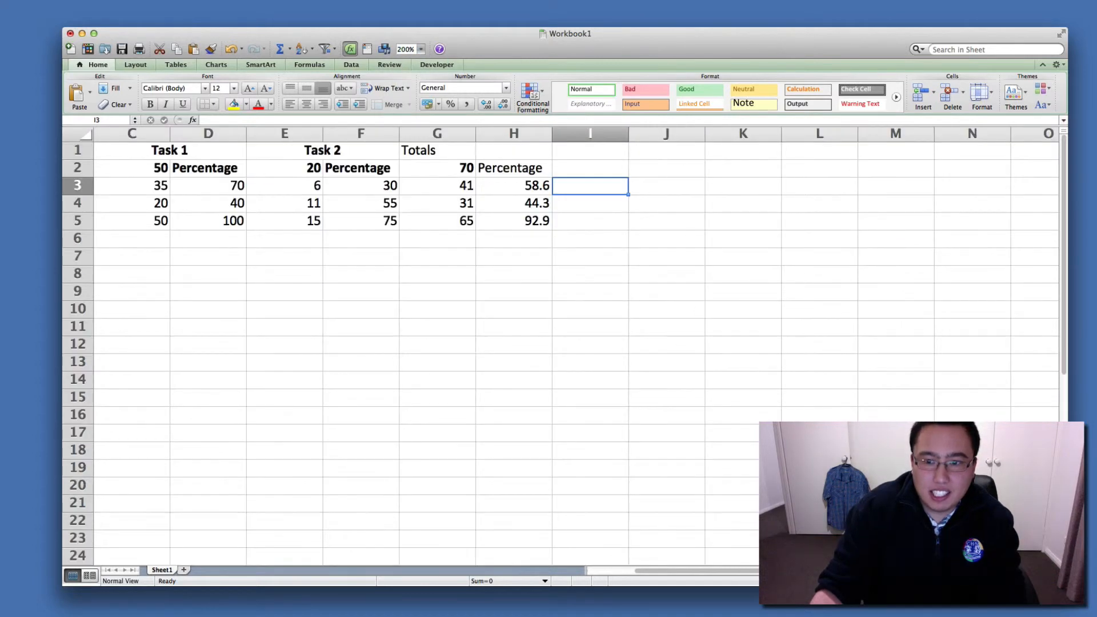
scroll(725, 319, "left", 3)
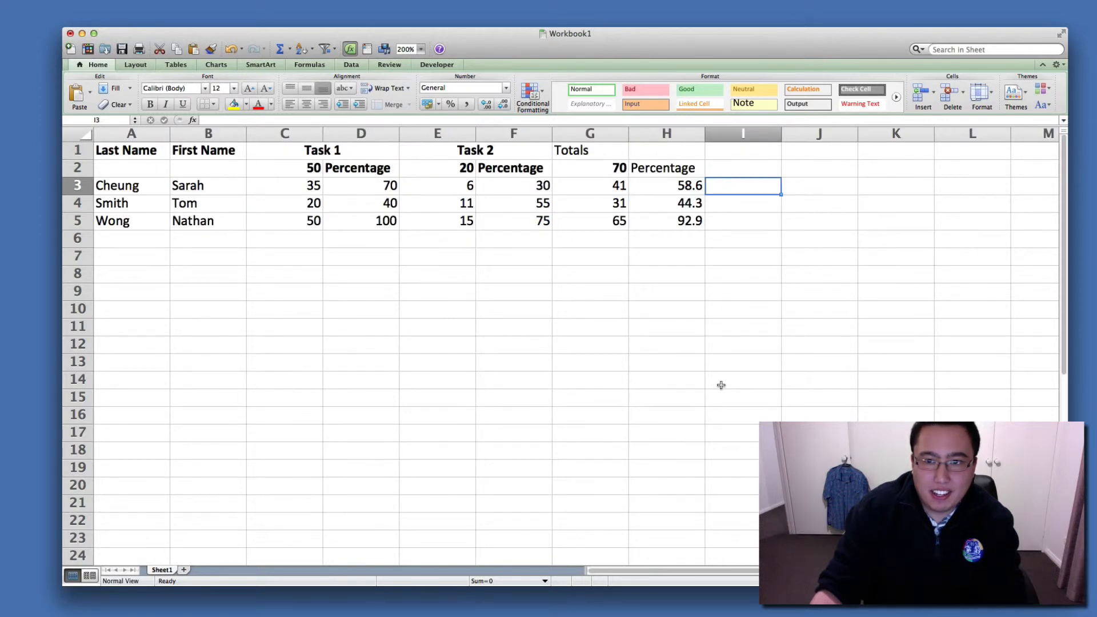
Enter the formula =rank(H3,$h$3:$h$5) in I3 to rank the first student by overall percentage.
type("=")
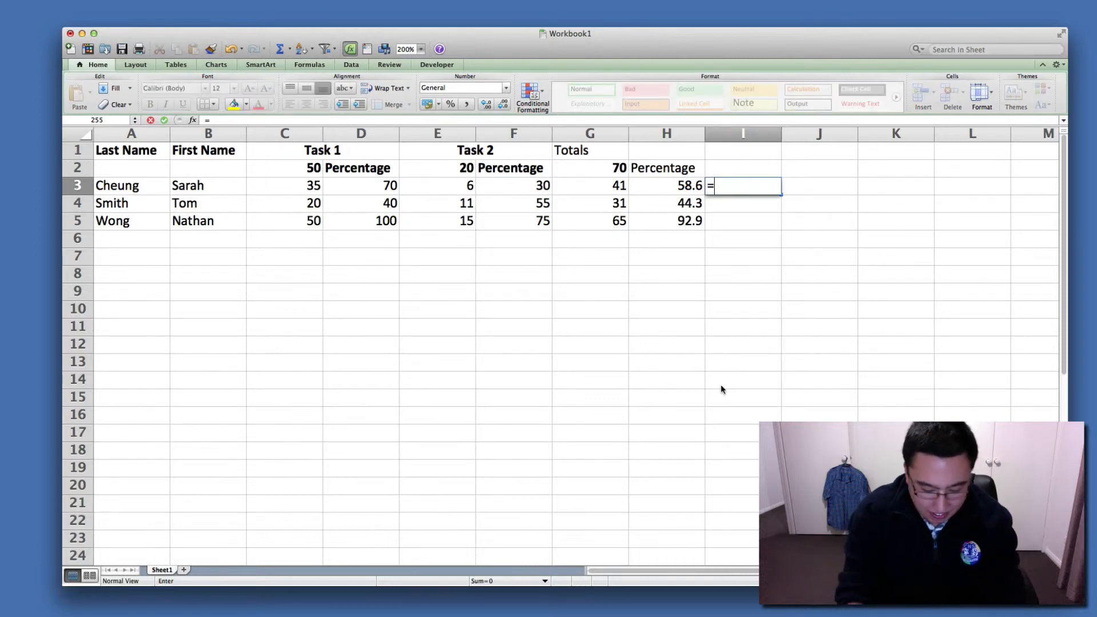
type("rank(")
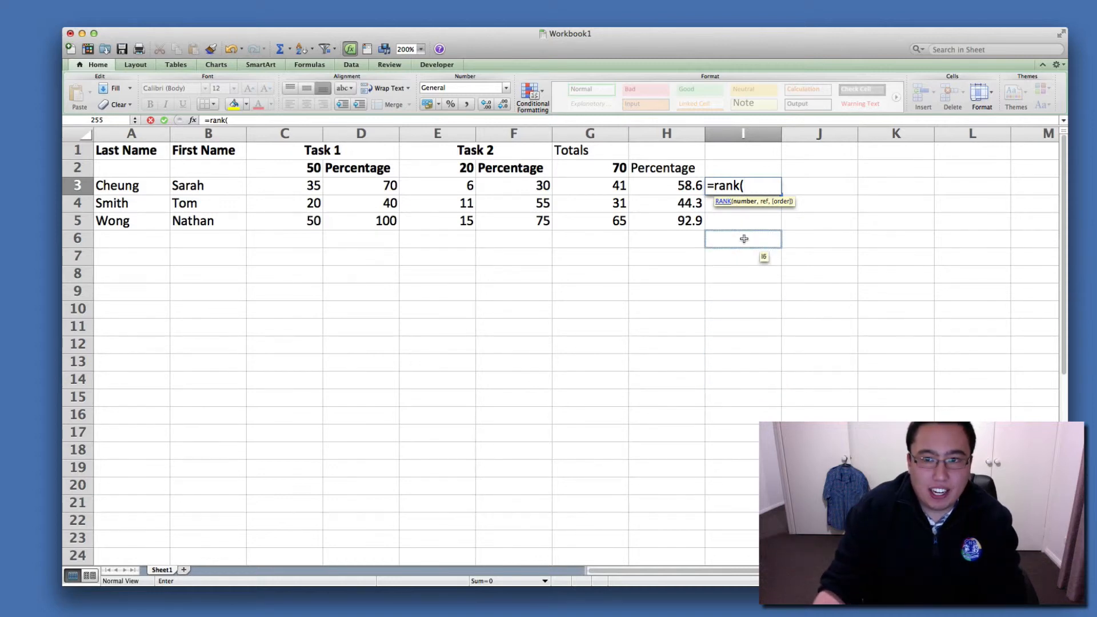
left_click(686, 190)
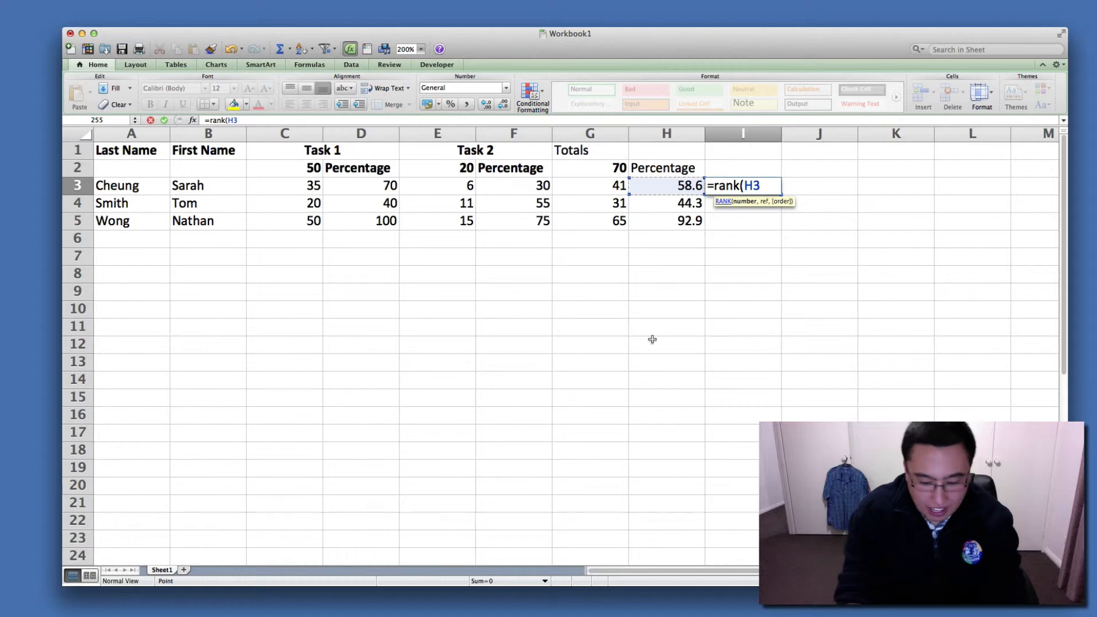
type(",")
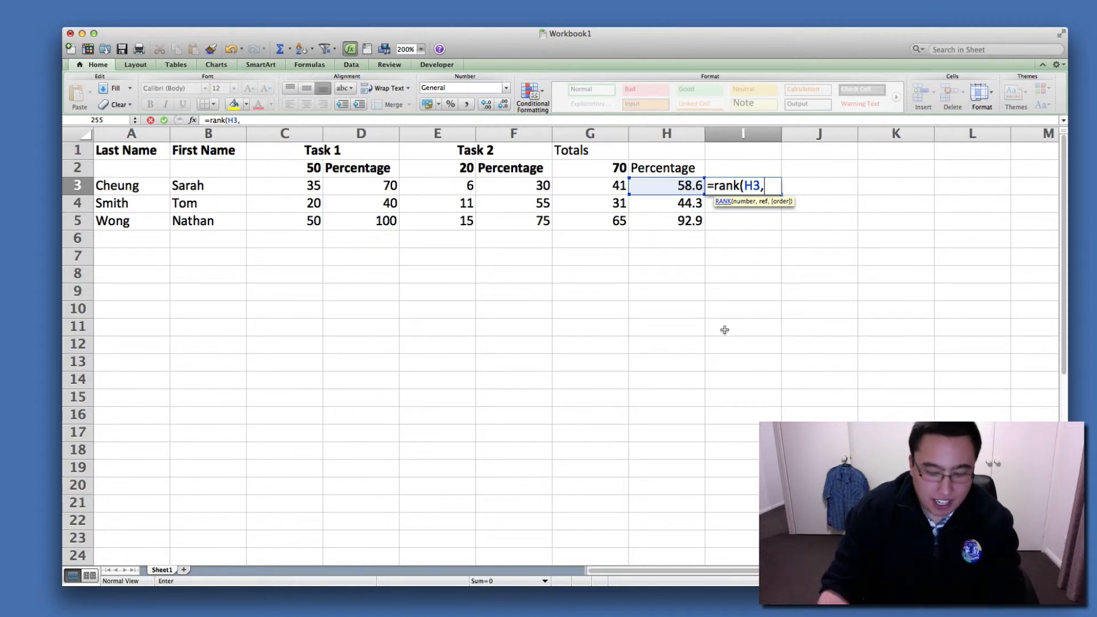
type("$")
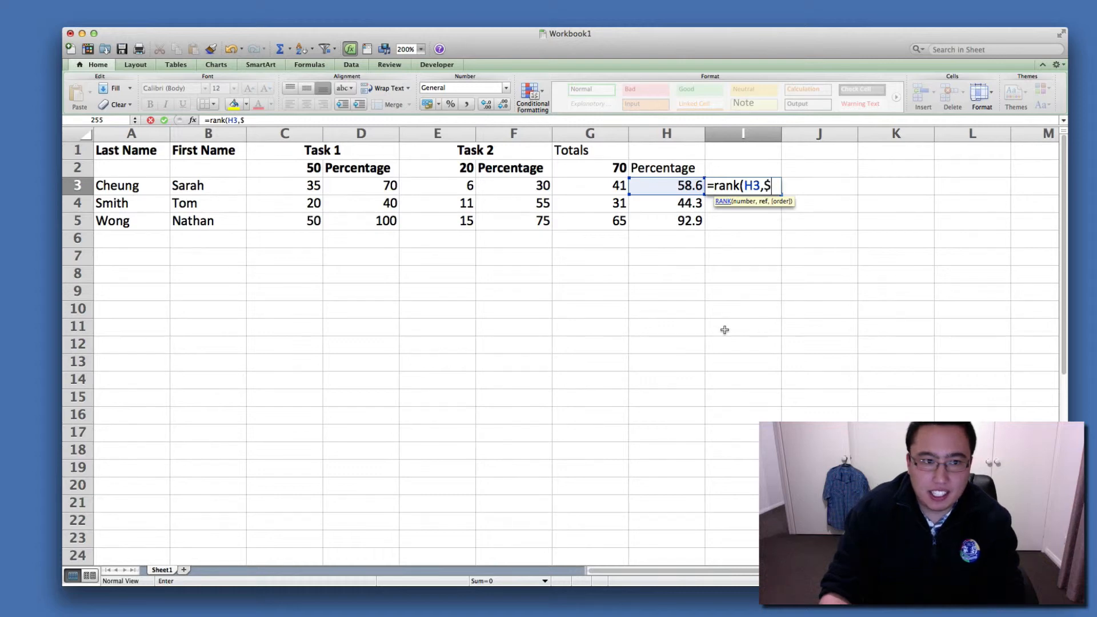
type("h")
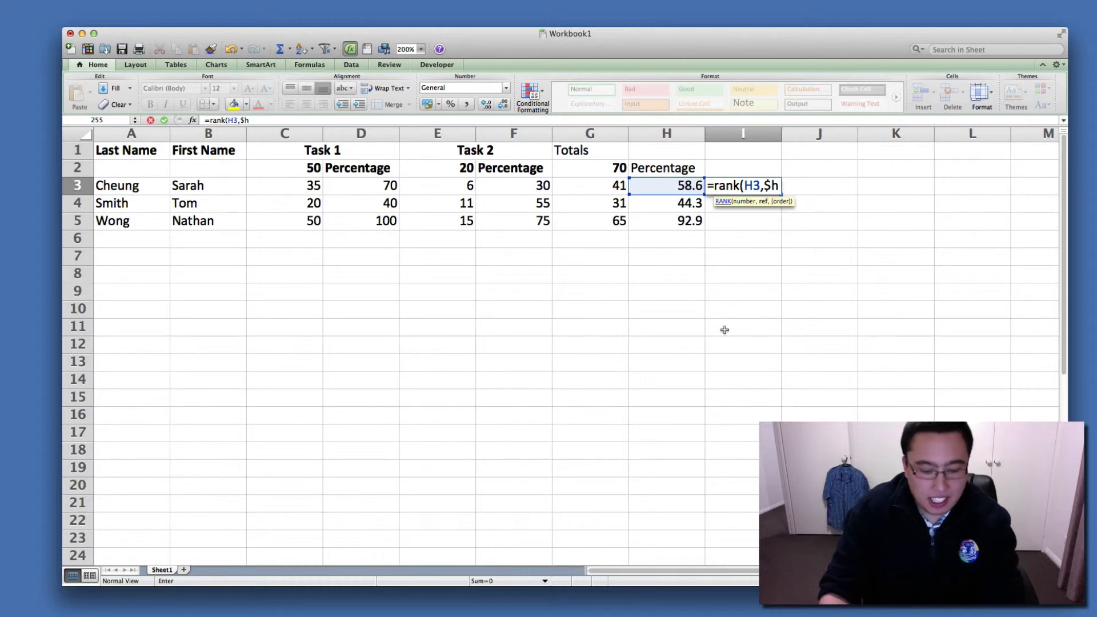
type("$")
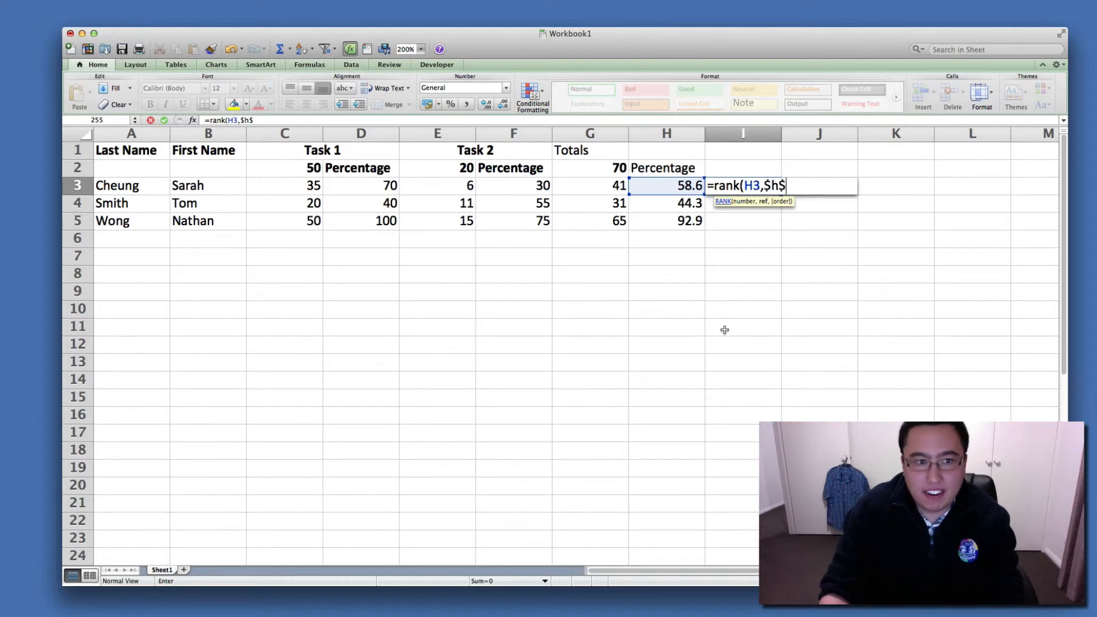
type("3")
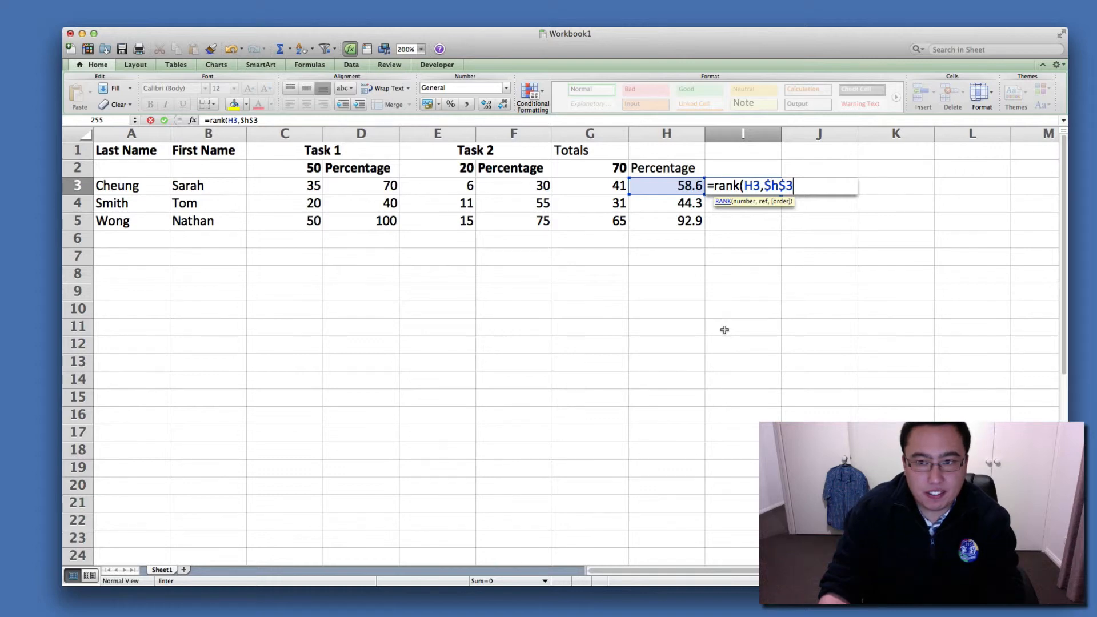
type(":")
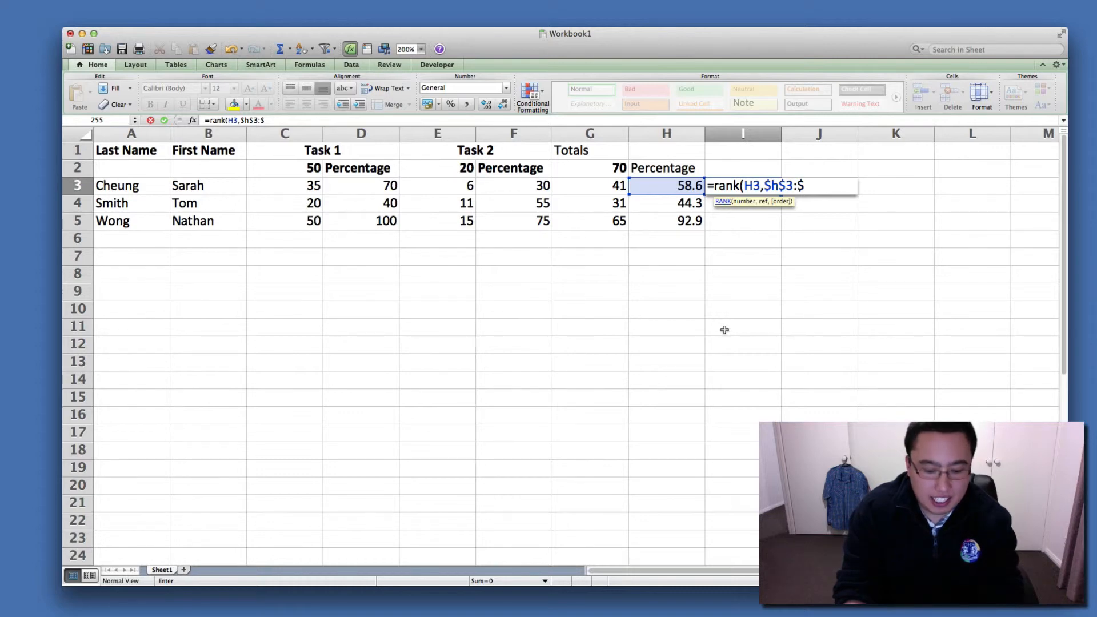
type("$h$5")
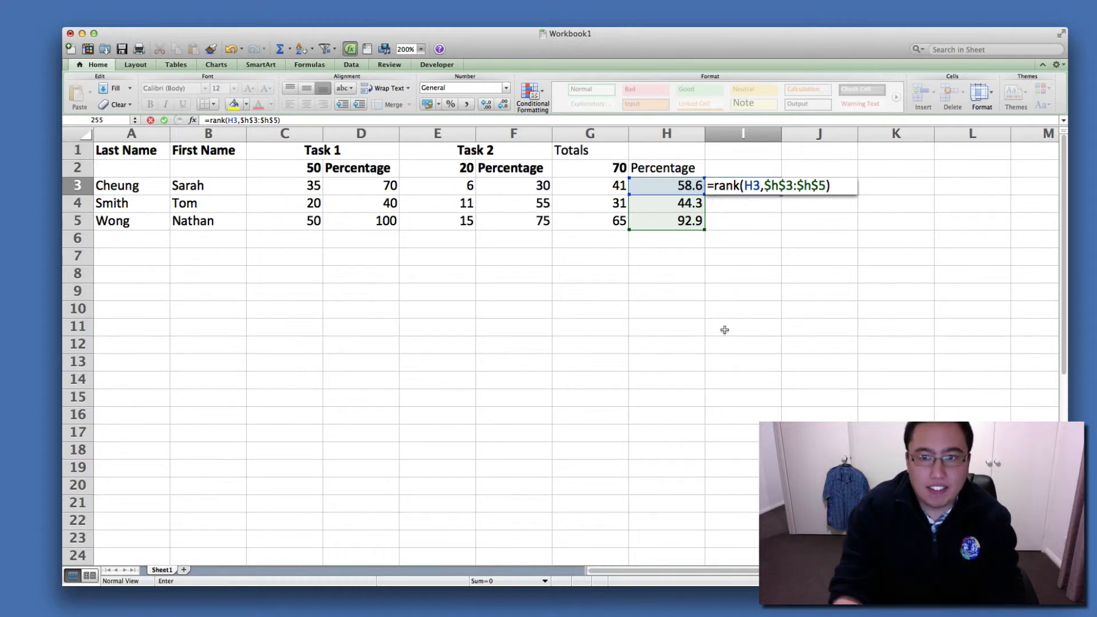
key("Return")
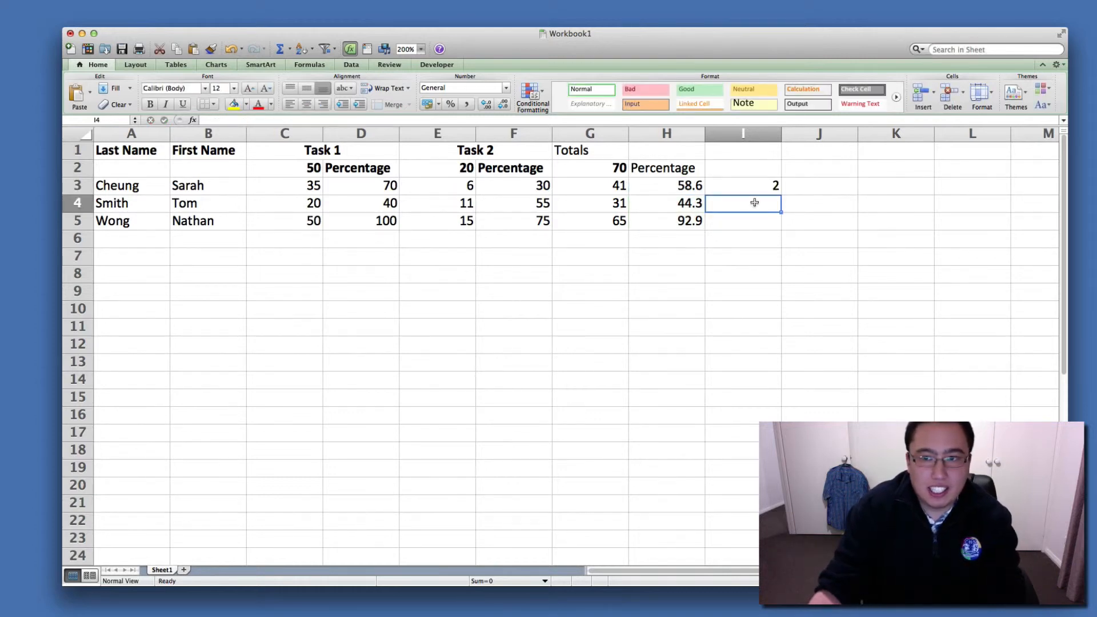
Fill the rank formula from I3 down through I5 and check the filled cells.
left_click(766, 187)
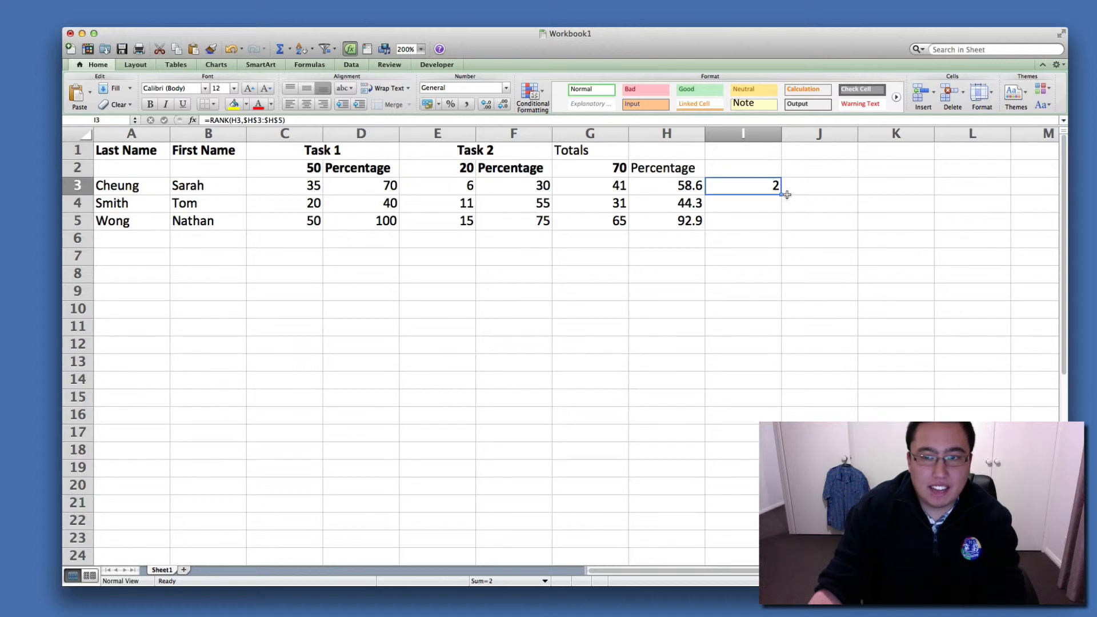
left_click_drag(780, 195, 782, 229)
left_click(748, 278)
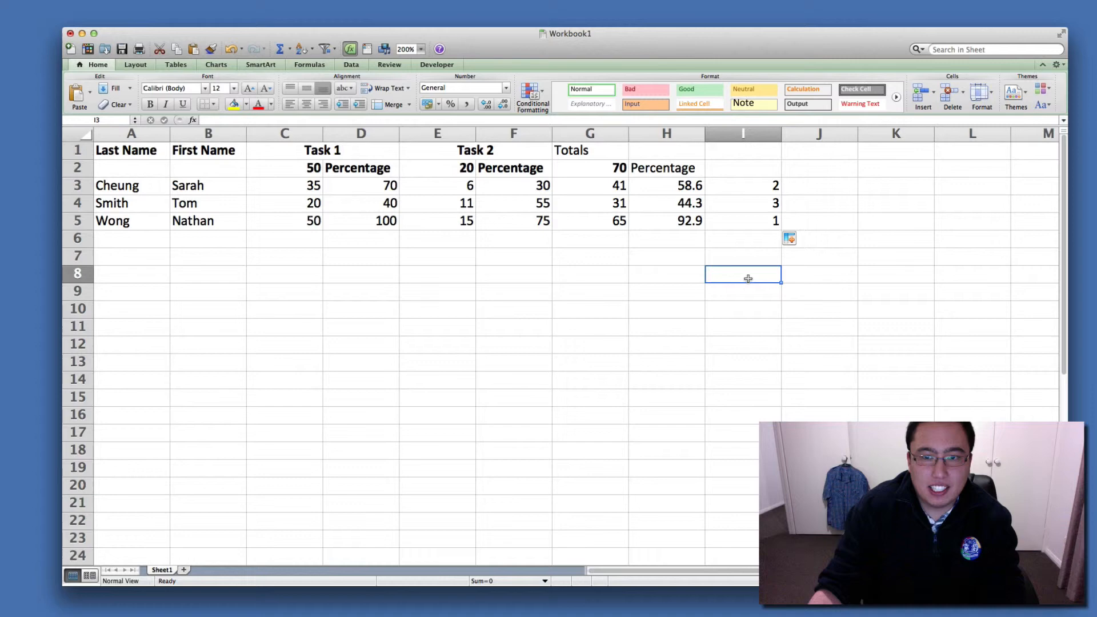
left_click(758, 207)
left_click(761, 220)
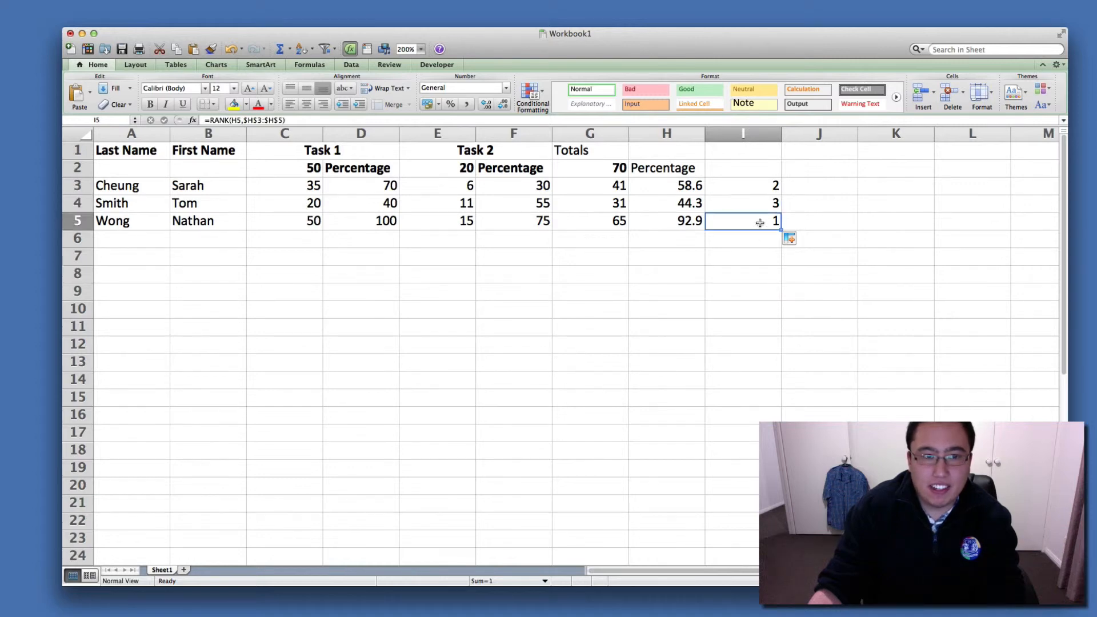
Add the header Rank in I2 and make the Percentage header in H2 bold.
left_click(745, 168)
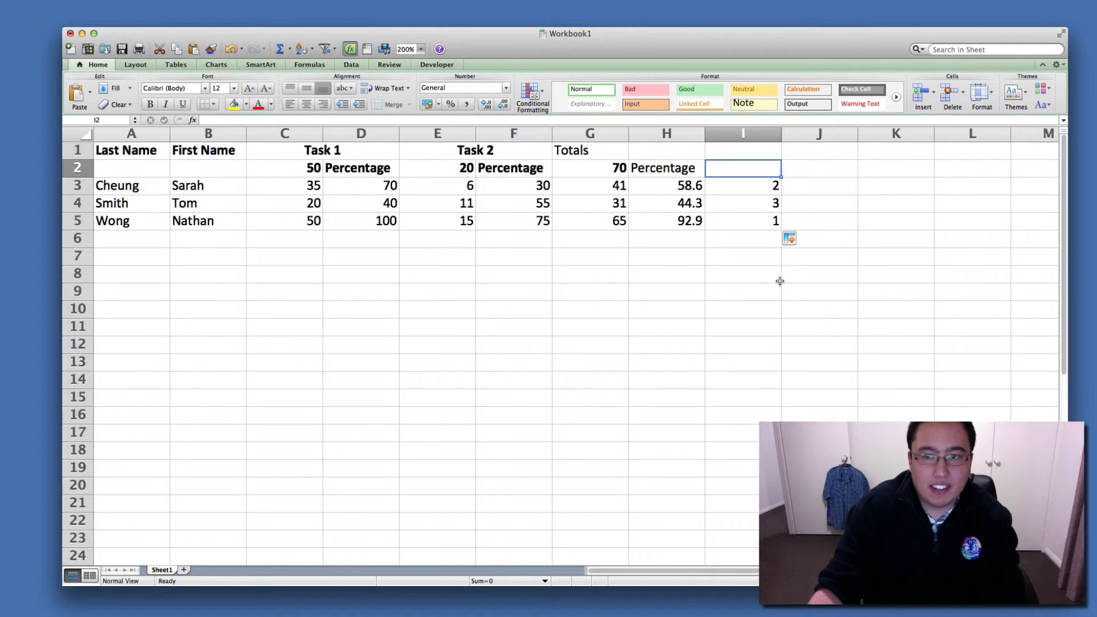
type("Rank")
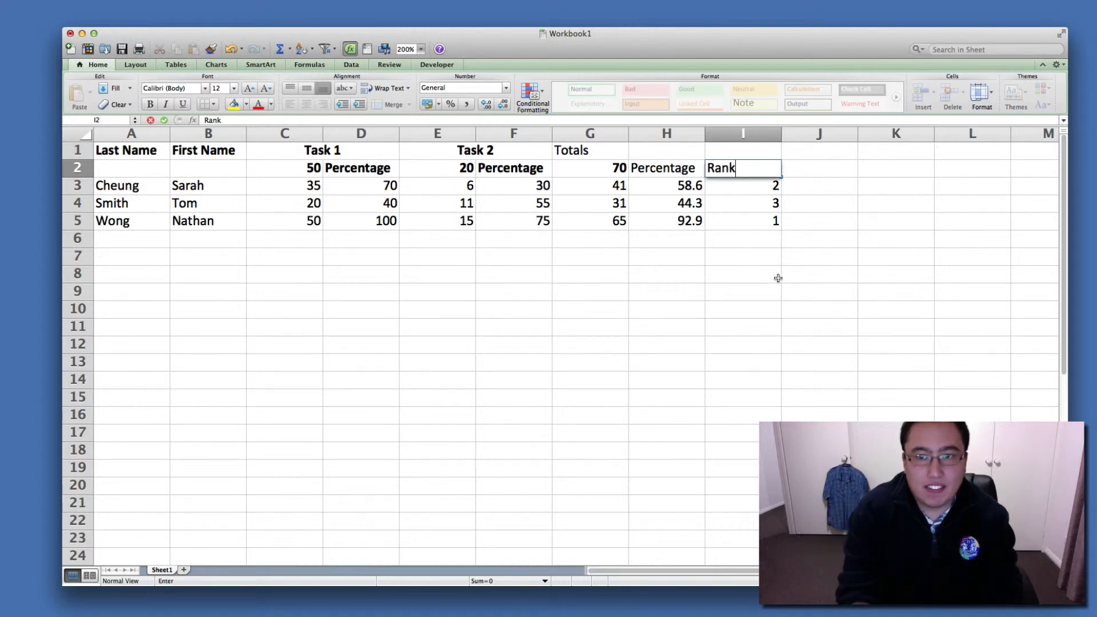
key("Return")
left_click(667, 165)
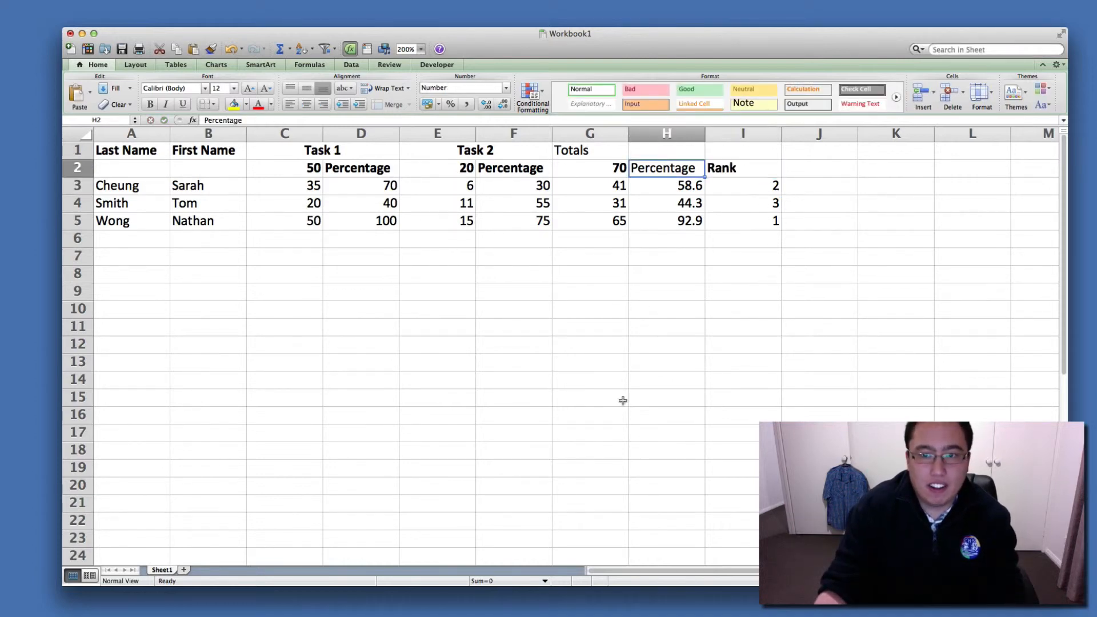
left_click(609, 503)
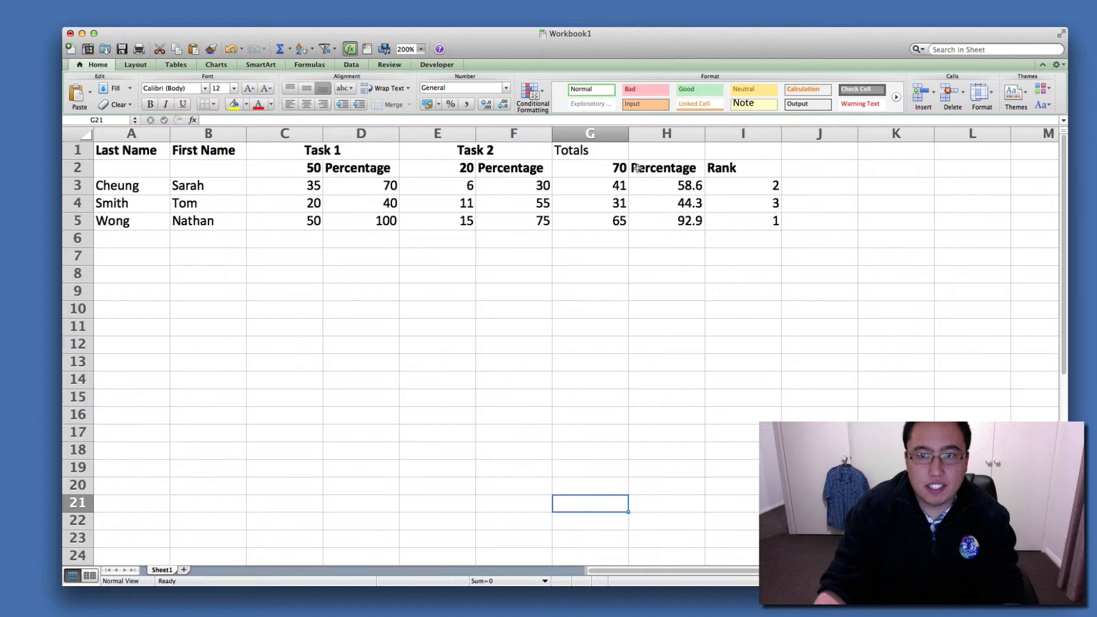
Merge G1:I1 so the Totals heading is centred over its three columns, and make it bold.
left_click_drag(588, 152, 743, 151)
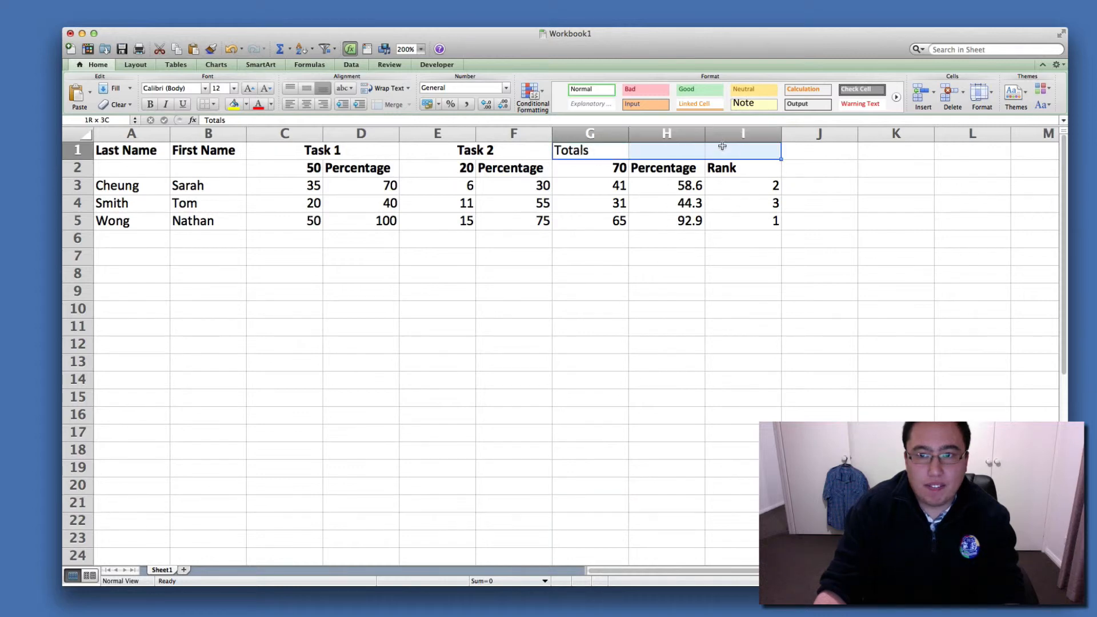
left_click(394, 105)
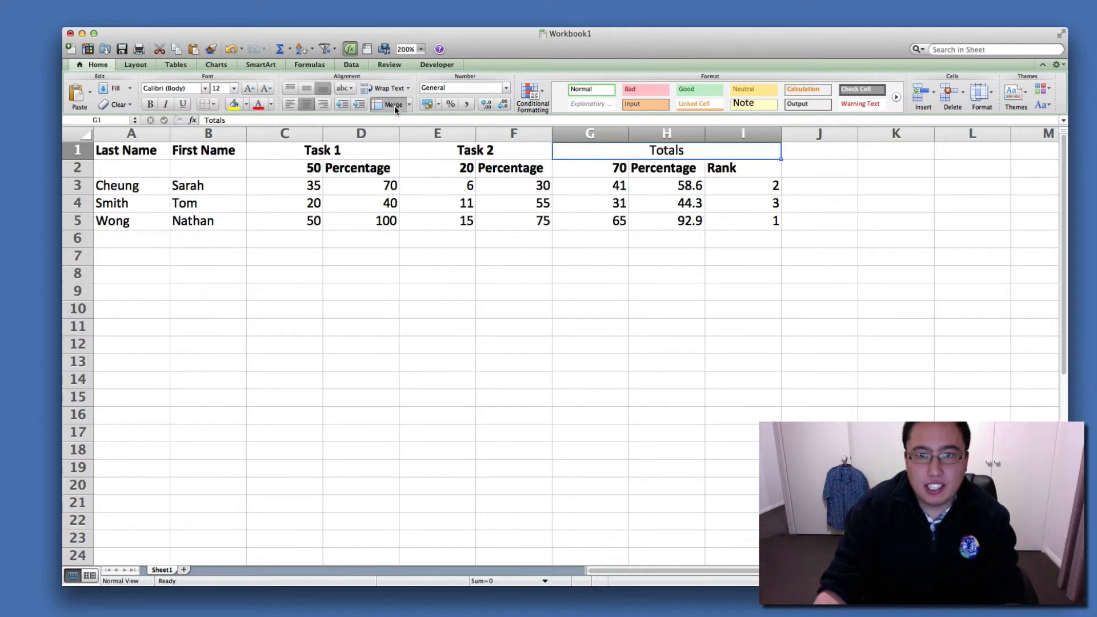
key("super+b")
left_click(499, 342)
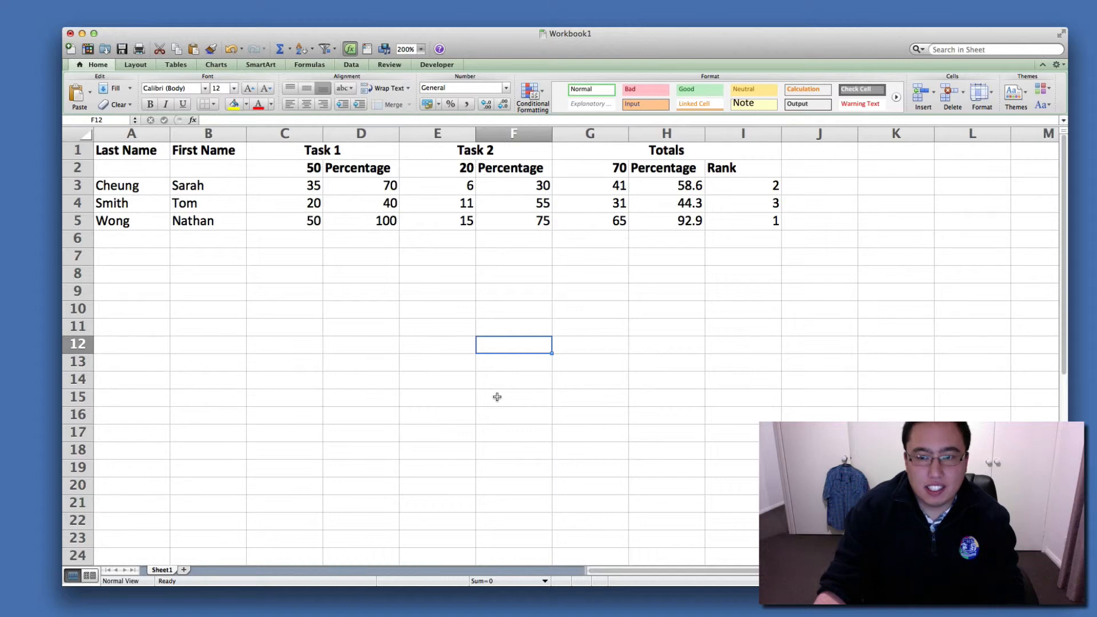
left_click(396, 287)
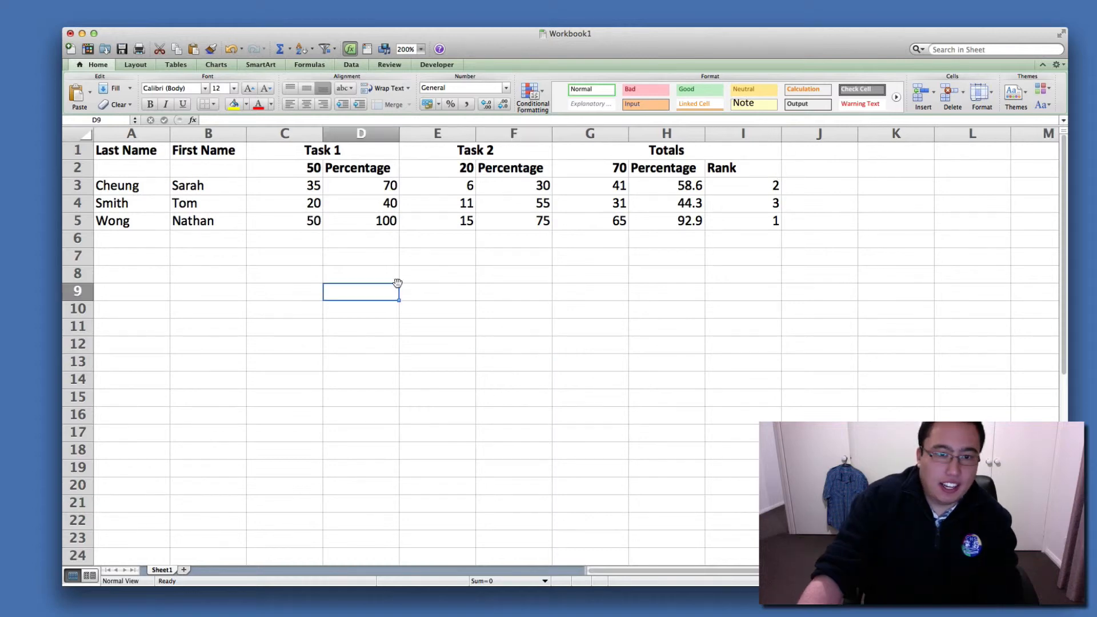
left_click(278, 251)
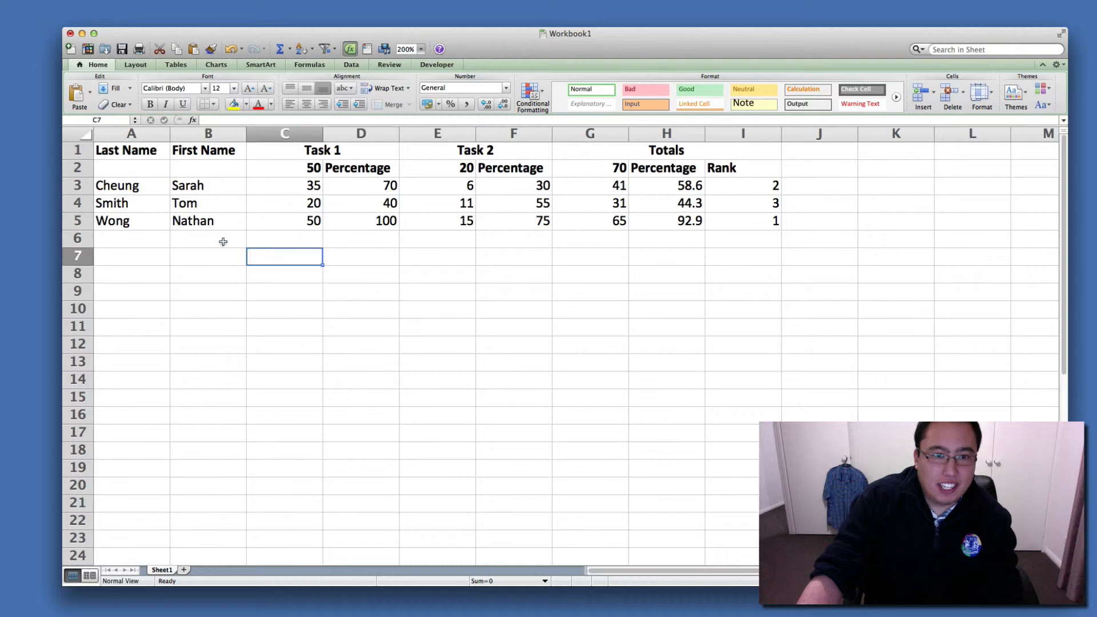
left_click(222, 241)
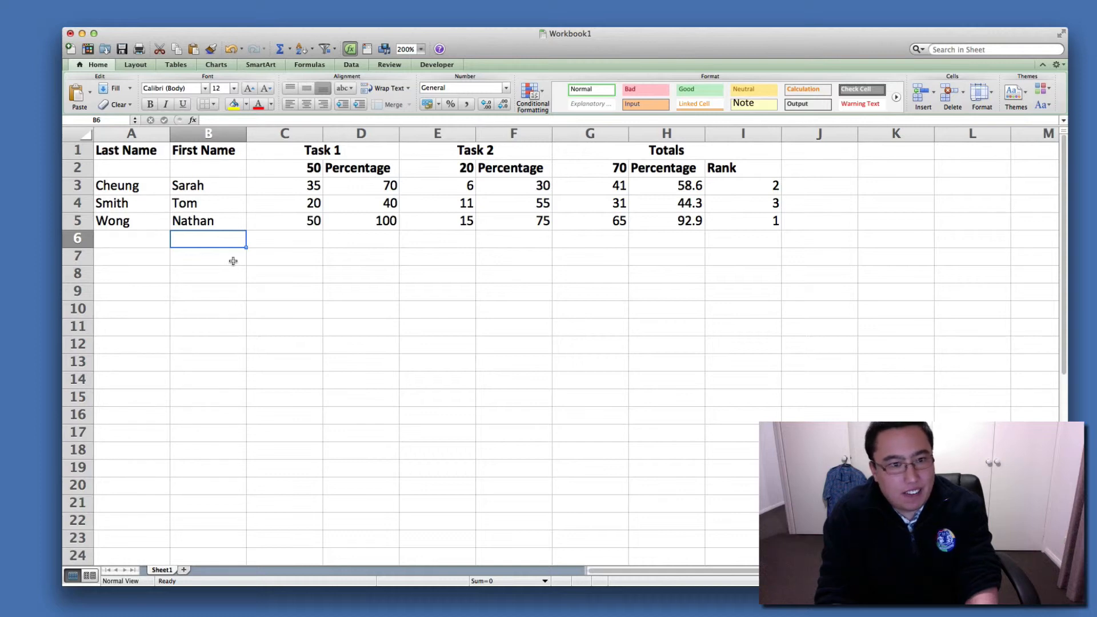
Enter the labels Min, Max and Average in B7, B8 and B9 and make them bold.
left_click(233, 261)
type("Min")
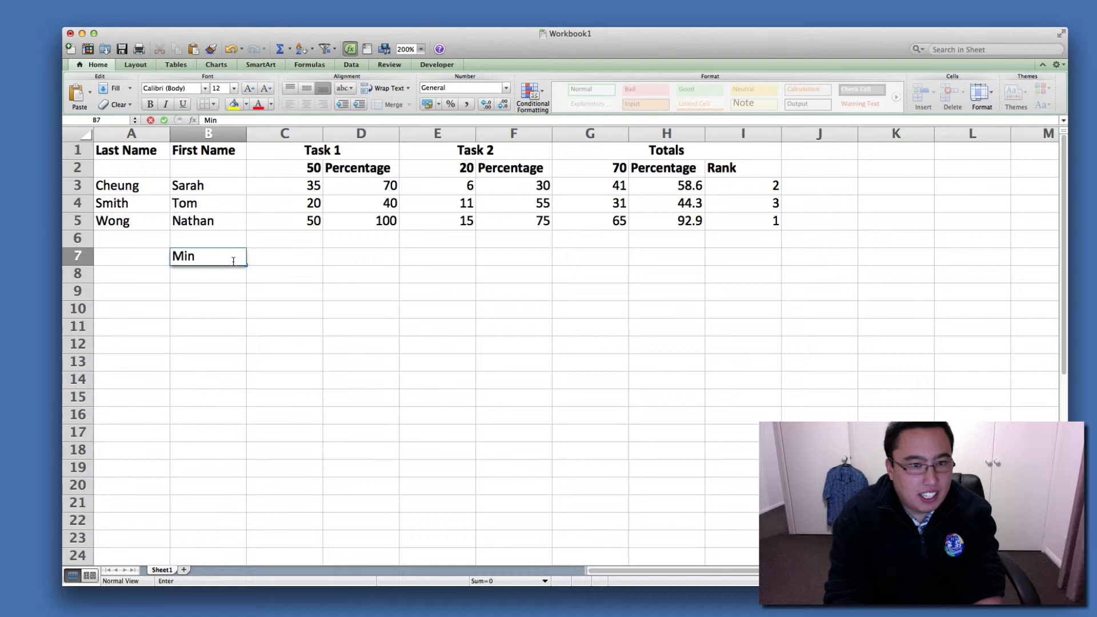
key("Return")
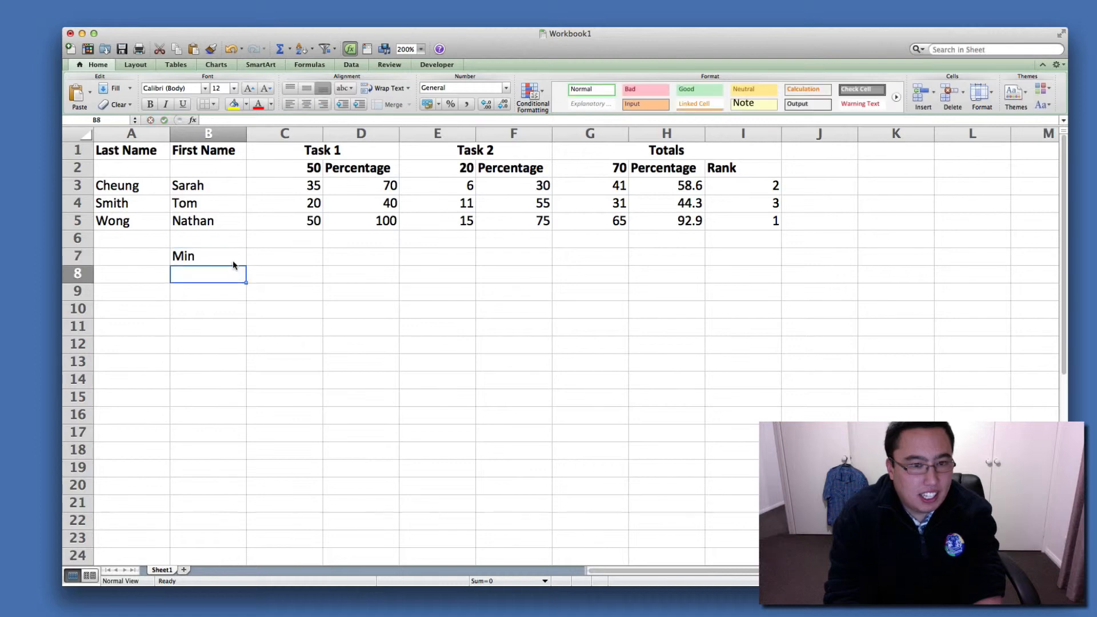
type("Max")
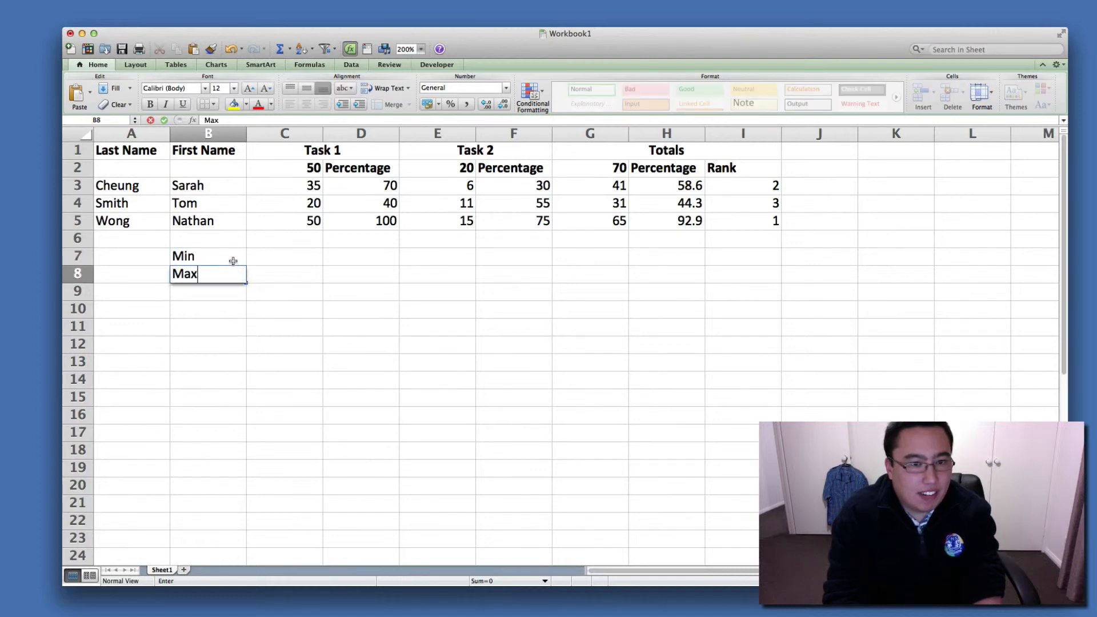
key("Return")
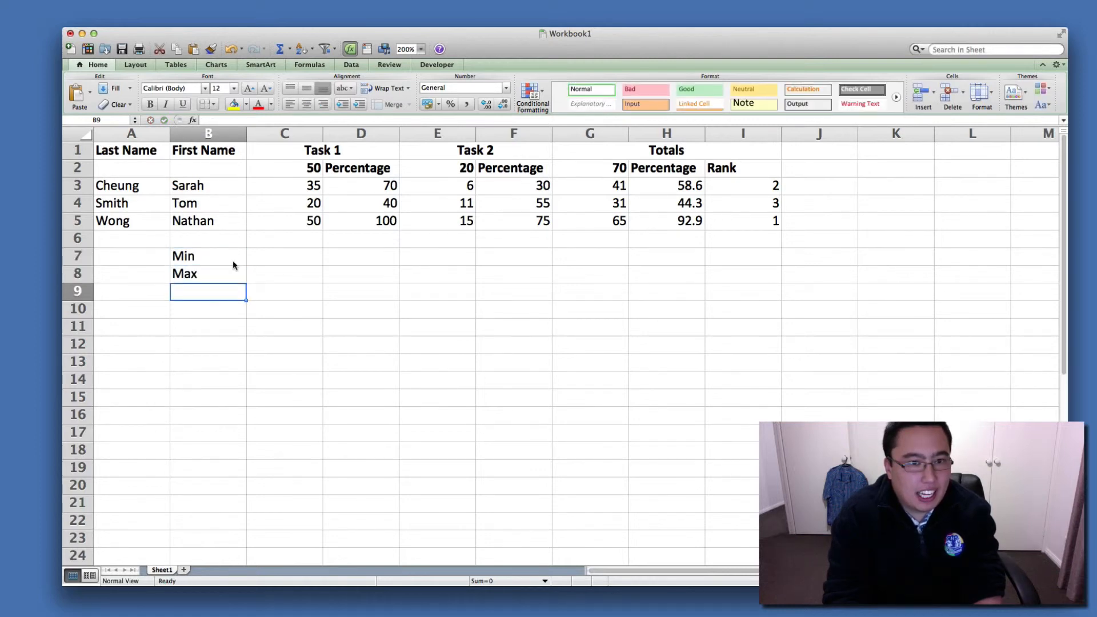
type("Av")
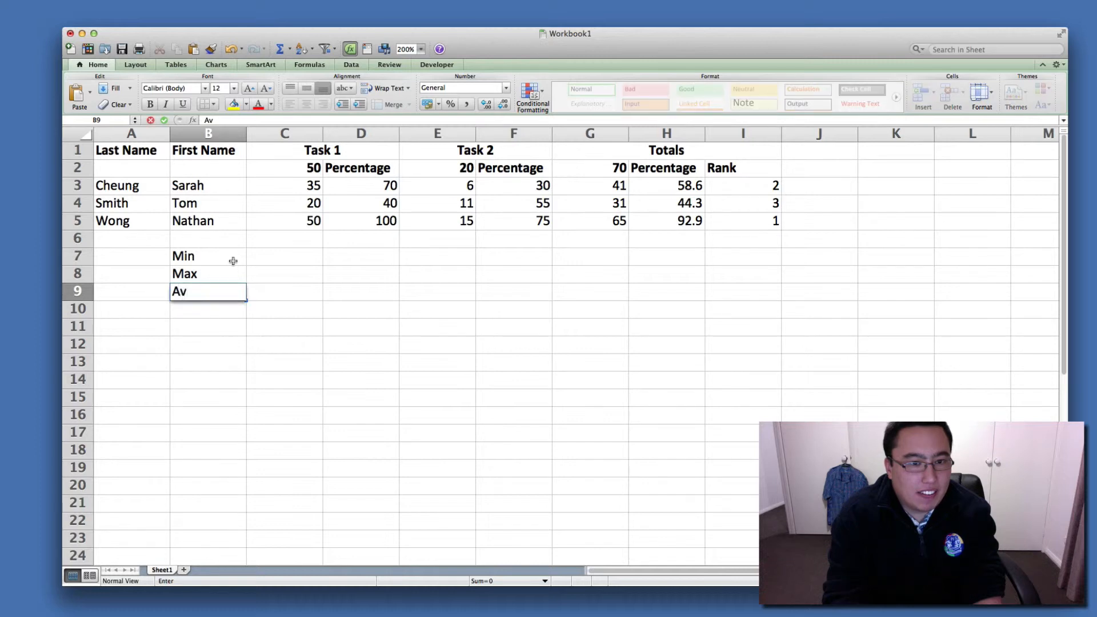
type("erage")
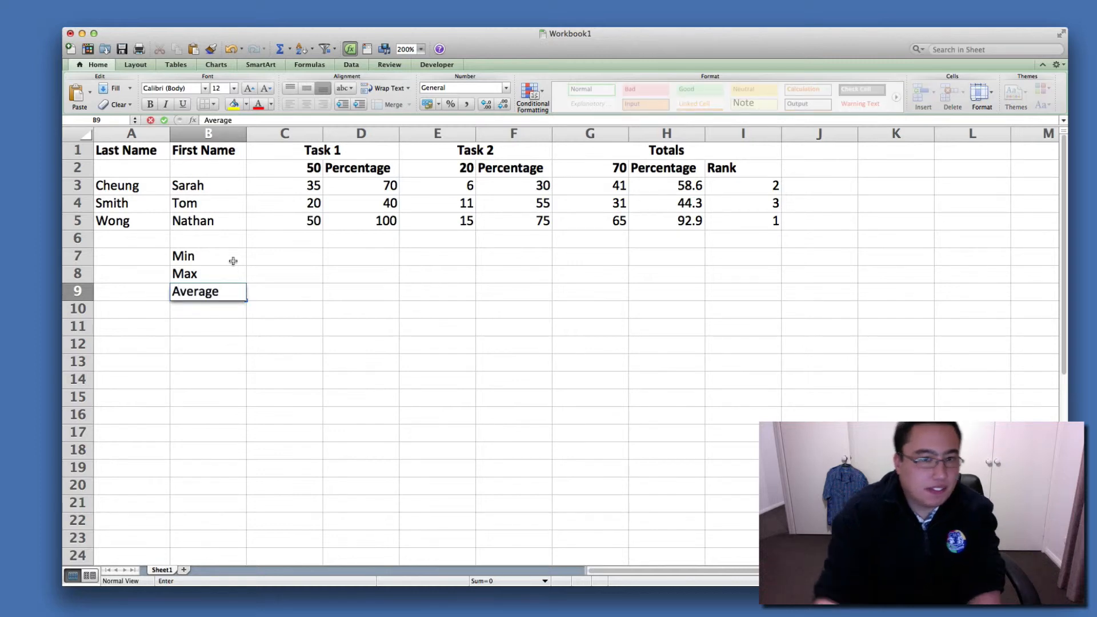
left_click(292, 357)
left_click_drag(213, 258, 210, 294)
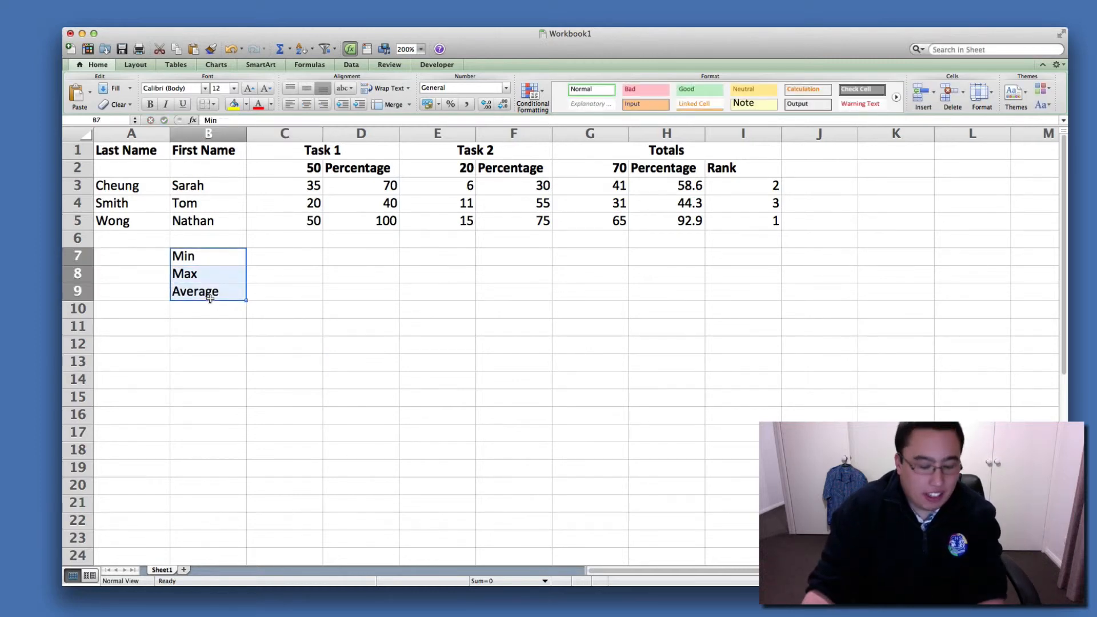
left_click(150, 103)
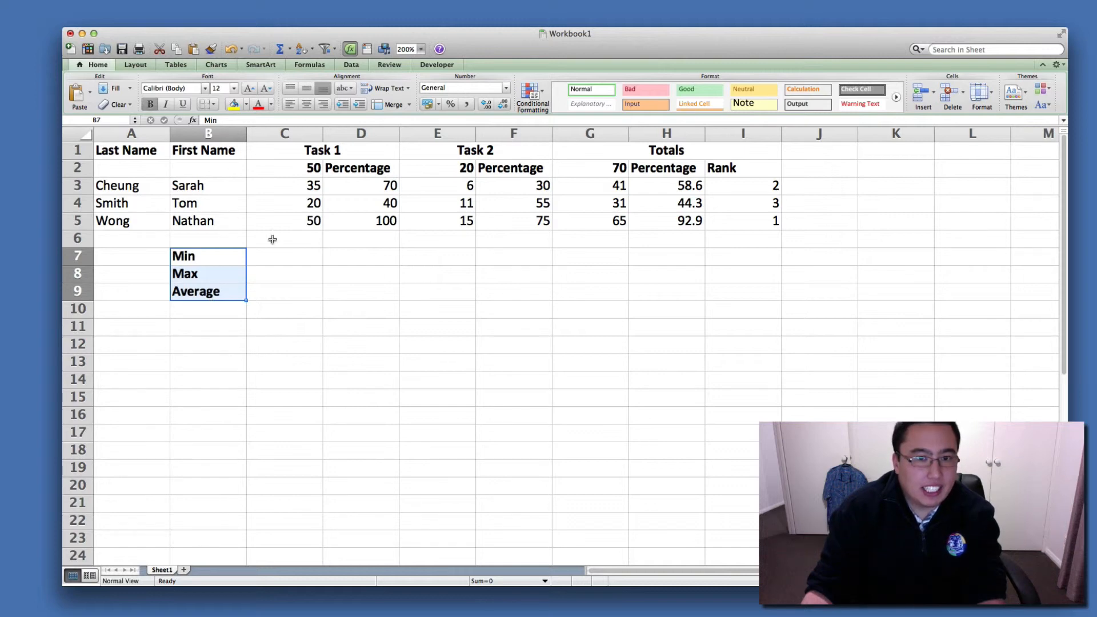
Enter the formula =min(c3:c5) in C7 to get the lowest Task 1 score.
left_click(299, 273)
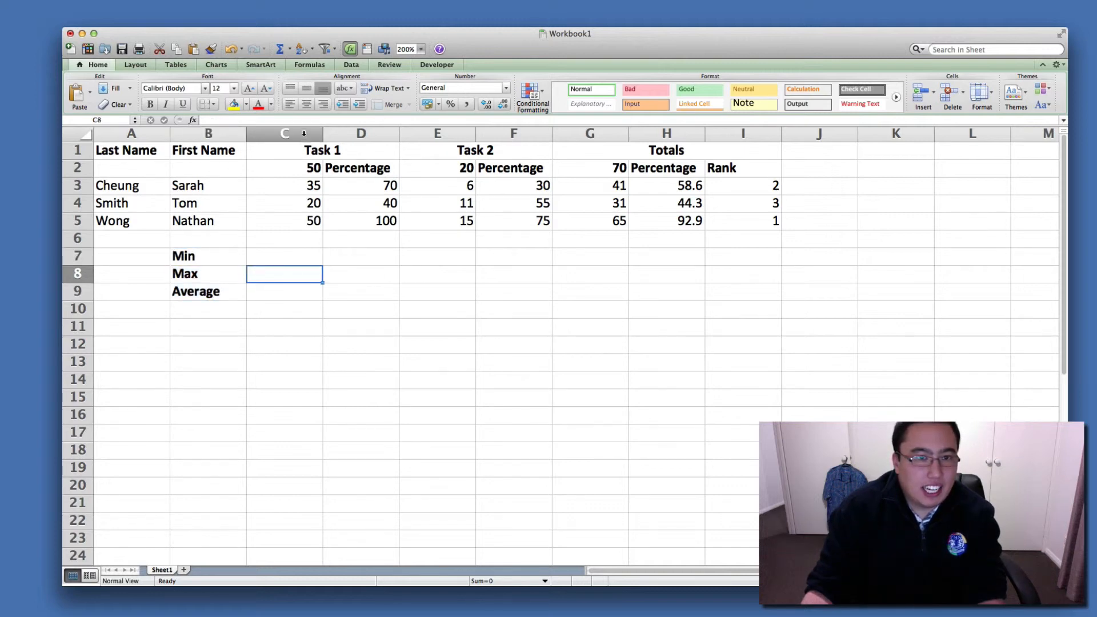
left_click(297, 258)
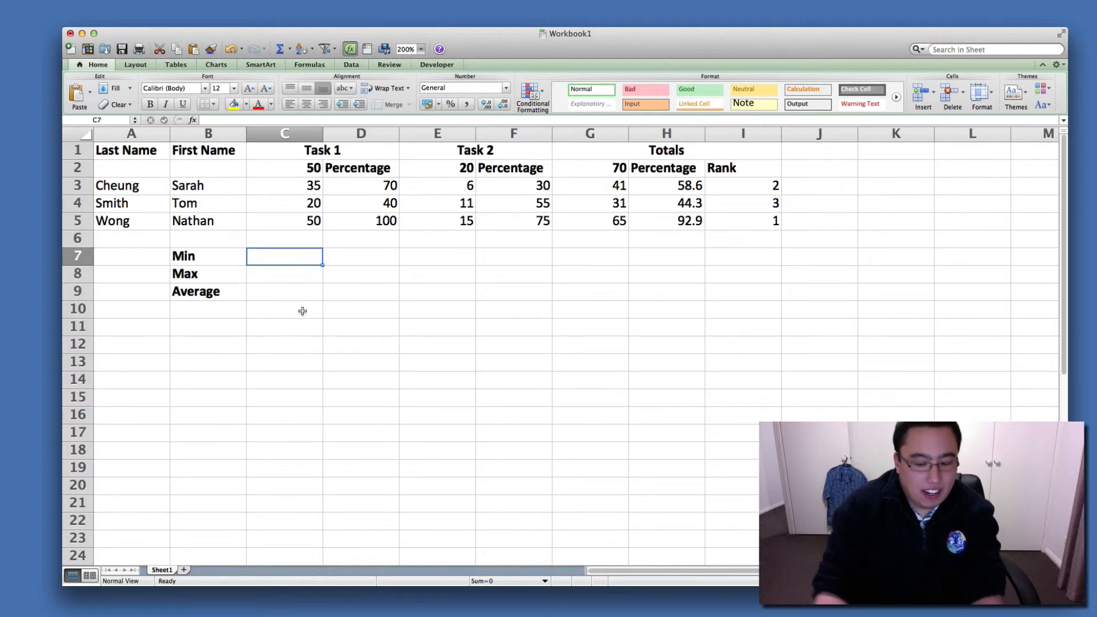
type("=")
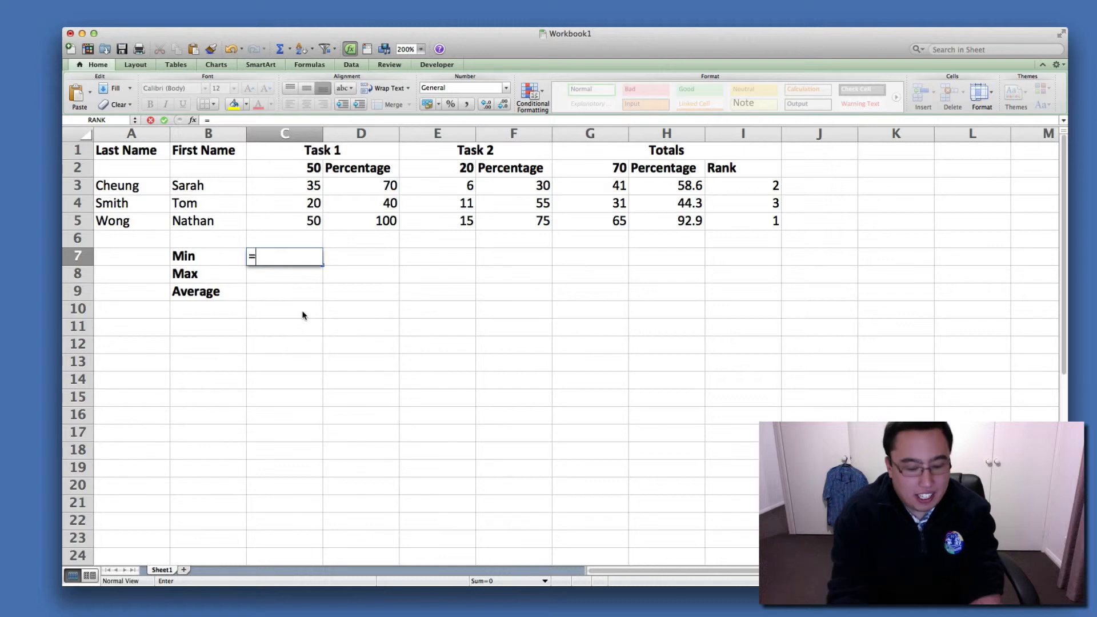
type("min")
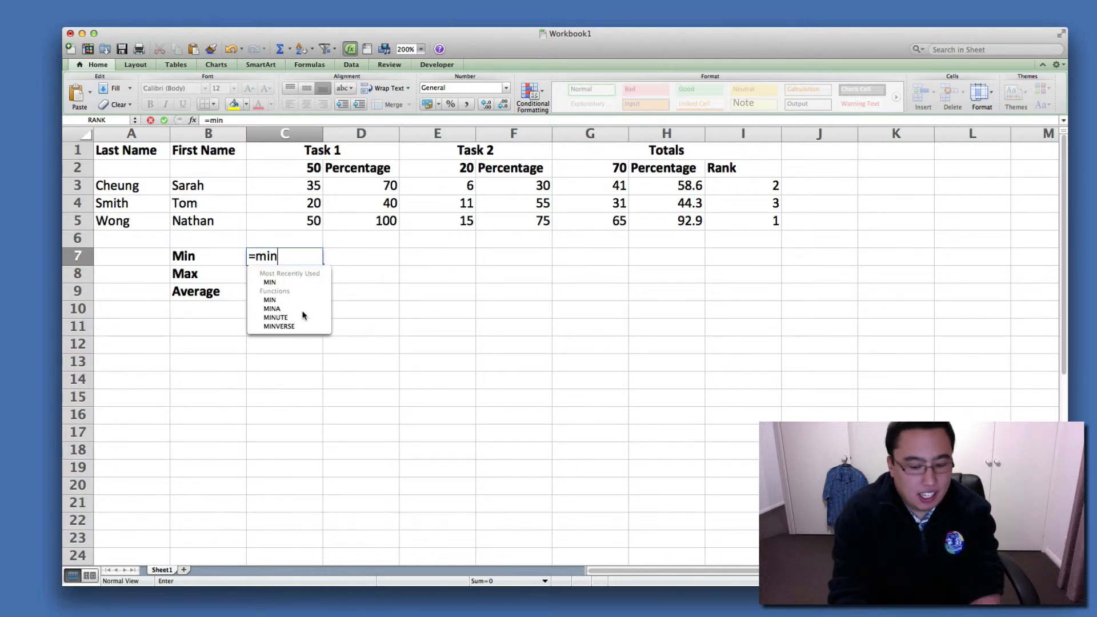
type("(")
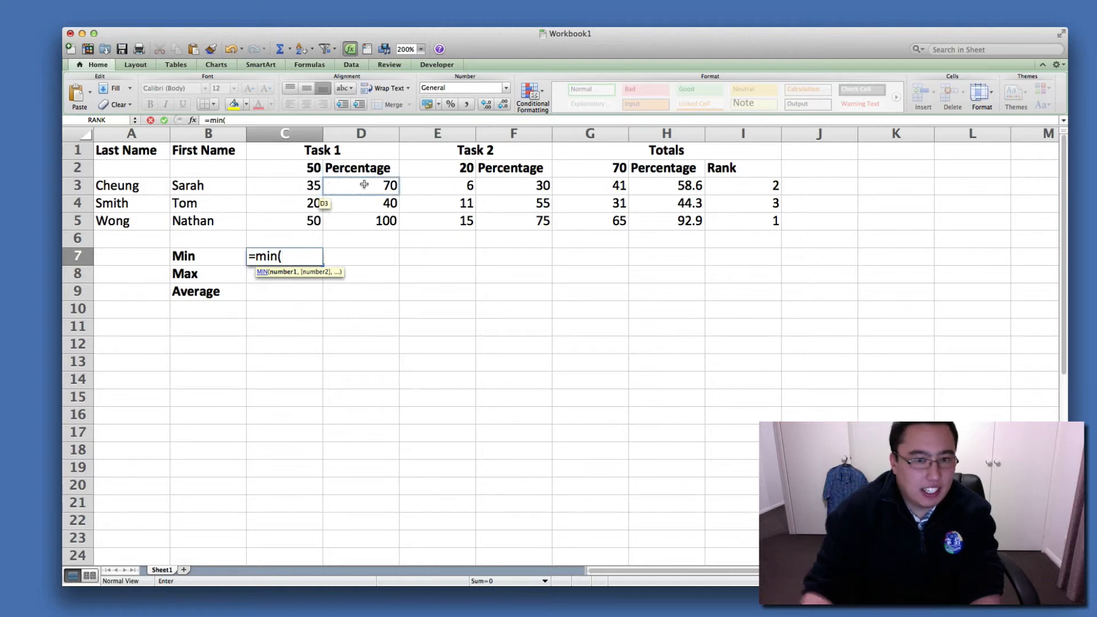
type("c3:")
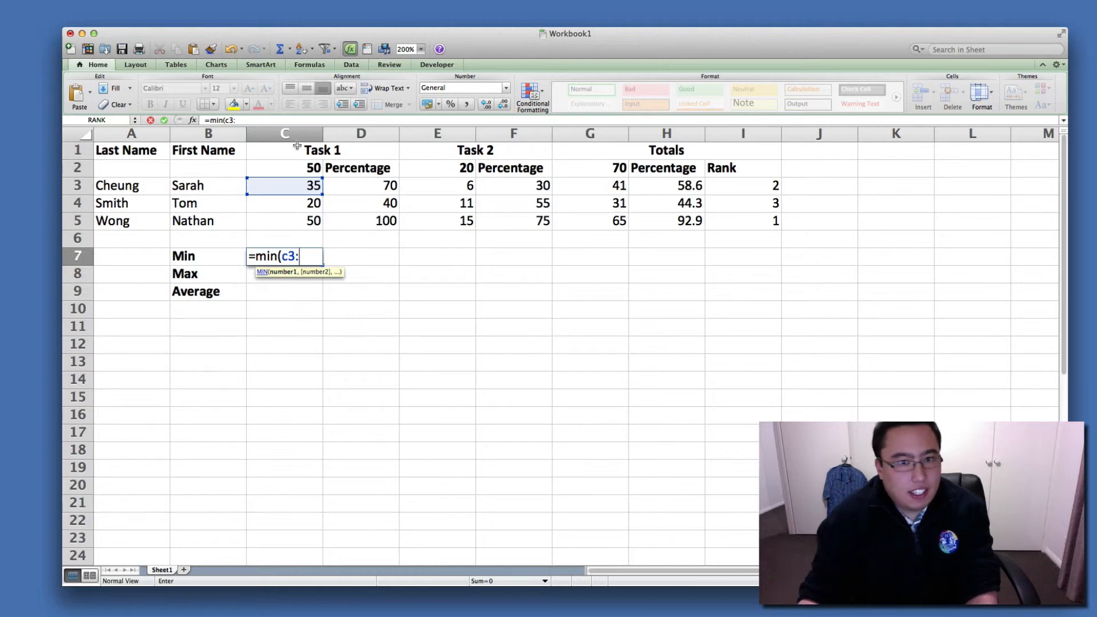
type("c")
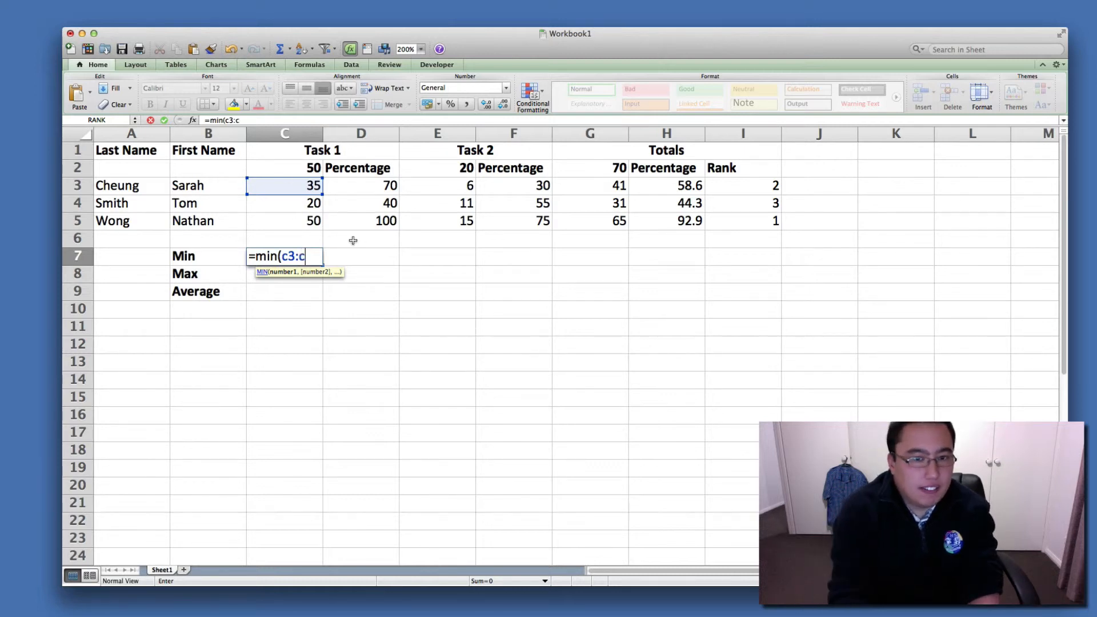
type("5")
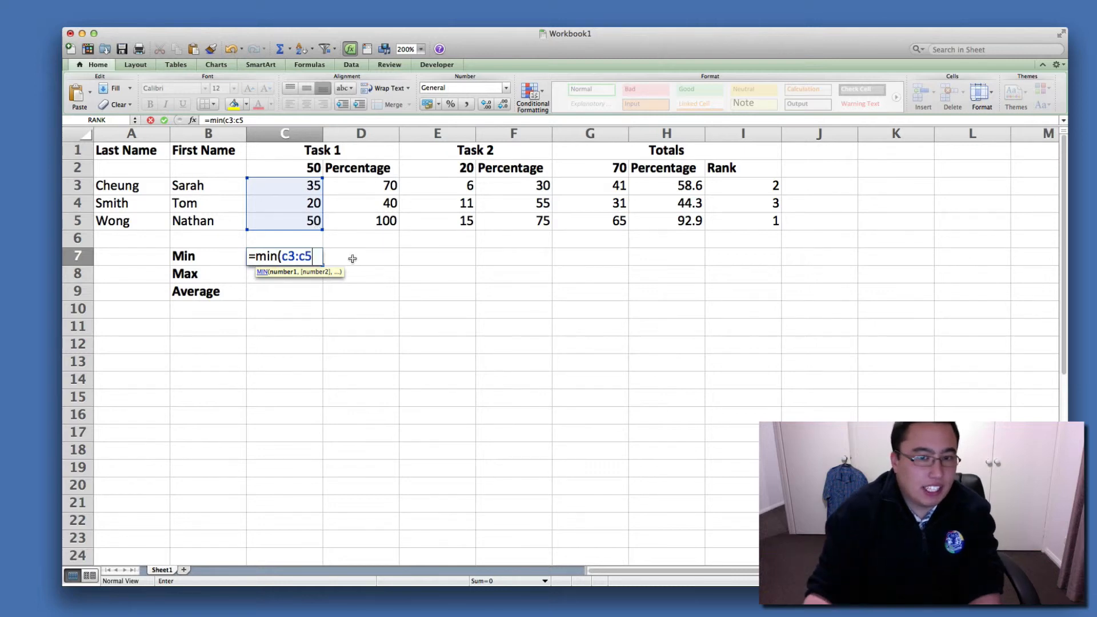
type(")")
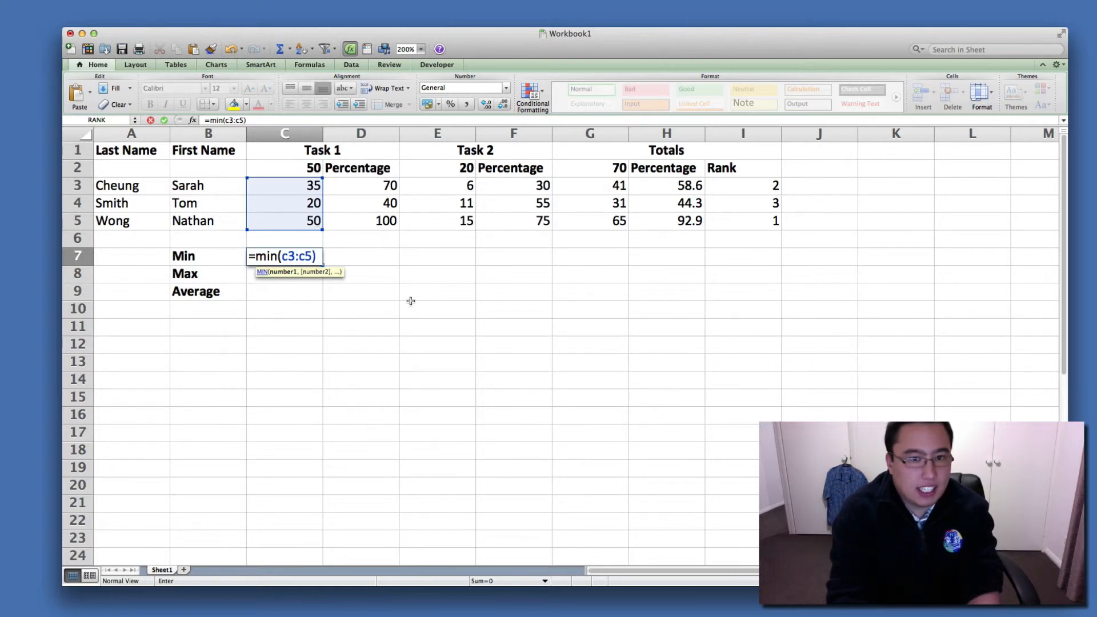
key("Return")
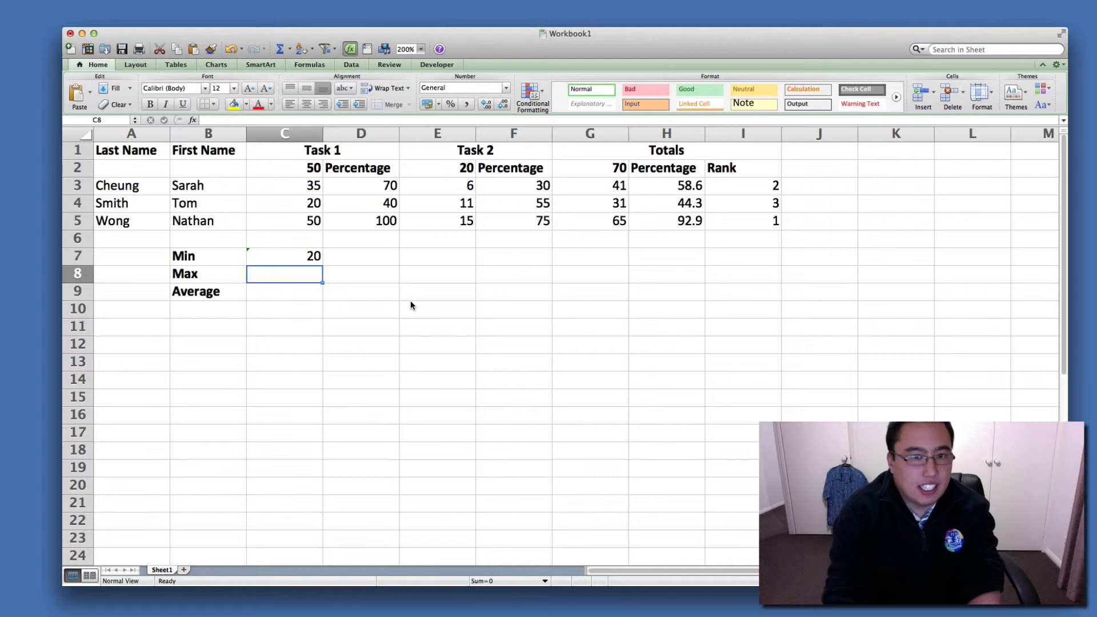
Review the minimum formula in C7 beside its Min label.
left_click(230, 260)
left_click(290, 257)
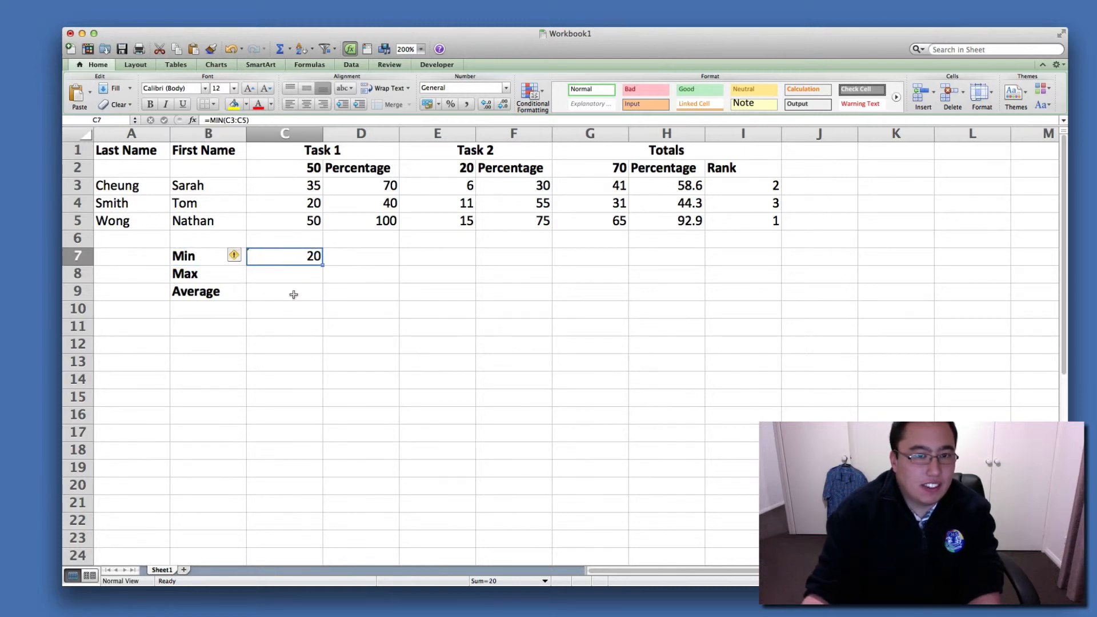
left_click(194, 259)
left_click(277, 255)
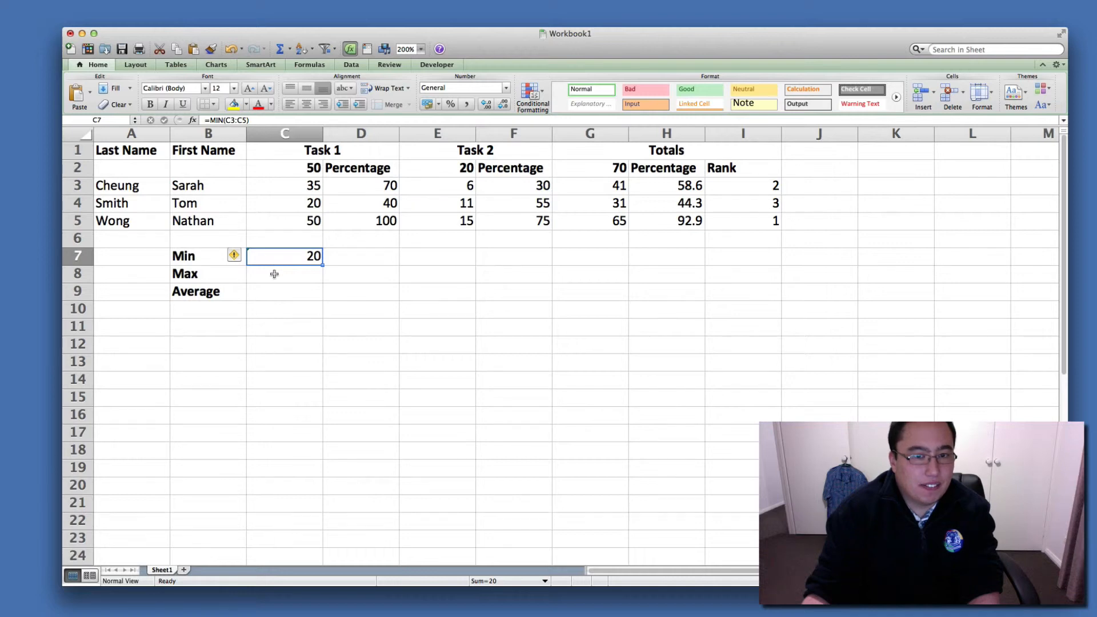
left_click(274, 274)
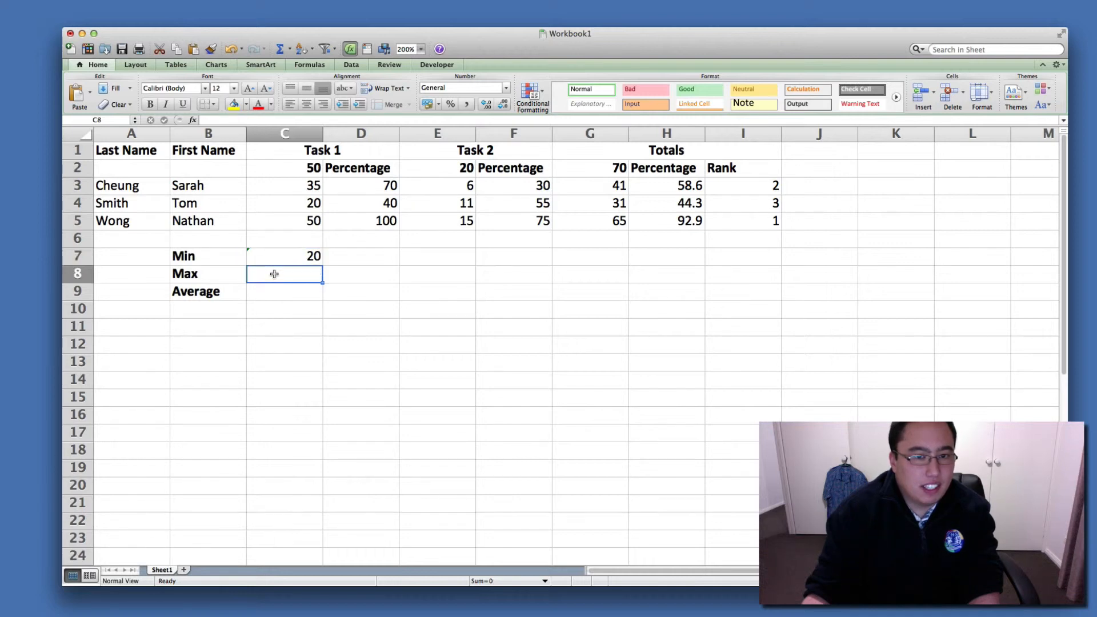
left_click(288, 263)
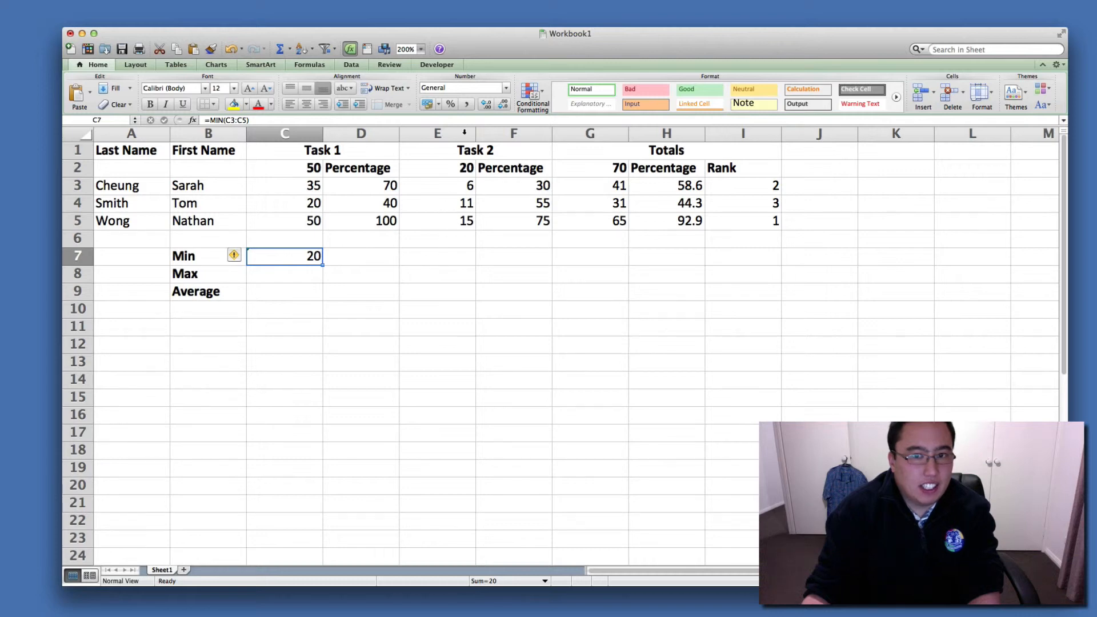
Enter the formula =min(e3:e5) in E7 to get the lowest Task 2 score.
left_click(463, 261)
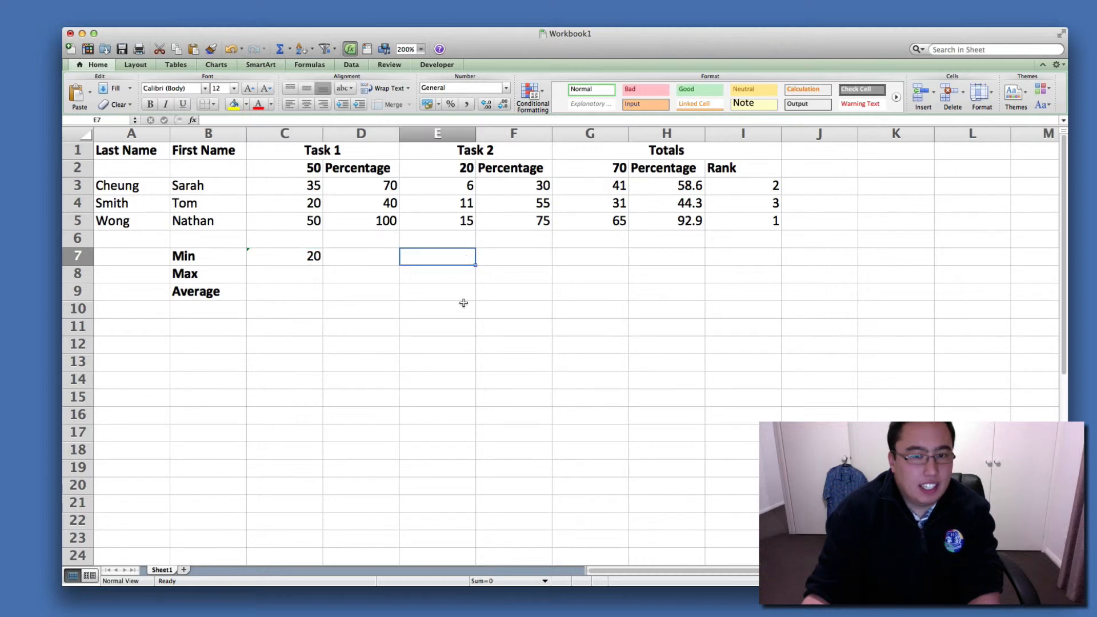
type("=")
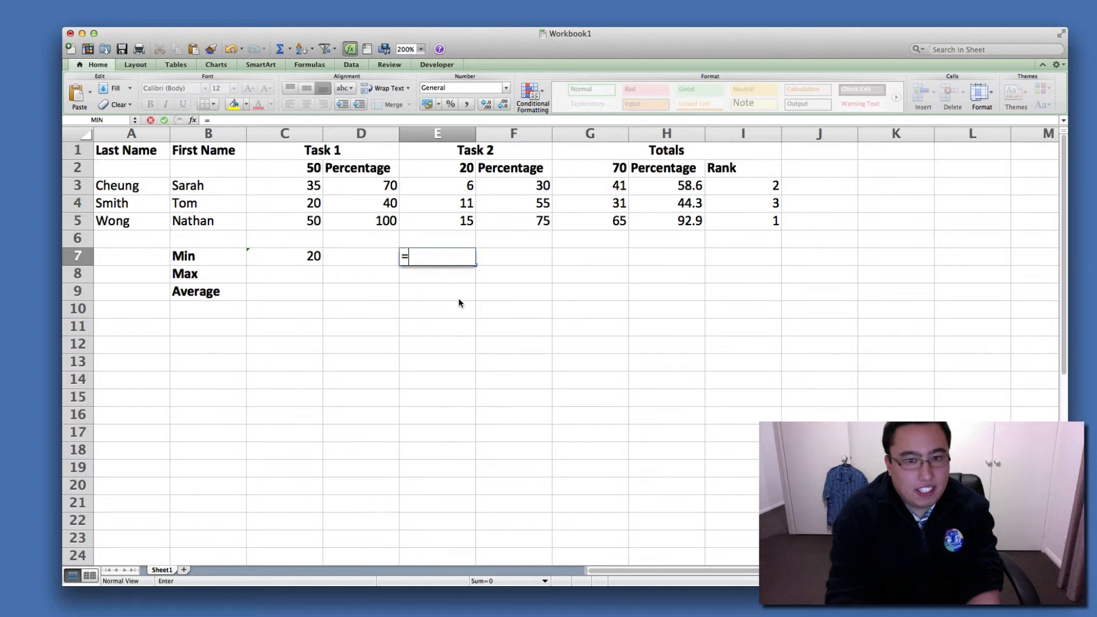
type("mi")
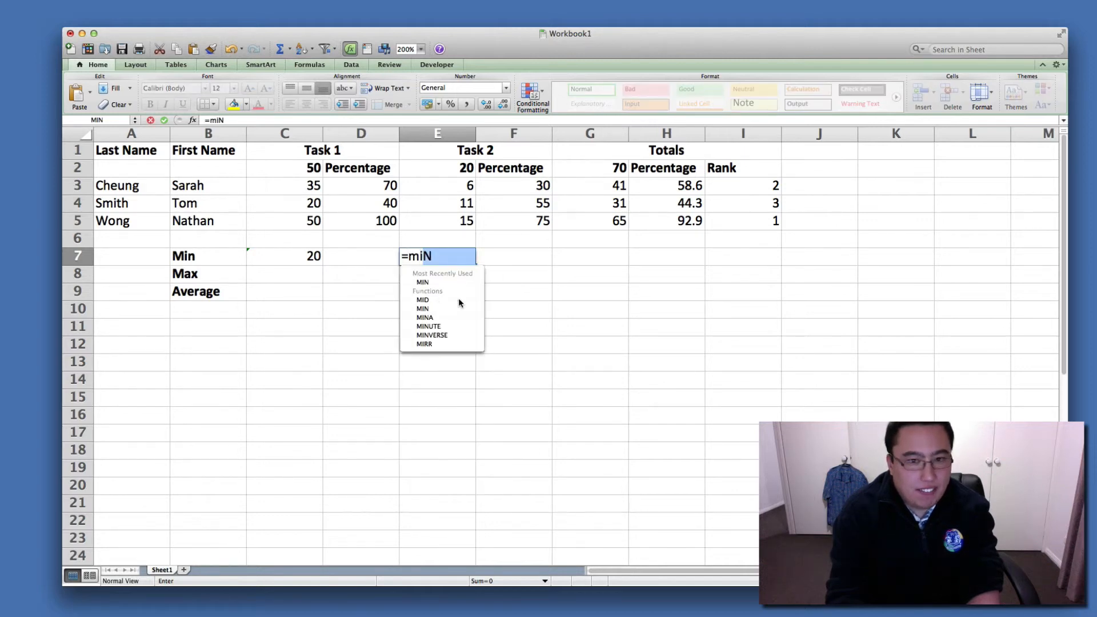
type("n(")
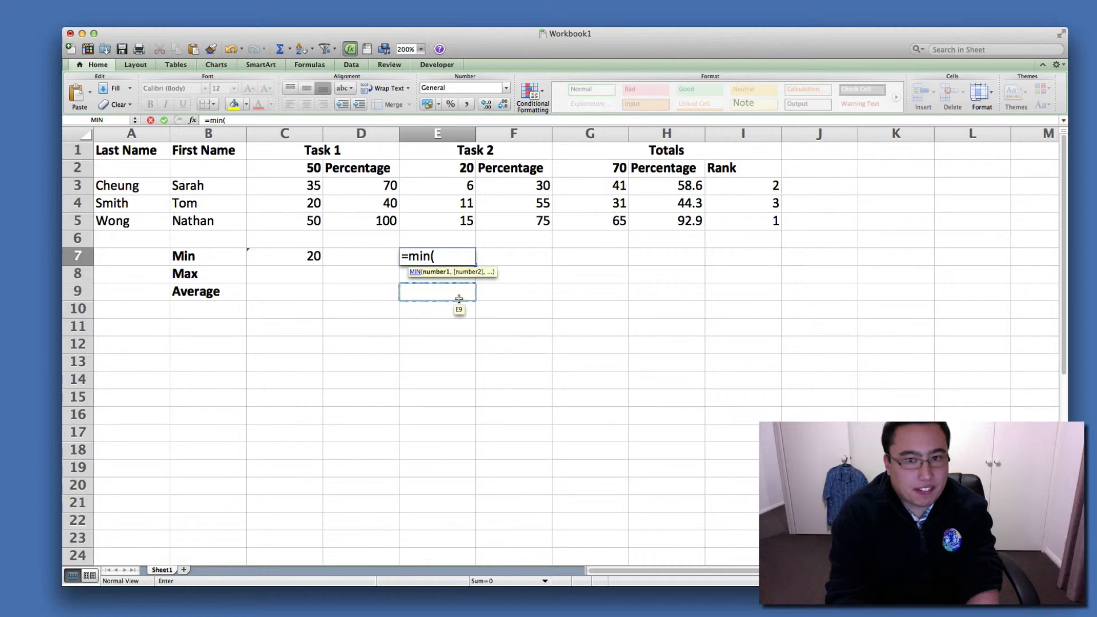
left_click(470, 193)
type(":")
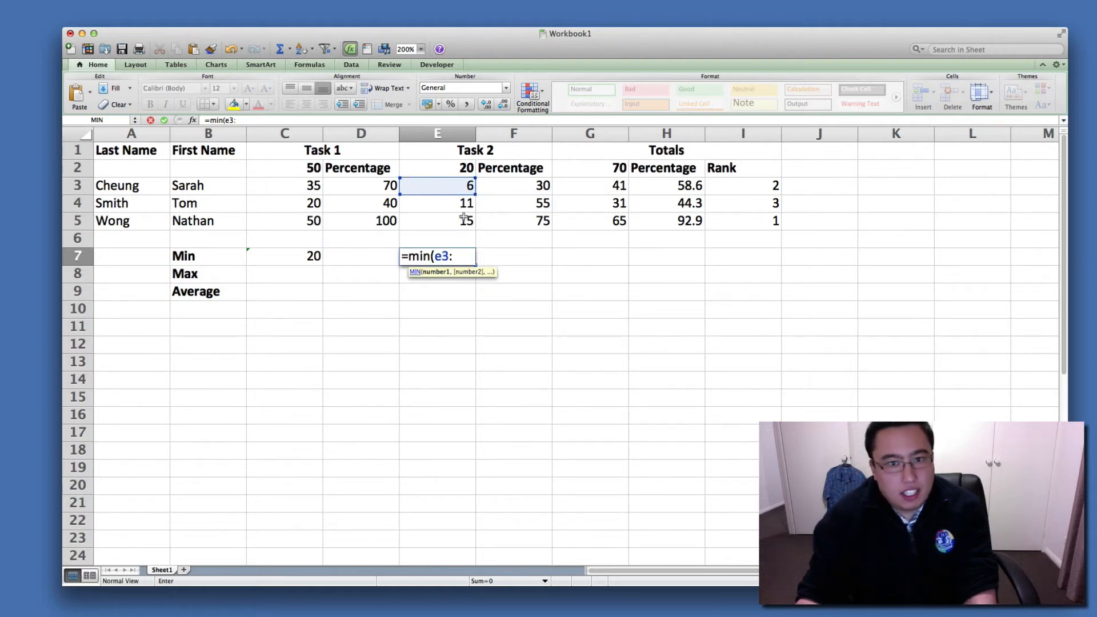
type("e5")
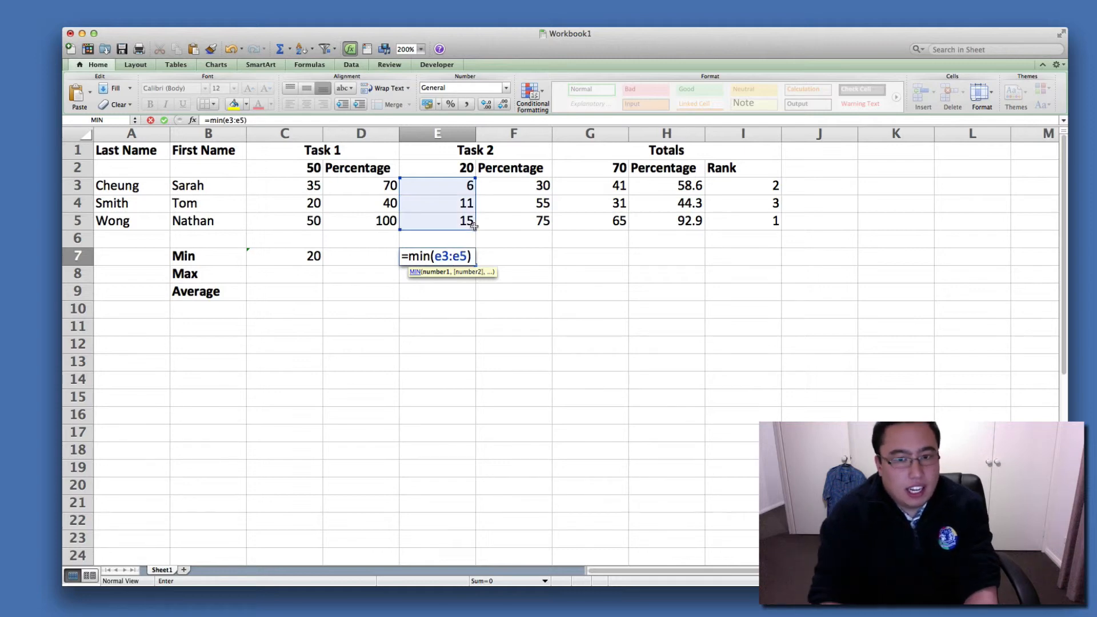
type(")")
key("Return")
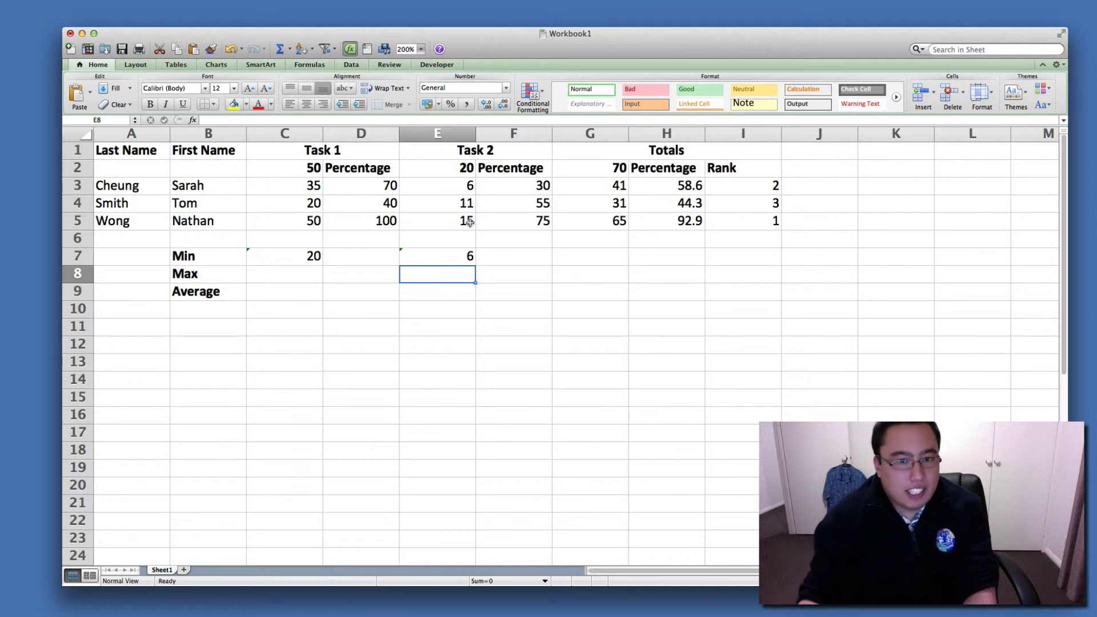
left_click(443, 260)
left_click(368, 278)
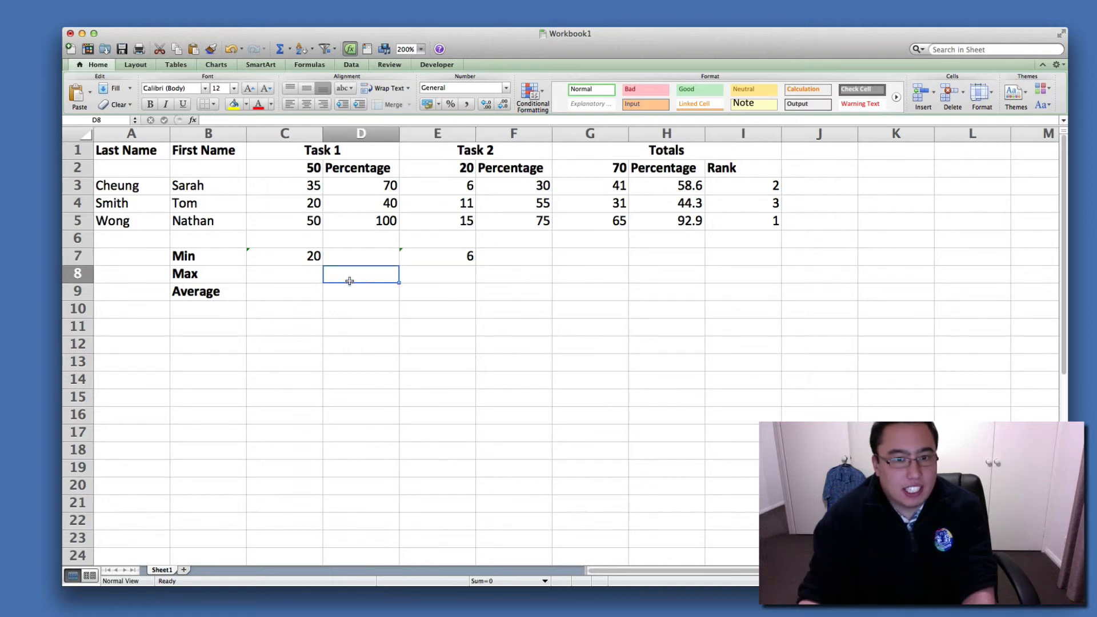
Enter max(c3:c5) in C8 for the highest Task 1 score and reselect the cell.
left_click(309, 280)
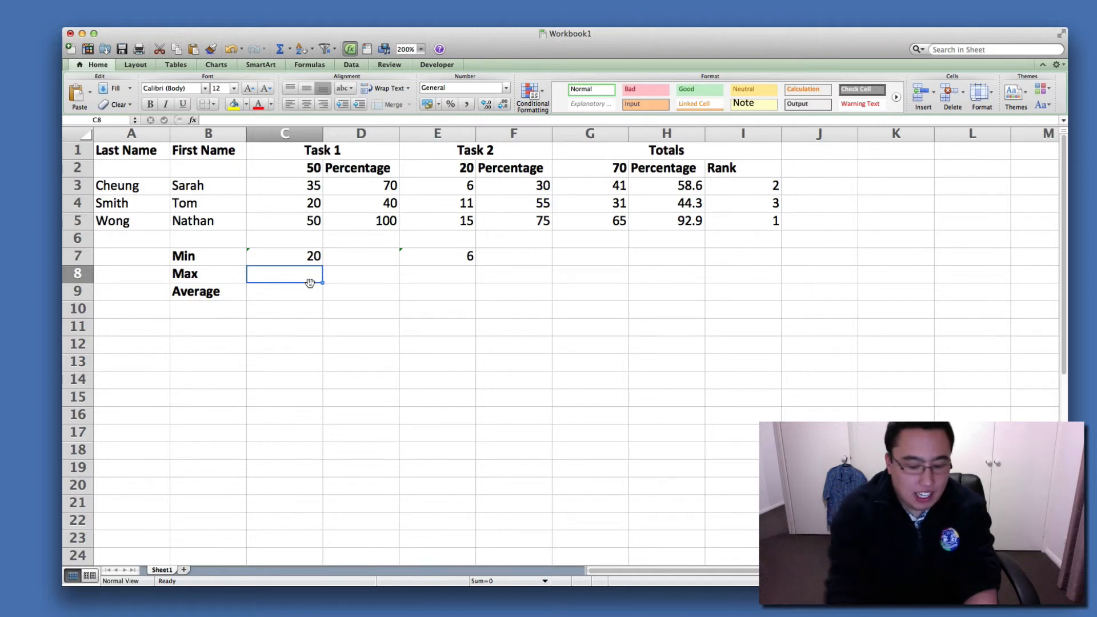
type("max")
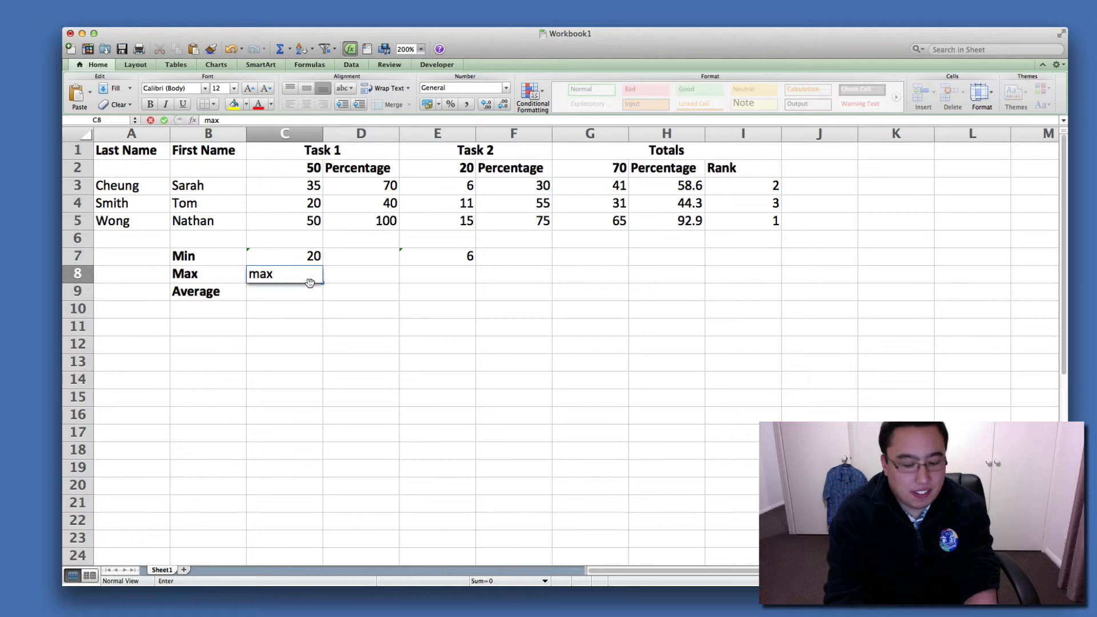
type("(")
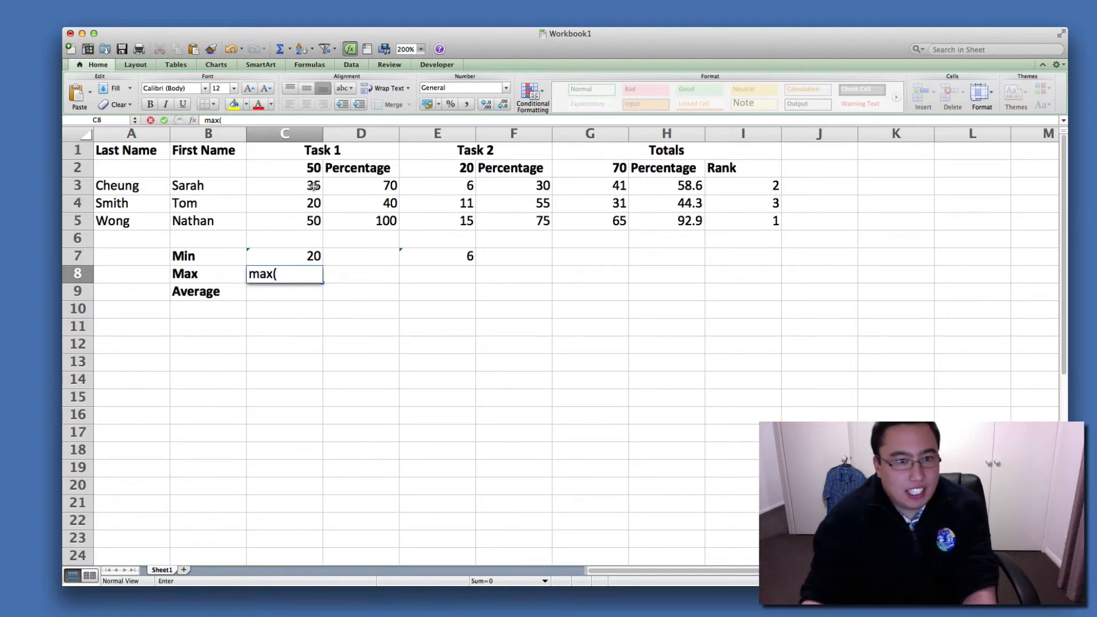
type("c3:")
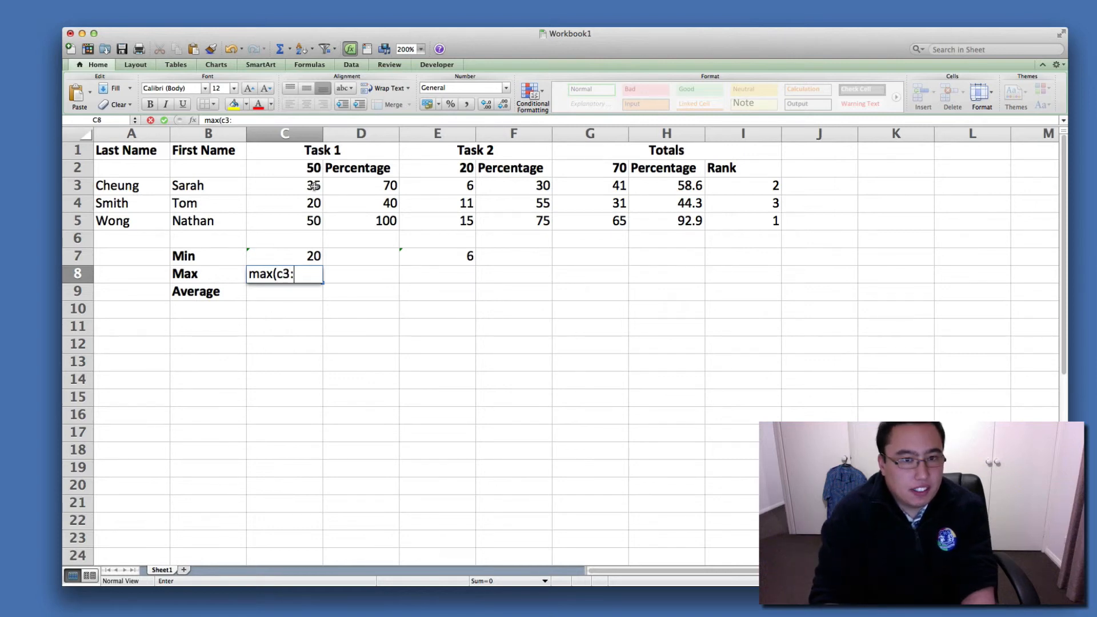
type("c")
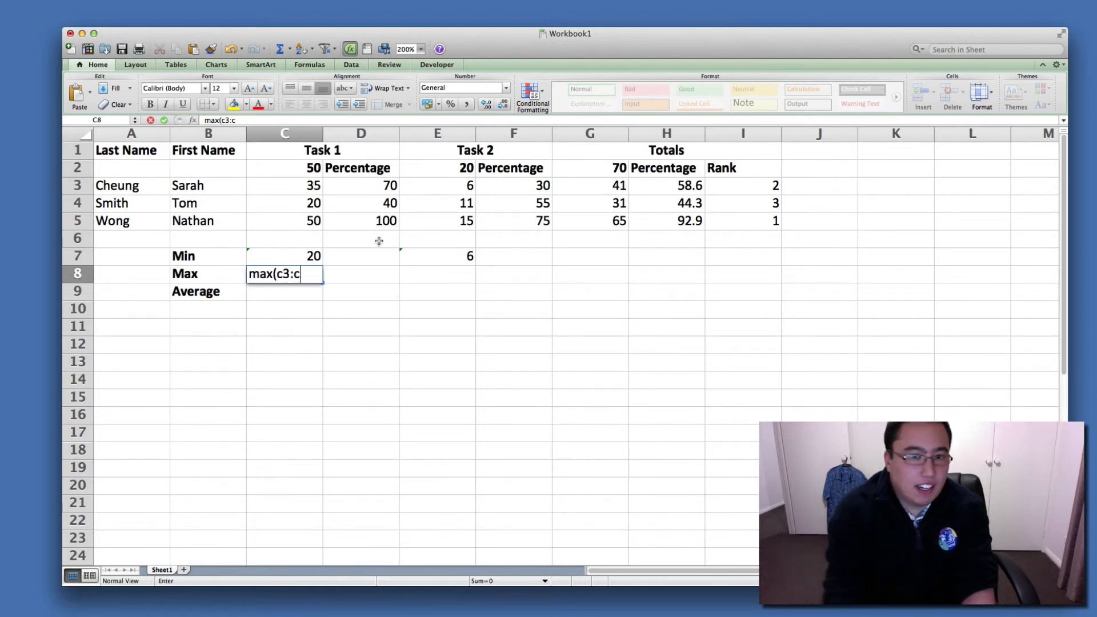
type("4")
key("BackSpace")
type("5)")
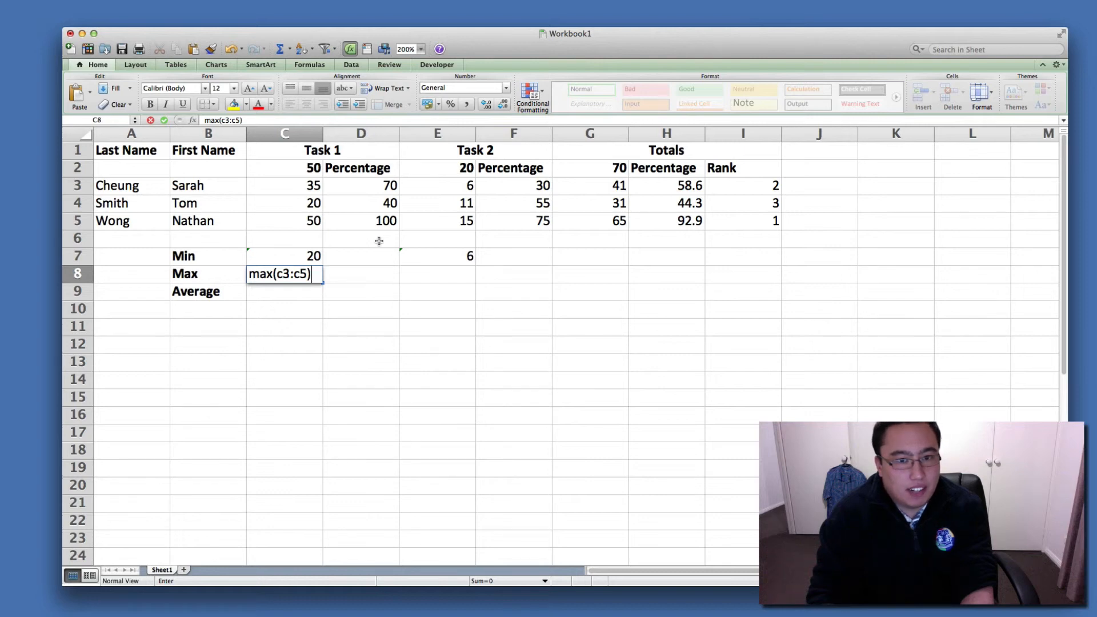
key("Return")
key("Up")
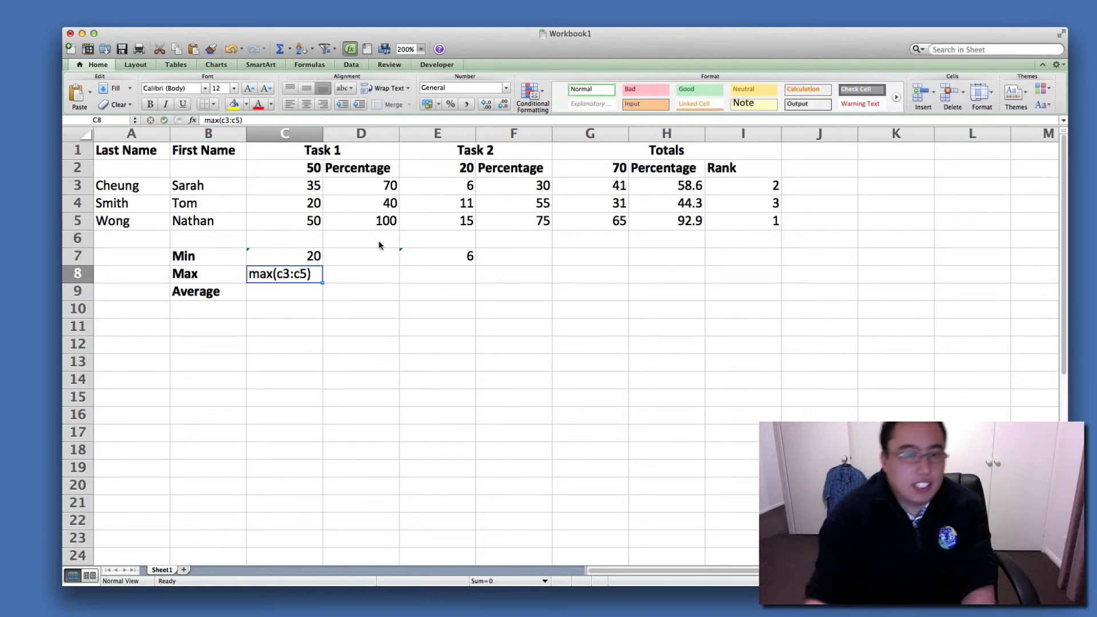
Add the equals sign in front of the C8 entry so it becomes =max(c3:c5), and check the formula.
left_click(204, 121)
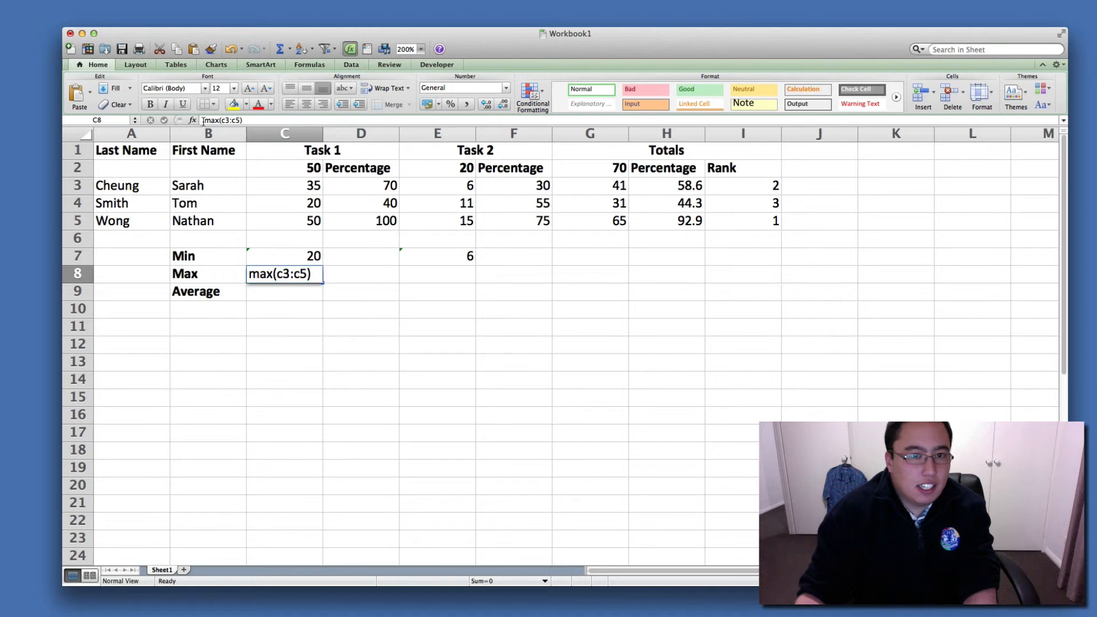
type("=")
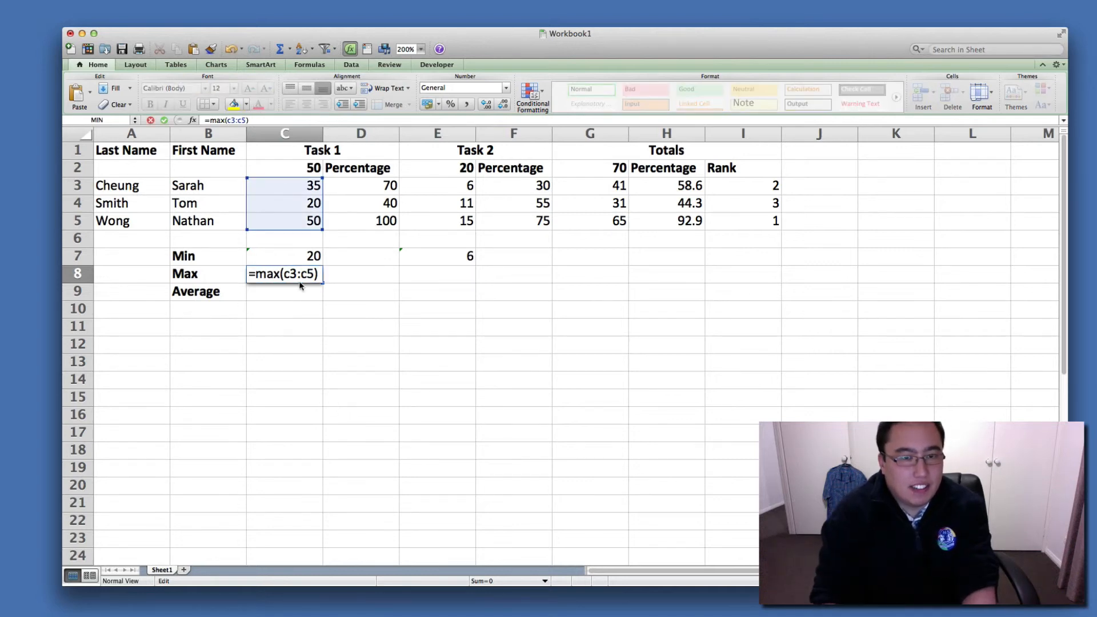
key("Return")
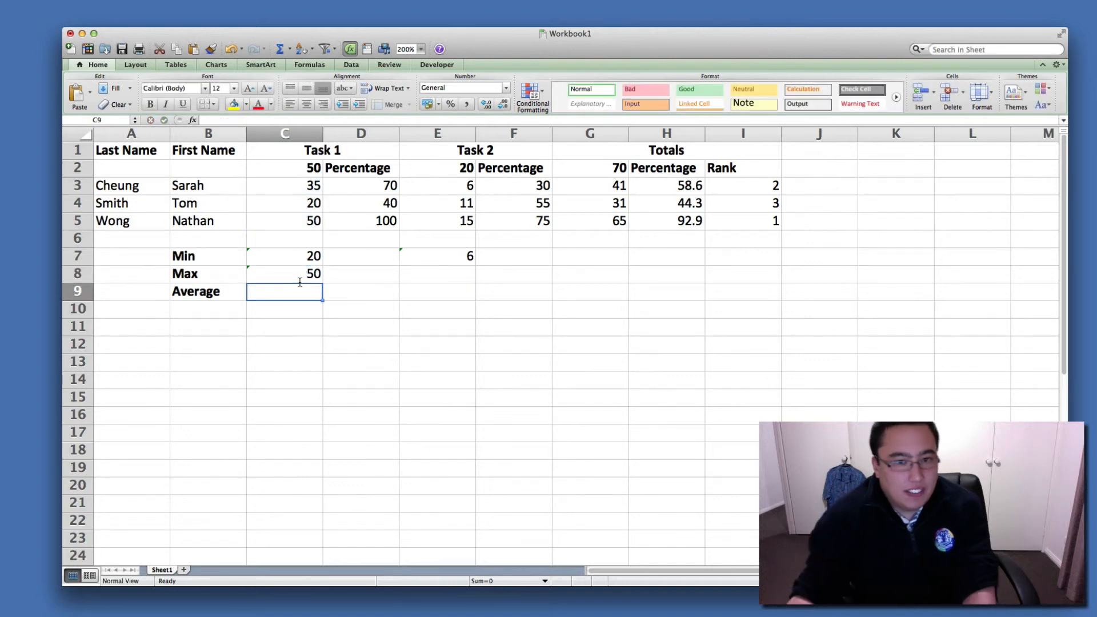
left_click(308, 271)
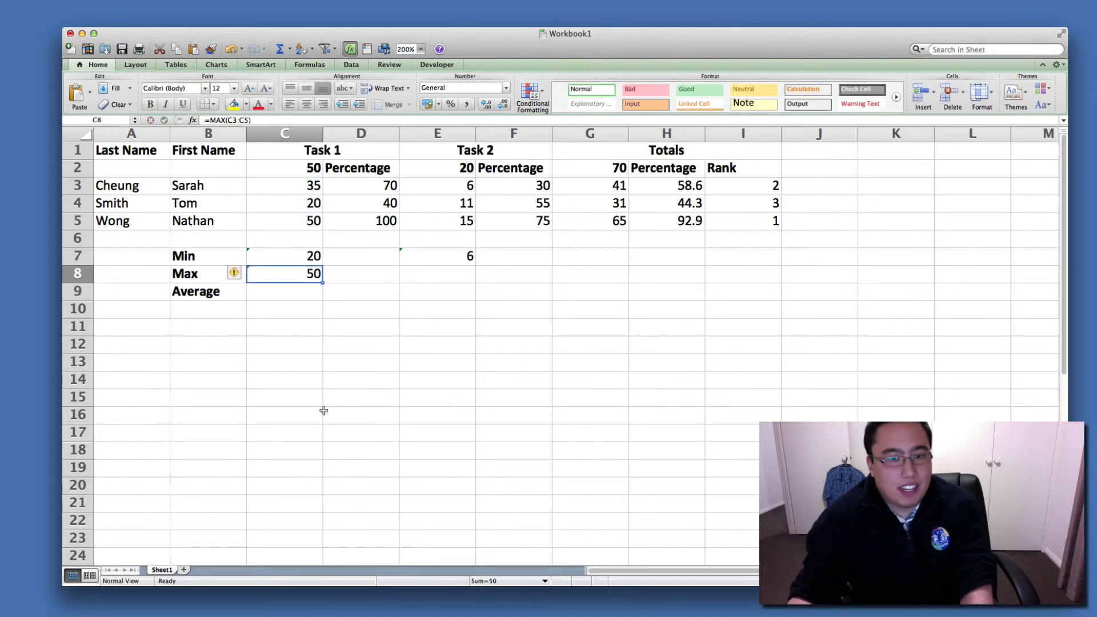
Enter the formula =max(e3:e5) in E8 to get the highest Task 2 score.
left_click(463, 279)
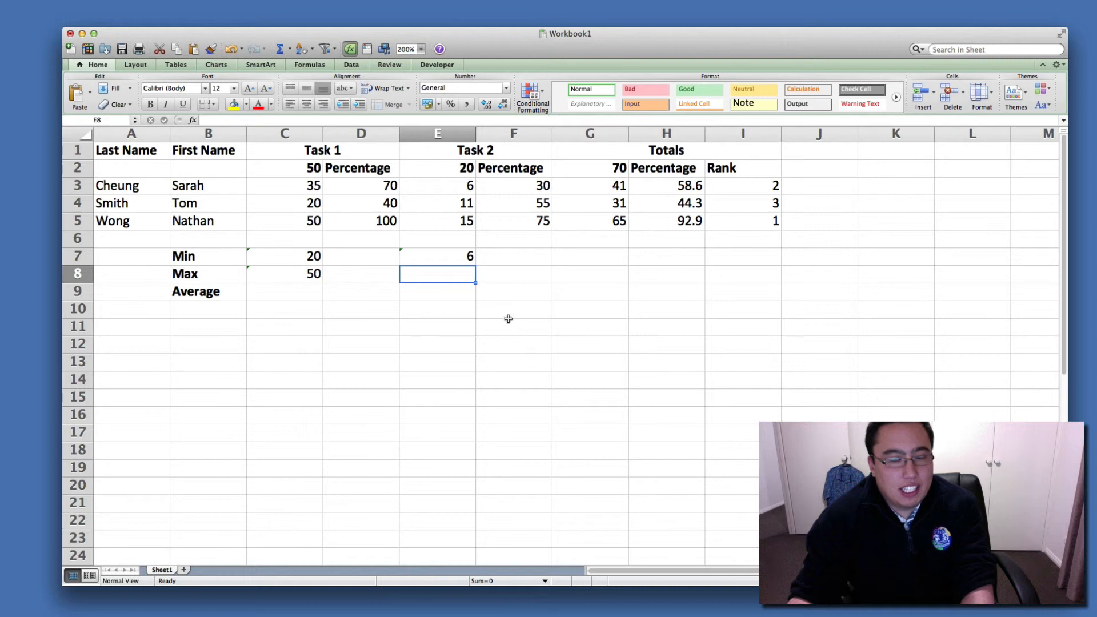
type("=")
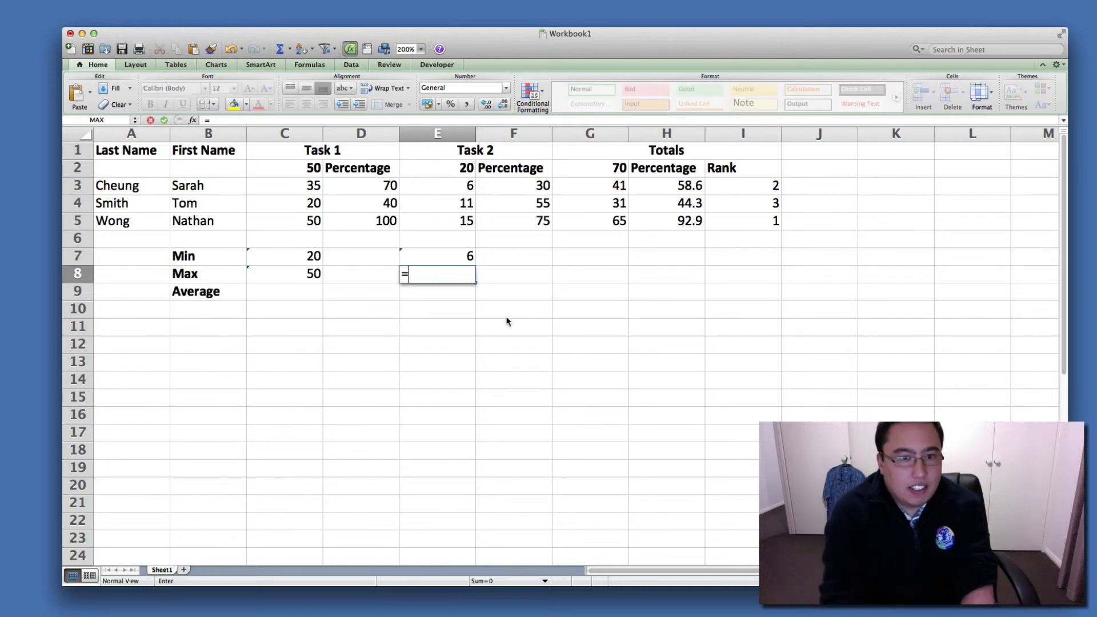
type("max(")
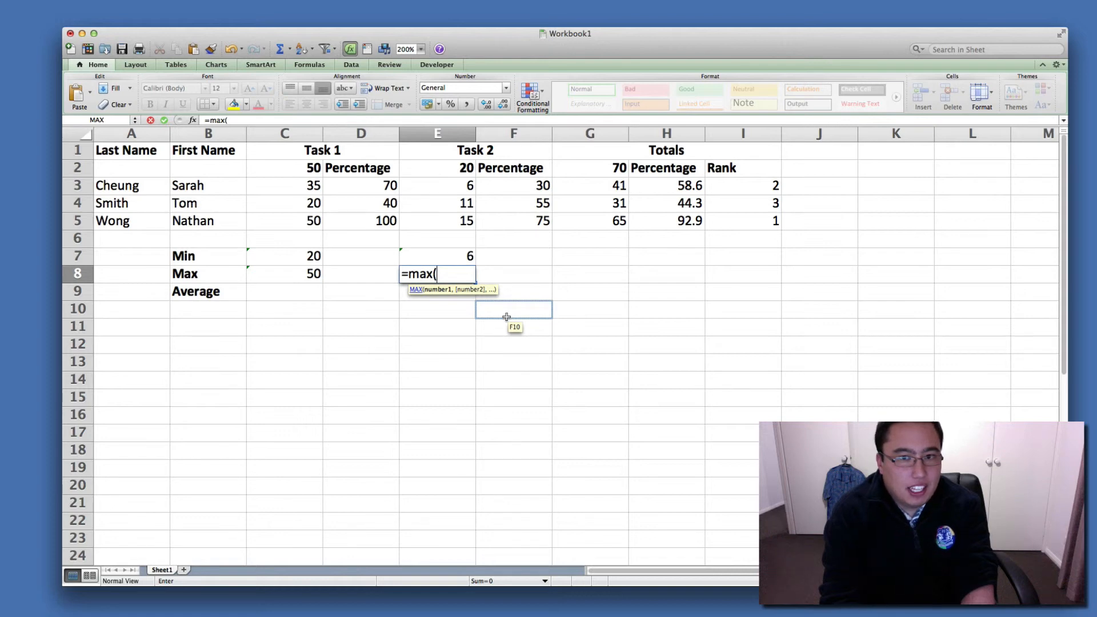
type("e3:")
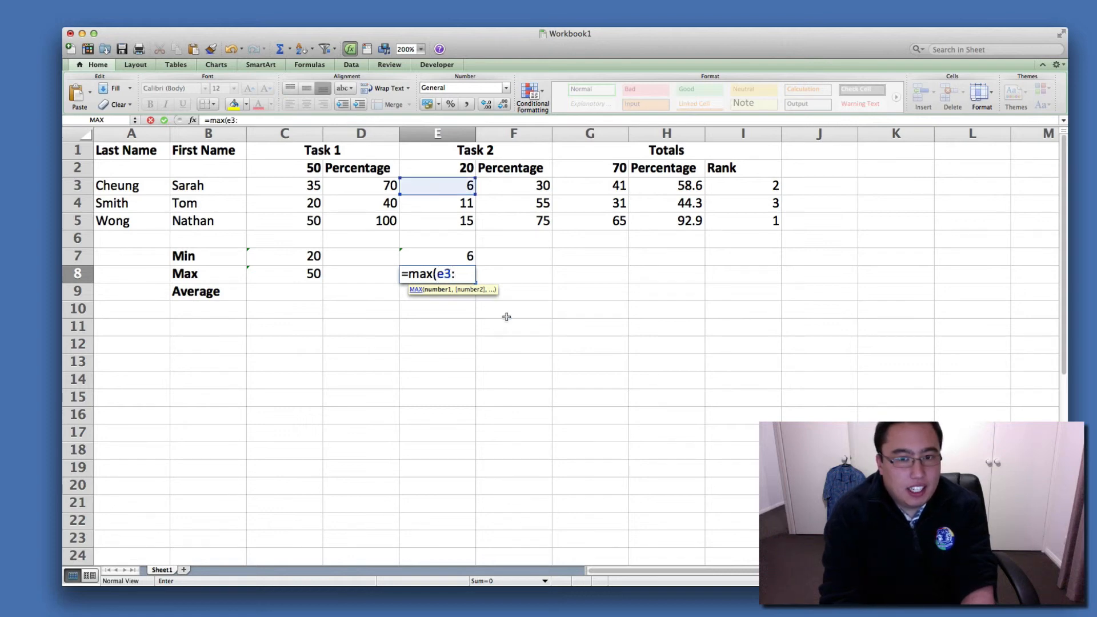
type("e5")
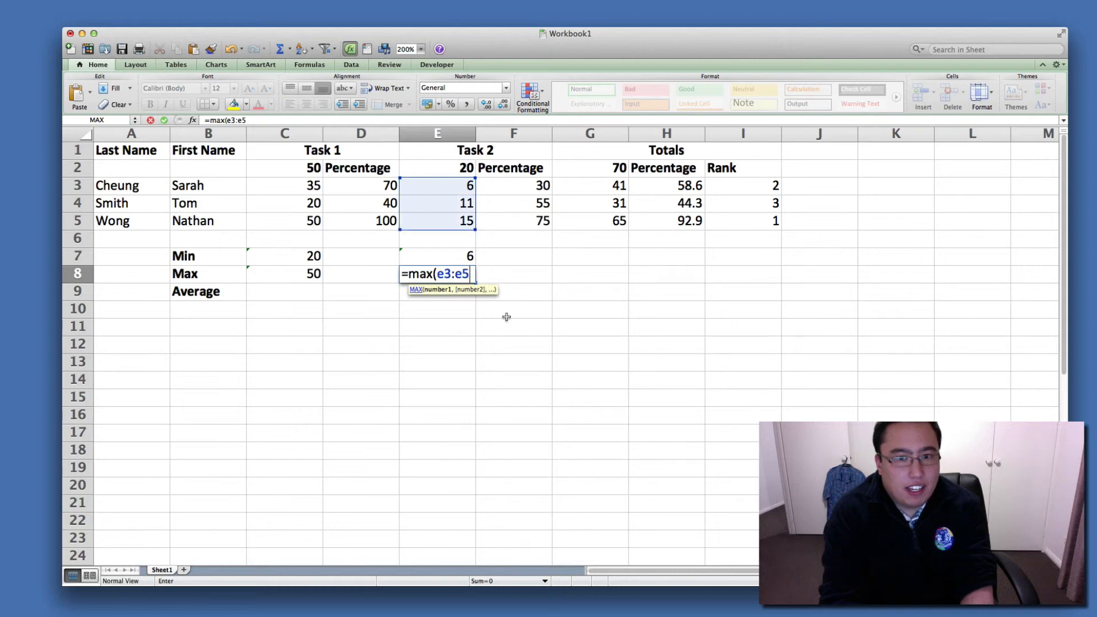
type(")")
key("Return")
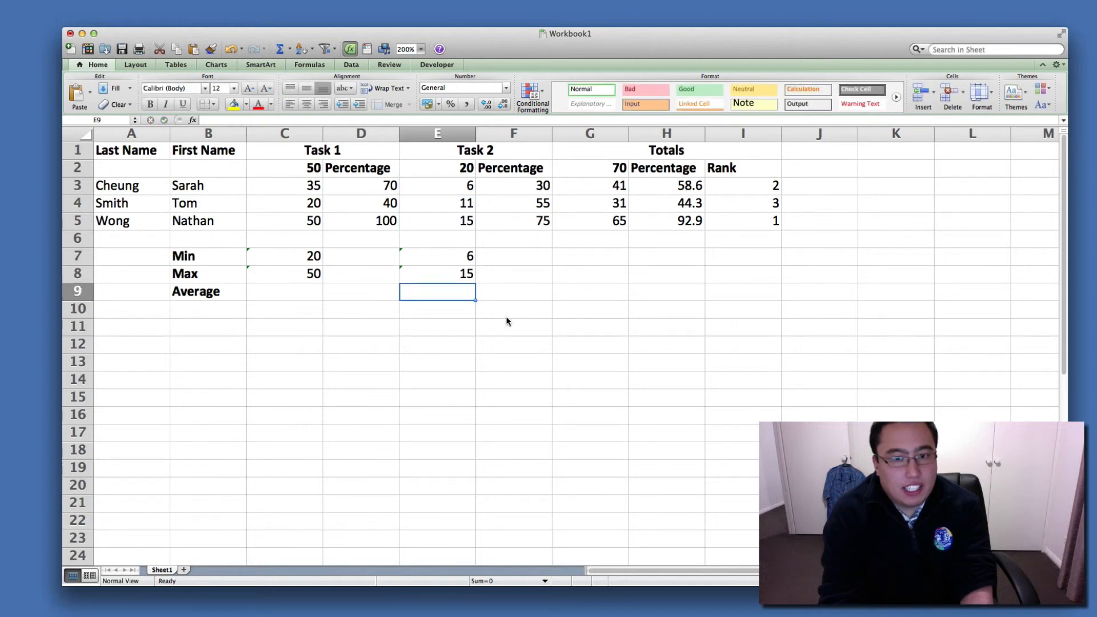
Enter the formula =average(c3:c5) in C9 to get the average Task 1 score.
key("Left")
key("Left")
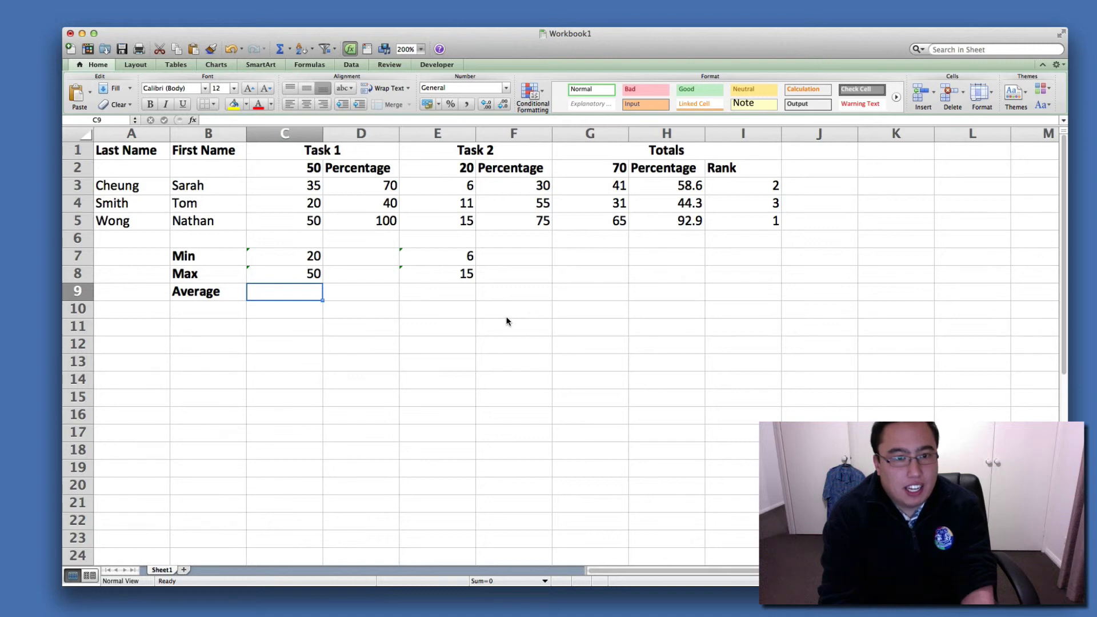
type("=")
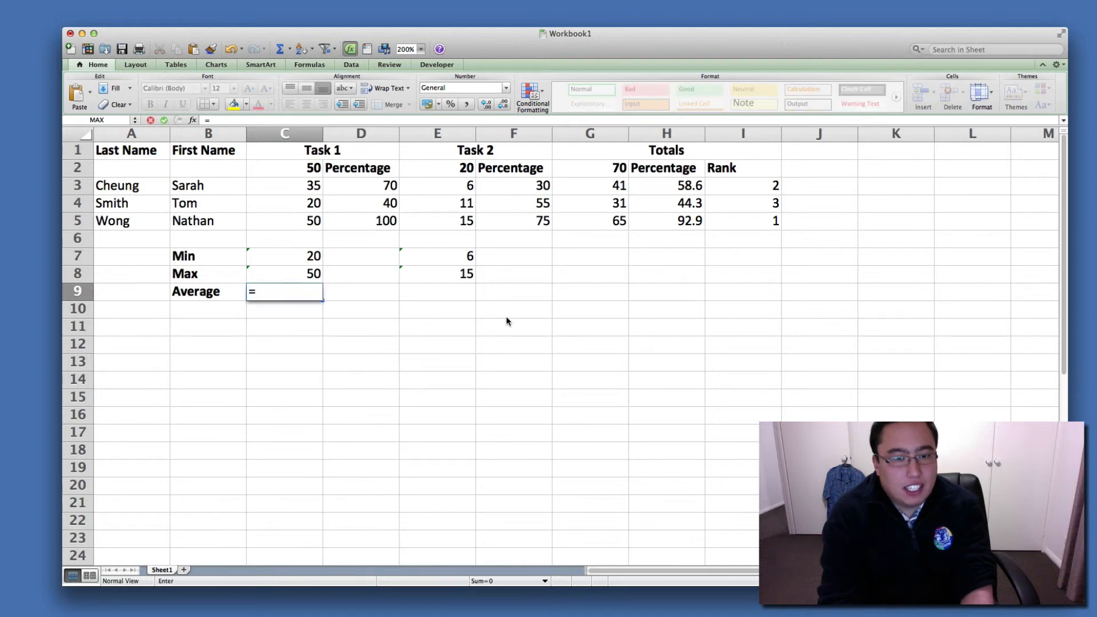
type("average(")
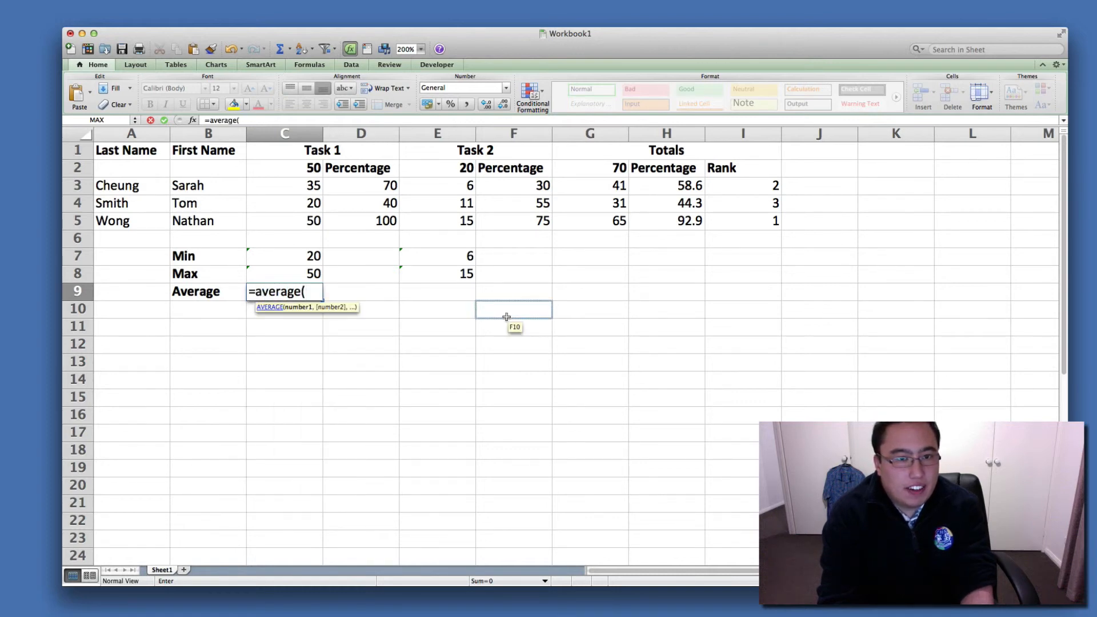
type("c3")
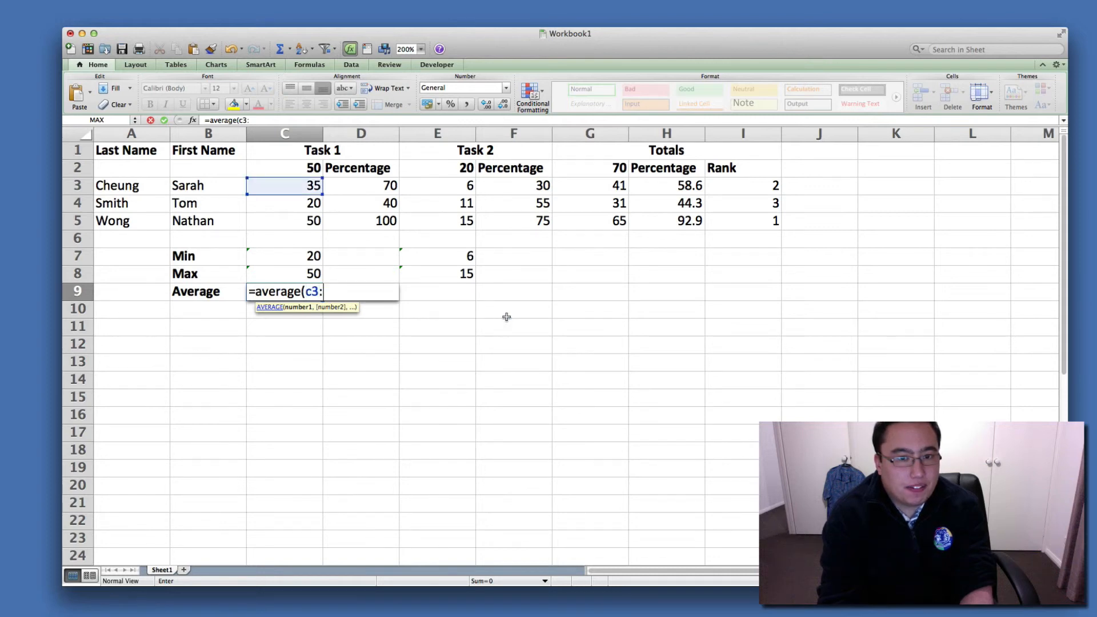
type(":c5")
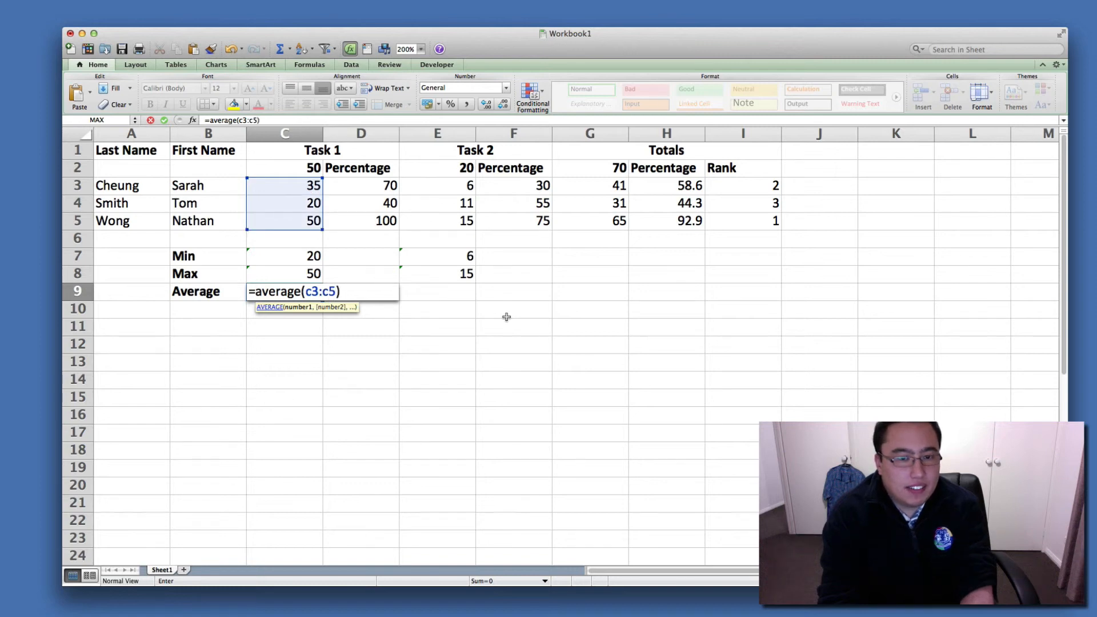
key("Return")
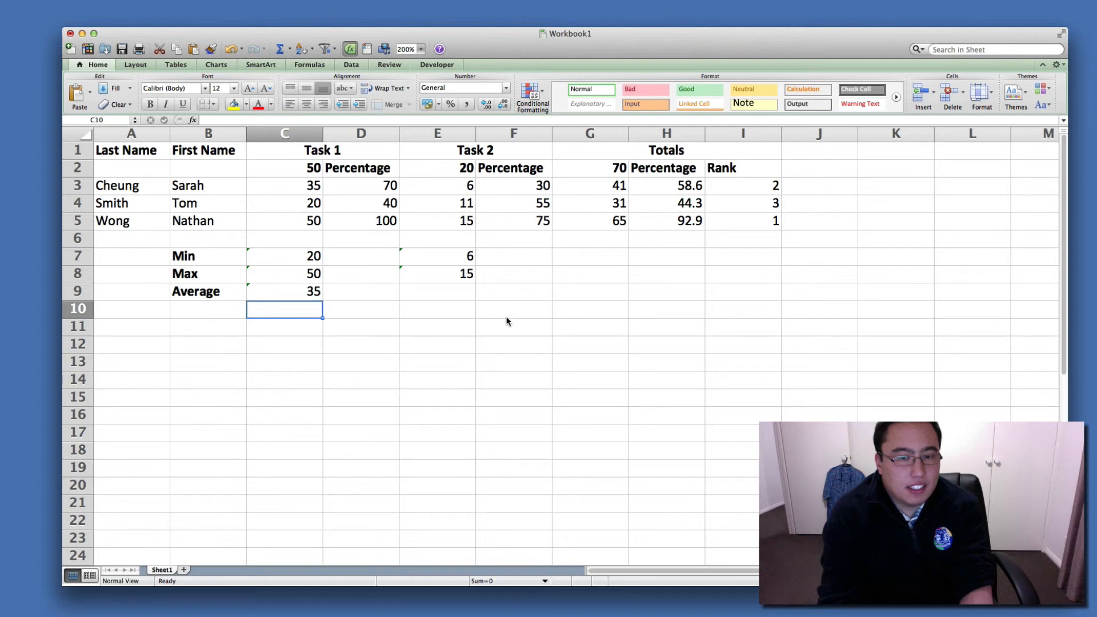
Enter the formula =average(e3:e5) in E9 for the average Task 2 score and check the cell.
key("Right")
key("Right")
key("Right")
key("Up")
key("Left")
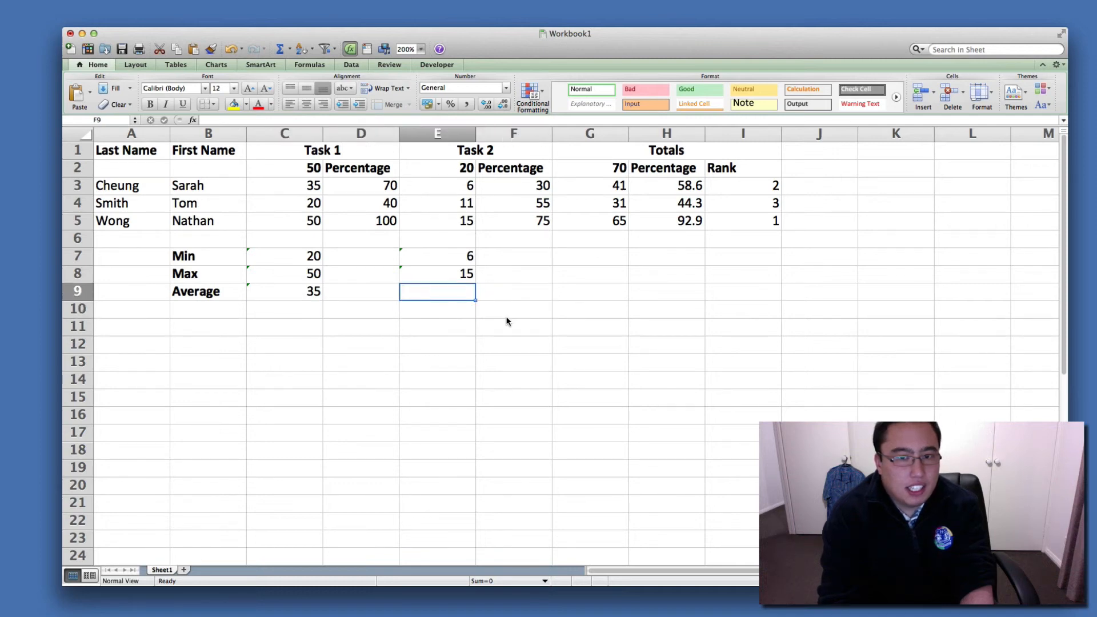
type("=av")
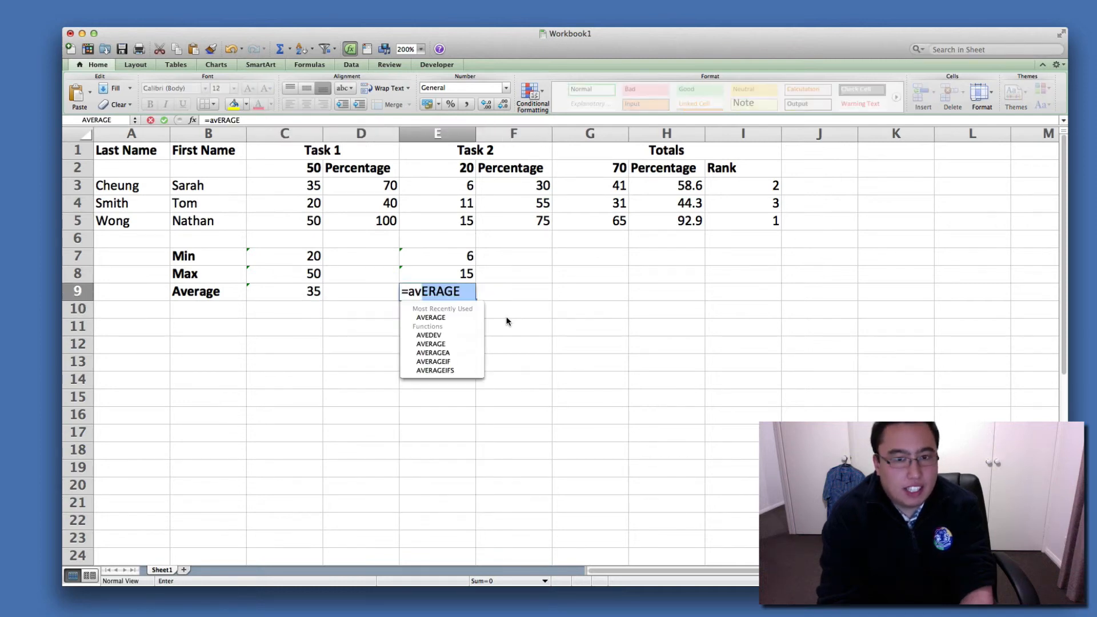
type("erage(")
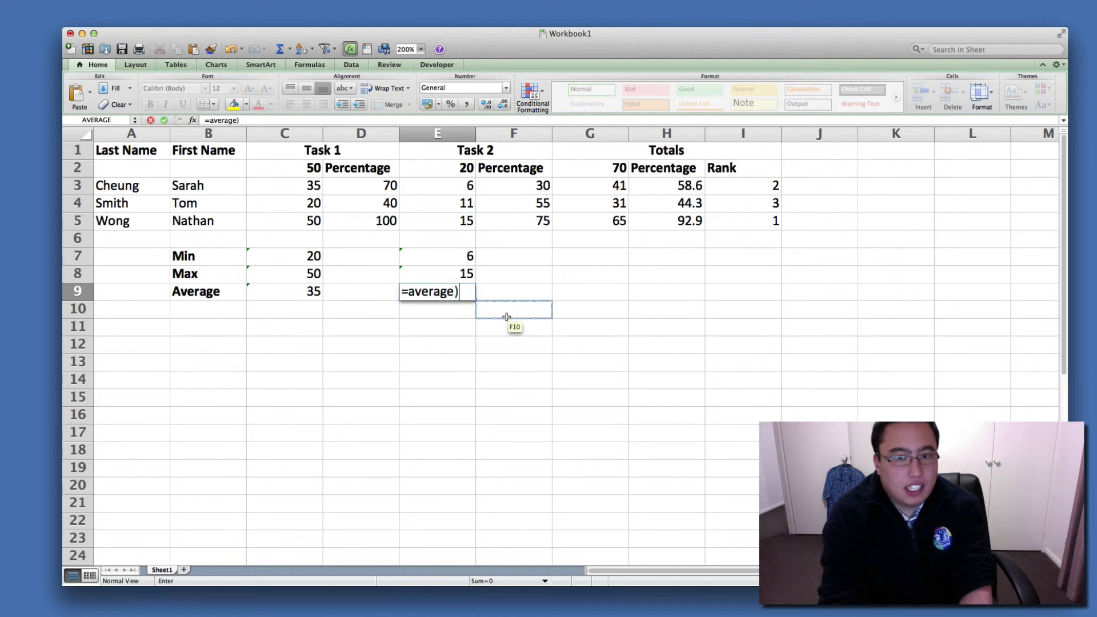
key("BackSpace")
type("(")
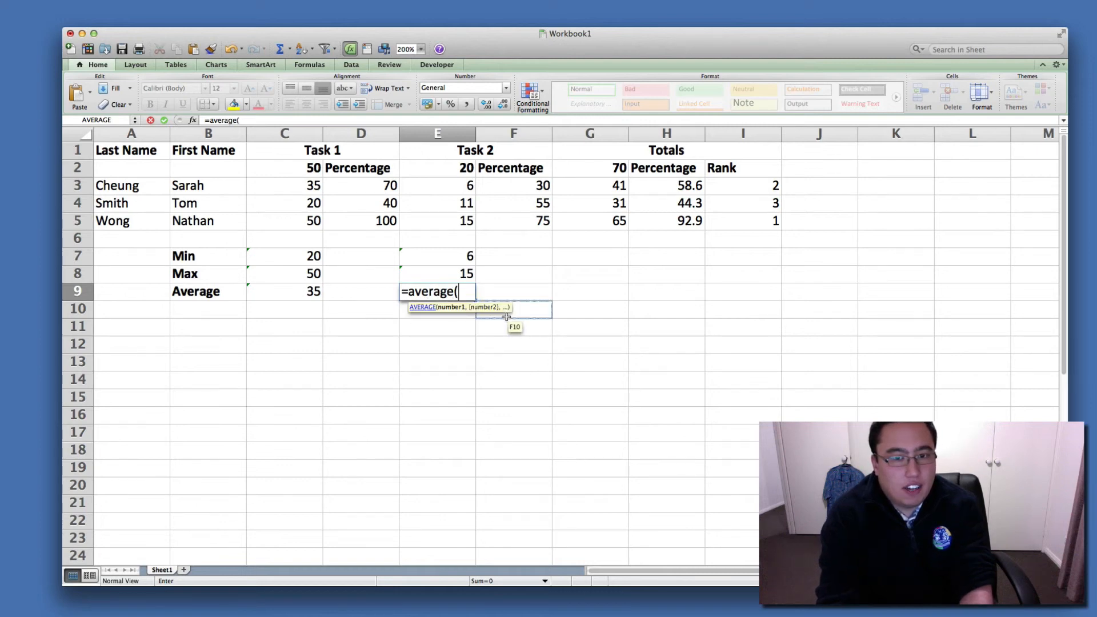
type("e3")
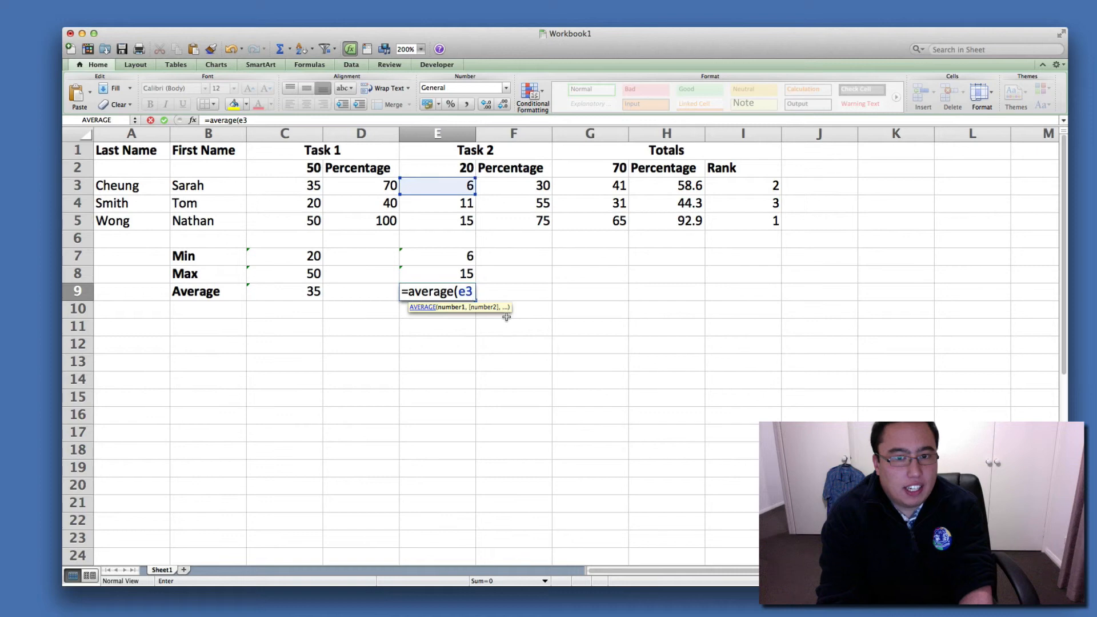
type(":e5")
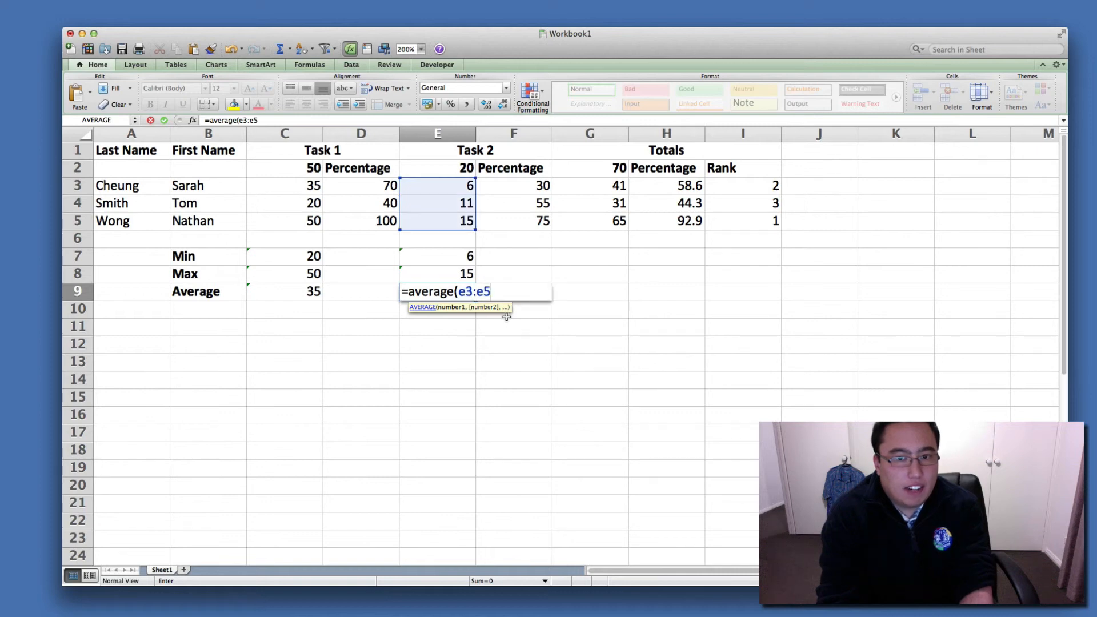
type(")")
key("Return")
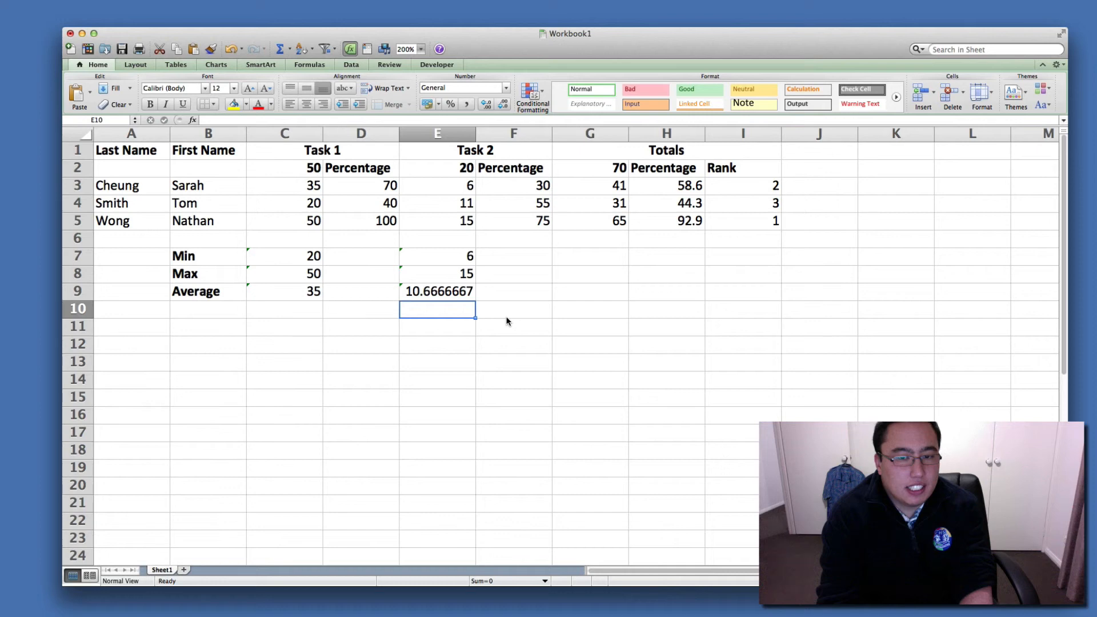
key("Up")
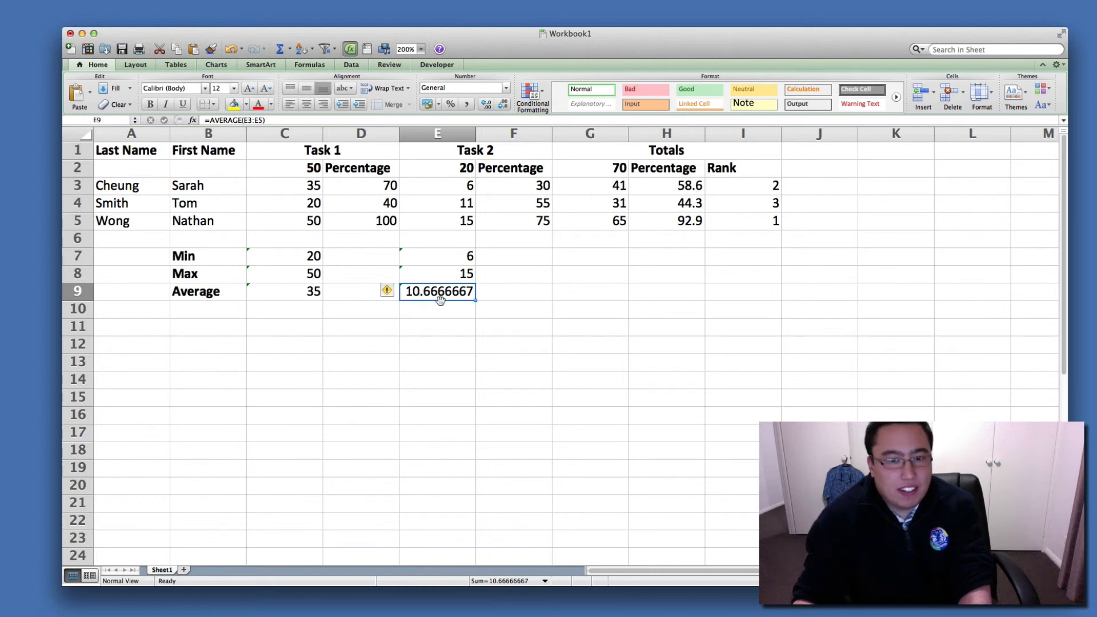
left_click(453, 324)
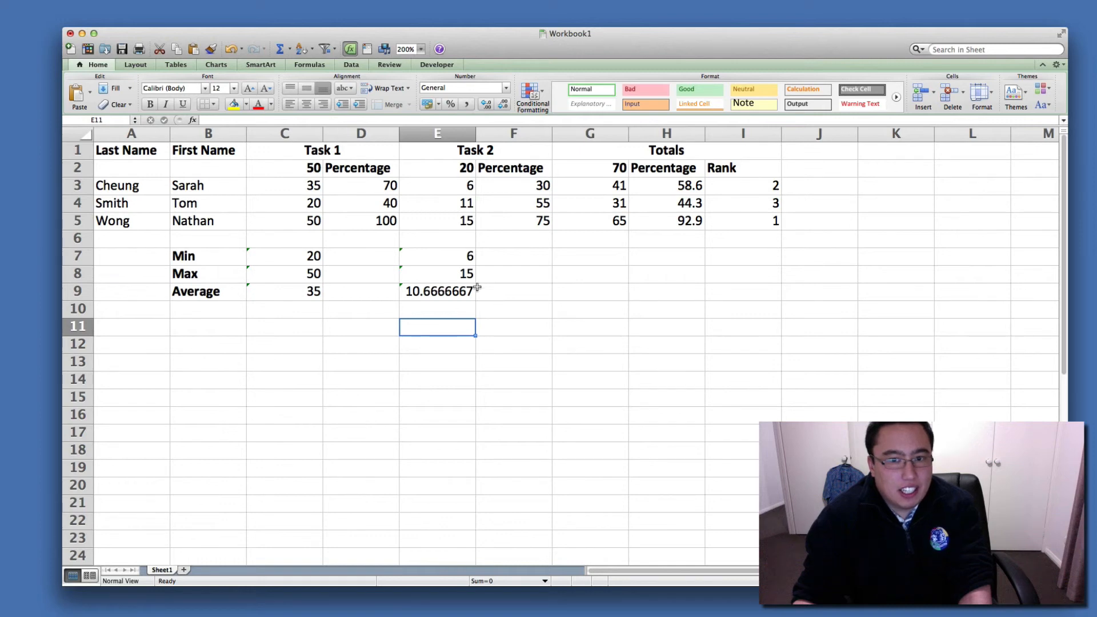
Format the cells of column E as Number with 0 decimal places.
right_click(449, 133)
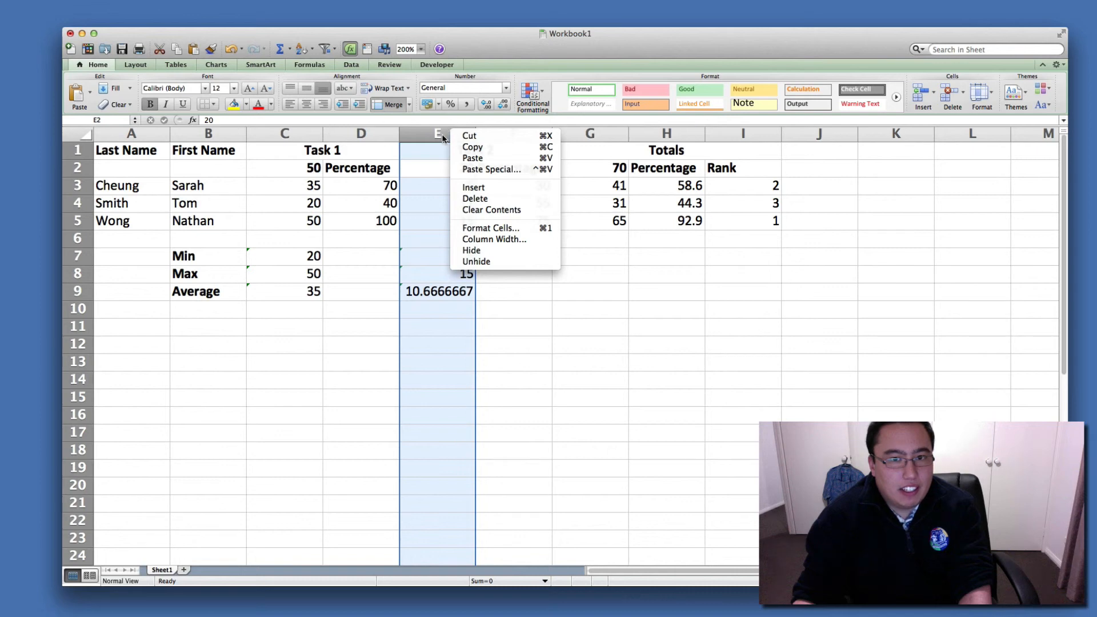
left_click(497, 227)
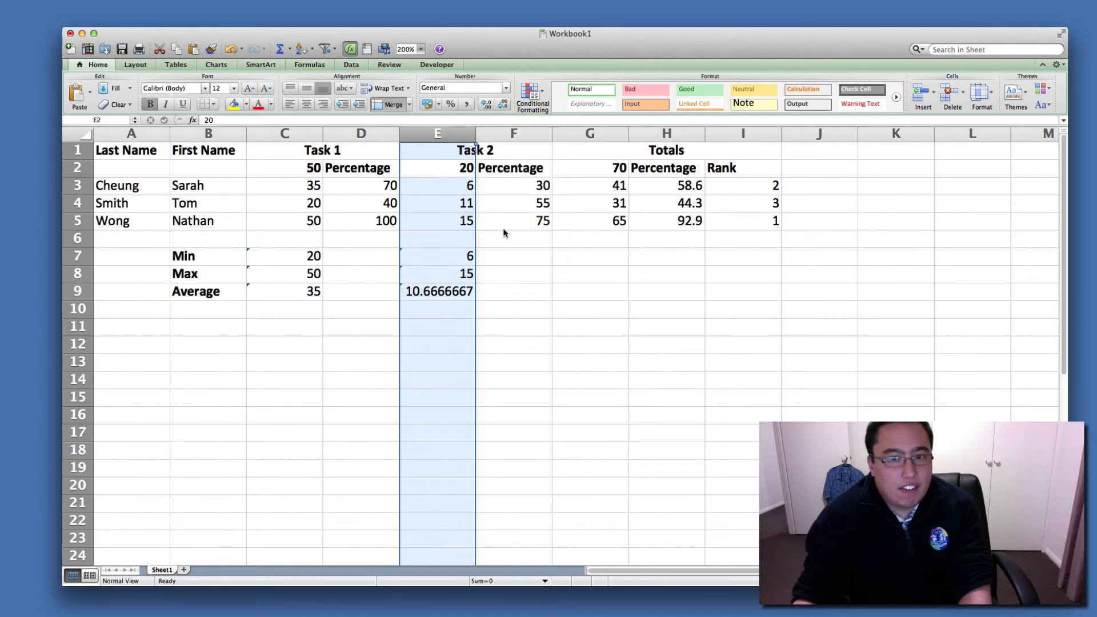
left_click(389, 130)
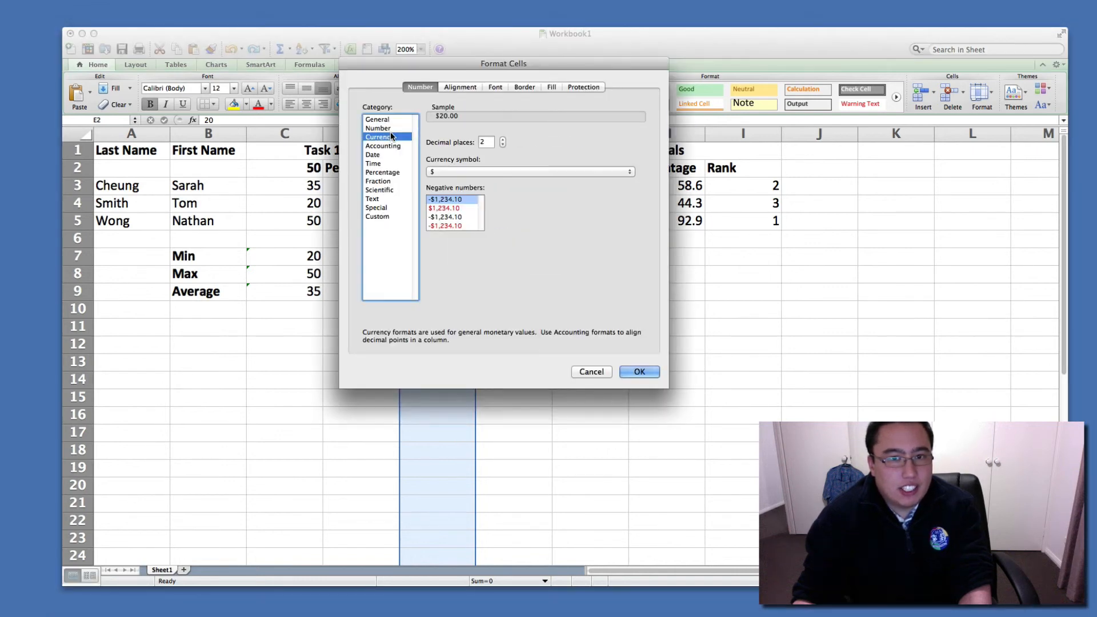
left_click(502, 145)
left_click(502, 144)
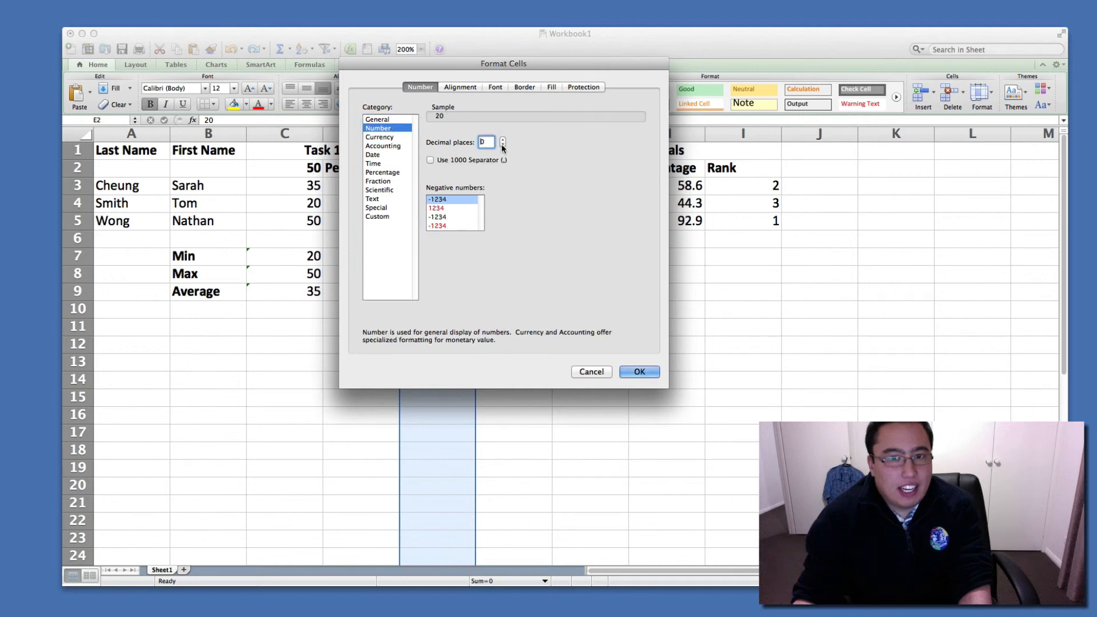
left_click(639, 372)
left_click(636, 367)
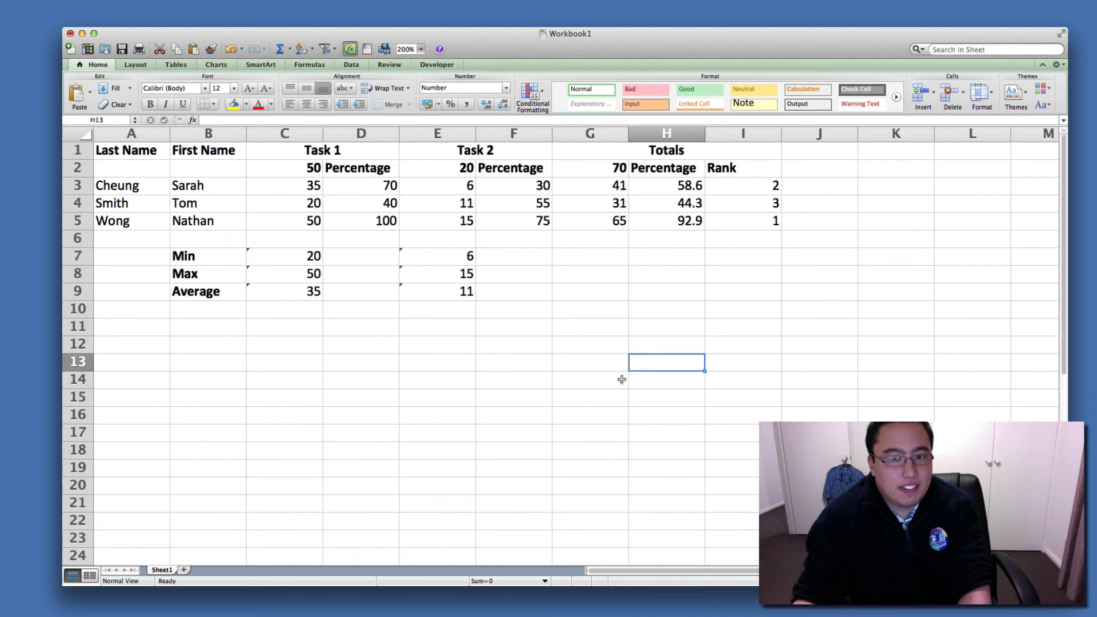
left_click(565, 381)
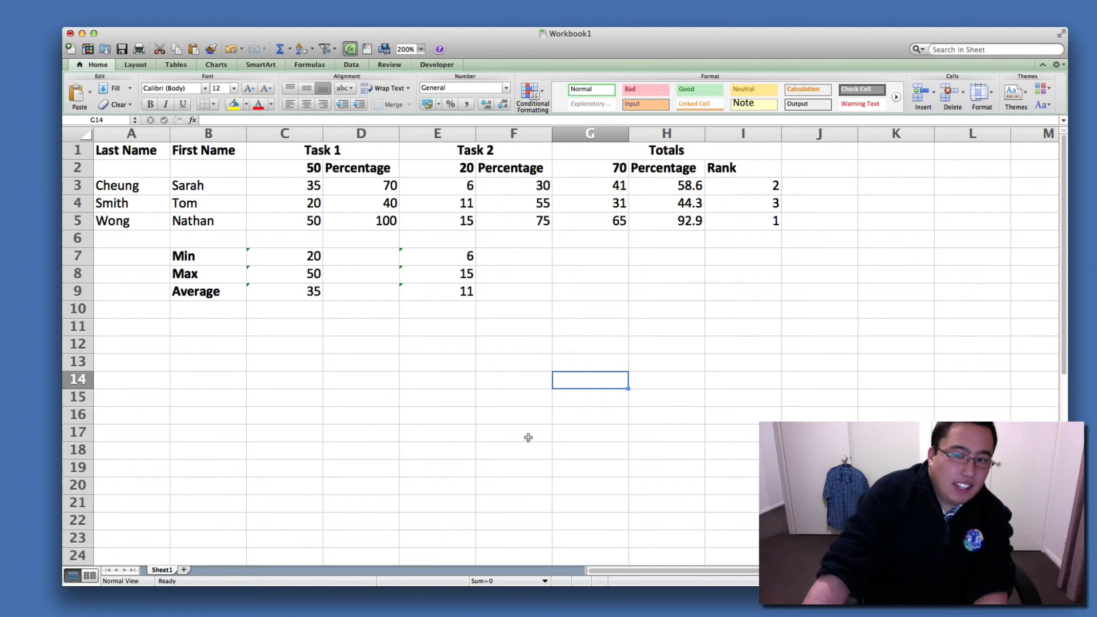
Insert a blank row at row 4, between the first and second students, and select its Last Name cell.
right_click(78, 203)
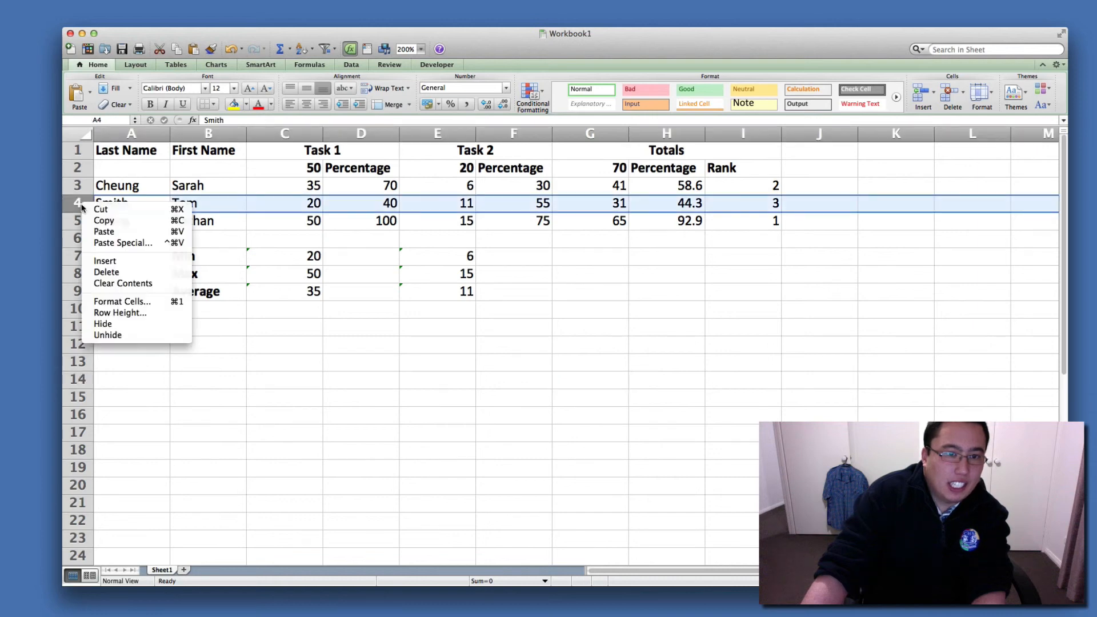
left_click(118, 265)
left_click(120, 204)
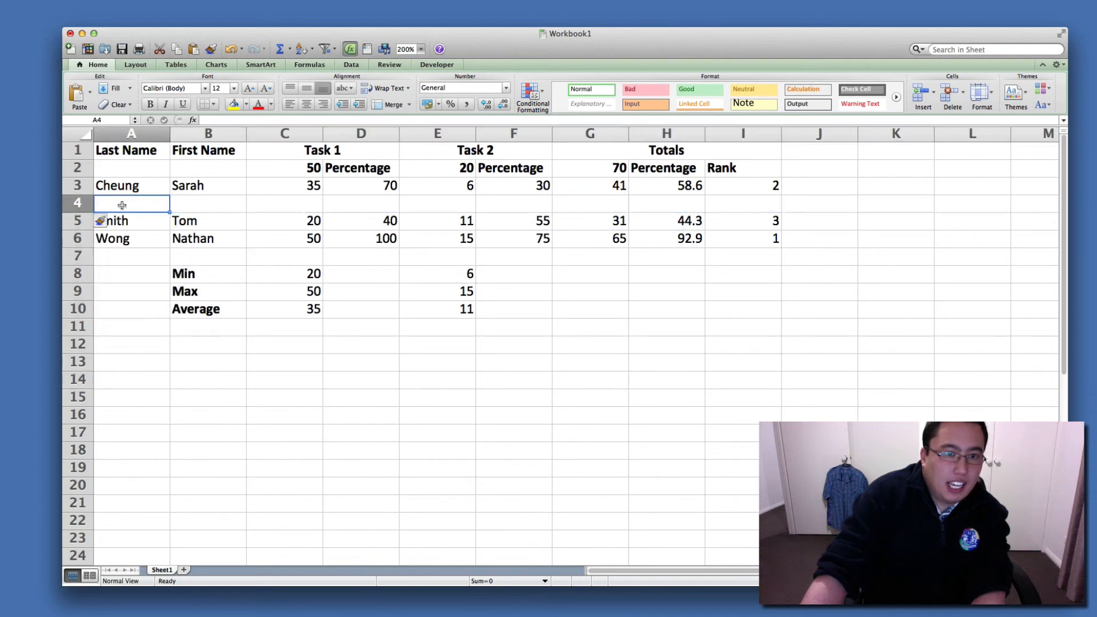
Enter the new student's last name in A4 and first name in B4.
type("Harrison")
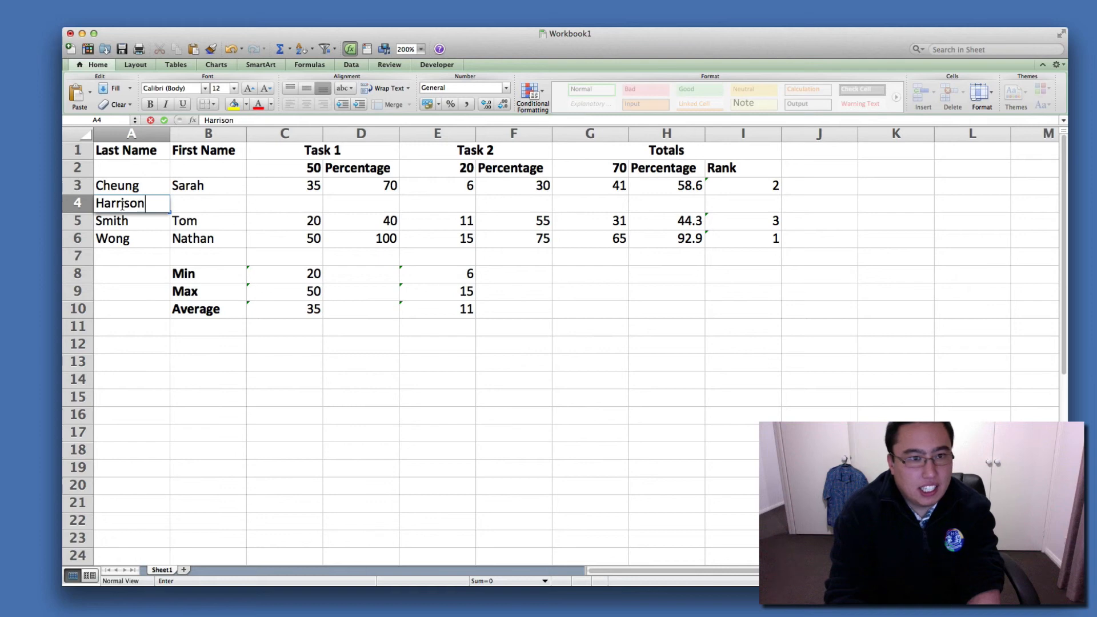
key("BackSpace")
type("n")
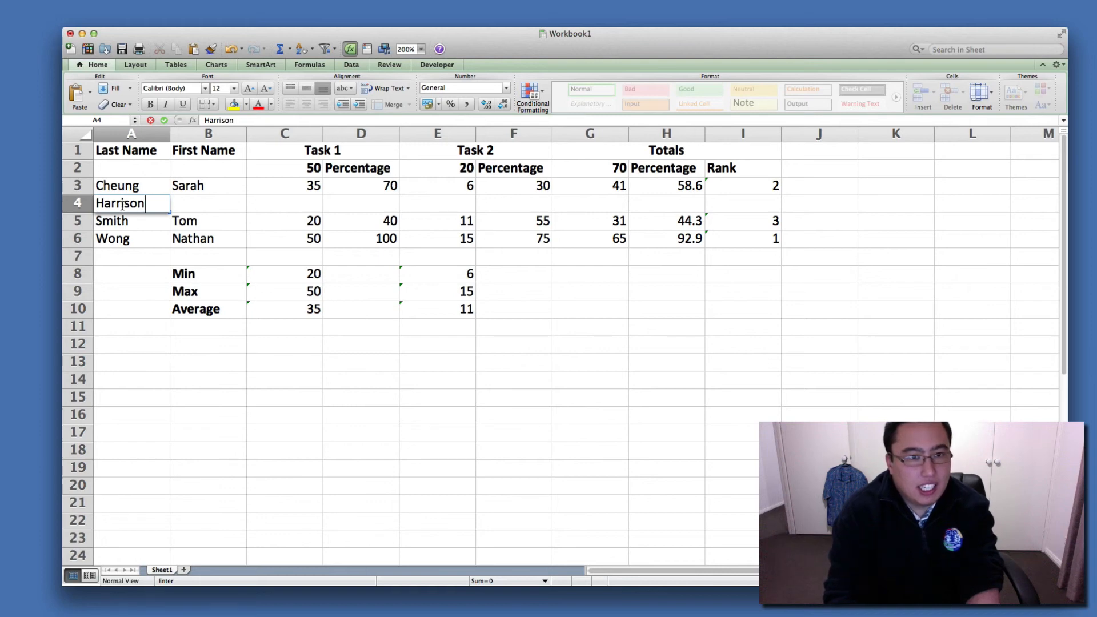
key("Tab")
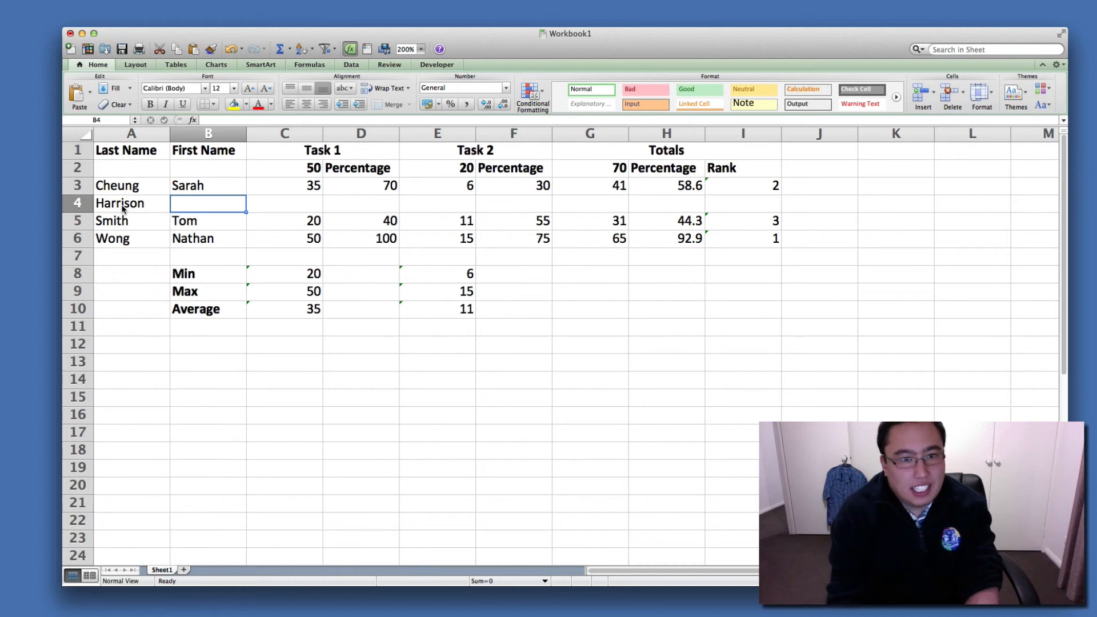
type("J")
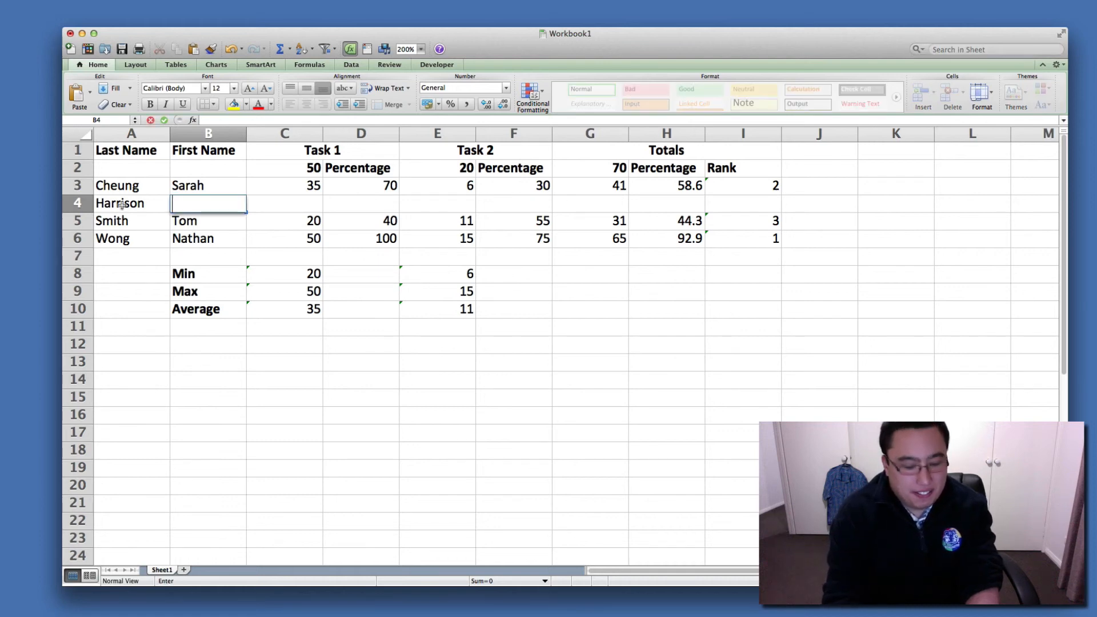
type("Harry")
key("Tab")
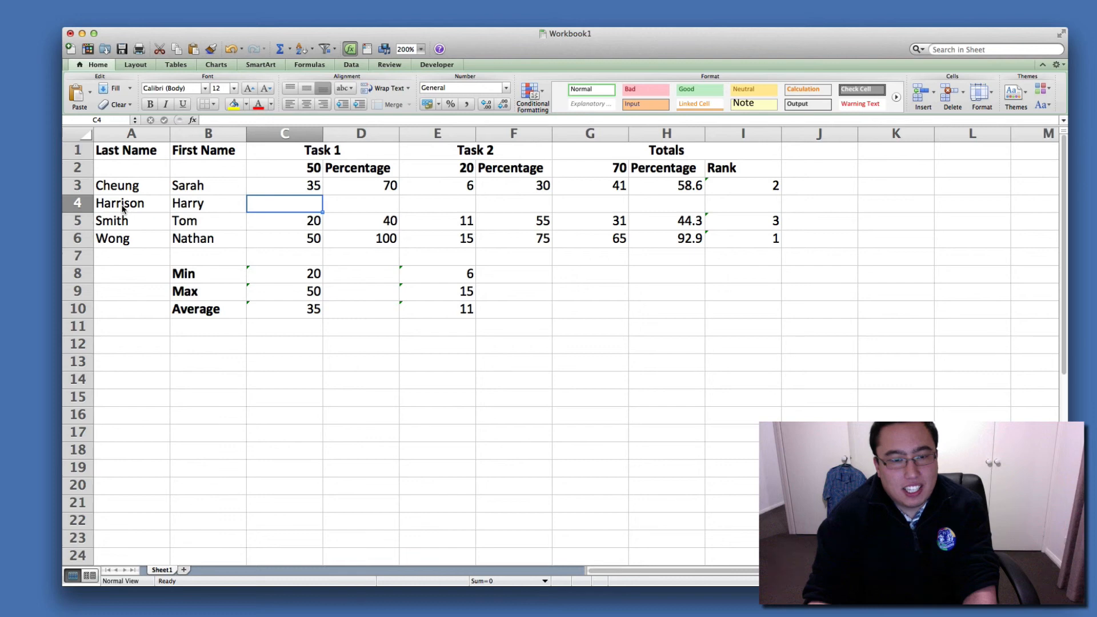
Enter 15 in C4 as the new student's Task 1 score.
type("15")
key("Return")
key("Tab")
key("Tab")
key("Tab")
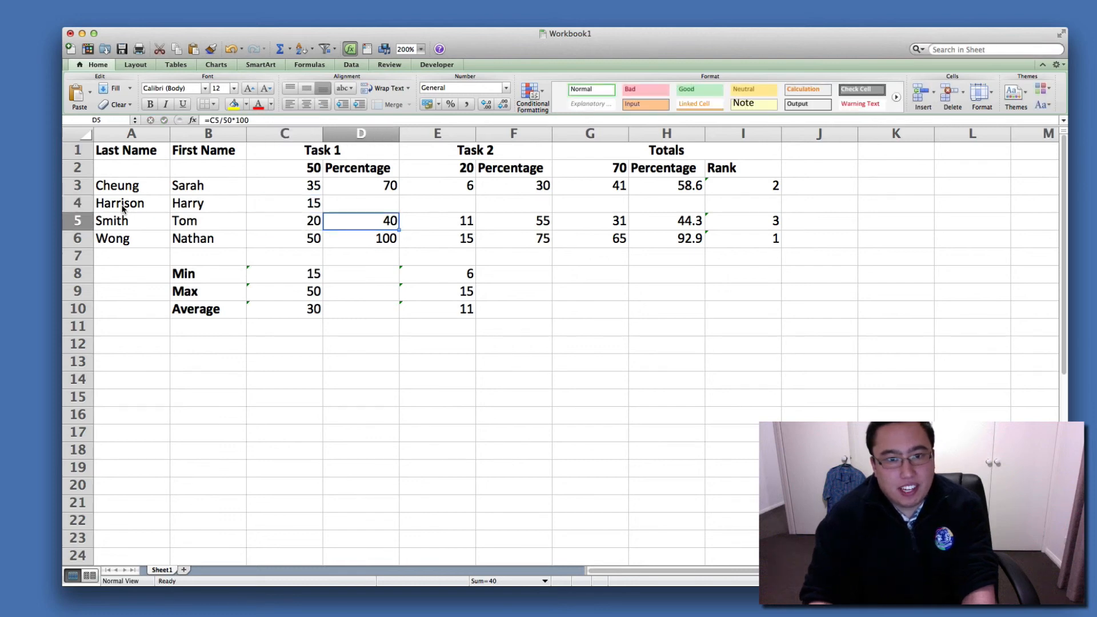
Enter 19 in E4 as the new student's Task 2 score.
key("Right")
key("Left")
key("Up")
key("Left")
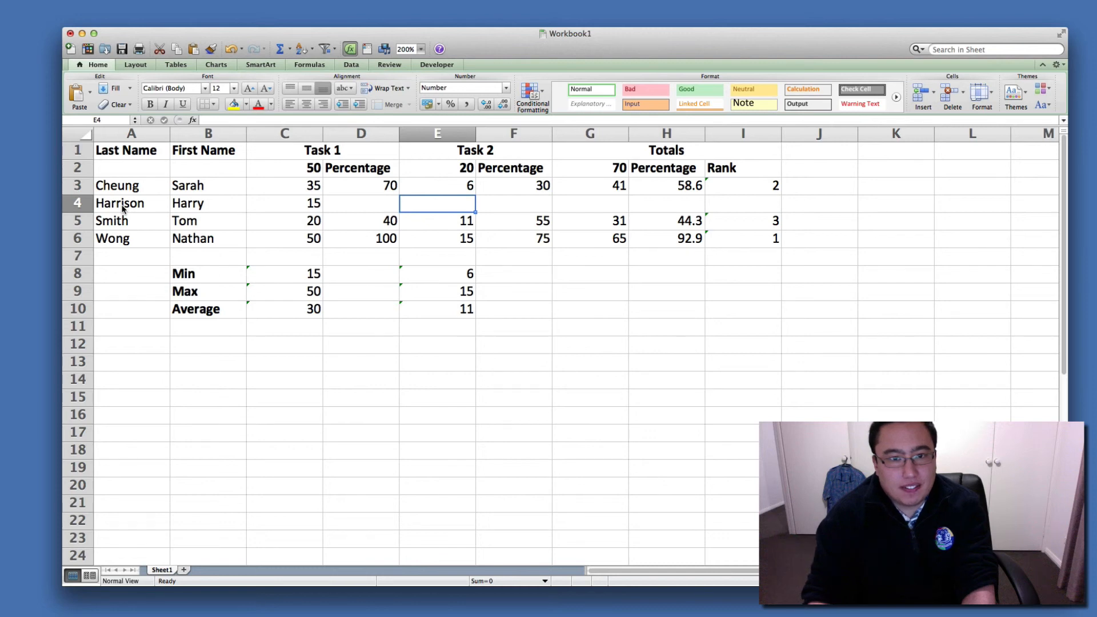
type("19")
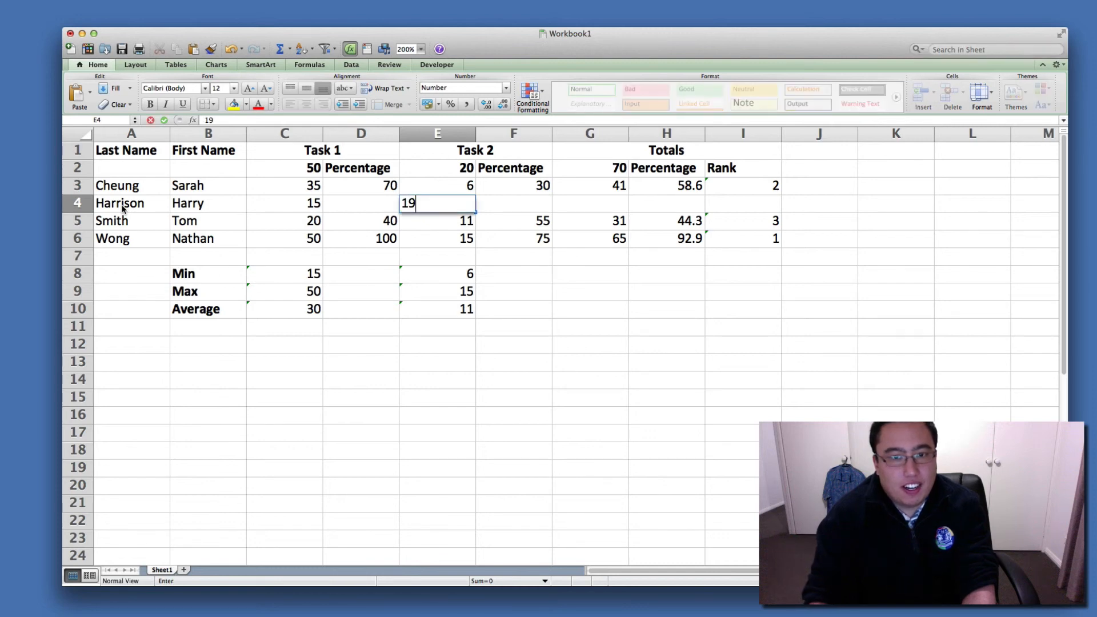
key("Return")
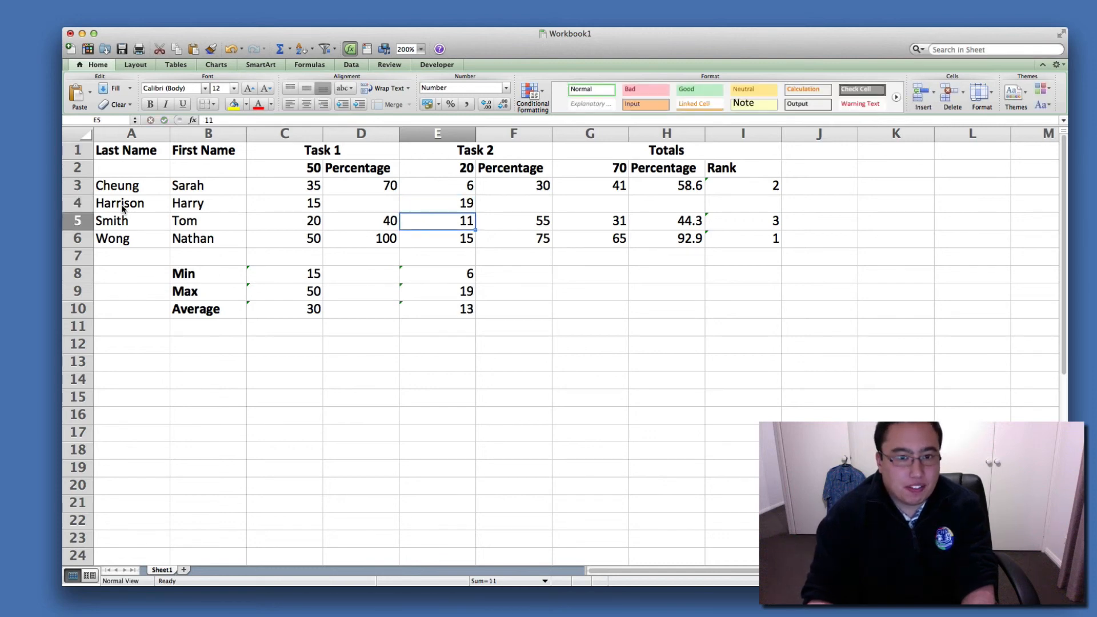
Check the Task 1 Min, Max and Average formulas in C8:C10 against the new student's score in C4.
left_click(264, 276)
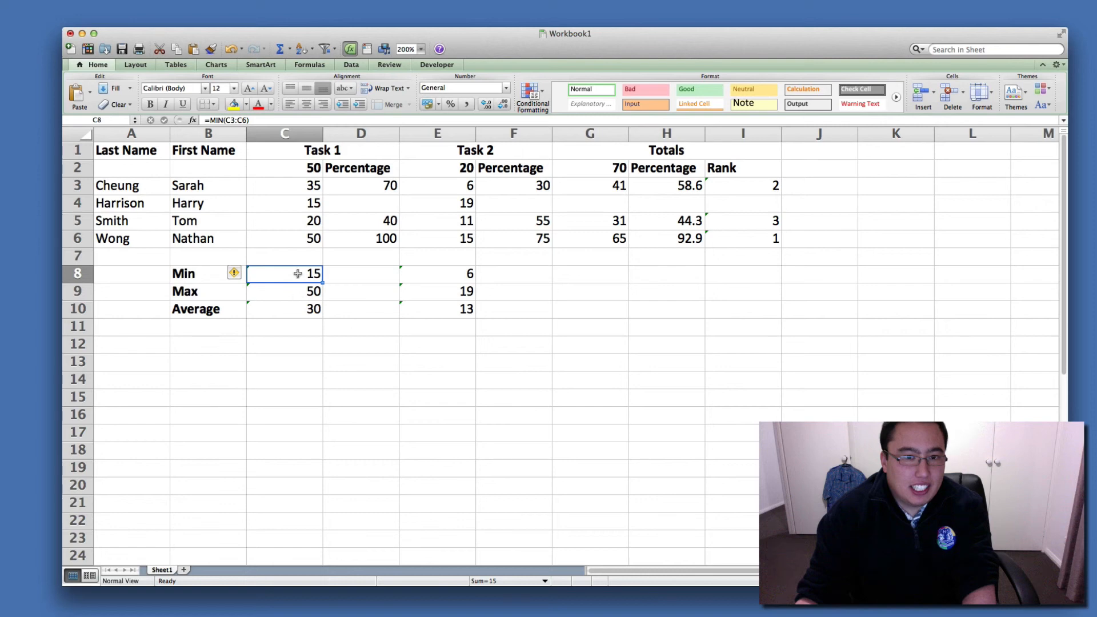
left_click(309, 308)
left_click(309, 277)
left_click(311, 292)
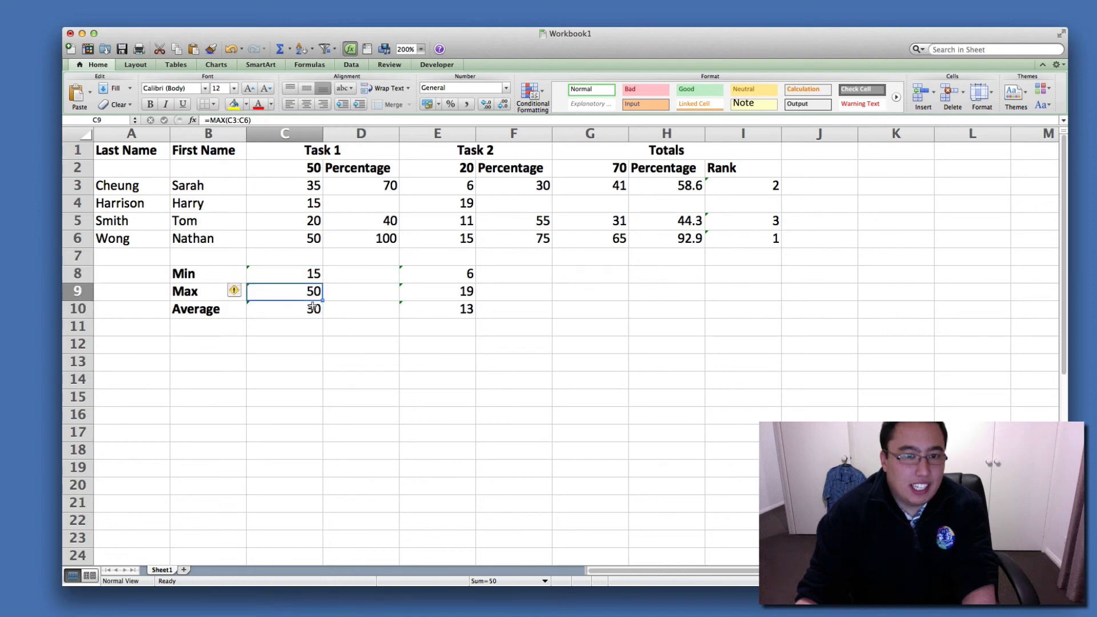
left_click(313, 309)
left_click(310, 274)
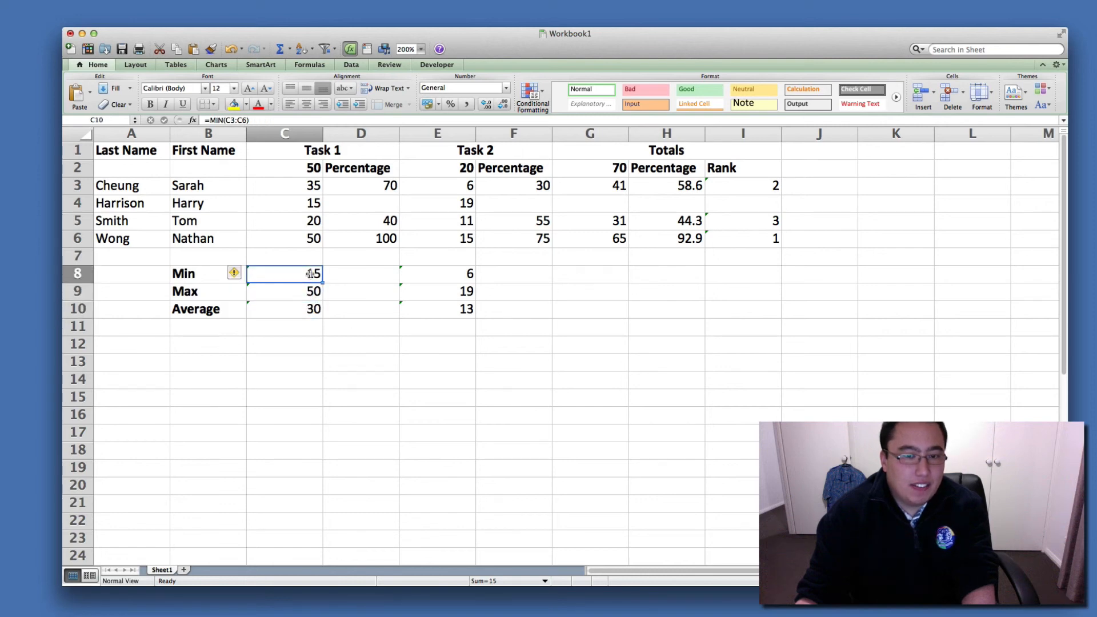
left_click(306, 209)
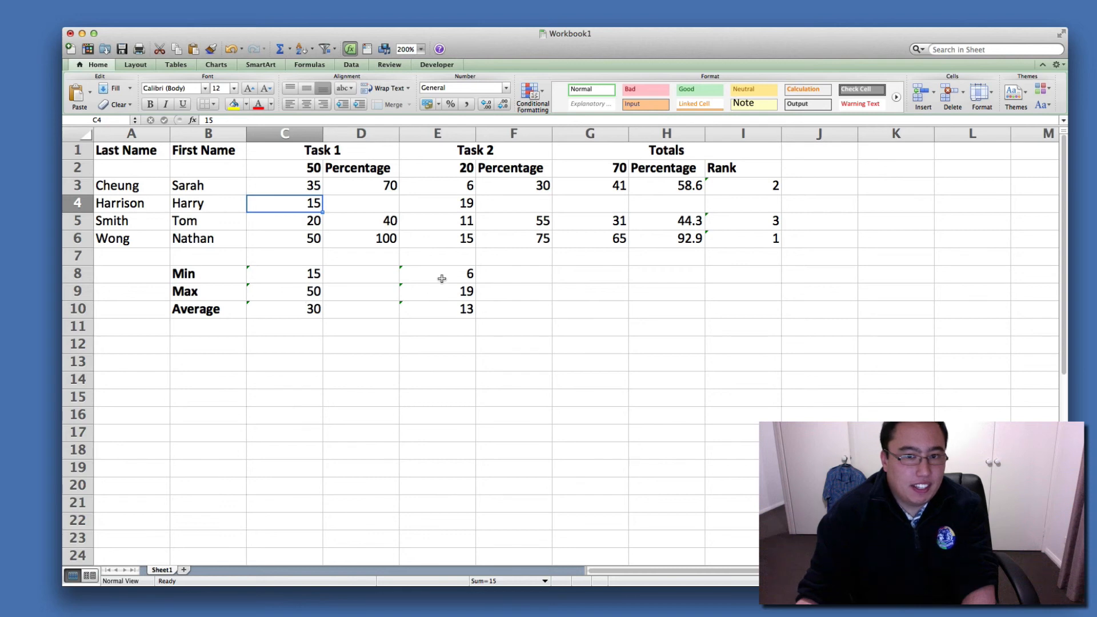
Fill the Task 1 and Task 2 percentage formulas from D3 and F3 down into row 4.
left_click(381, 204)
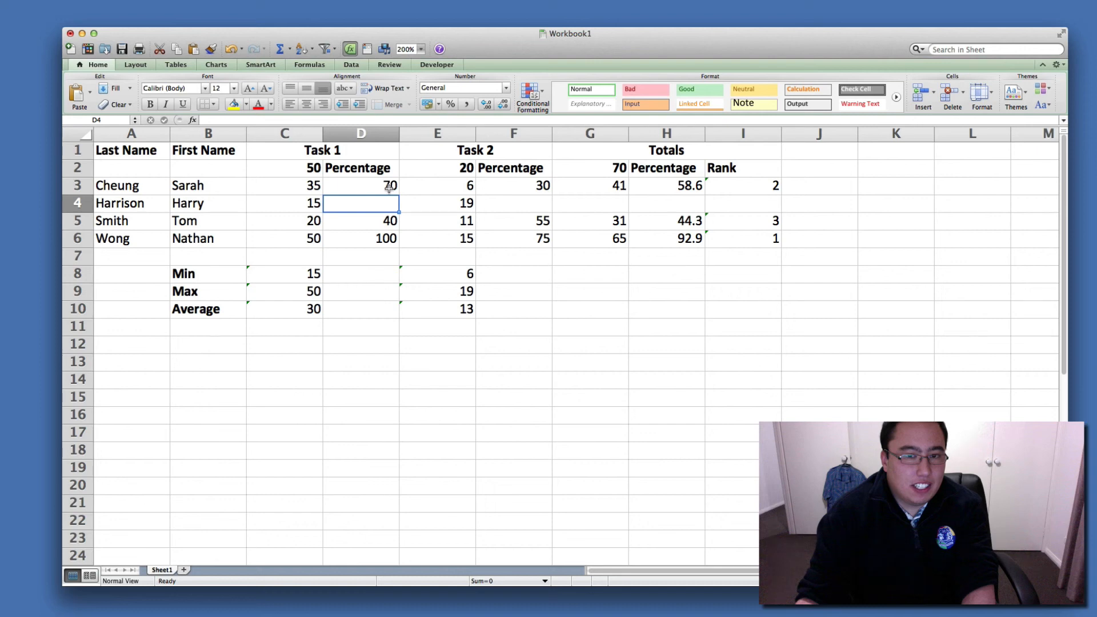
left_click(390, 189)
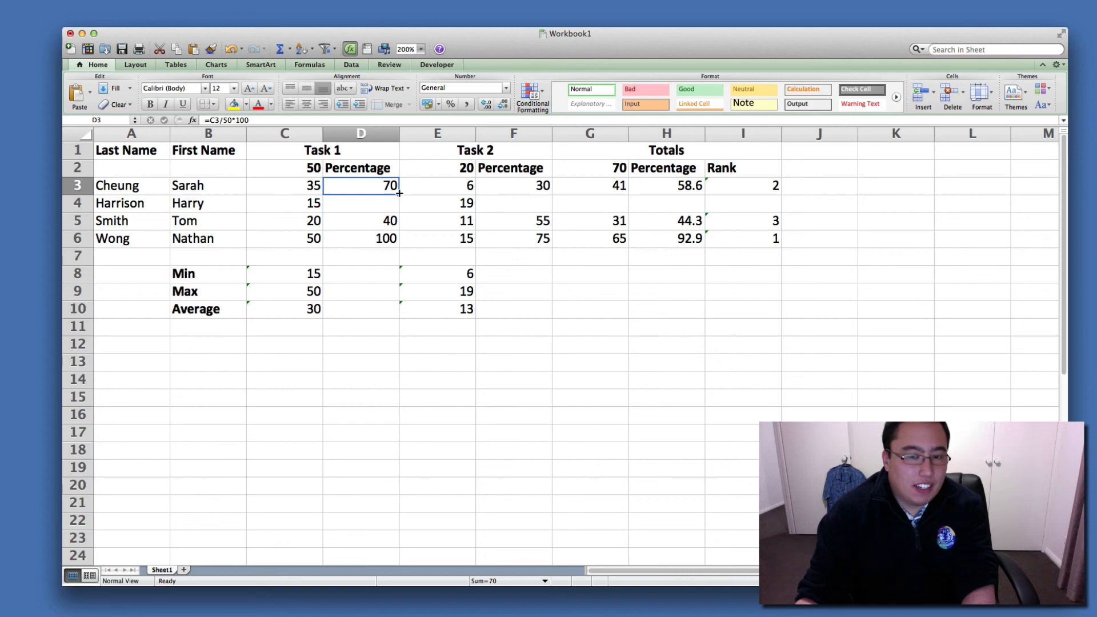
left_click_drag(398, 194, 399, 211)
left_click(502, 186)
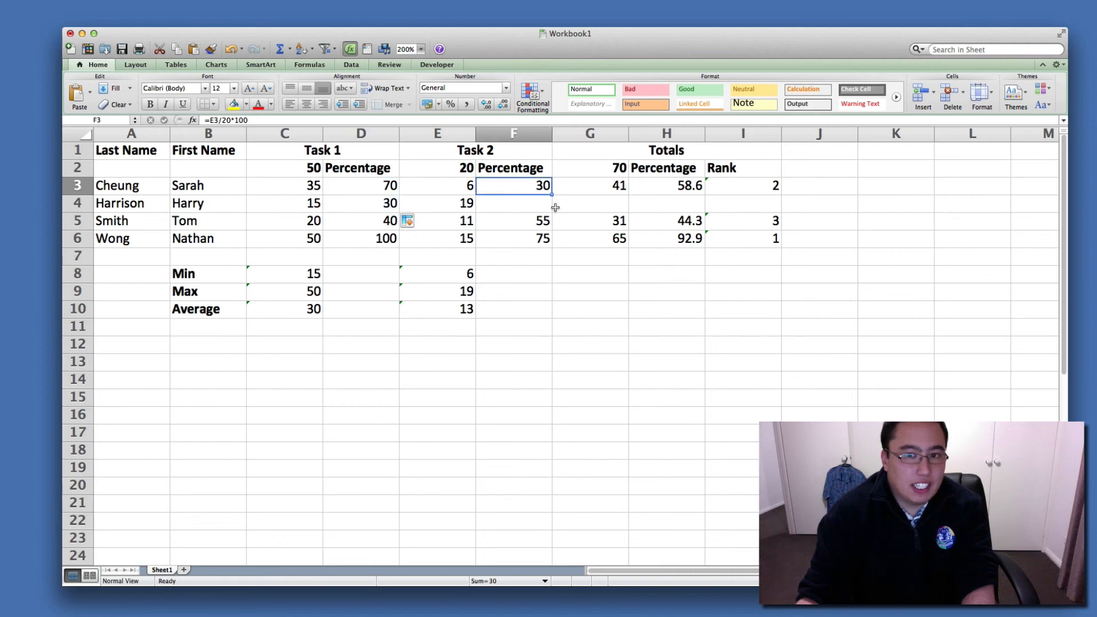
left_click_drag(551, 195, 552, 212)
Fill the overall percentage formula from H3 and the total formula from G3 down into row 4.
left_click(698, 187)
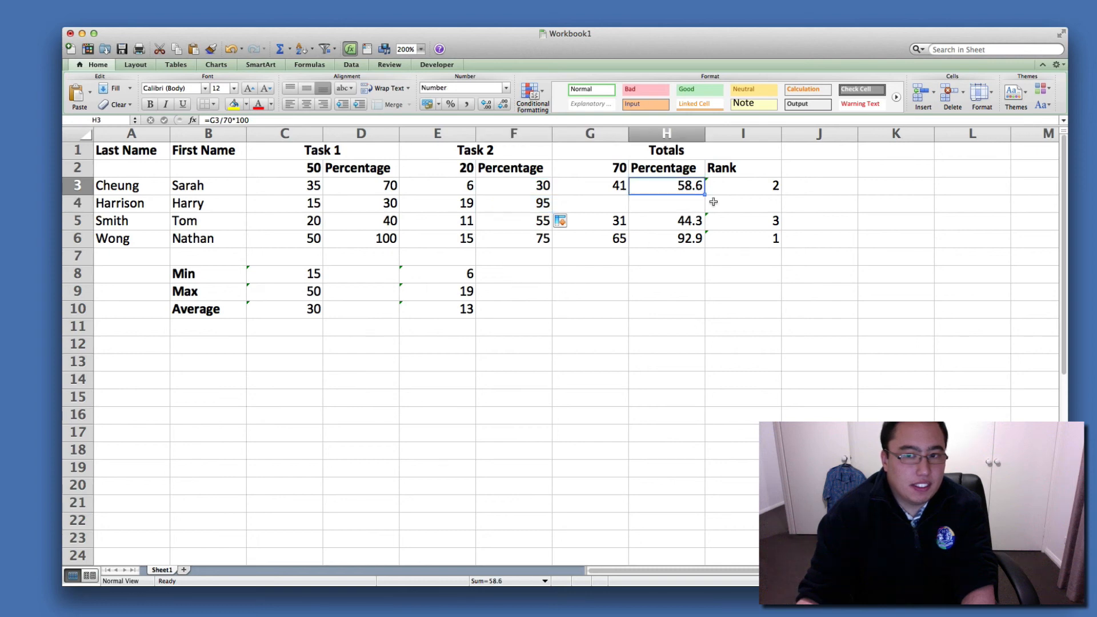
left_click_drag(706, 196, 705, 212)
left_click(691, 186)
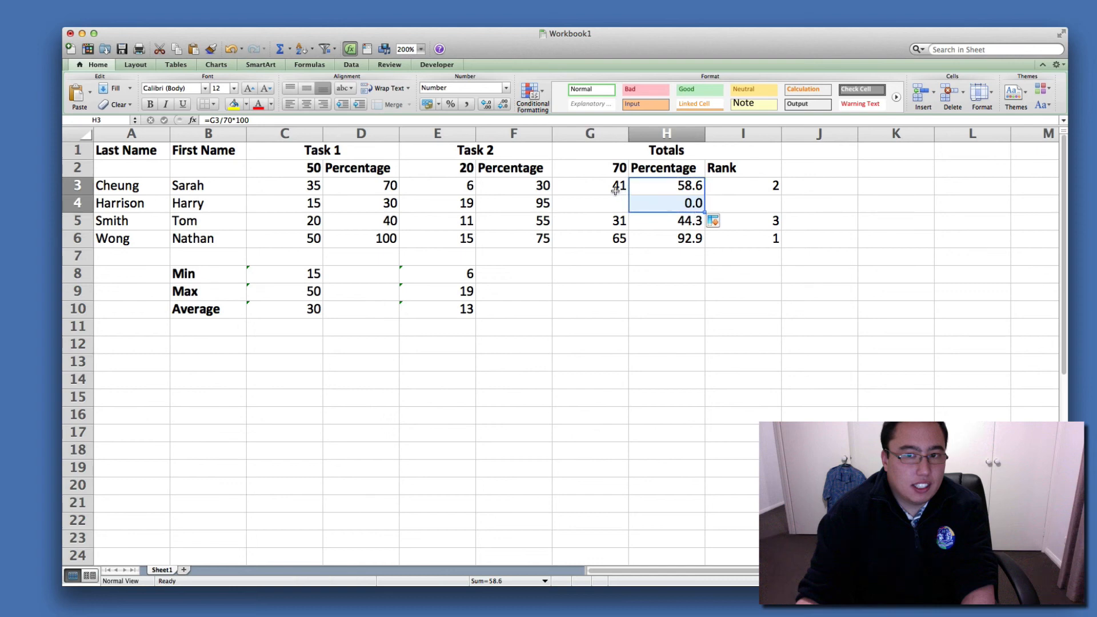
left_click(624, 193)
left_click_drag(627, 195, 627, 212)
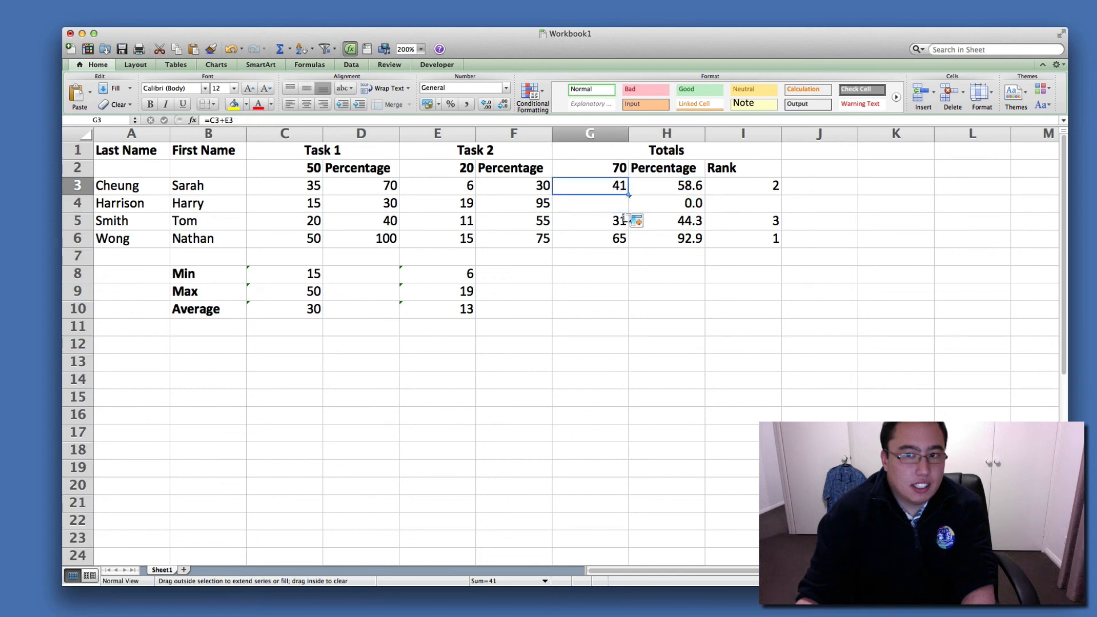
Fill the rank formula from I3 down into I4 for the new student.
left_click(759, 191)
left_click_drag(783, 196, 780, 208)
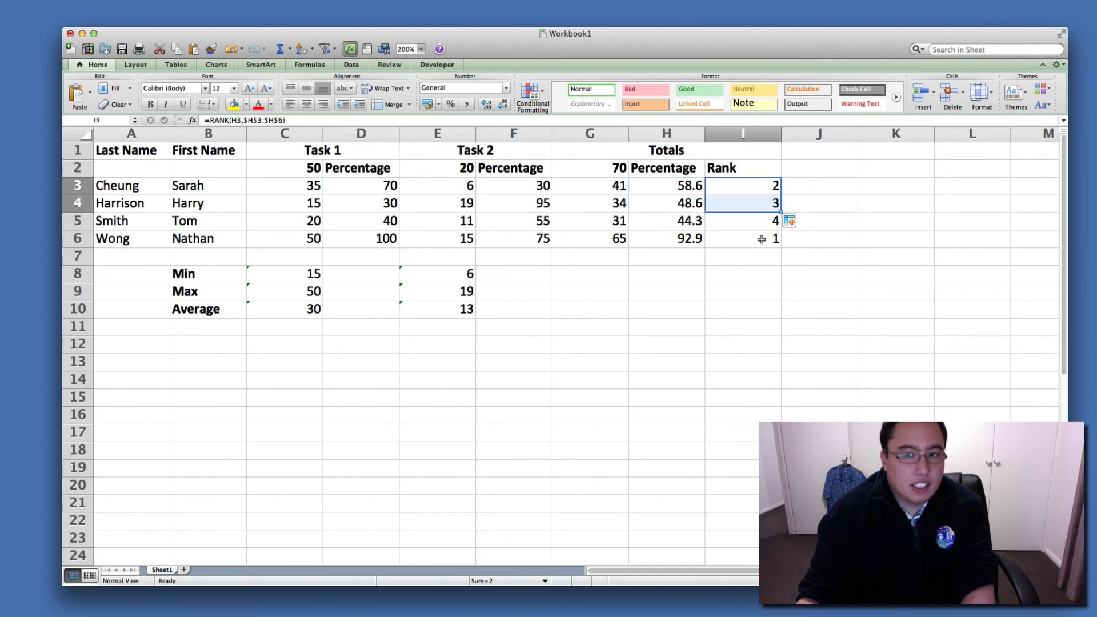
left_click(710, 310)
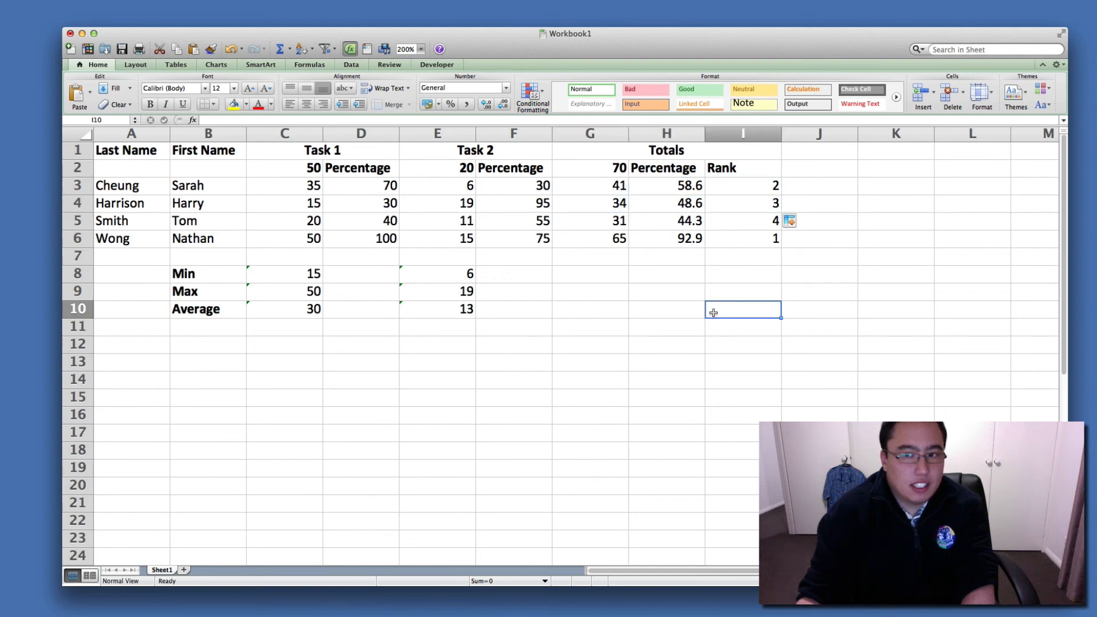
left_click(673, 323)
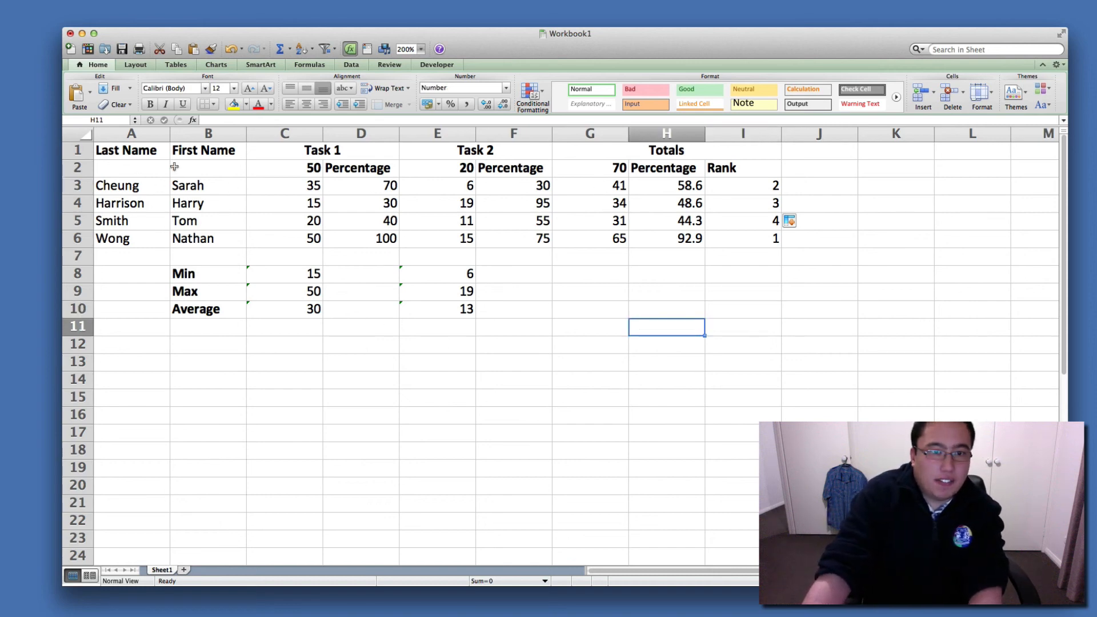
Apply All Borders to the marks table in A1:I6.
left_click_drag(118, 147, 743, 239)
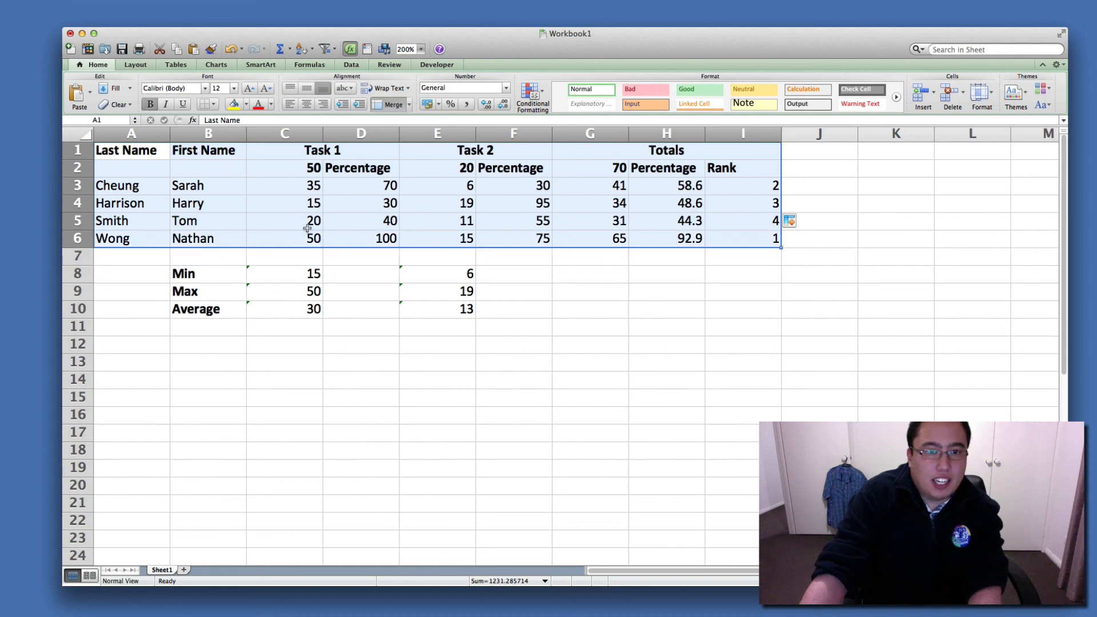
left_click(213, 105)
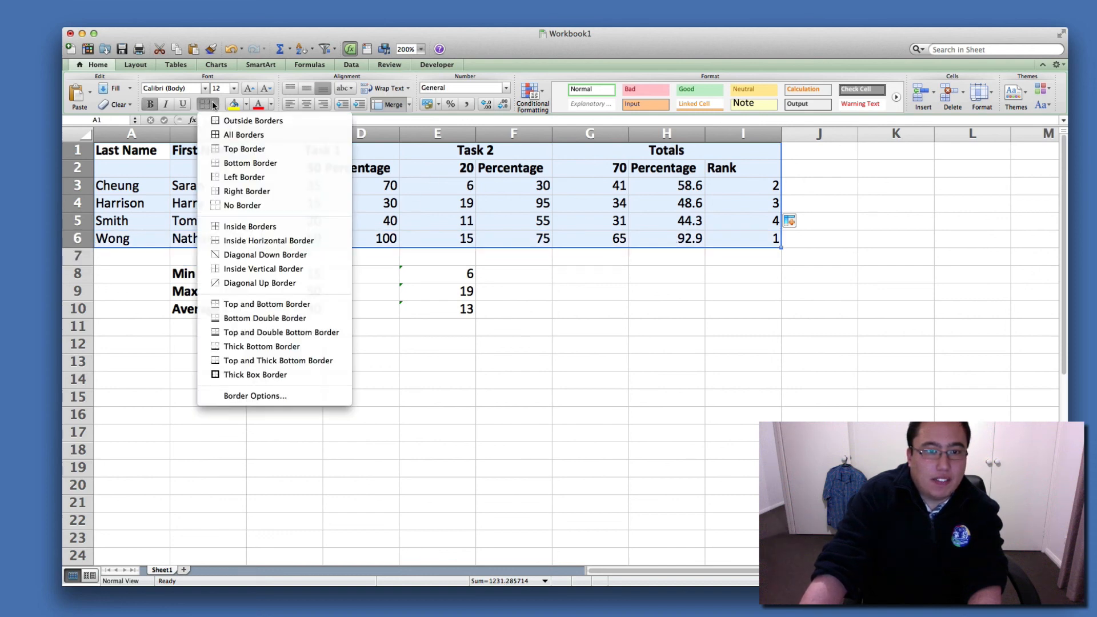
left_click(244, 138)
left_click(296, 327)
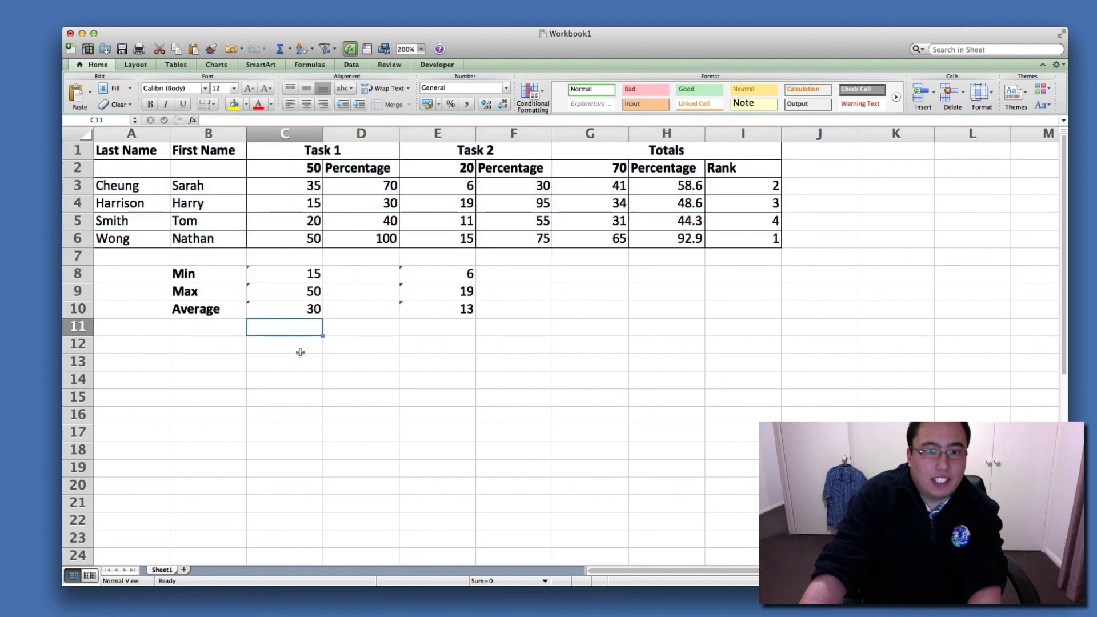
Apply All Borders to the Min, Max and Average block in B8:E10.
left_click_drag(208, 279, 436, 316)
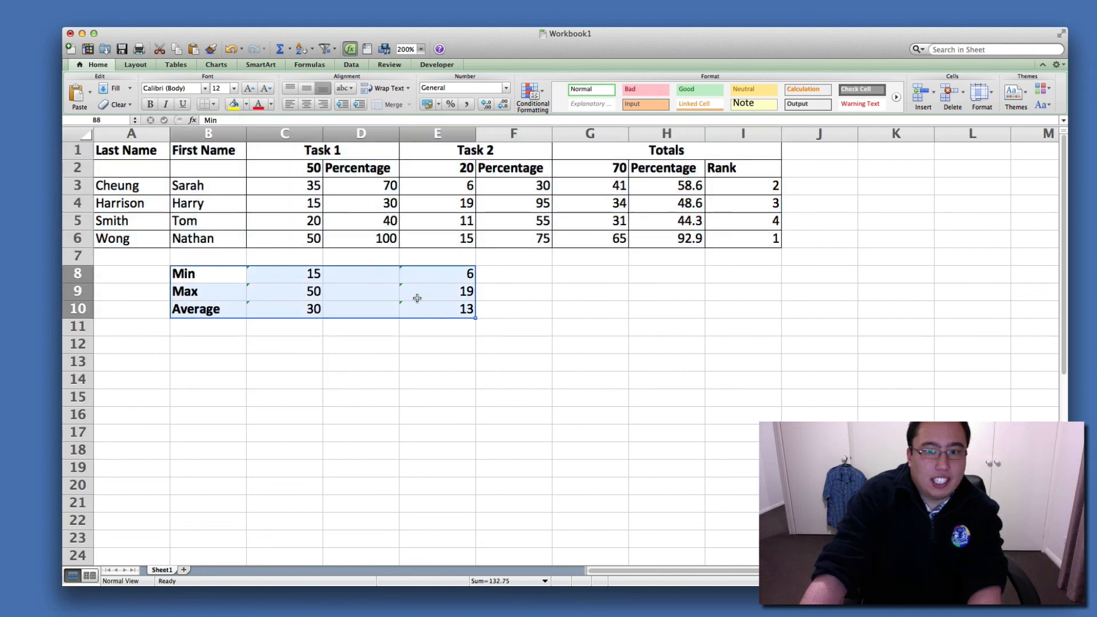
left_click(213, 105)
left_click(222, 139)
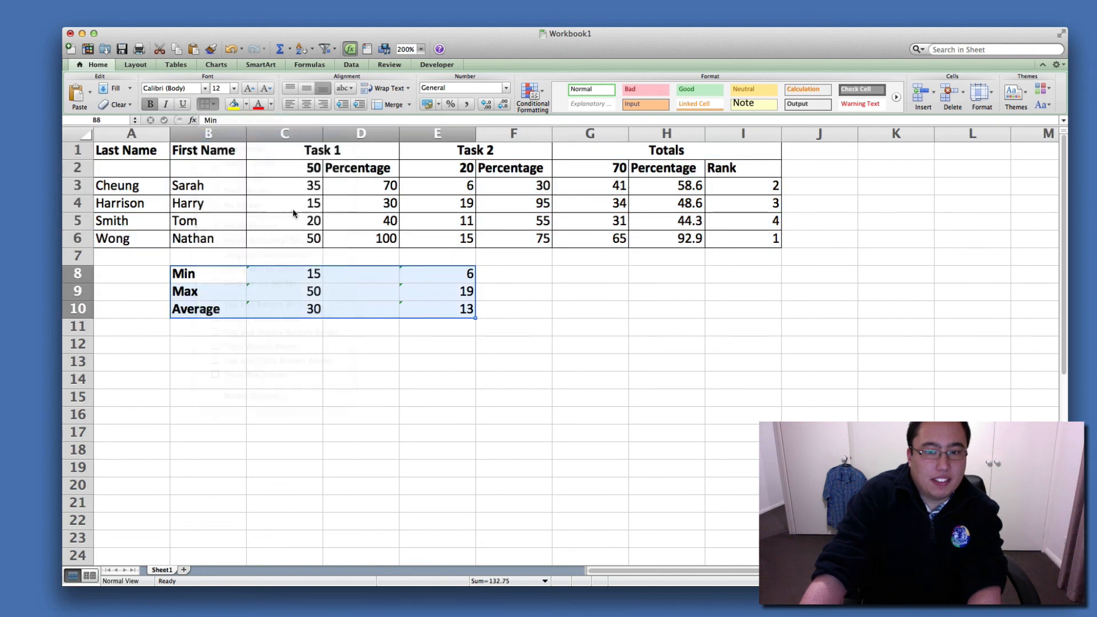
left_click(445, 397)
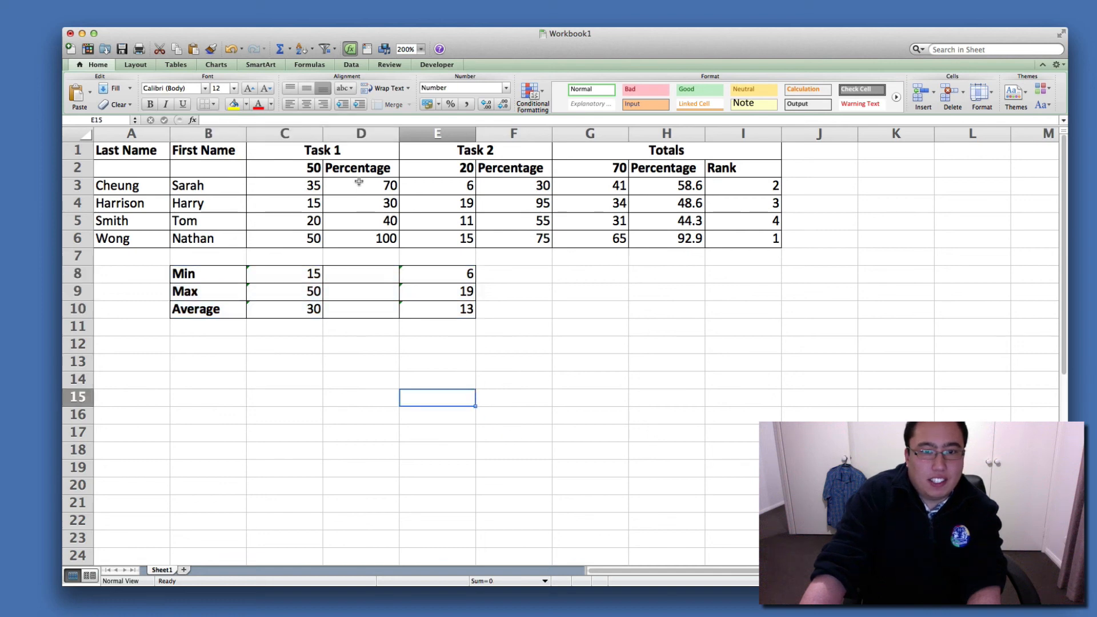
Shade the merged Task 1, Task 2 and Totals heading cells in row 1 with a gray fill.
left_click(332, 152)
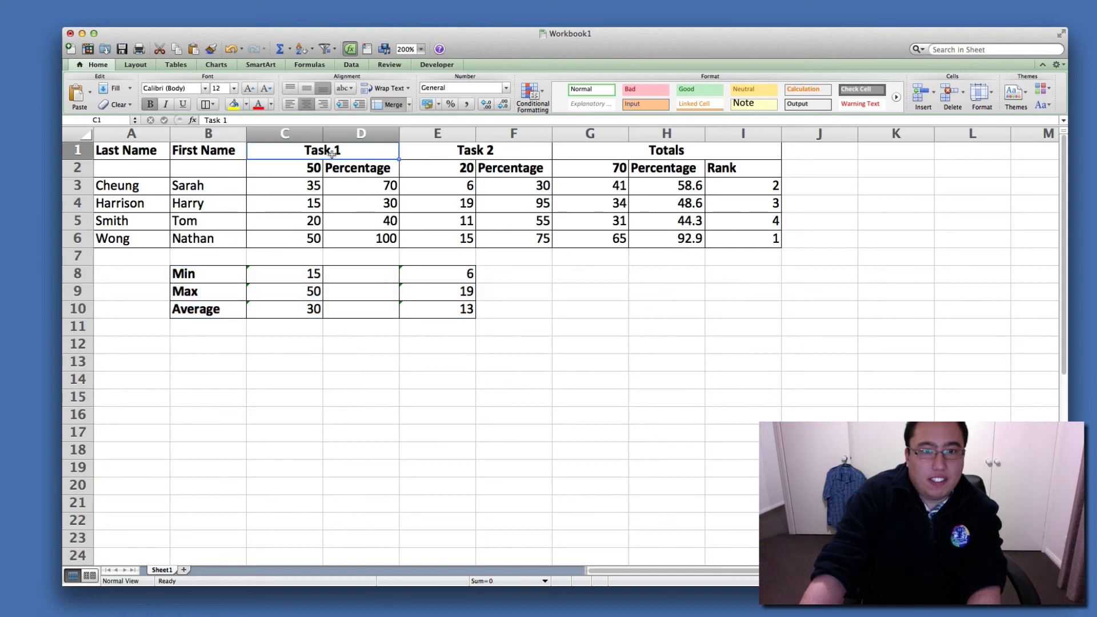
left_click(246, 105)
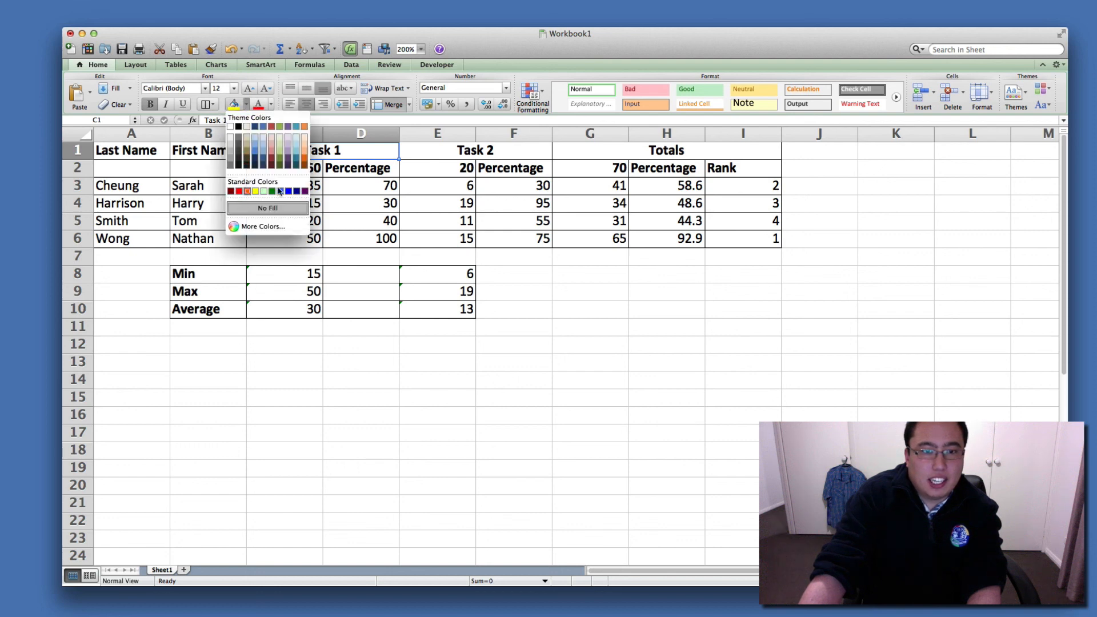
left_click(240, 153)
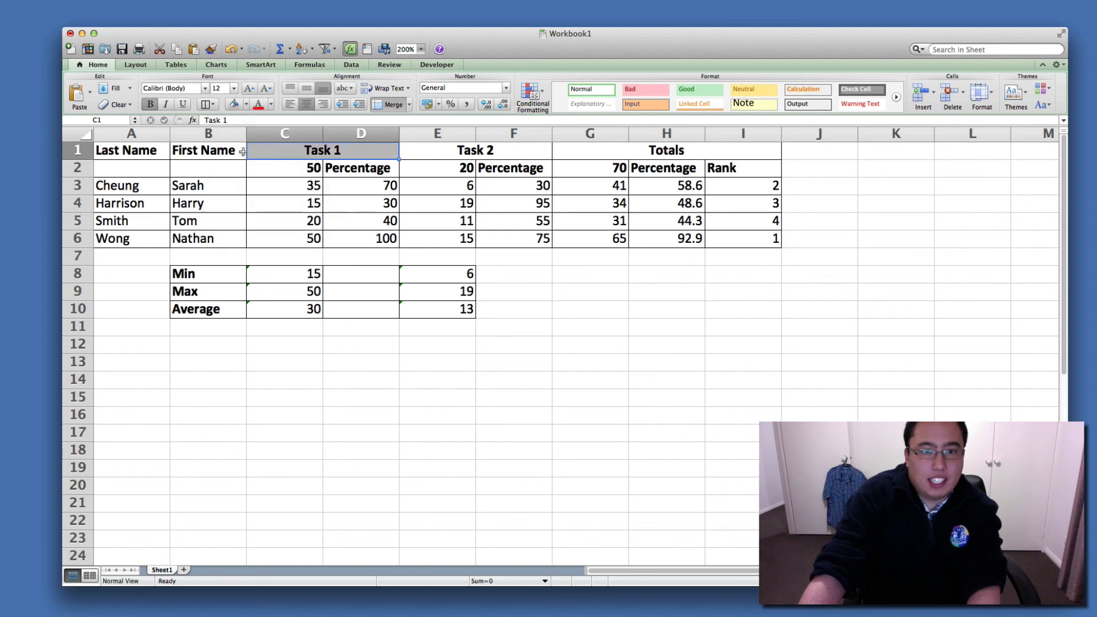
left_click(509, 151)
left_click(235, 104)
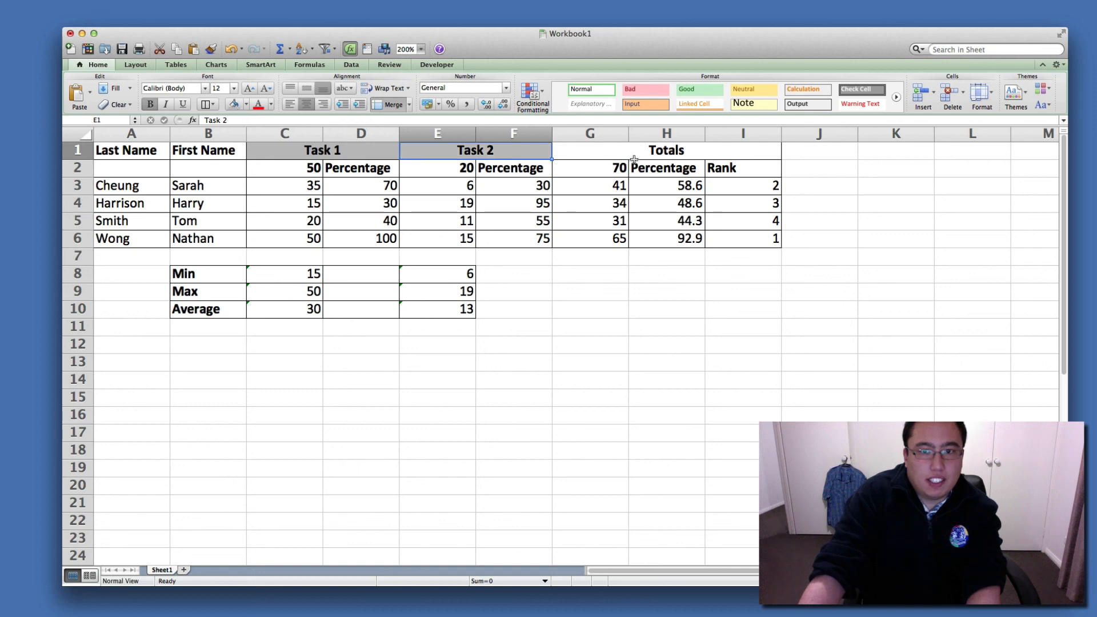
key("Right")
left_click(236, 104)
left_click(343, 222)
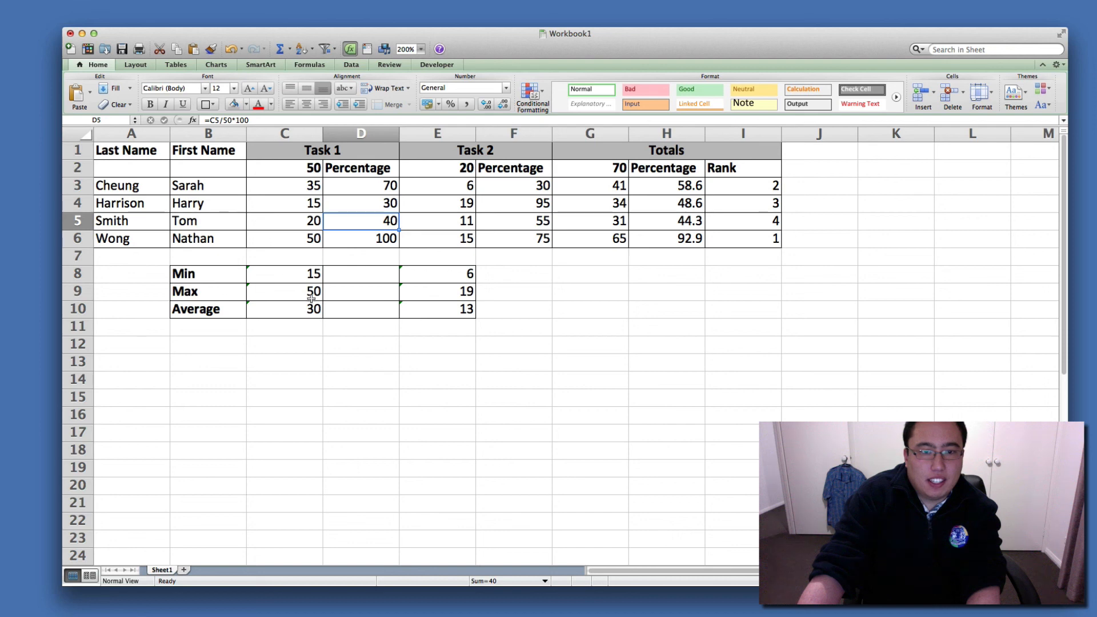
Center the contents of C2:I6 horizontally.
left_click_drag(293, 170, 765, 238)
left_click(306, 105)
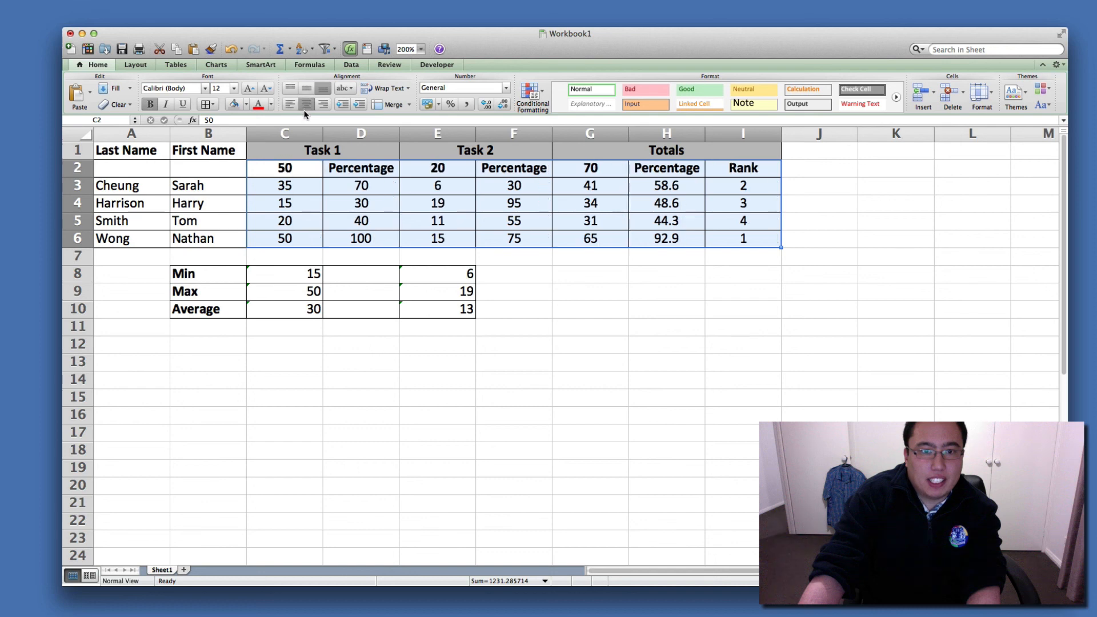
left_click(387, 365)
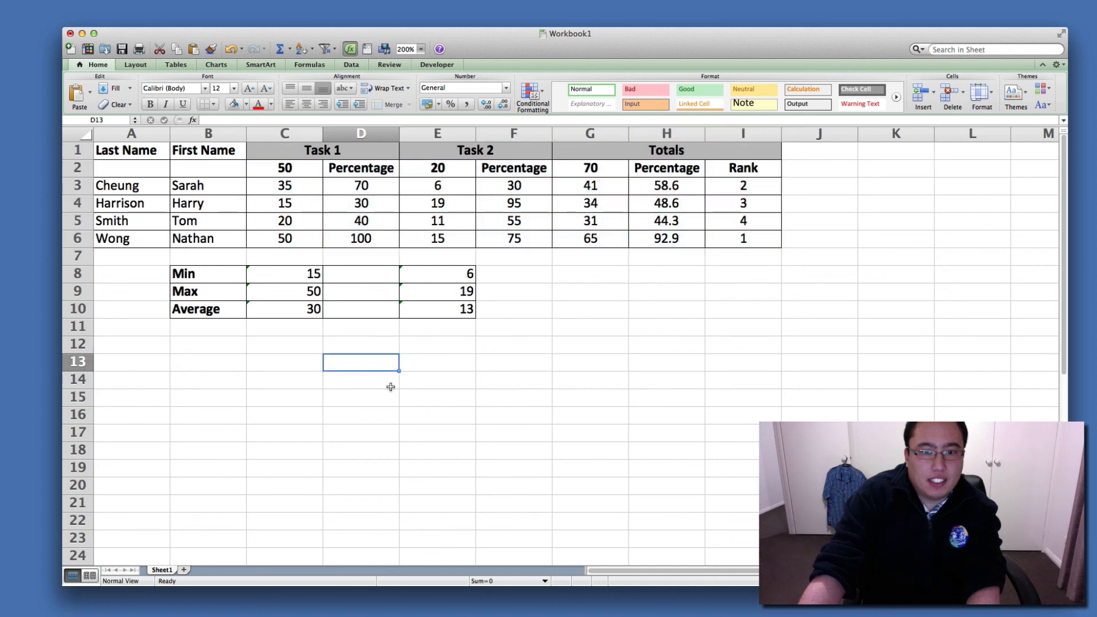
left_click(884, 411)
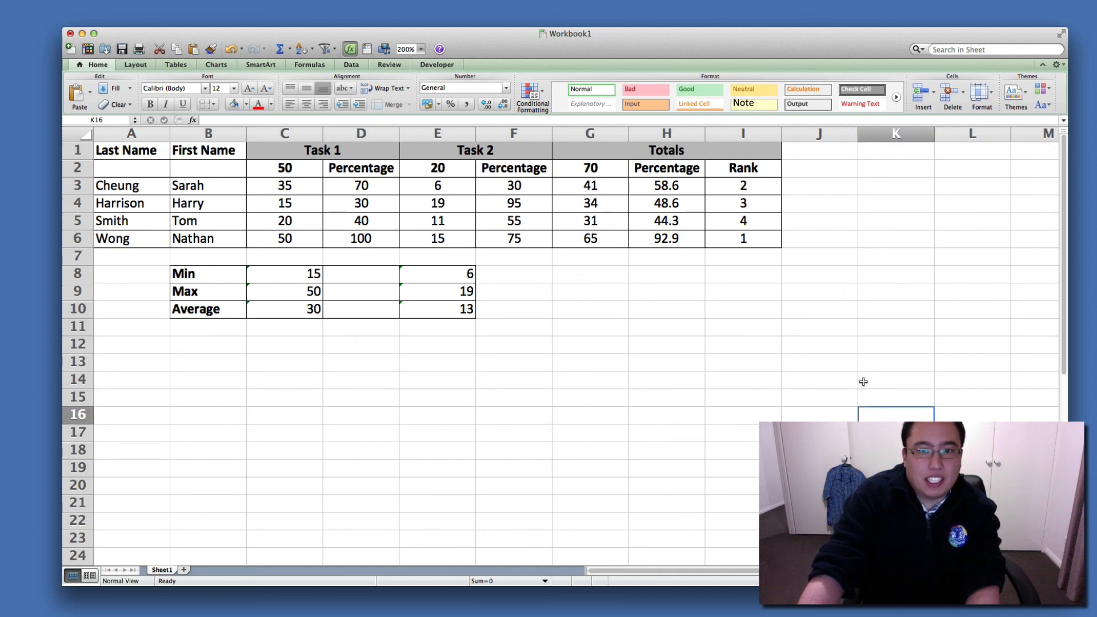
left_click(778, 0)
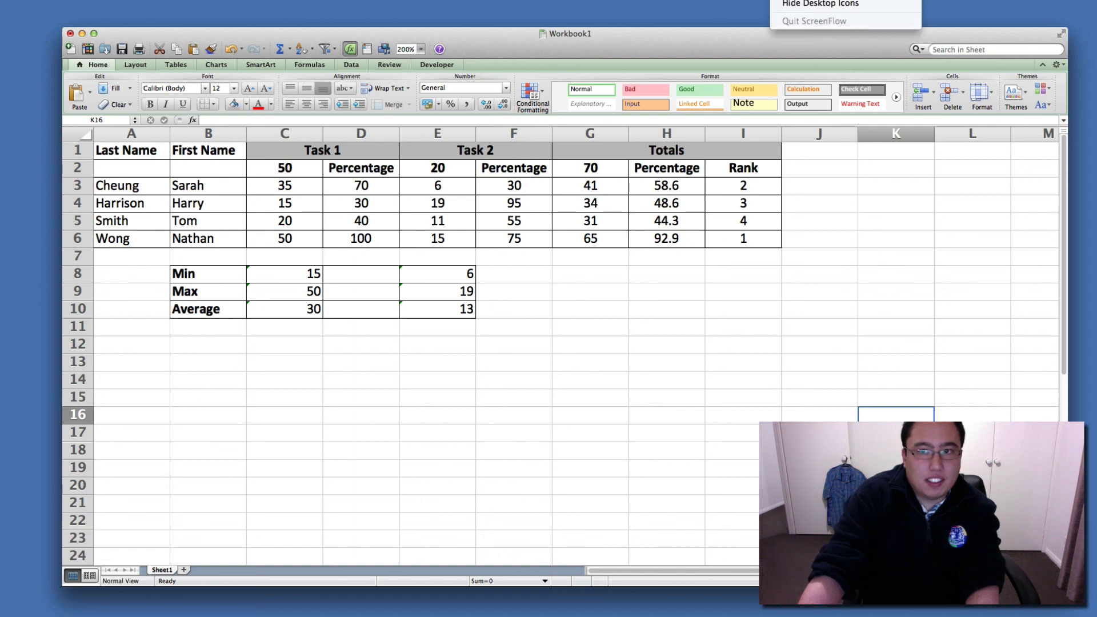